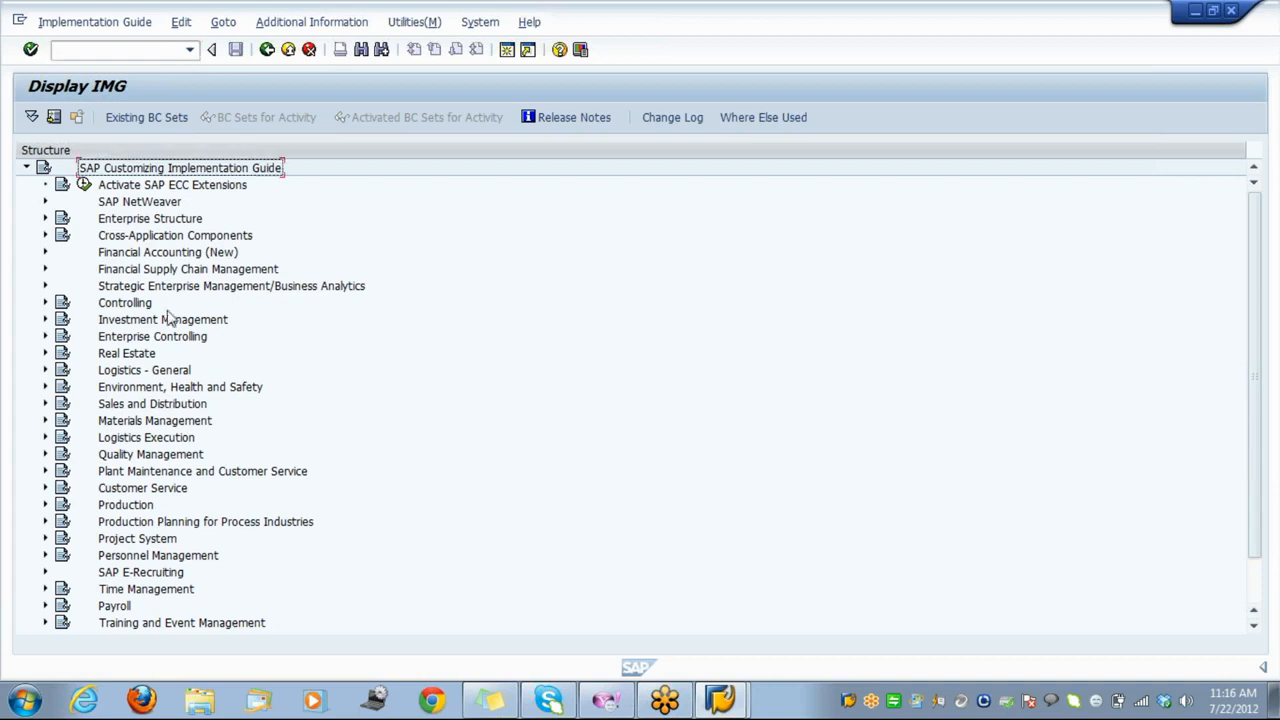
Expand the SAP Utilities node in the SAP Customizing Implementation Guide structure.
key("Down")
key("Down")
key("Down")
key("Down")
key("Down")
key("Down")
key("Down")
key("Down")
key("Down")
key("Down")
key("Down")
key("Down")
key("Down")
key("Down")
key("Down")
key("Down")
key("Down")
key("Down")
key("Down")
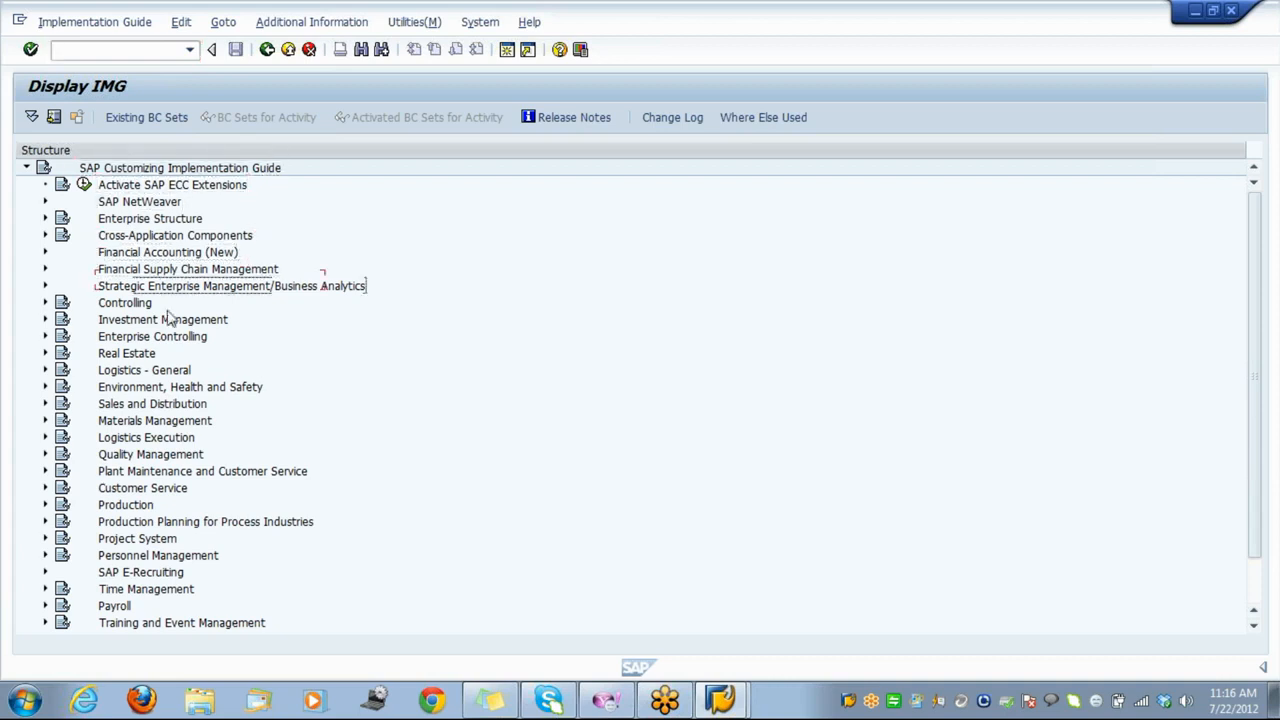
key("XF86AudioRaiseVolume")
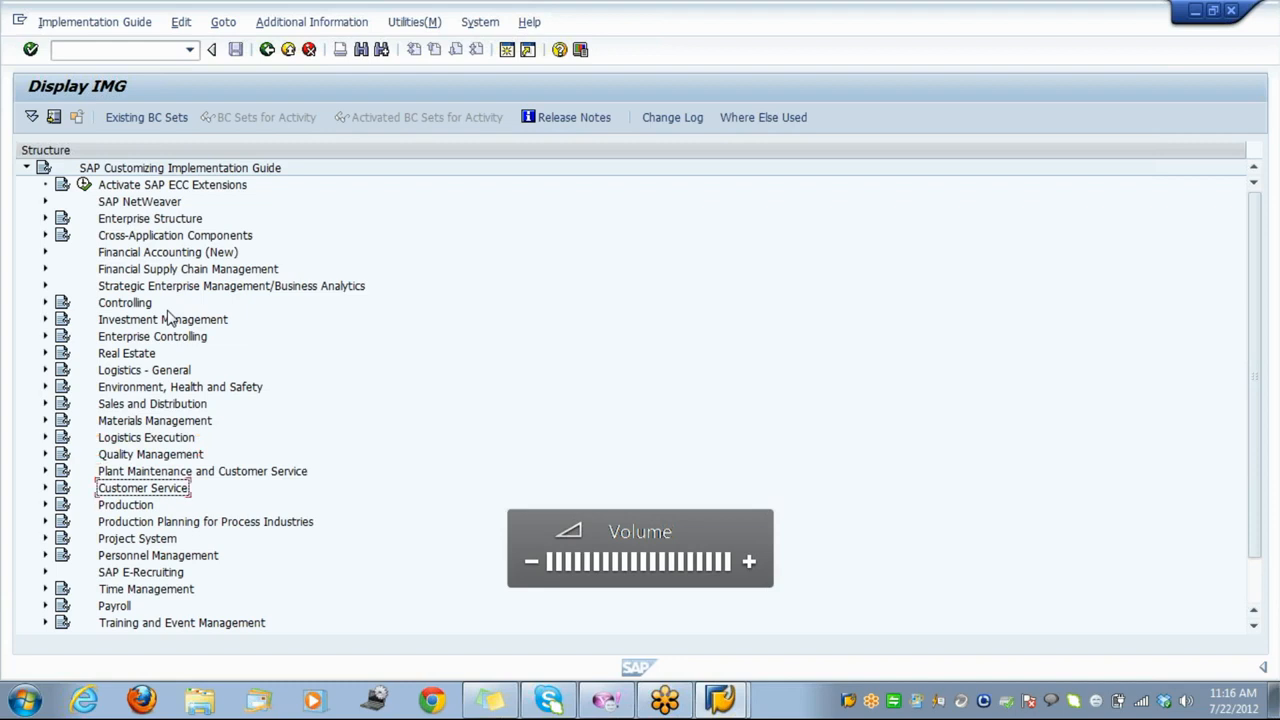
key("Down")
key("Down")
key("Down")
key("Down")
key("Down")
key("Down")
key("Down")
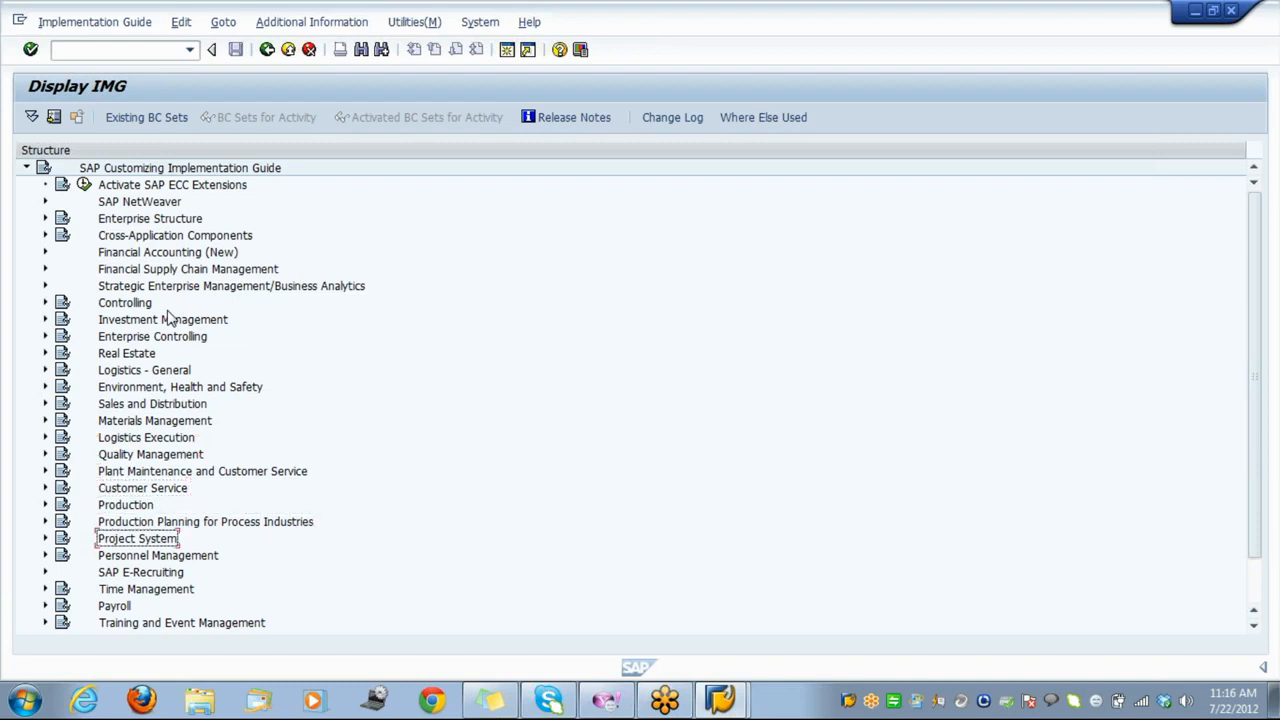
key("Down")
key("Down")
key("Down")
key("Down")
key("Up")
key("Right")
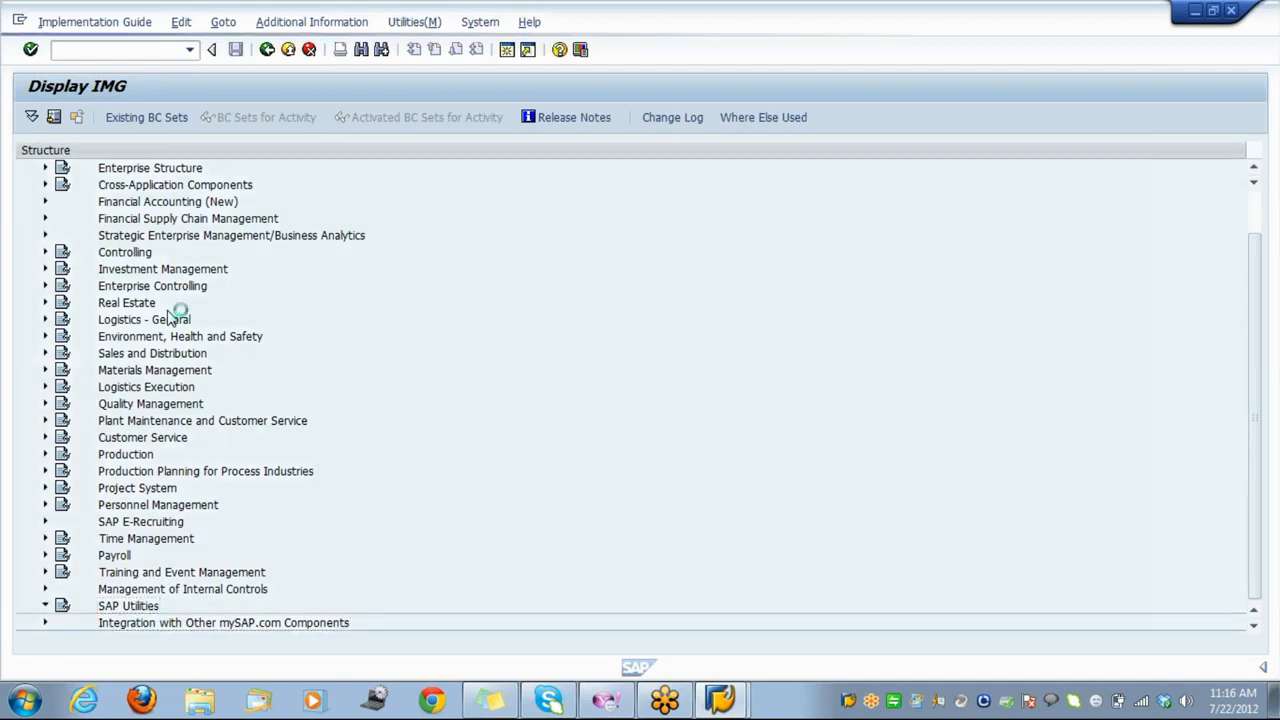
key("Down")
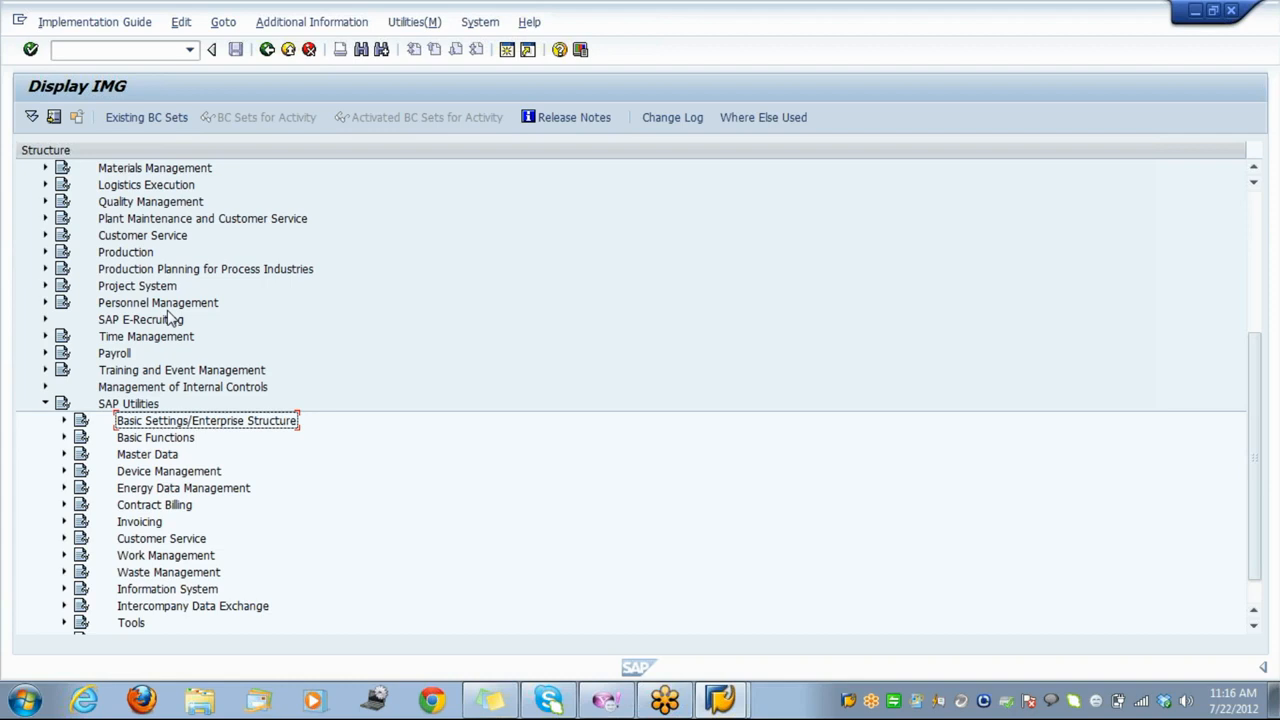
key("Down")
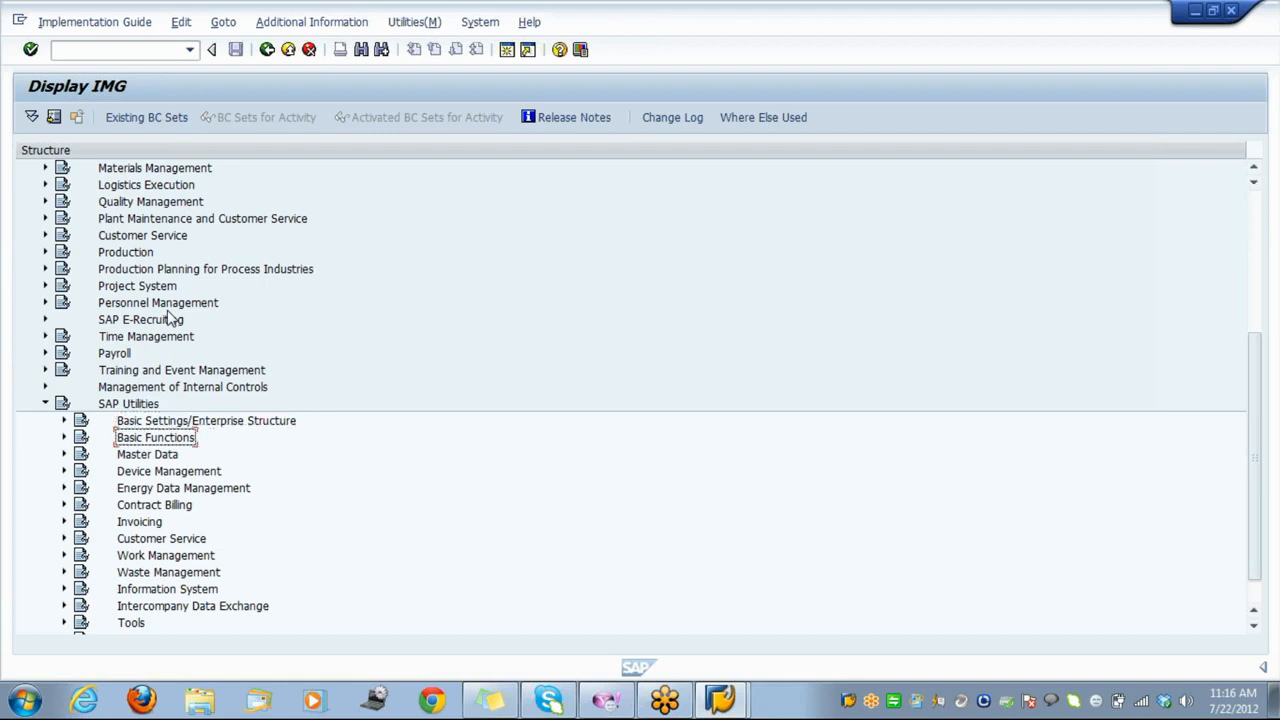
key("Up")
key("Right")
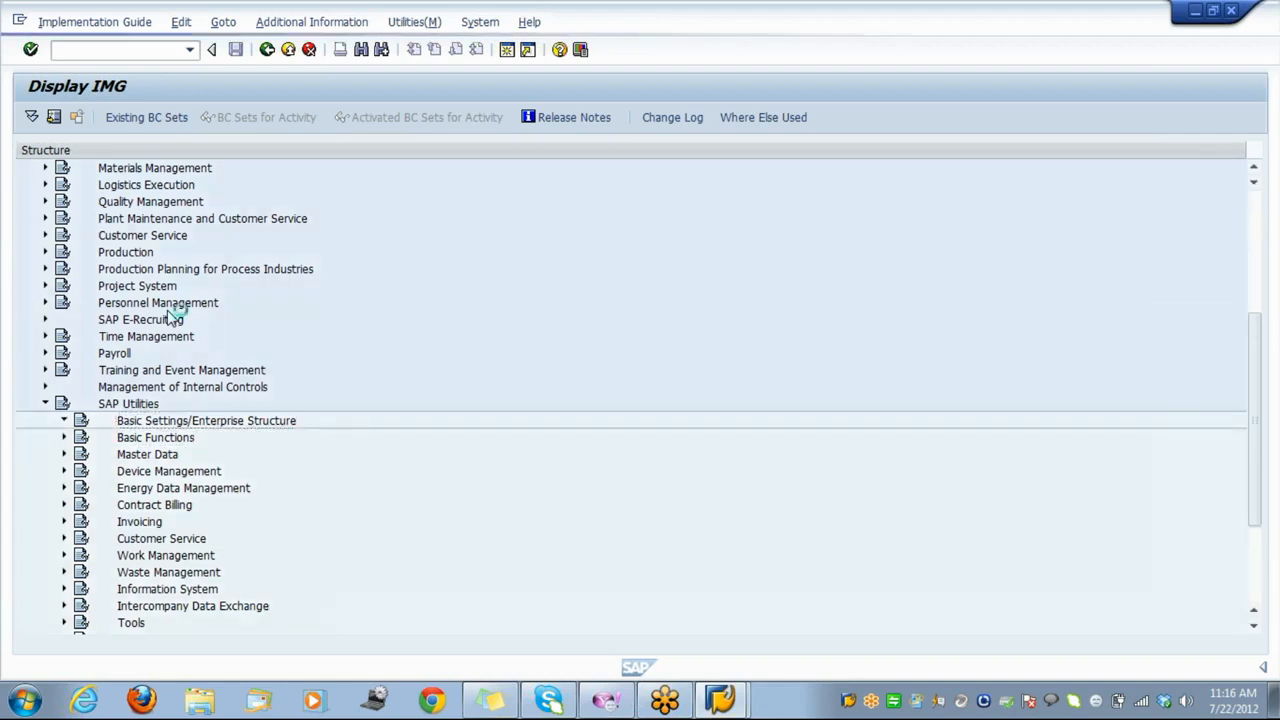
key("Down")
key("Down")
key("Up")
key("Up")
key("Left")
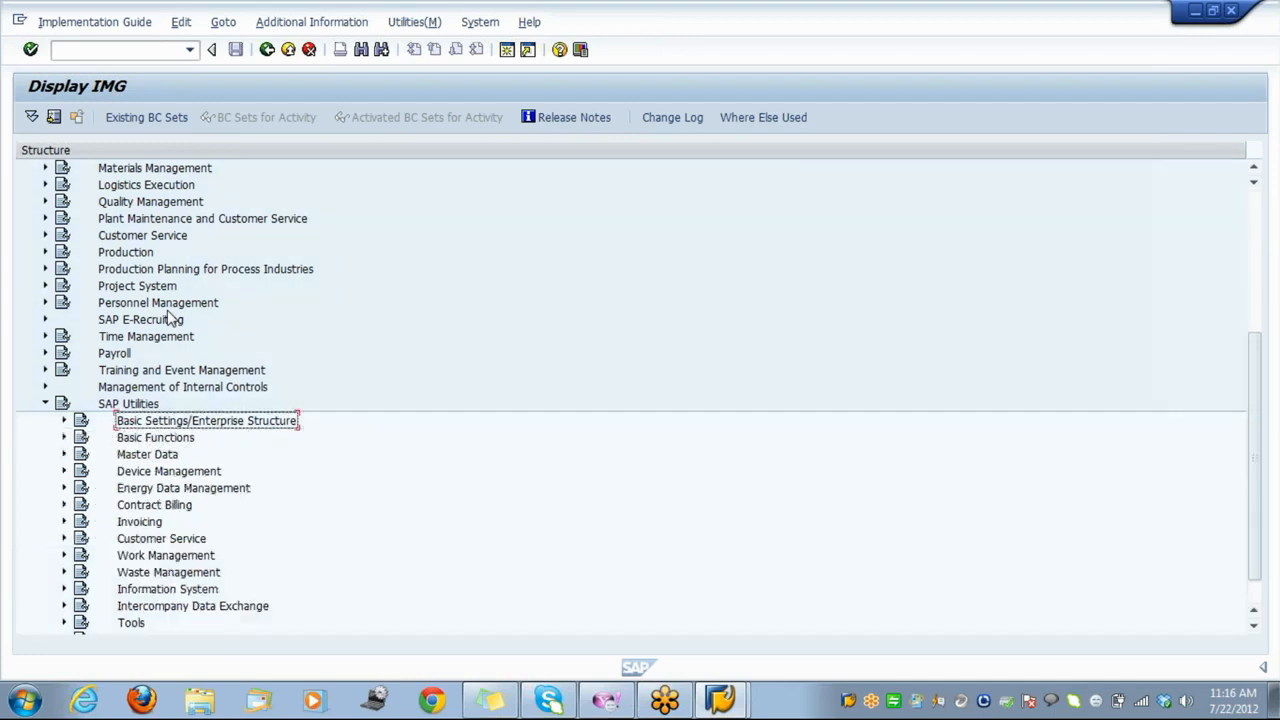
Under SAP Utilities, expand Basic Functions down through Regional Structure to Postal Regional Structure.
key("Down")
key("Right")
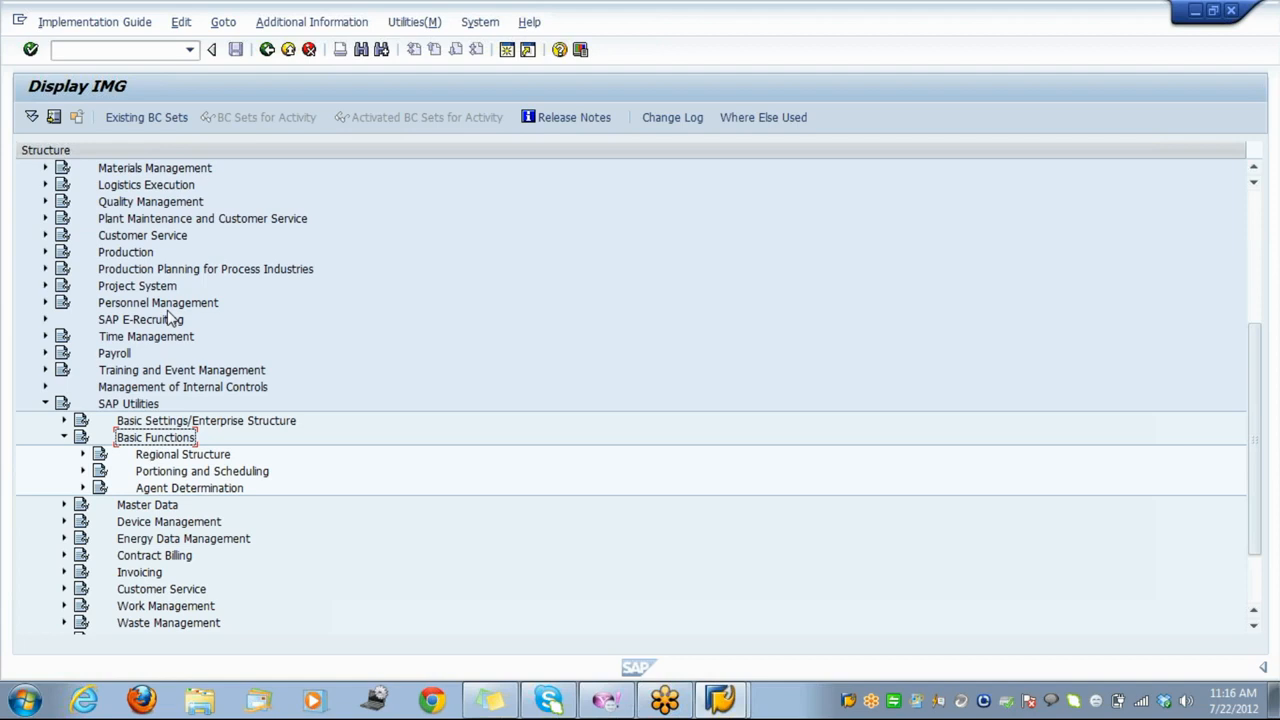
key("Down")
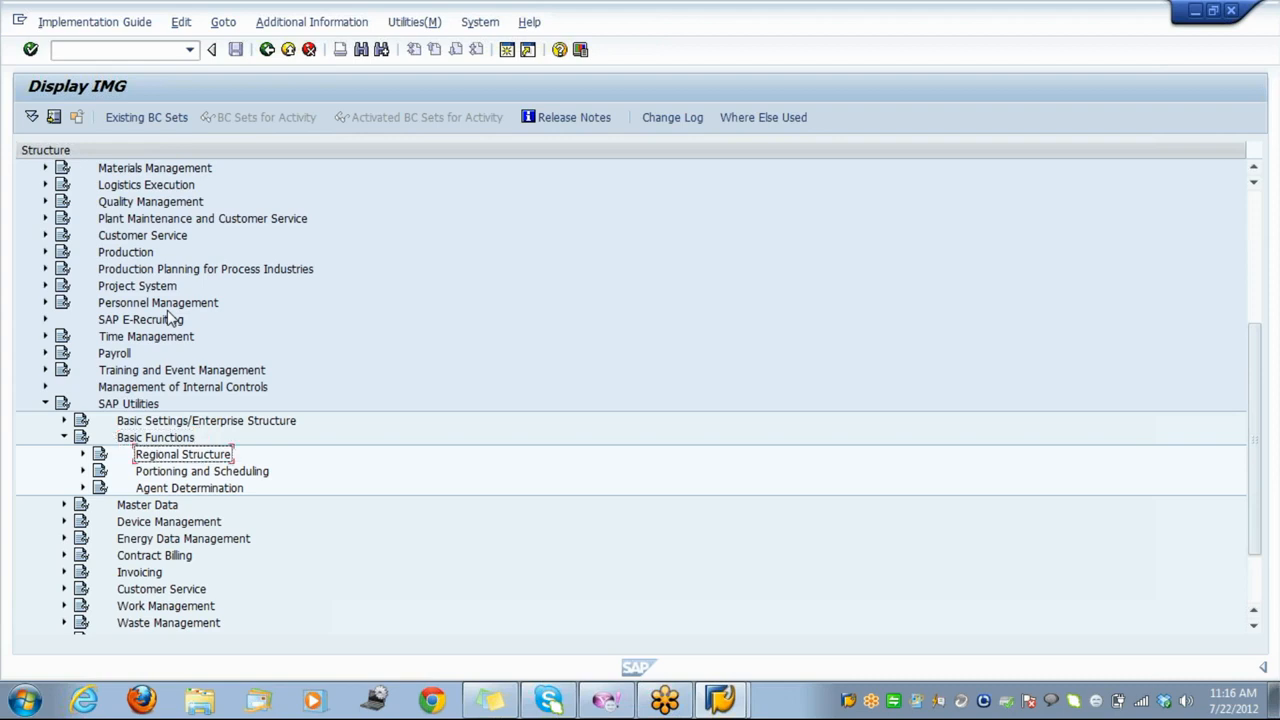
key("Right")
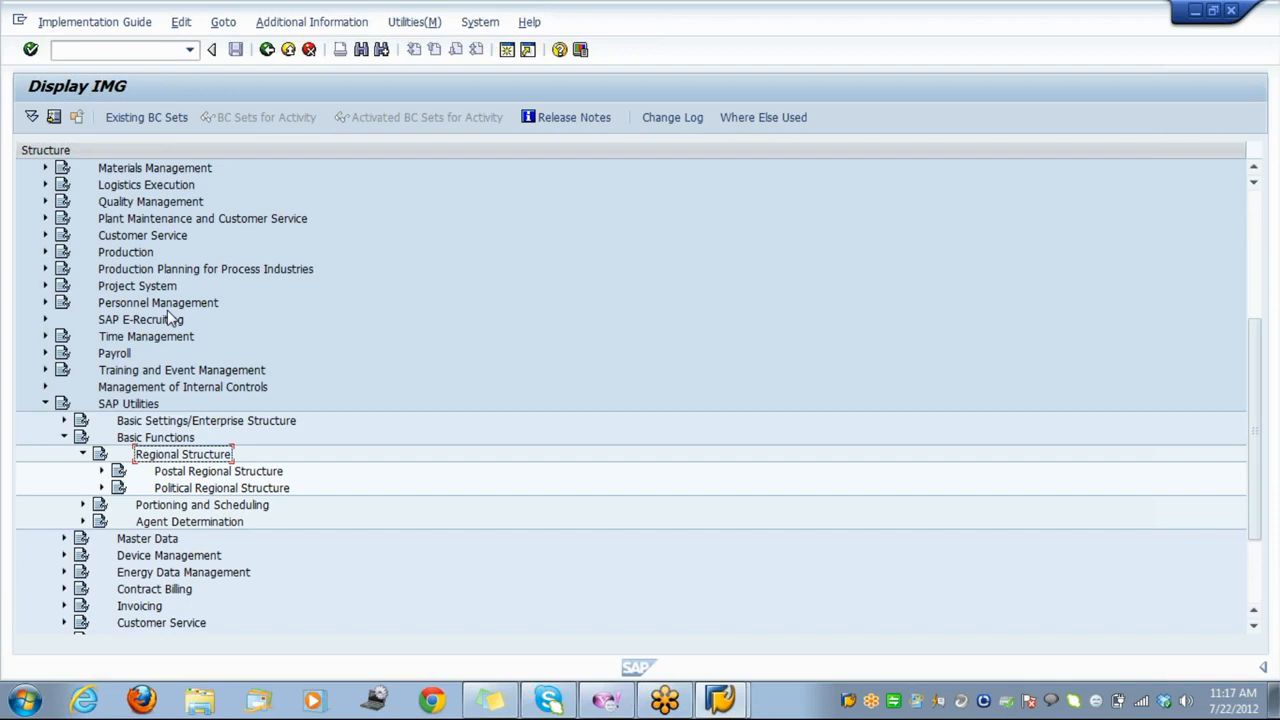
key("Down")
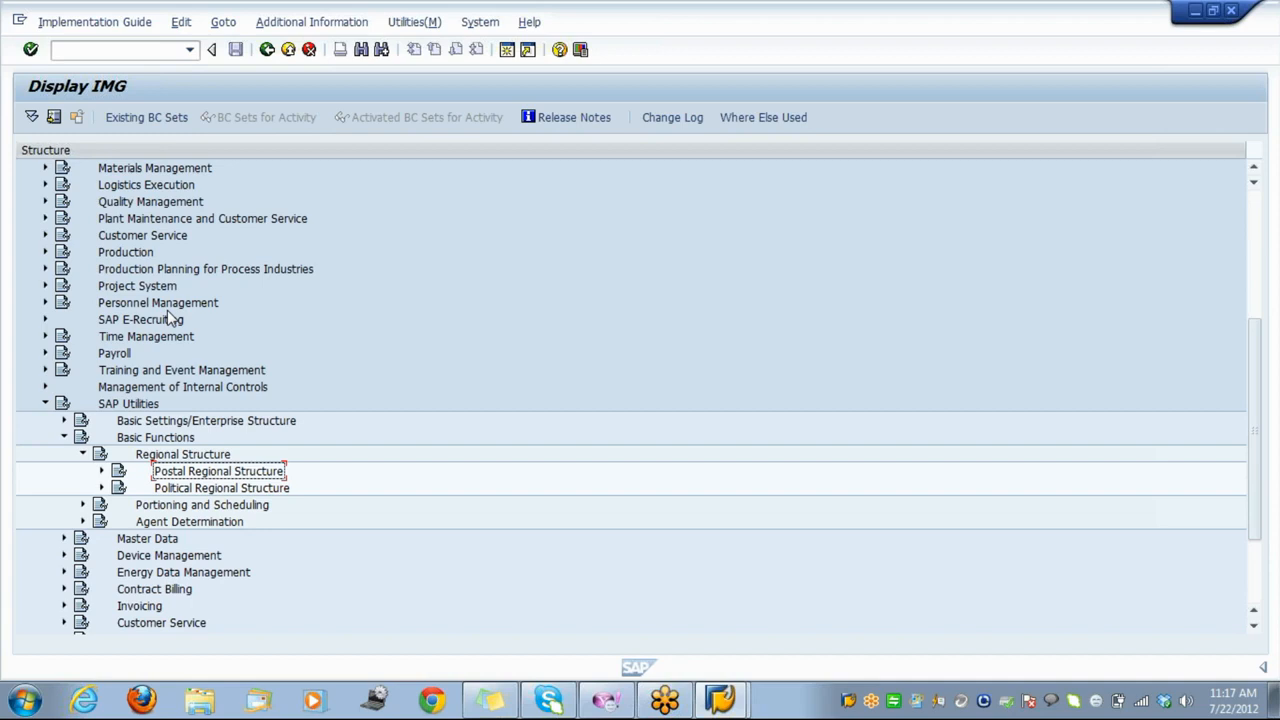
key("Right")
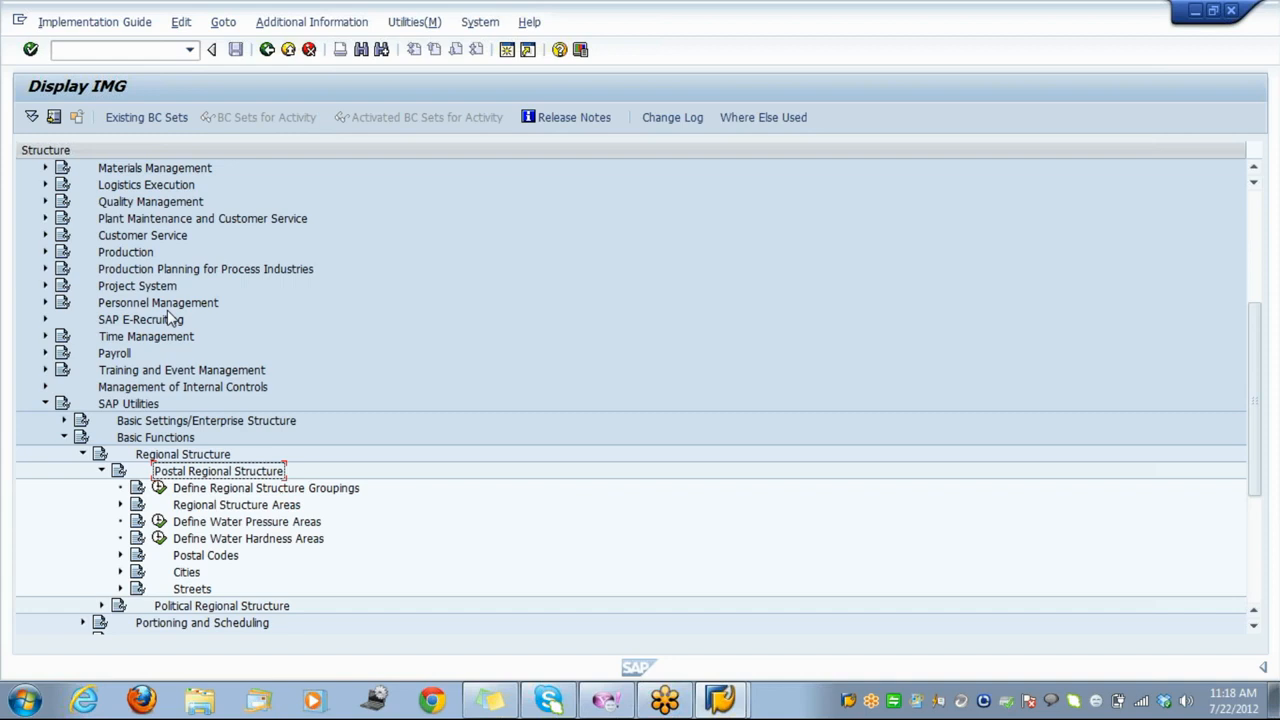
Look through the activities and subnodes listed under Postal Regional Structure.
key("Down")
key("Down")
key("Down")
key("Down")
key("Down")
key("Down")
key("Down")
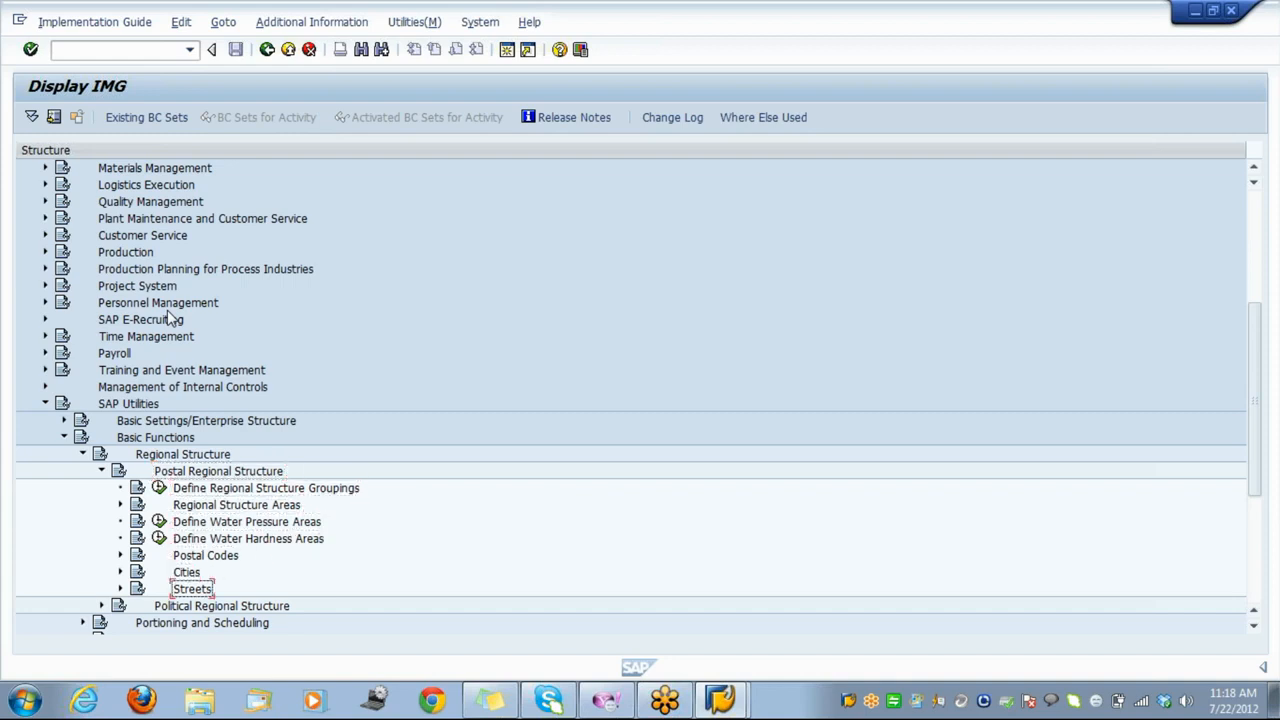
key("Down")
key("Up")
key("Up")
key("Up")
key("Up")
key("Up")
key("Up")
key("Up")
key("Up")
key("Up")
key("Up")
key("Up")
key("Down")
key("Down")
key("Down")
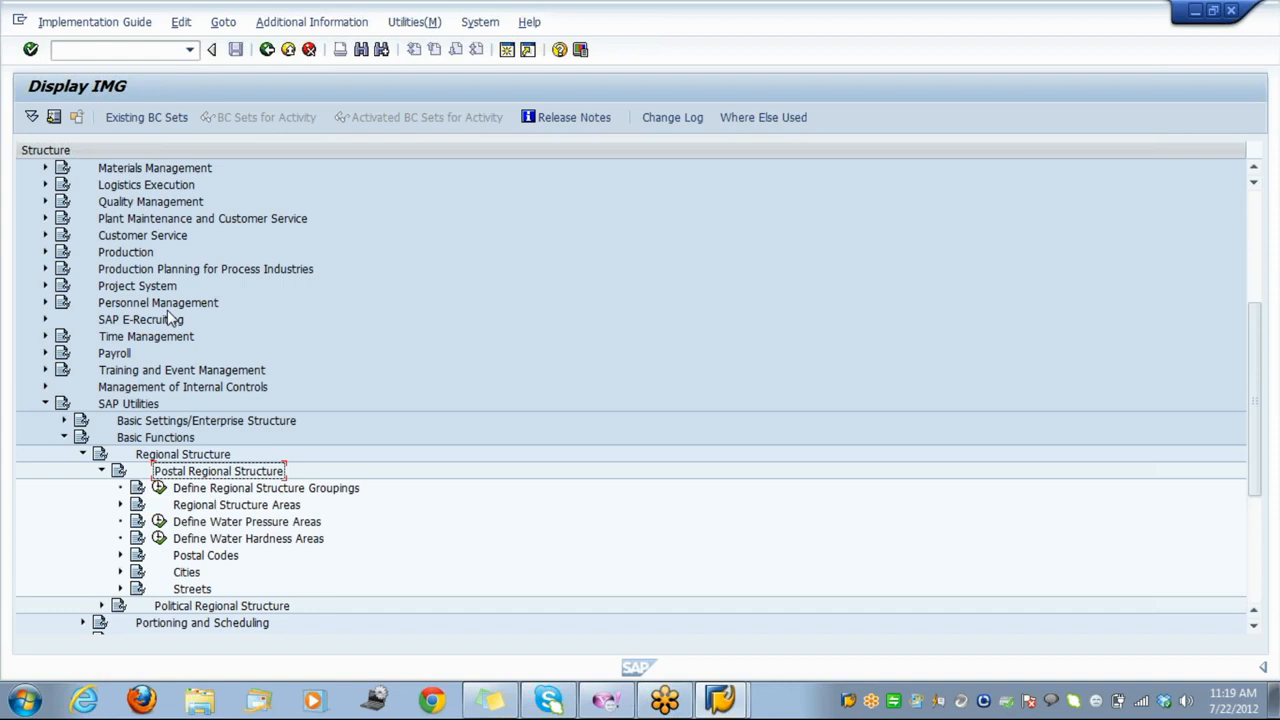
Open the Define Regional Structure Groupings activity under Postal Regional Structure.
key("Down")
key("Left")
key("Return")
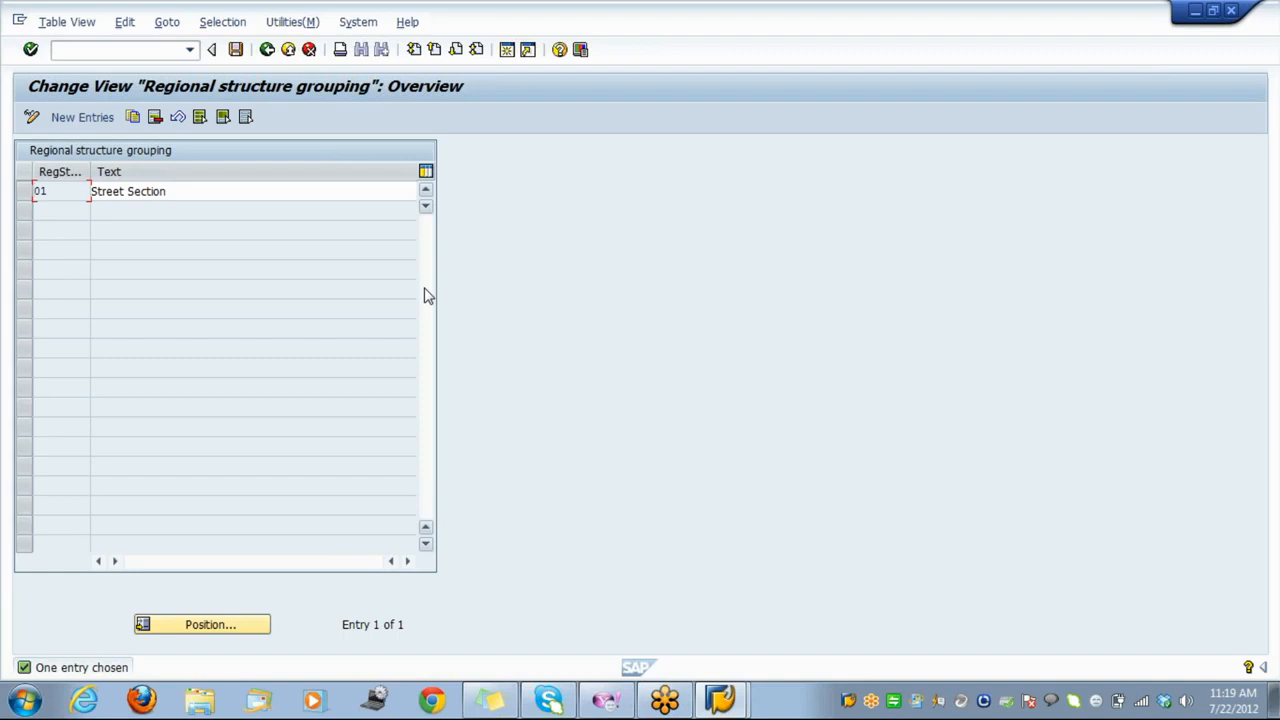
Add a new regional structure grouping with key 02 and text "tata".
left_click(96, 120)
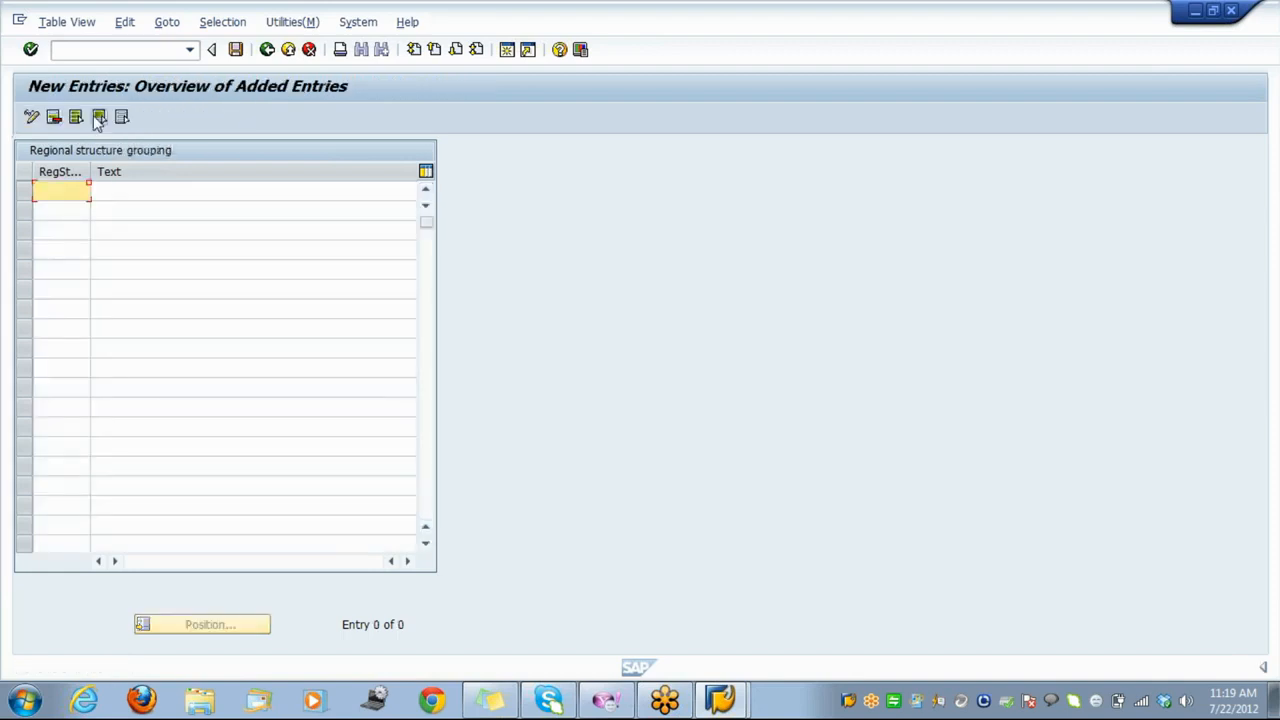
type("02")
key("Tab")
type("tayta")
key("BackSpace")
key("BackSpace")
key("BackSpace")
type("ta")
key("Return")
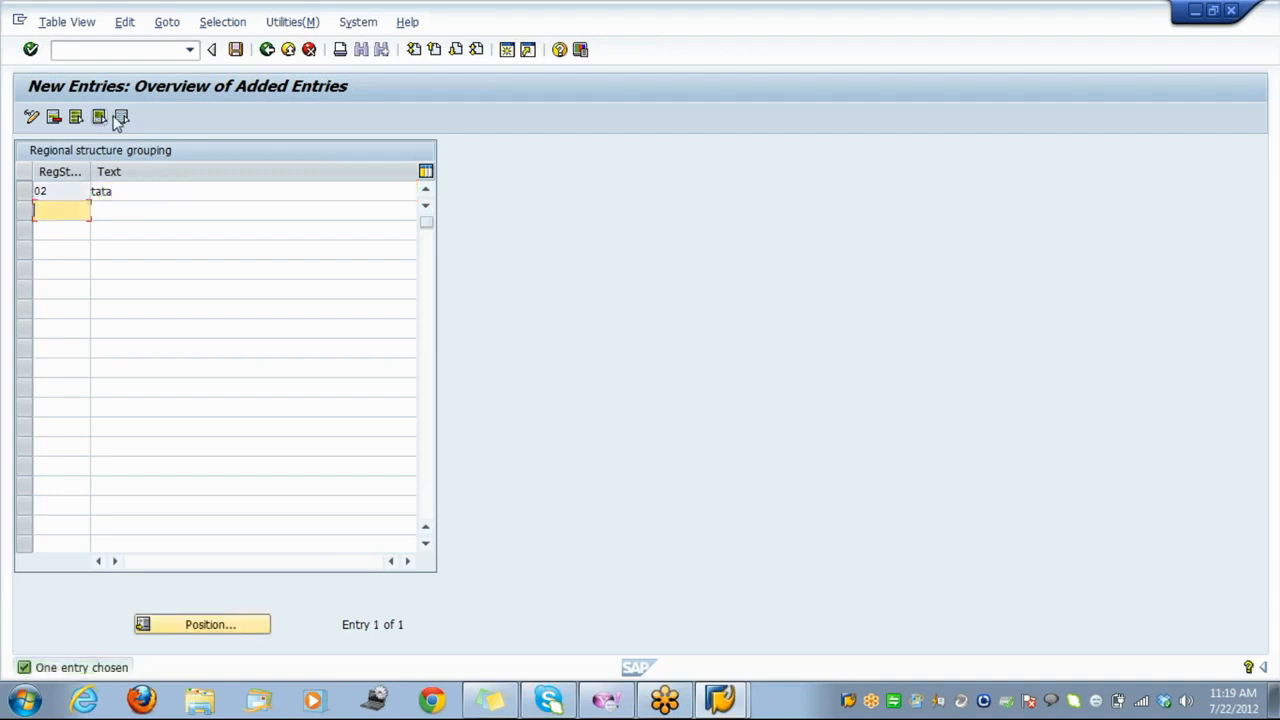
Save the new grouping under the proposed "operand group" customizing request and return to the implementation guide.
left_click(238, 52)
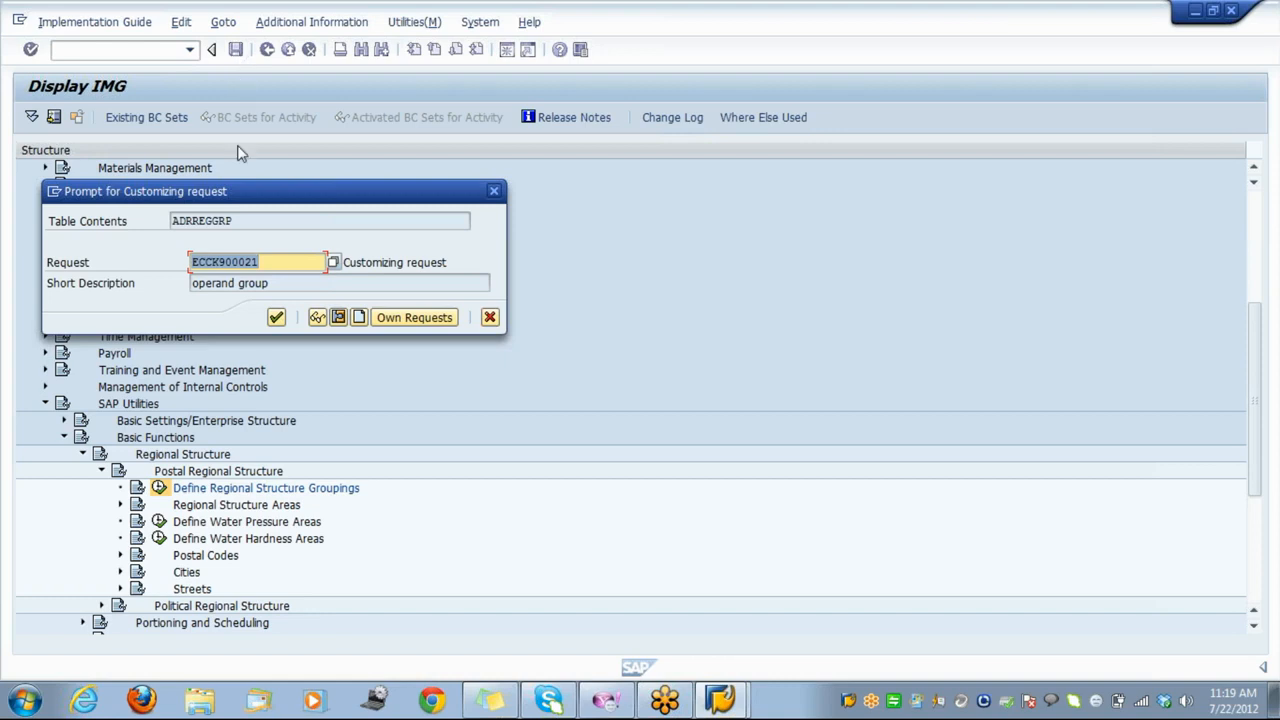
left_click(277, 320)
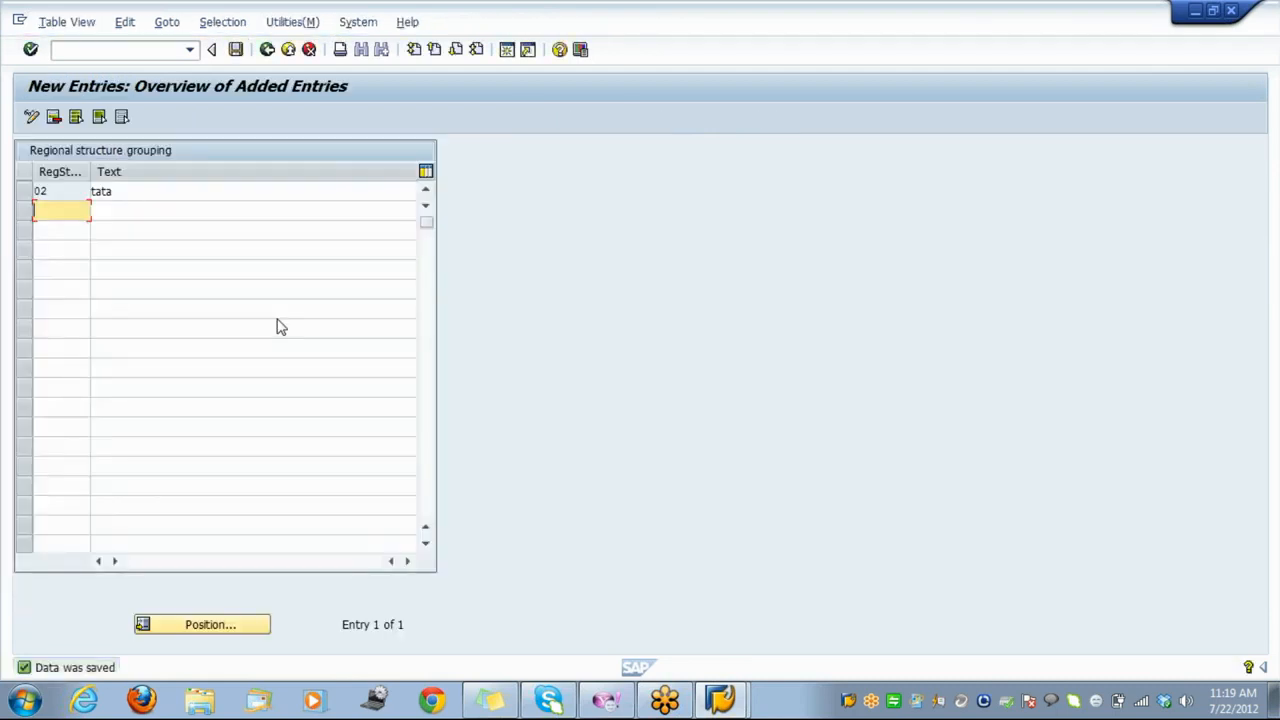
left_click(268, 50)
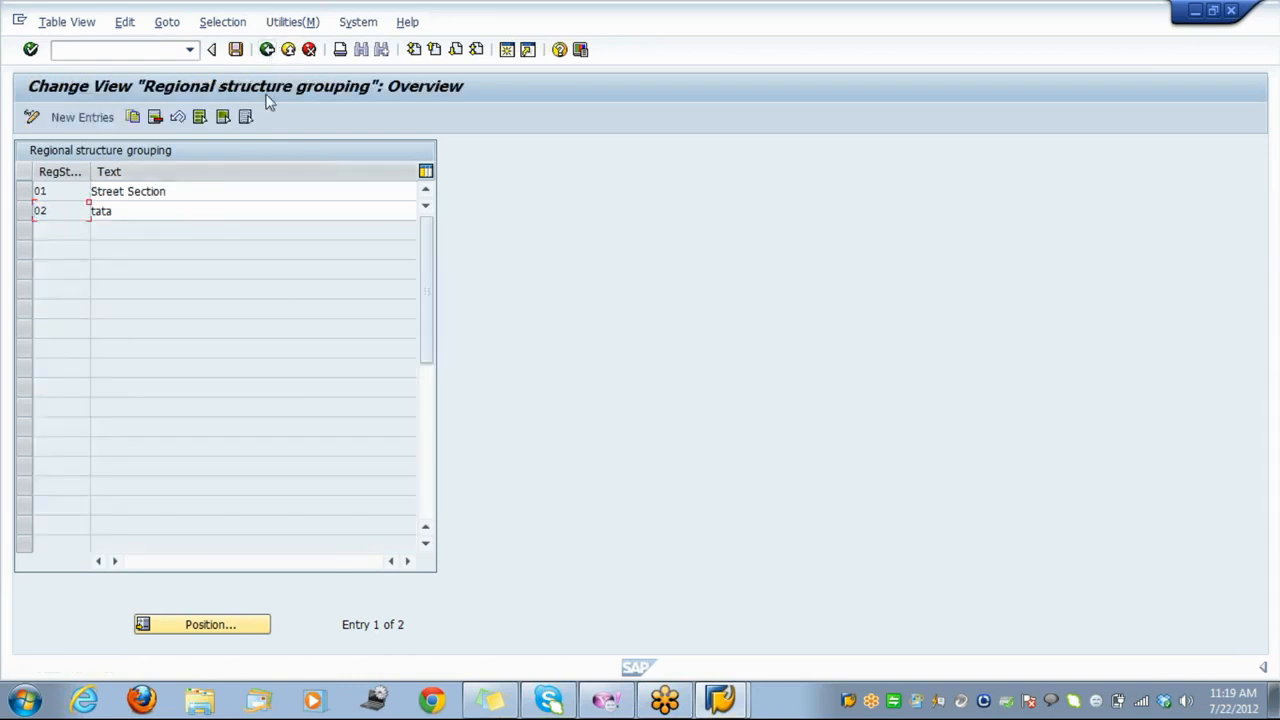
left_click(268, 50)
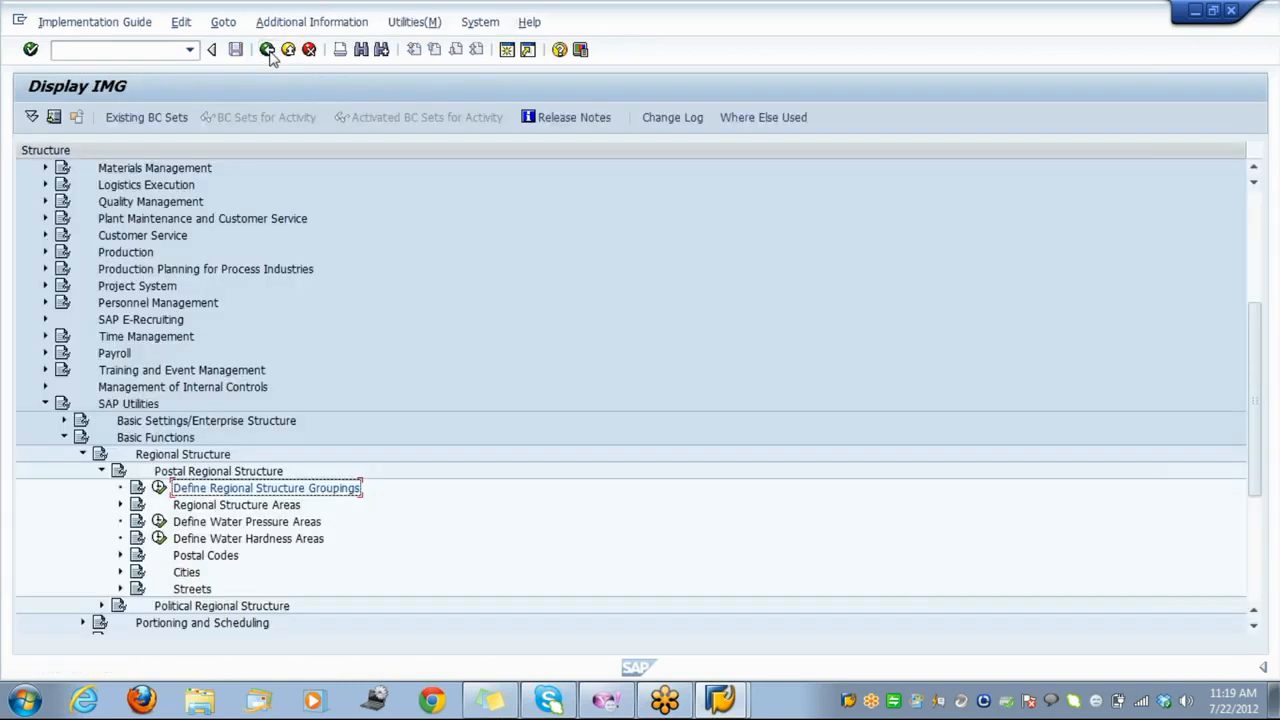
Expand the Postal Codes and Cities nodes under Postal Regional Structure.
key("Down")
key("Down")
key("Down")
key("Down")
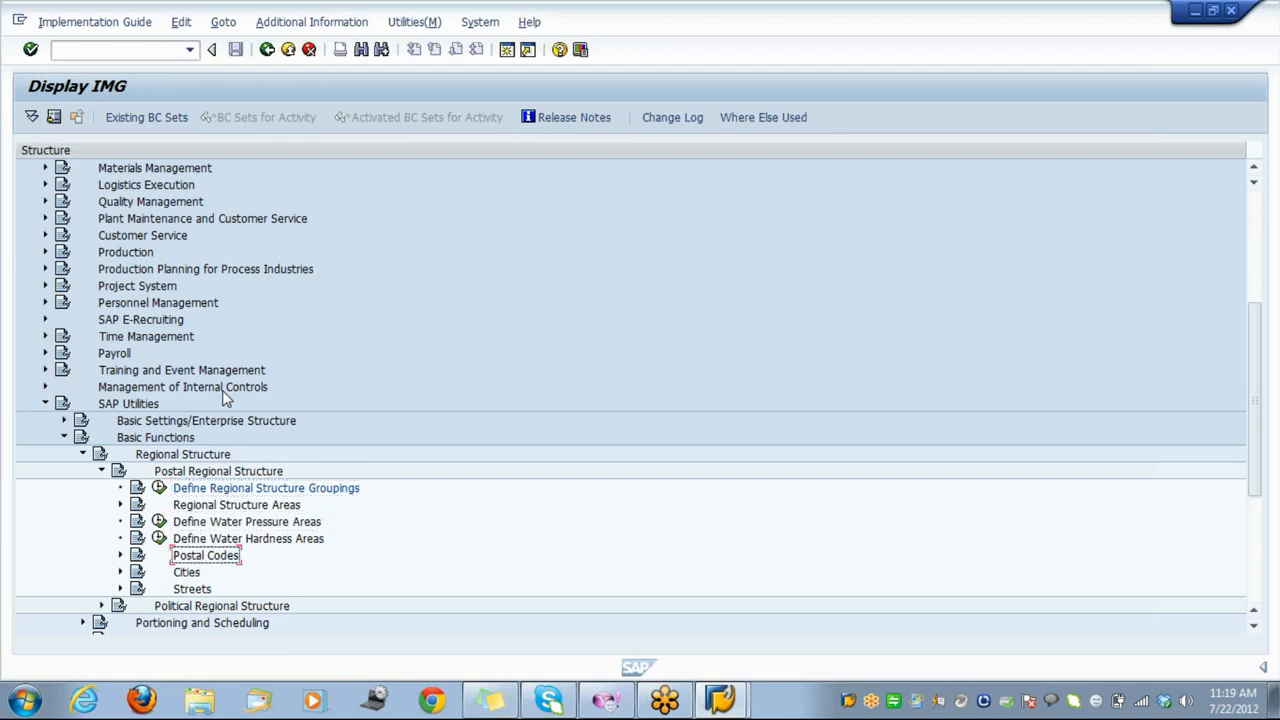
key("Right")
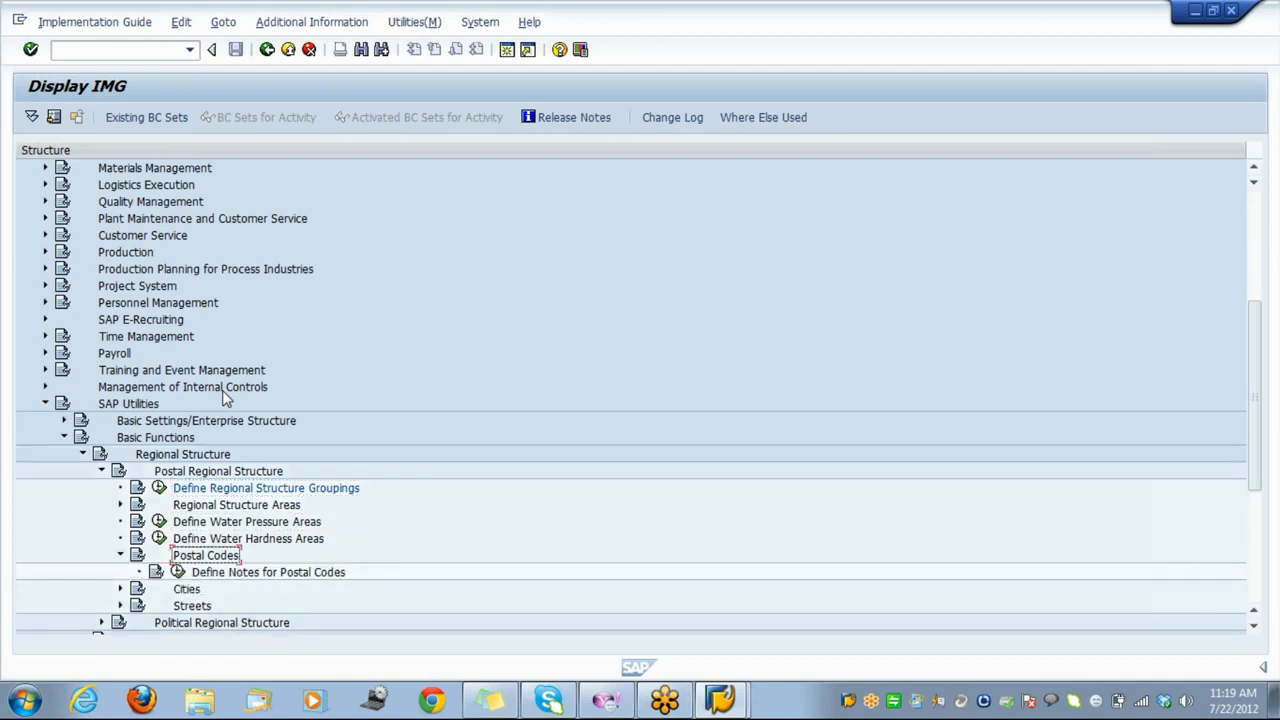
key("Down")
key("Down")
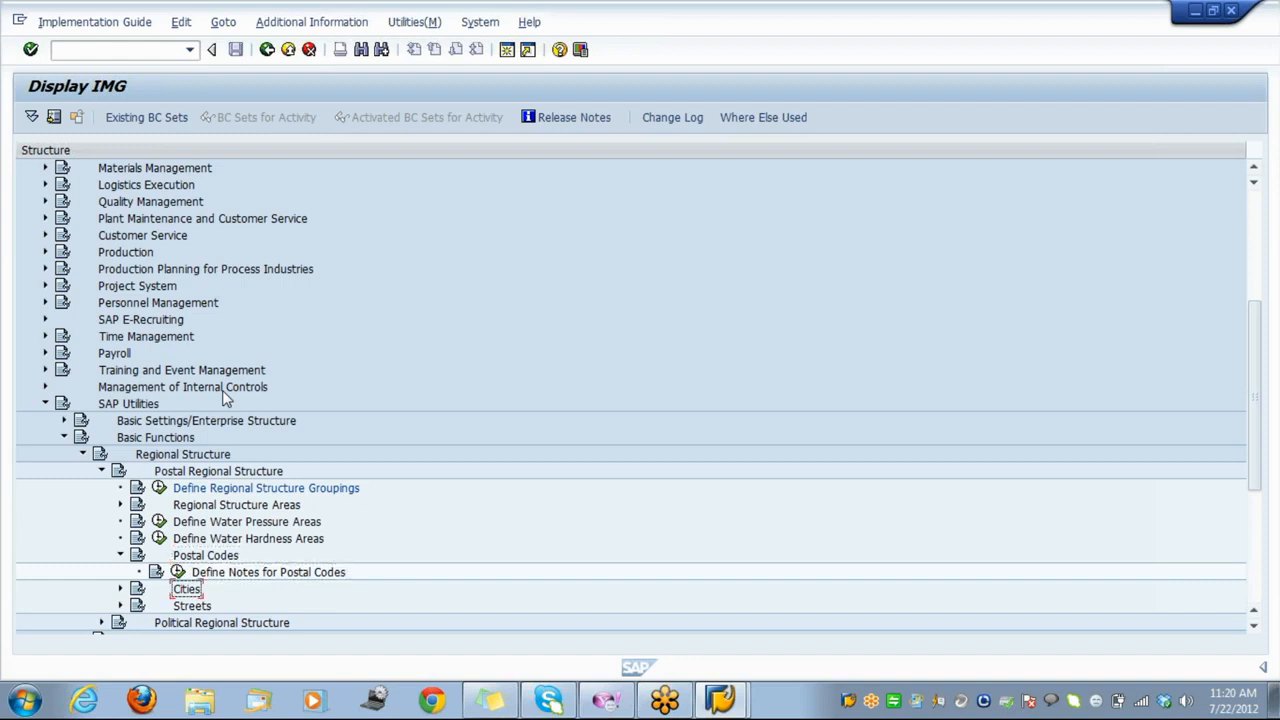
key("Right")
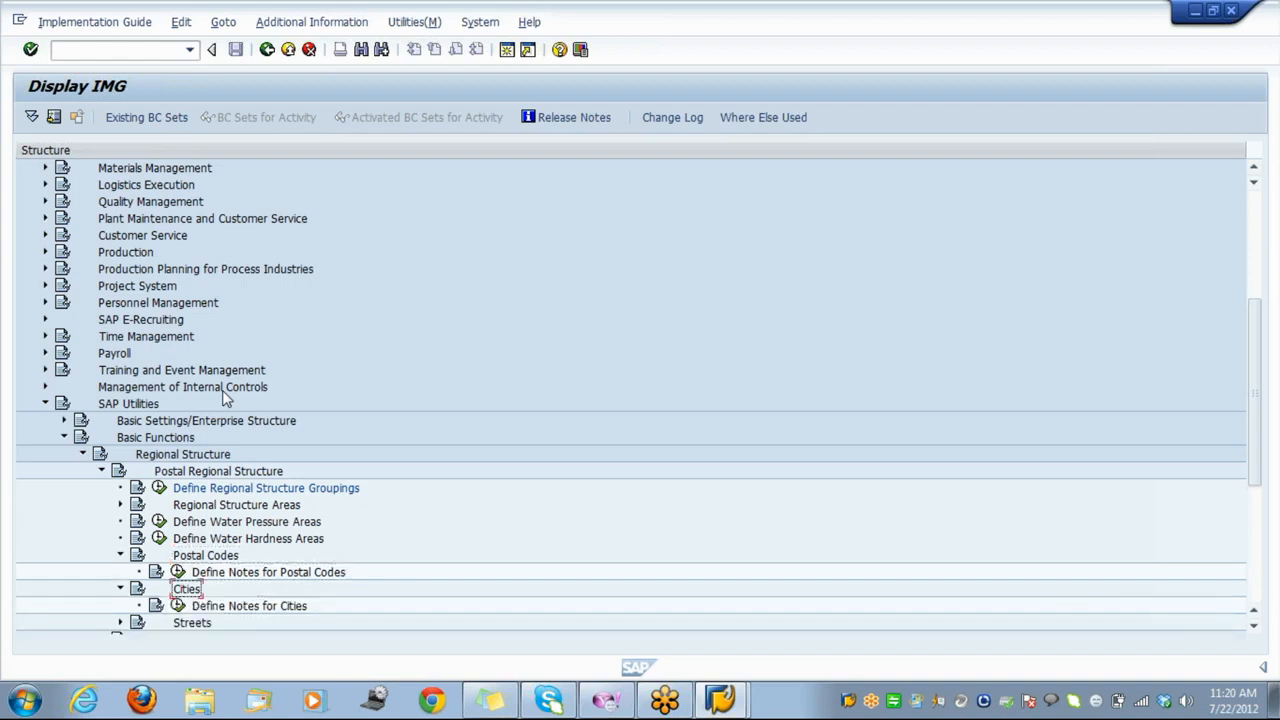
Run Define Notes for Postal Codes, view Text Objects and IDs in display mode, and return to the SAPscript settings.
key("Up")
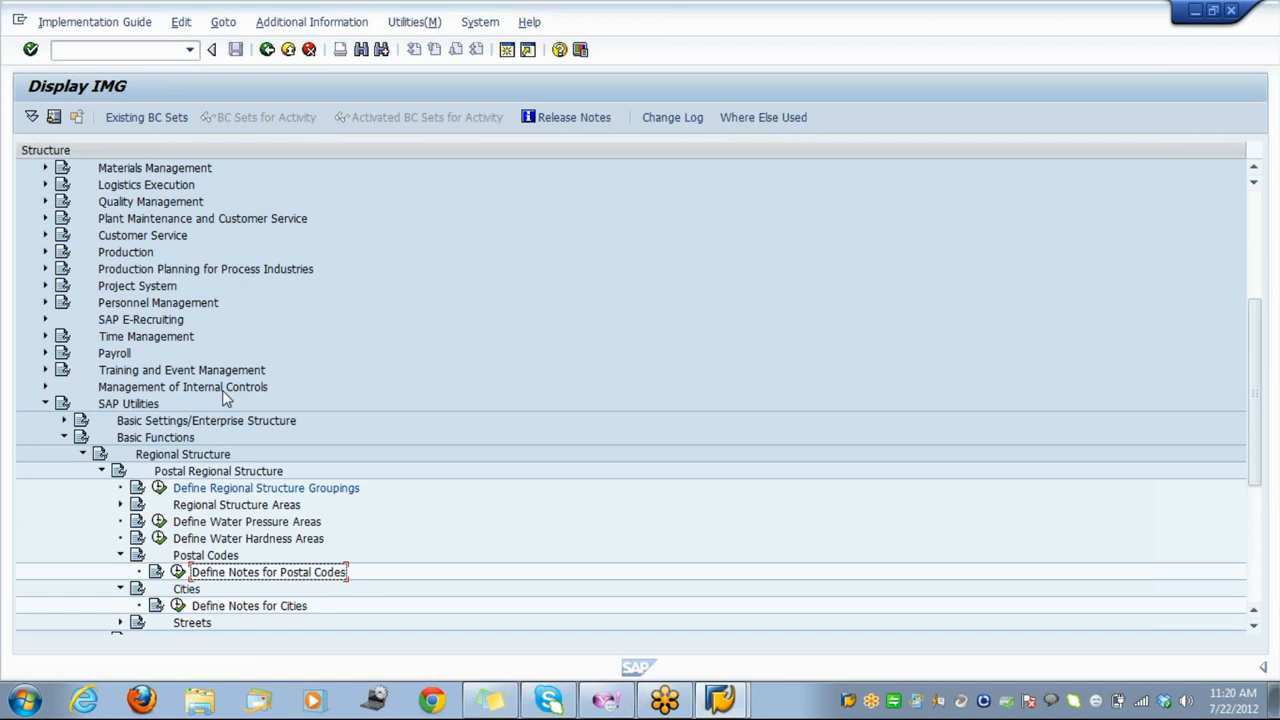
key("Left")
key("Return")
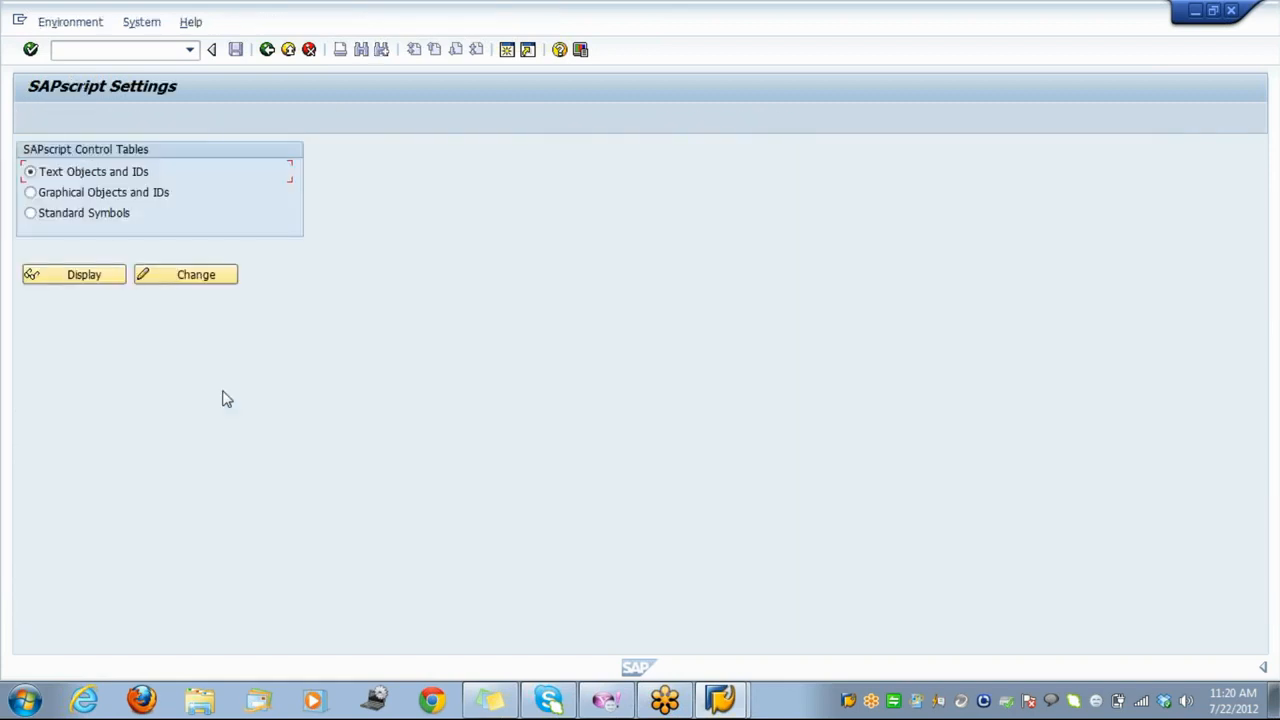
left_click(112, 285)
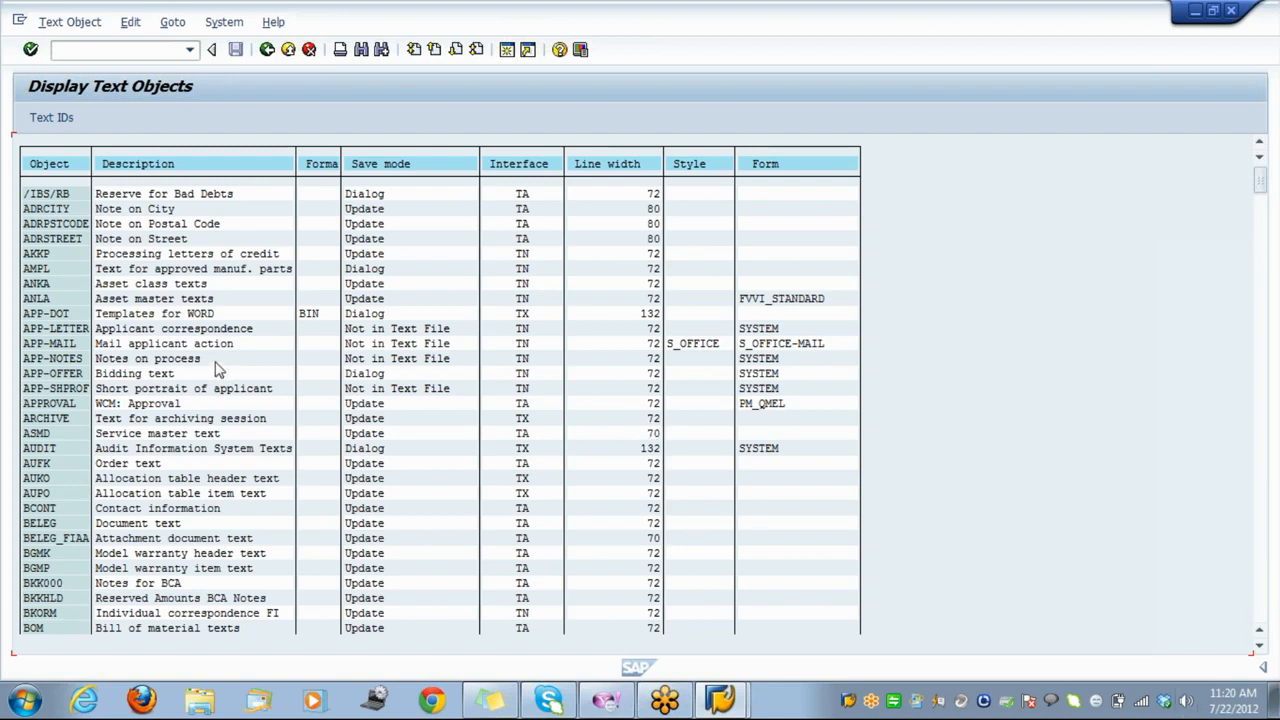
left_click(267, 49)
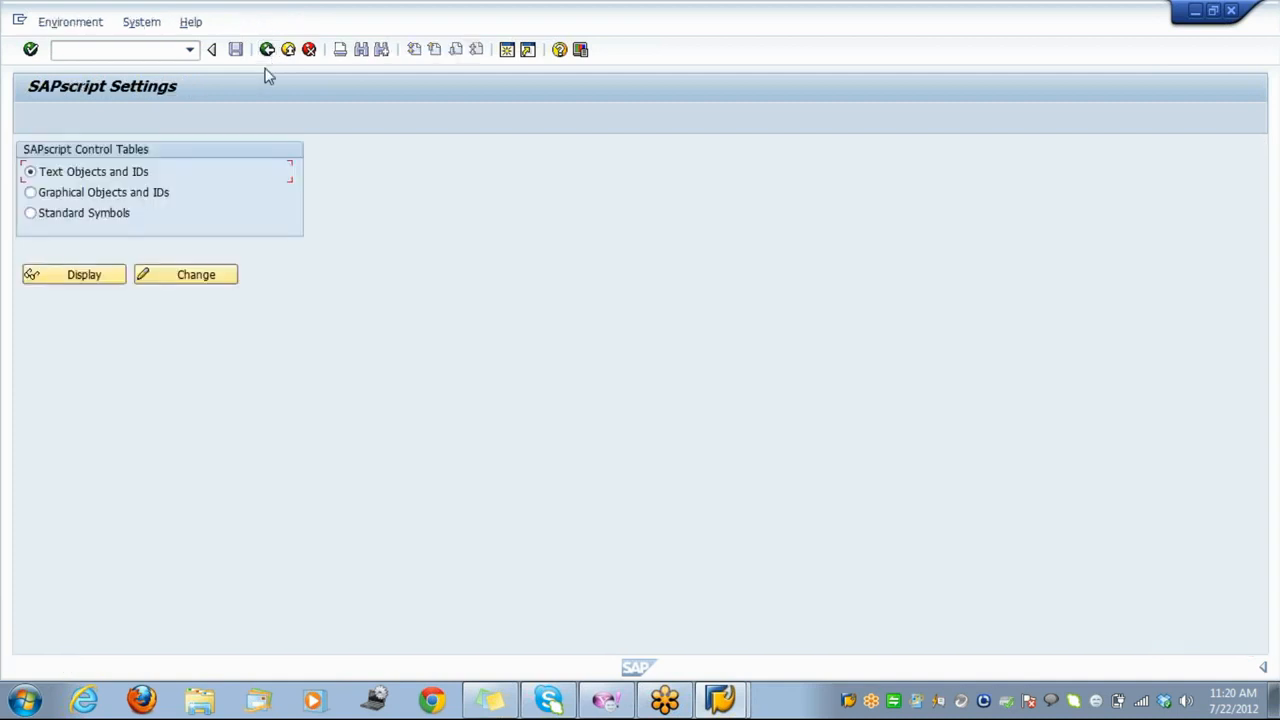
View Text Objects and IDs in change mode, accepting the all-clients notice, and return to the implementation guide.
left_click(183, 279)
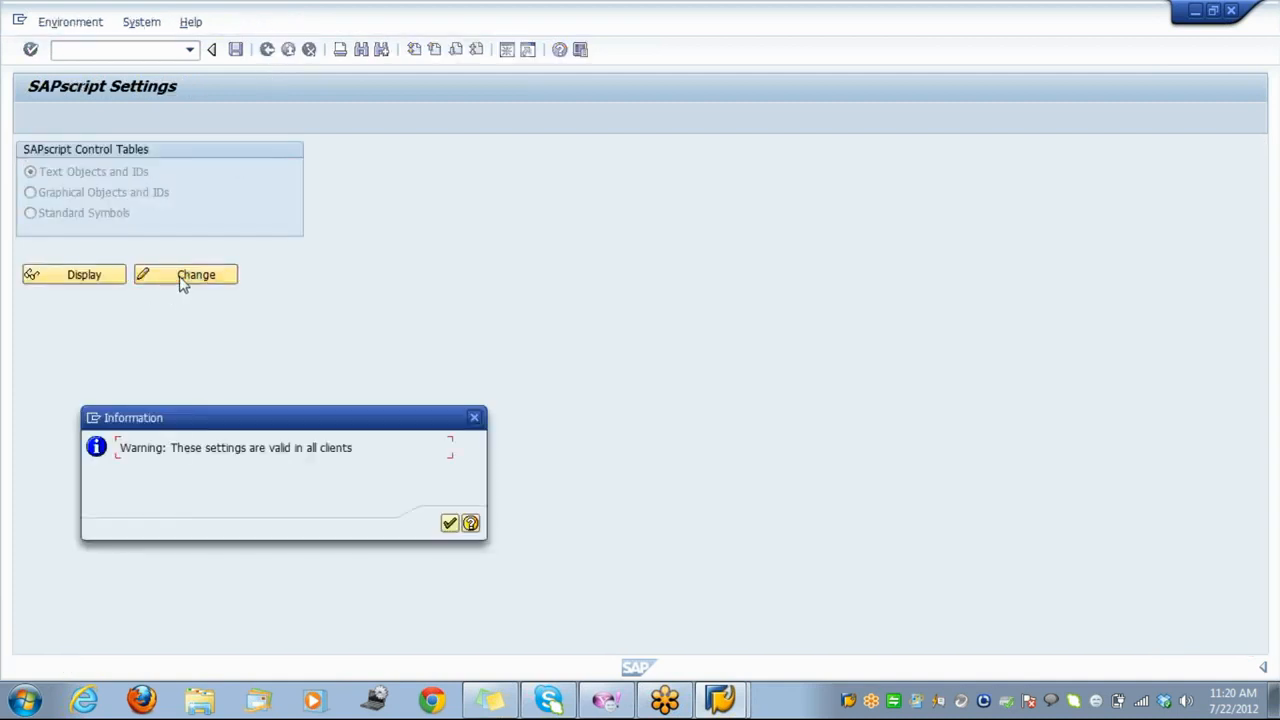
left_click(451, 524)
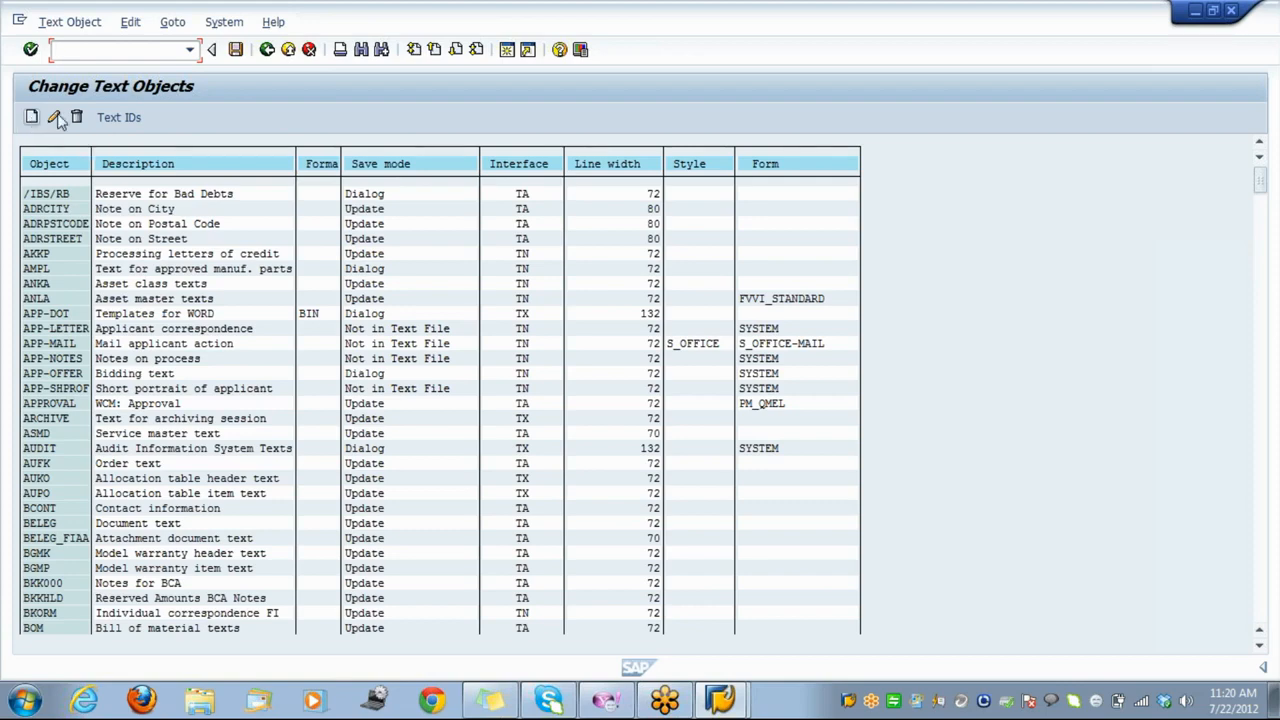
left_click(268, 52)
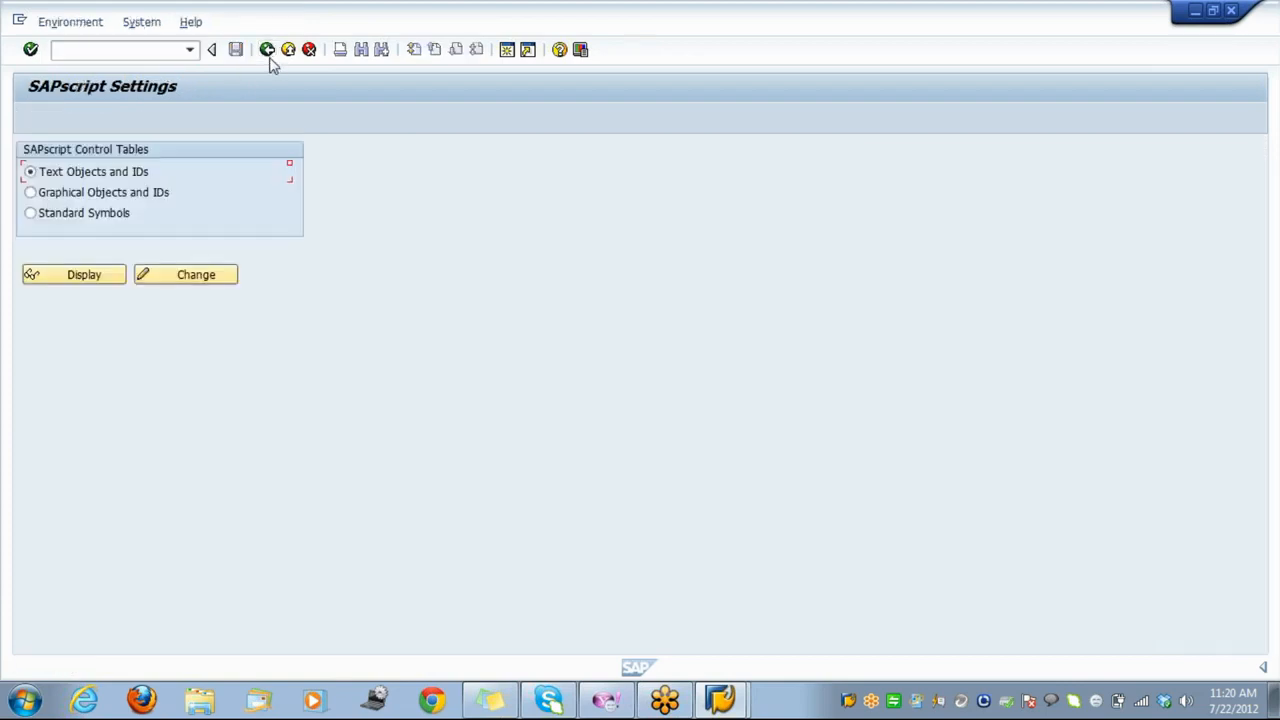
left_click(268, 52)
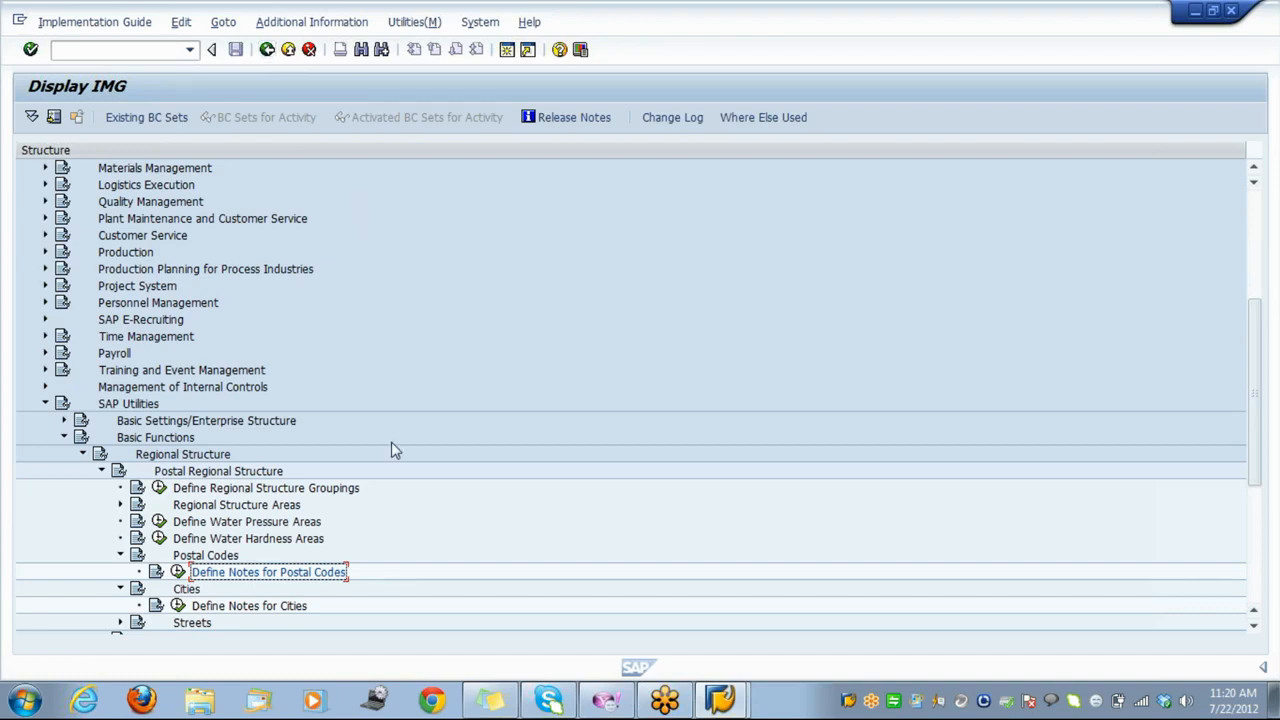
Expand the Streets node under Postal Regional Structure.
key("Down")
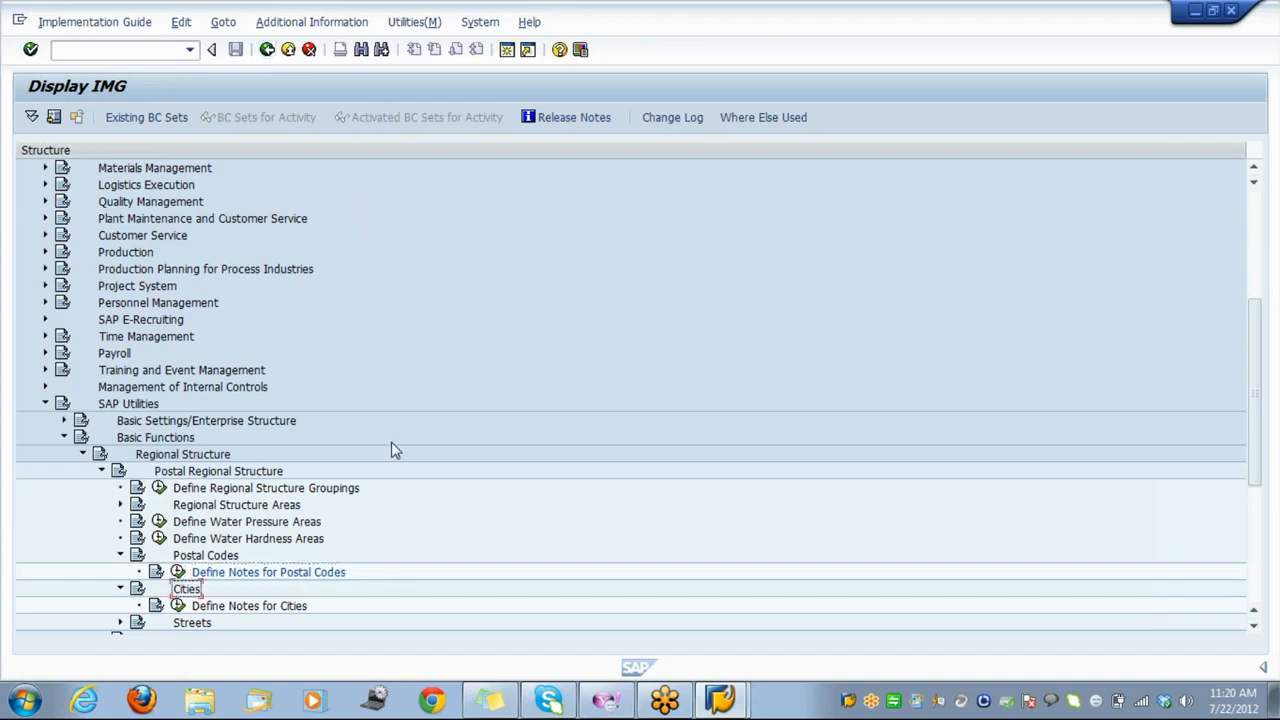
key("Down")
key("Down")
key("Right")
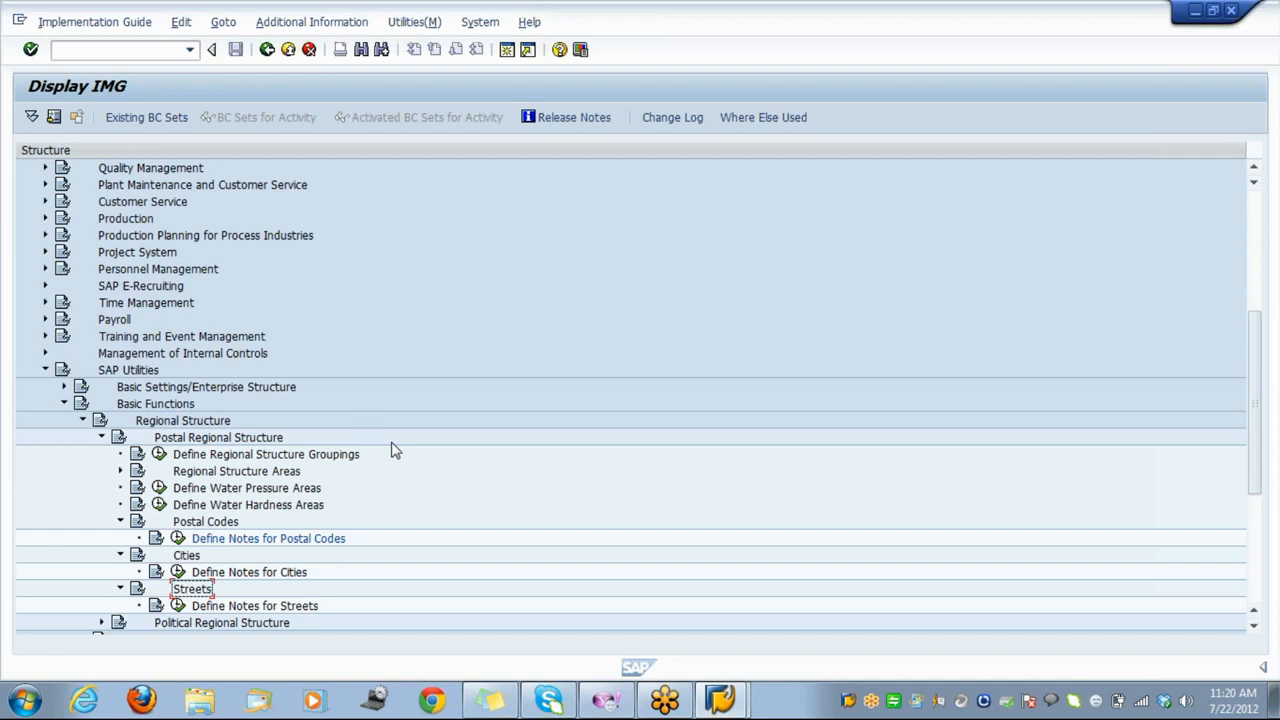
Open a new session and expand Utilities Industry and its Regional Structure folder in the SAP menu.
left_click(504, 56)
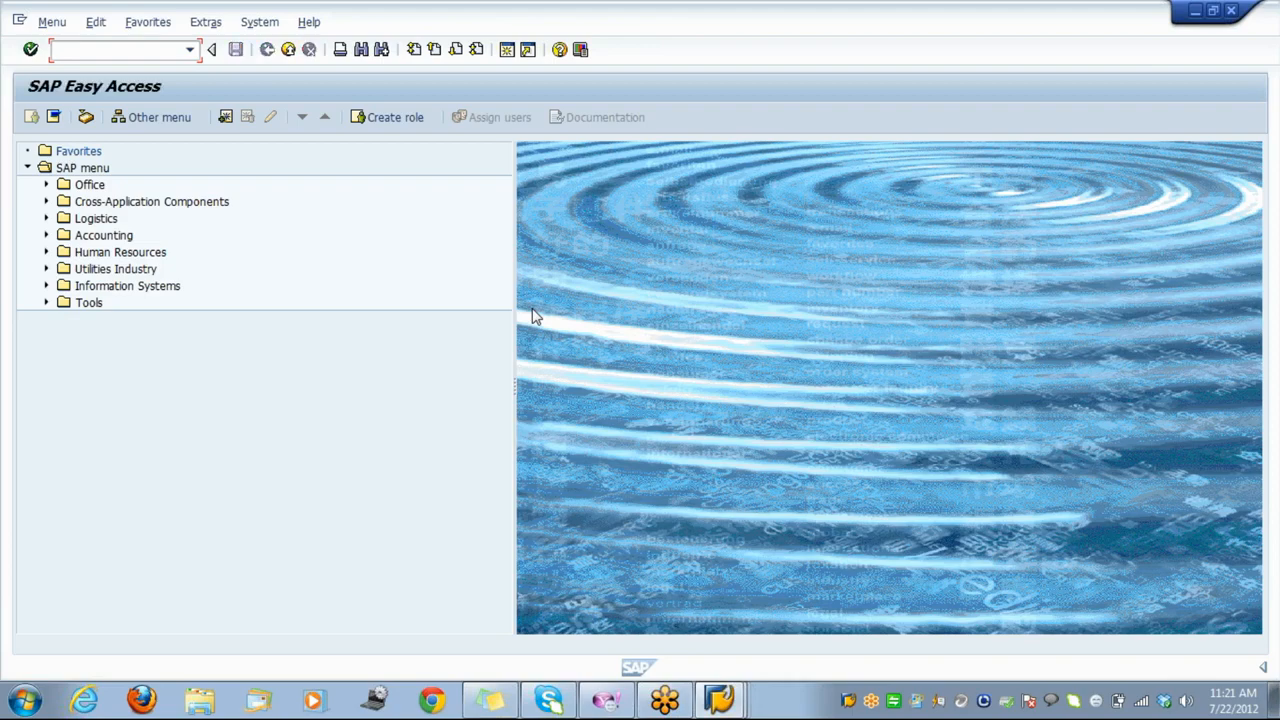
left_click(118, 270)
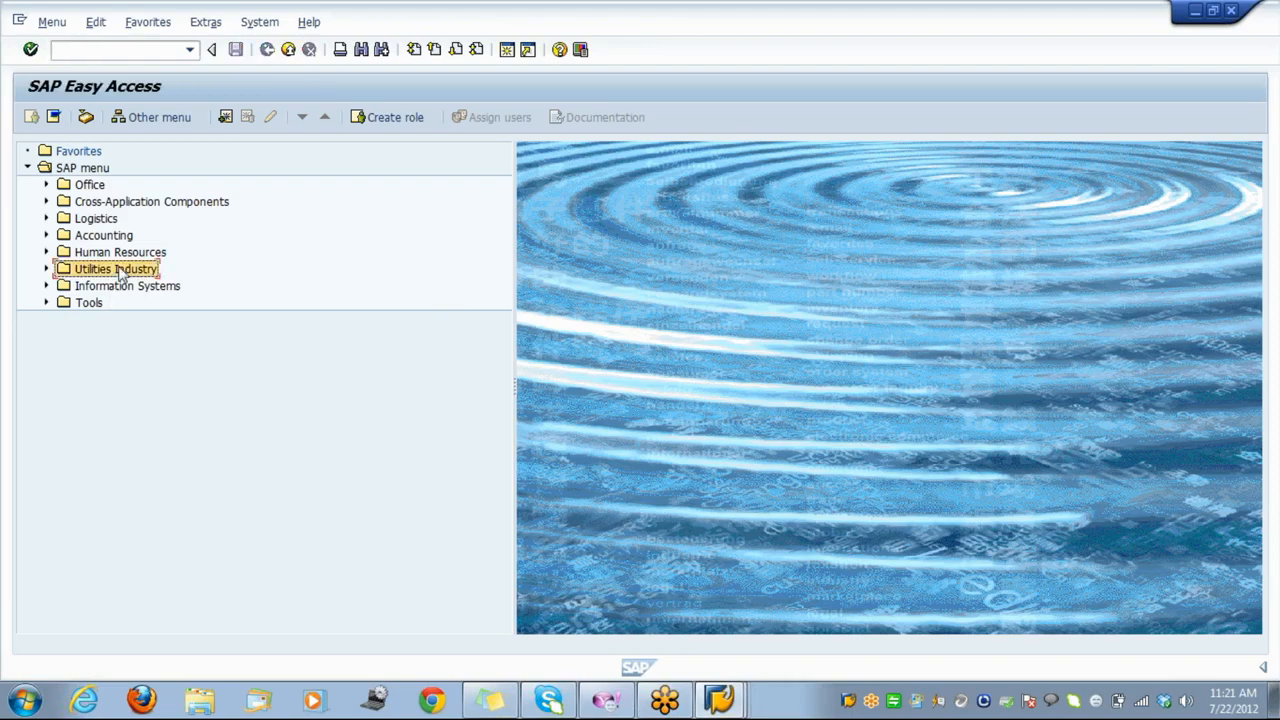
double_click(118, 270)
key("Down")
key("Down")
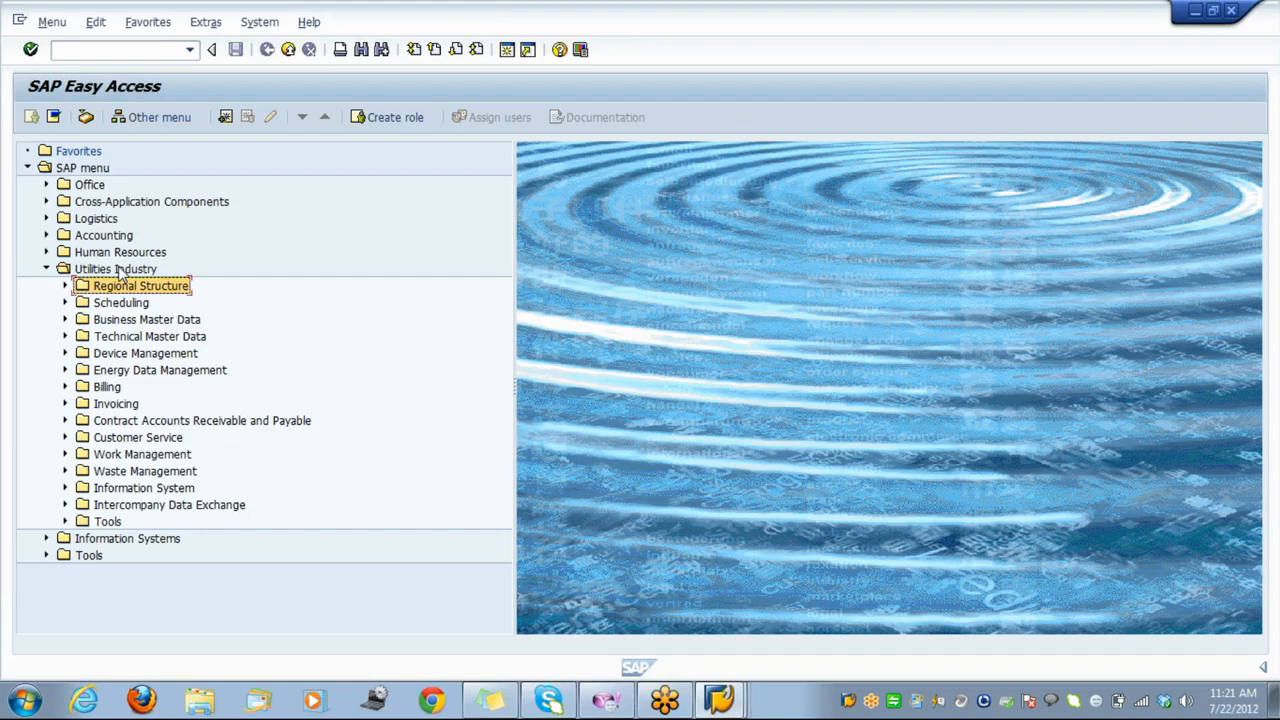
key("Up")
key("Right")
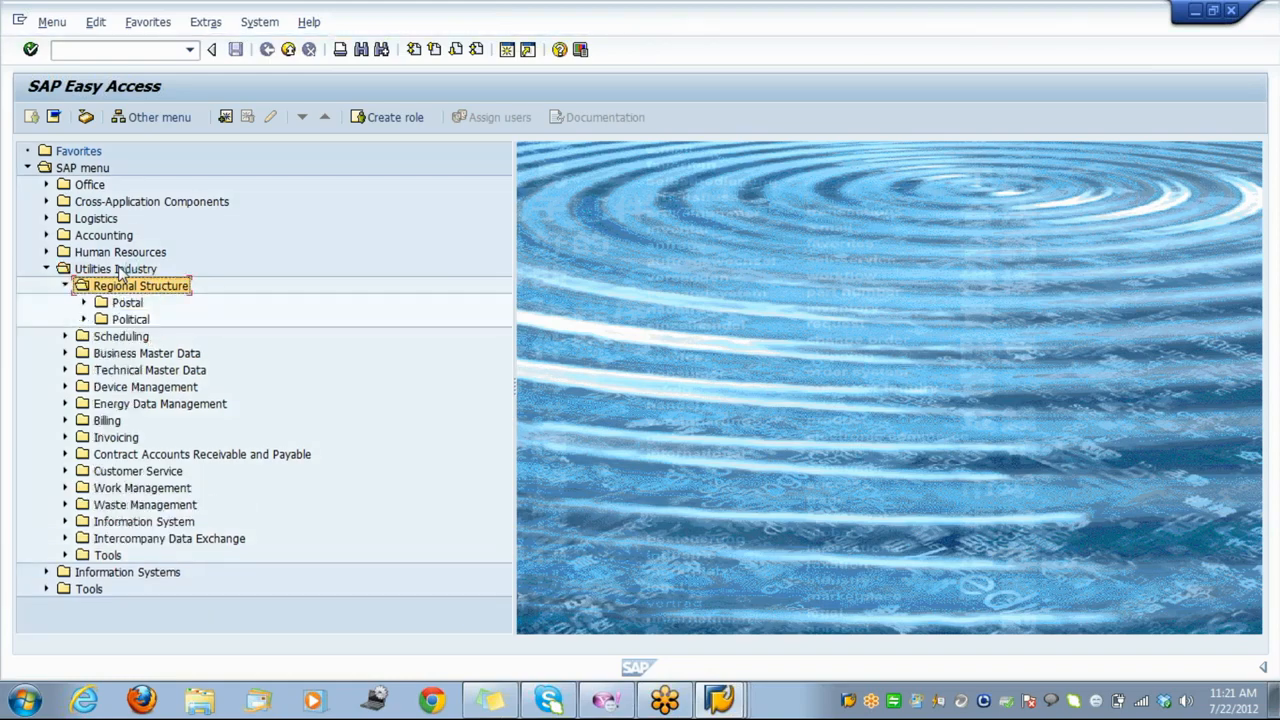
Expand the Postal and Postal code folders and start the Create postal code transaction.
key("Down")
key("Right")
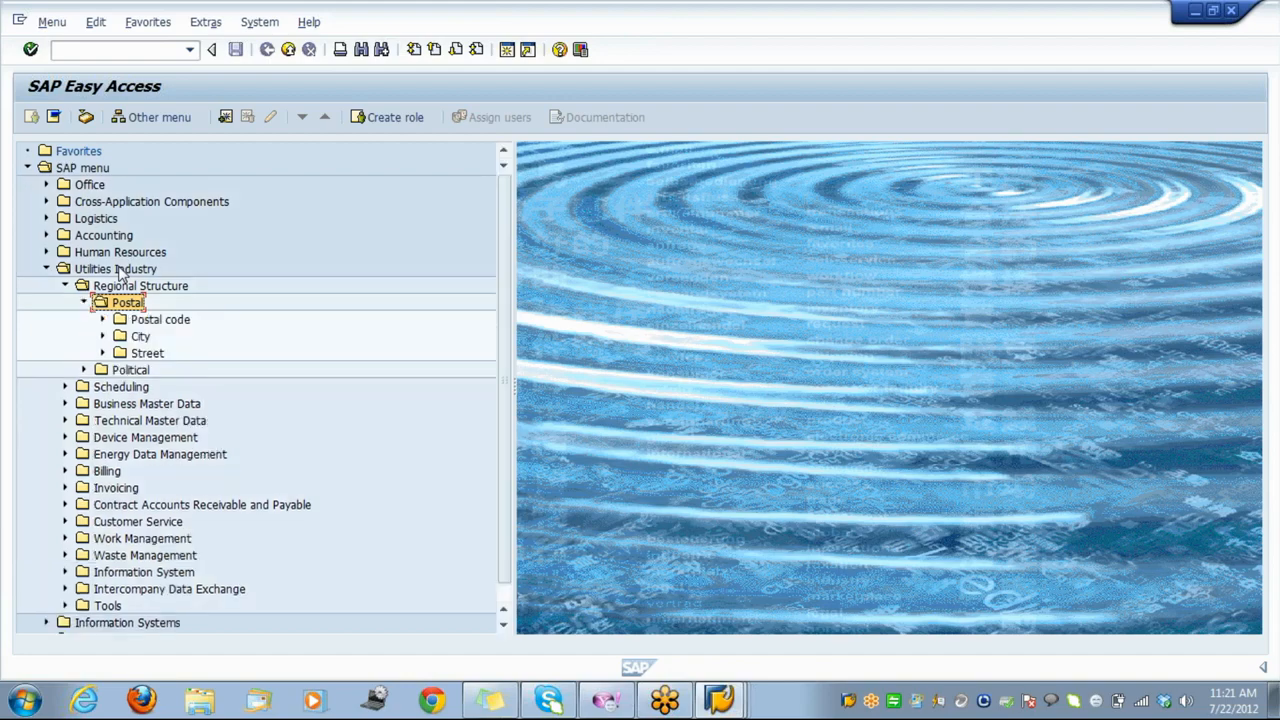
key("Down")
key("Right")
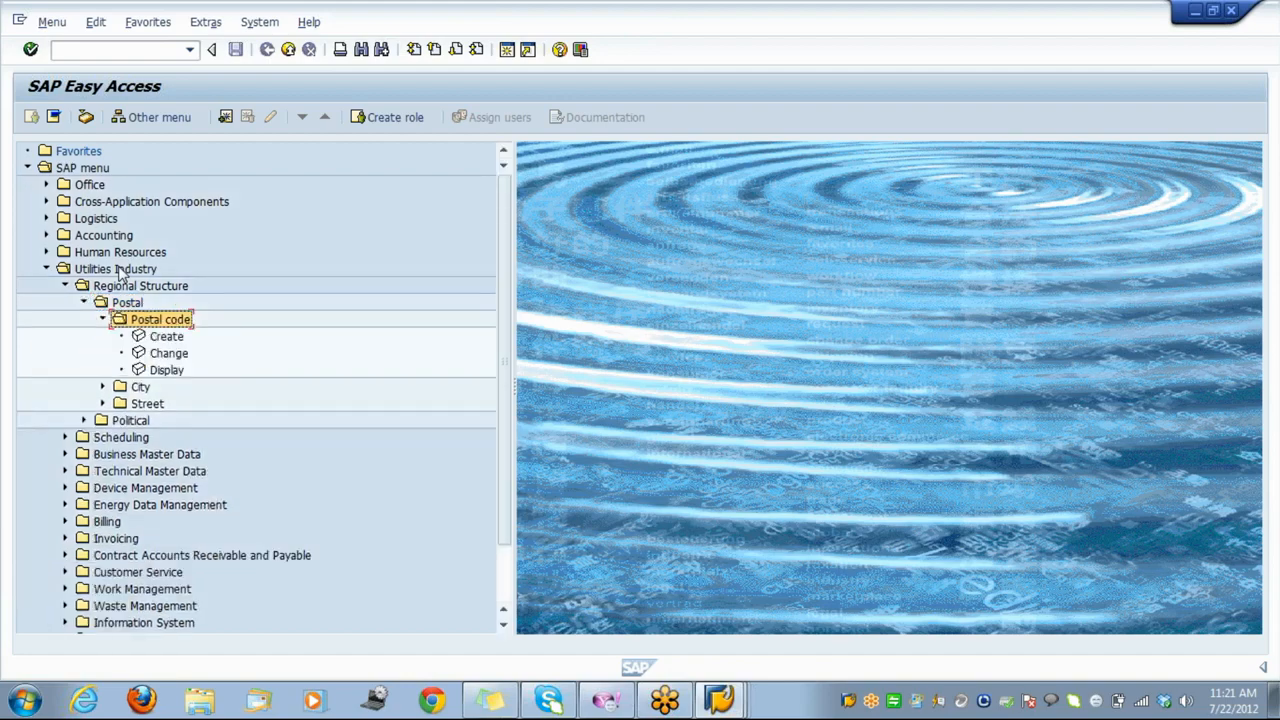
key("Down")
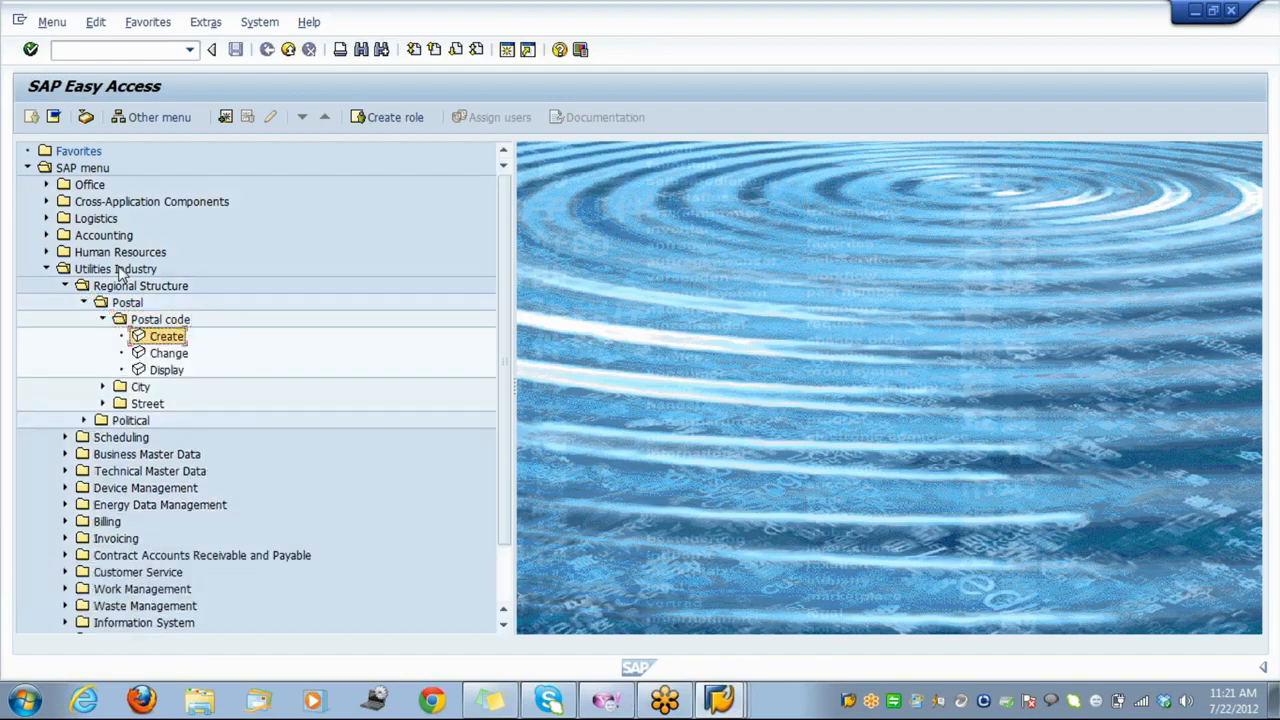
key("Return")
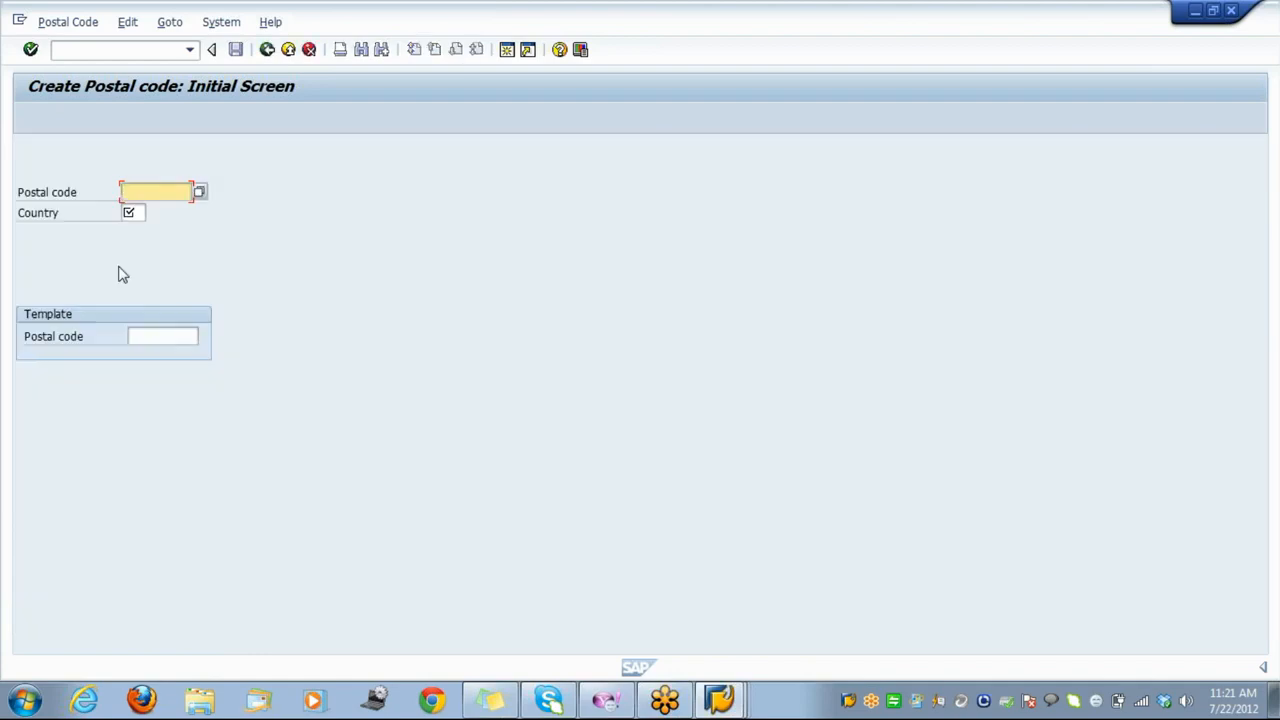
Start creating postal code 544252 with country IN, and discard the record without saving it.
type("542")
key("BackSpace")
type("4252")
key("Return")
type("in")
key("Return")
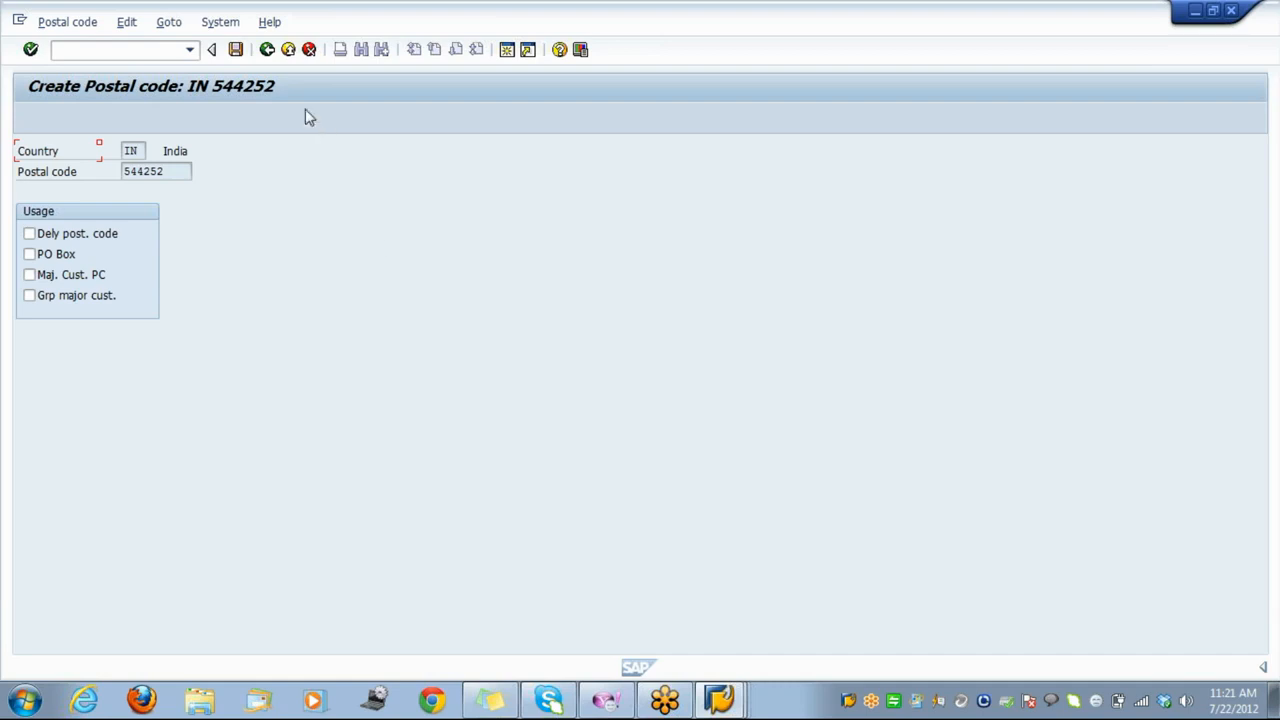
left_click(310, 50)
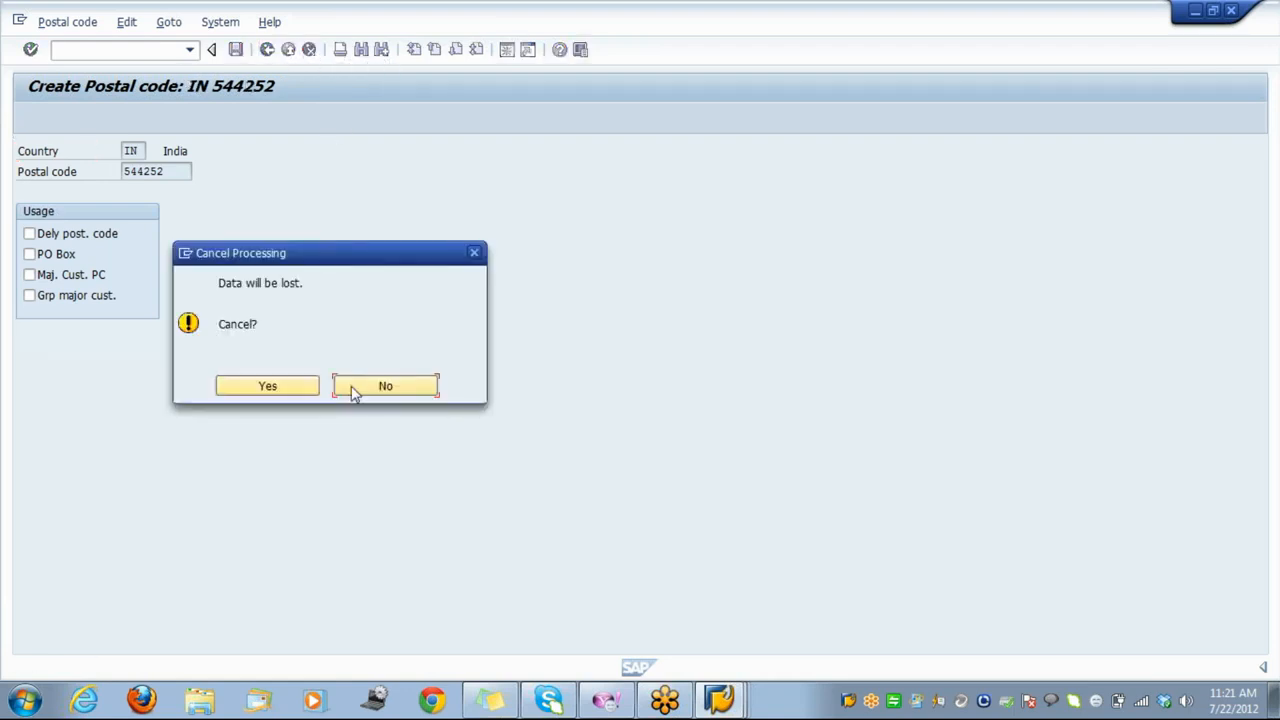
left_click(268, 386)
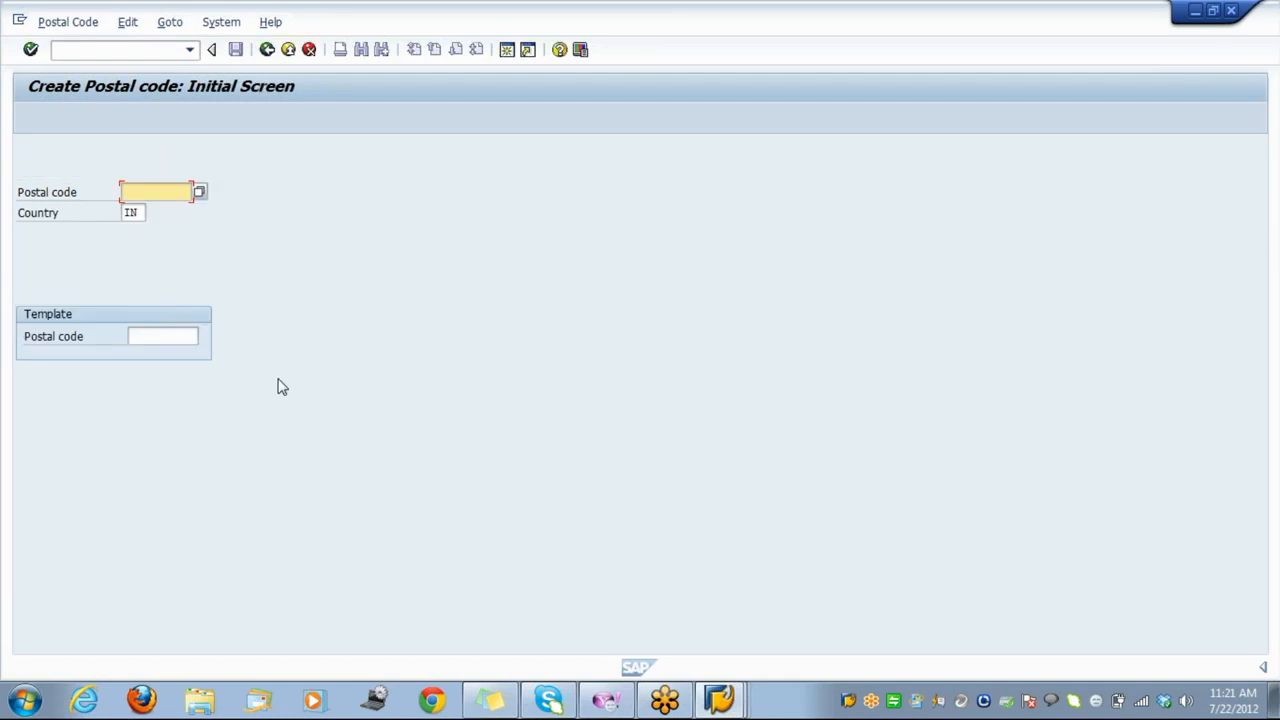
Try creating postal codes ABUCD and ABUCDE for country IN, and clear the postal code entry.
type("abucd")
key("Return")
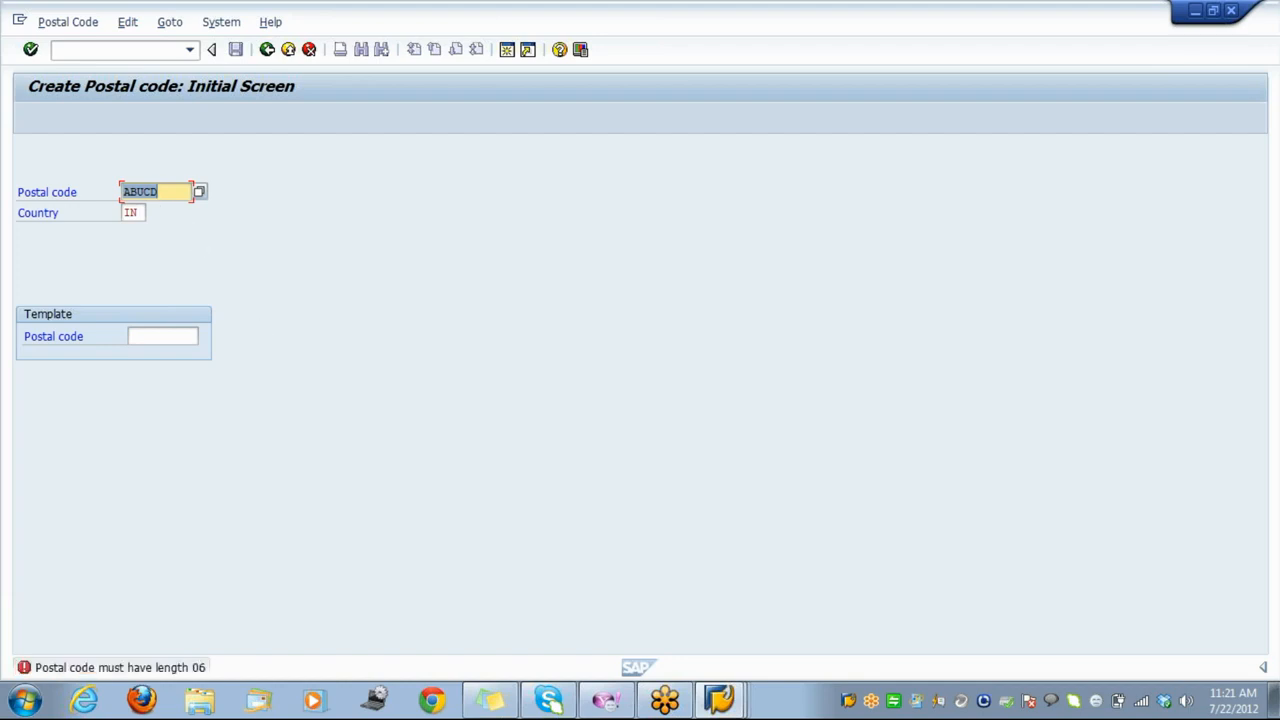
left_click(168, 192)
type("e")
key("Return")
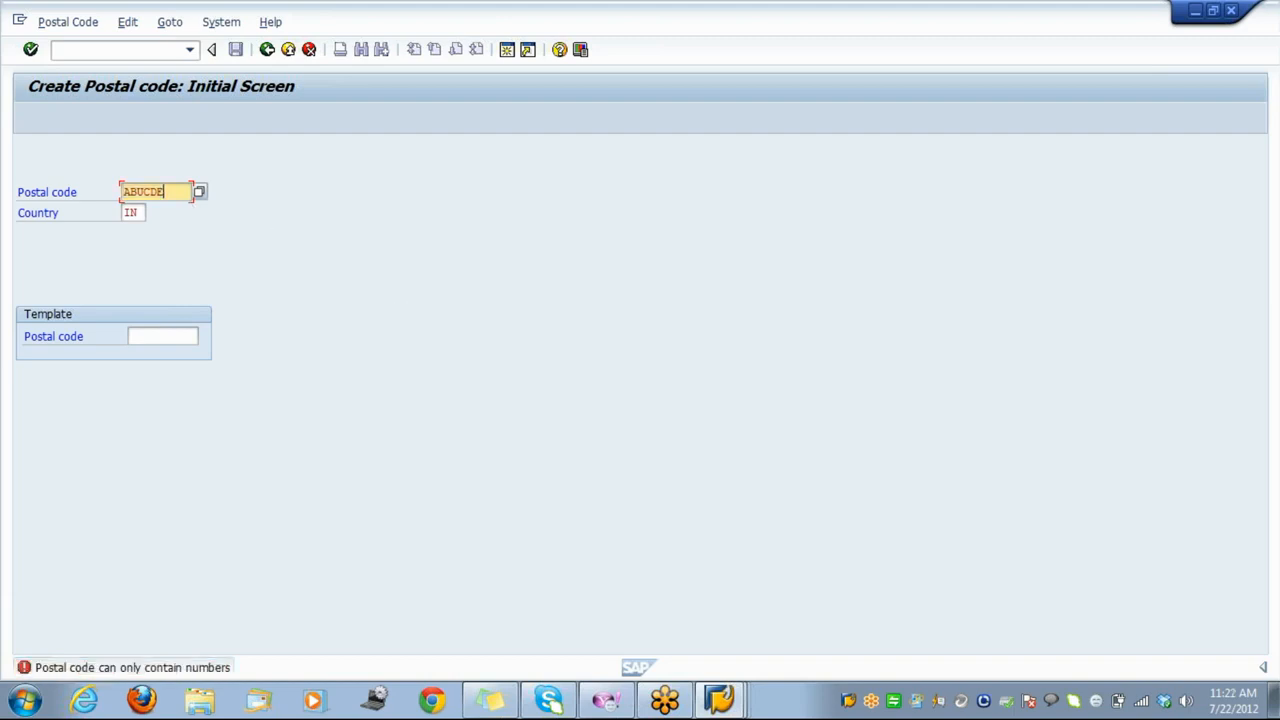
key("BackSpace")
left_click(126, 212)
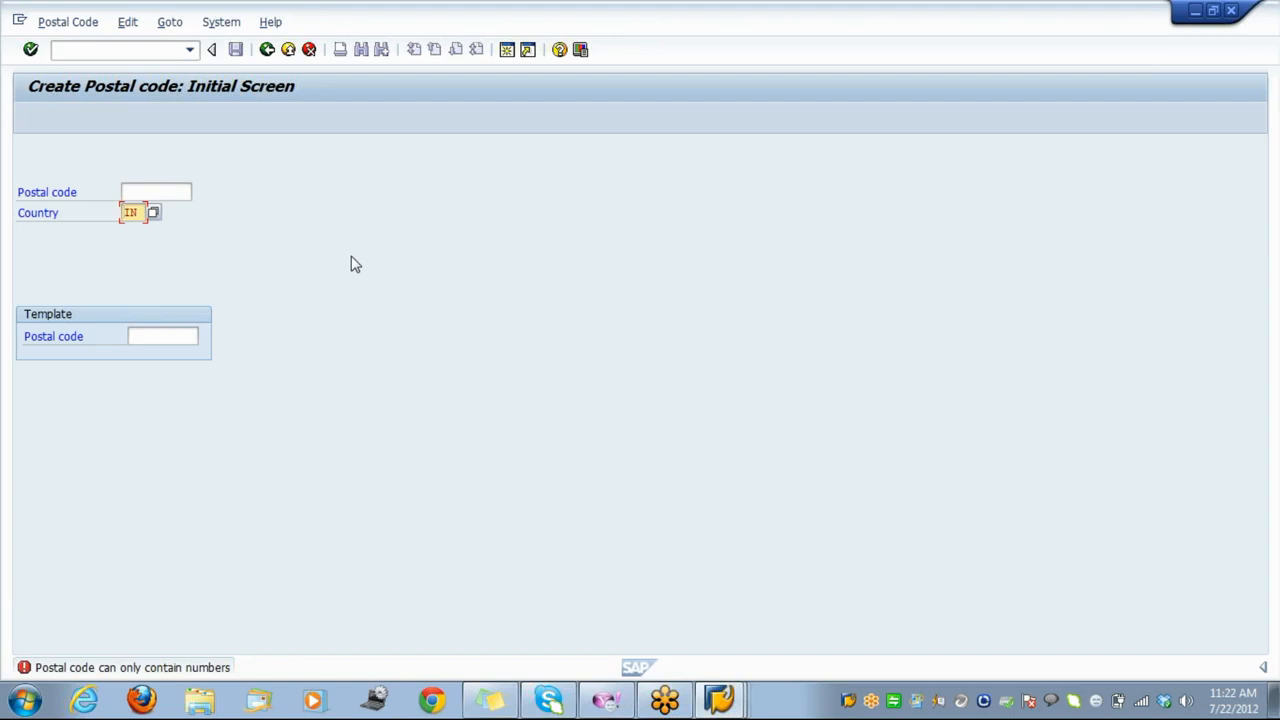
Open transaction SNRO in a new session and search the number range objects for POST*.
left_click(90, 50)
type("/osnro")
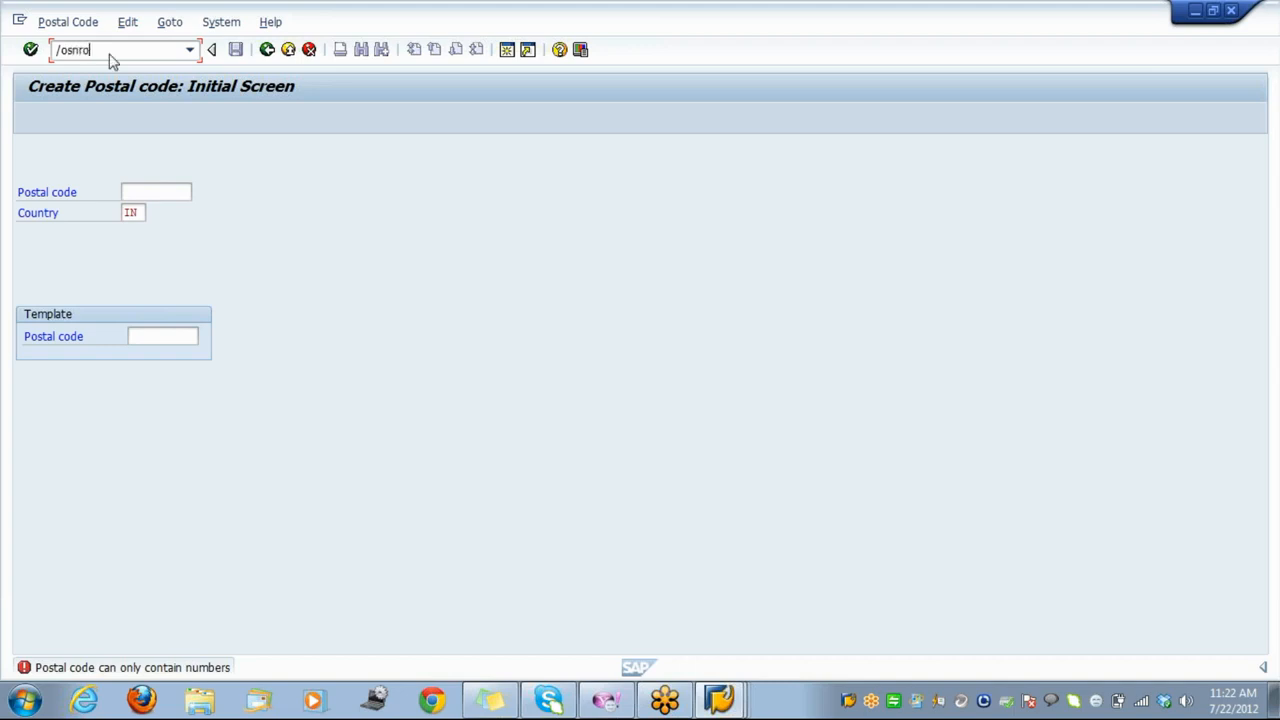
key("Return")
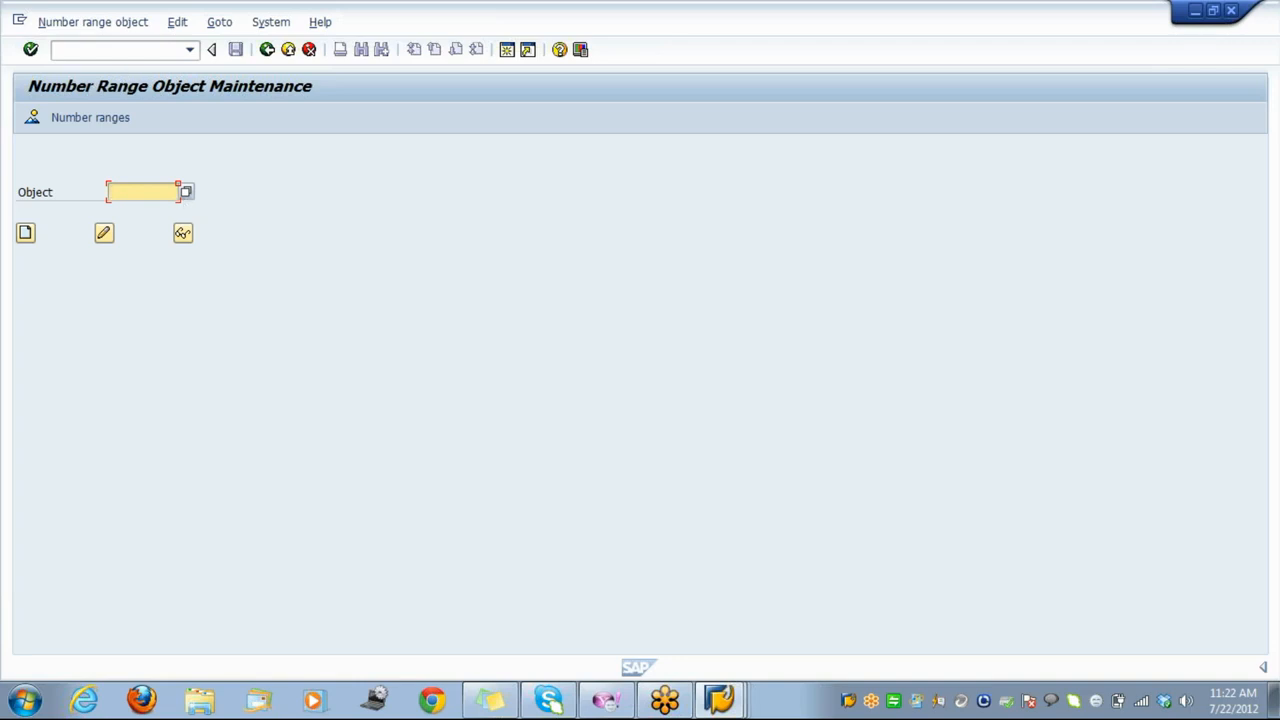
type("post*")
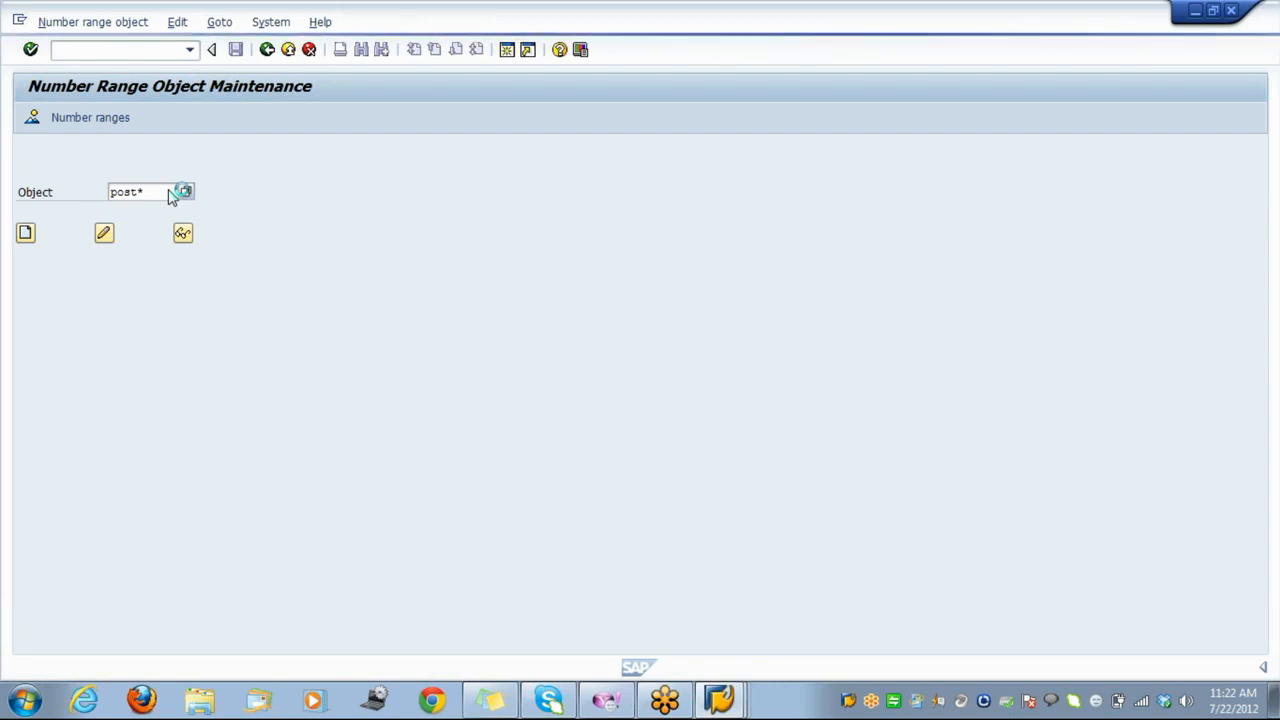
left_click(172, 193)
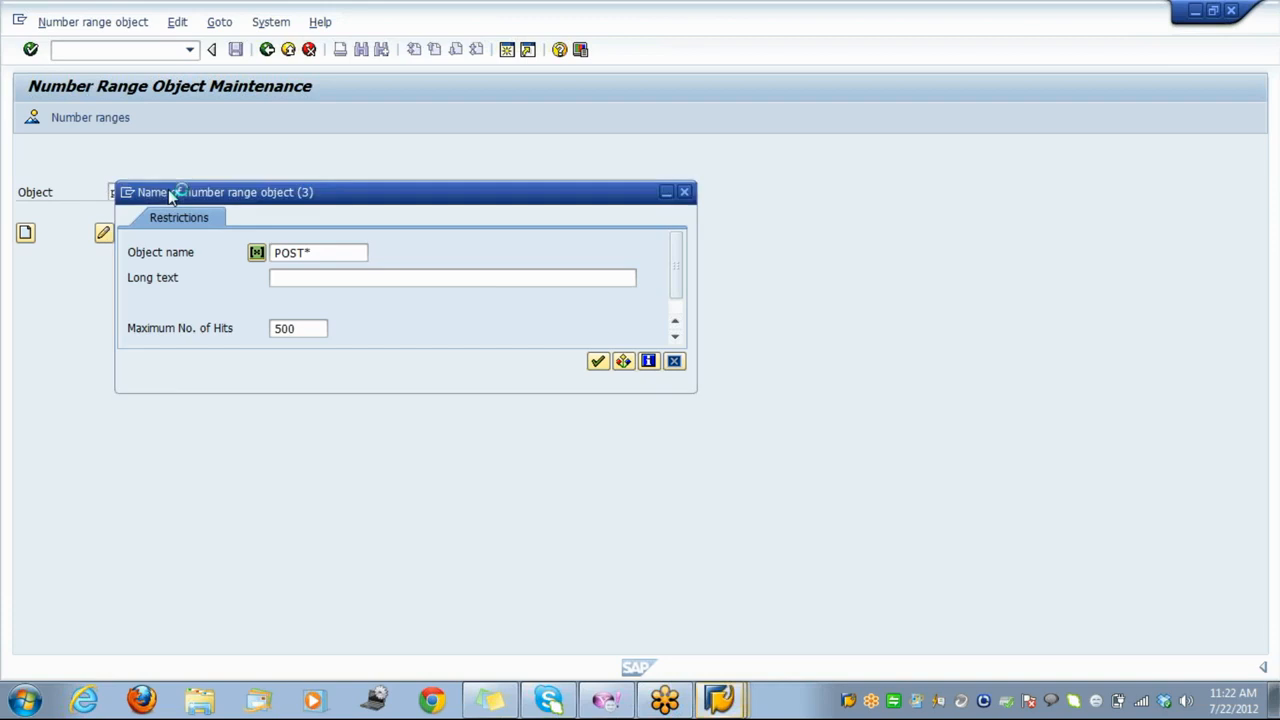
left_click(597, 361)
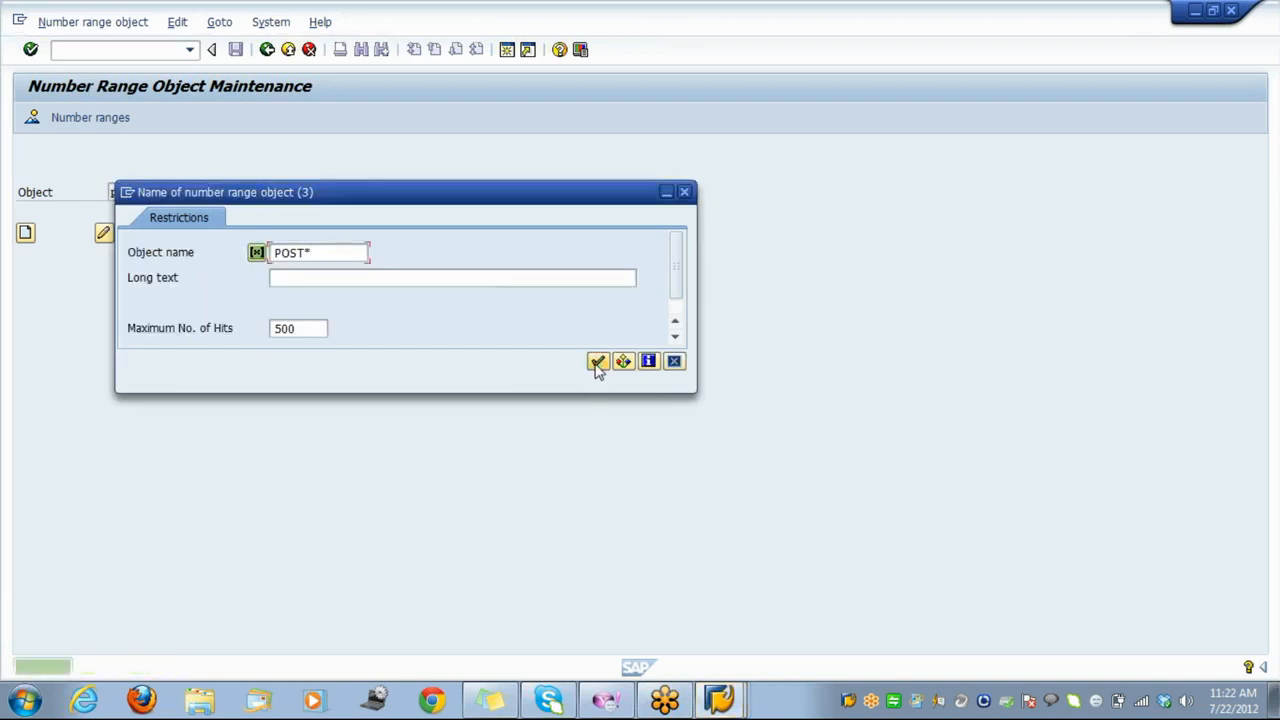
Search the number range objects for *code* and select ADRPSTCODE, Postal Codes (Regional Structure).
key("BackSpace")
key("BackSpace")
key("BackSpace")
key("BackSpace")
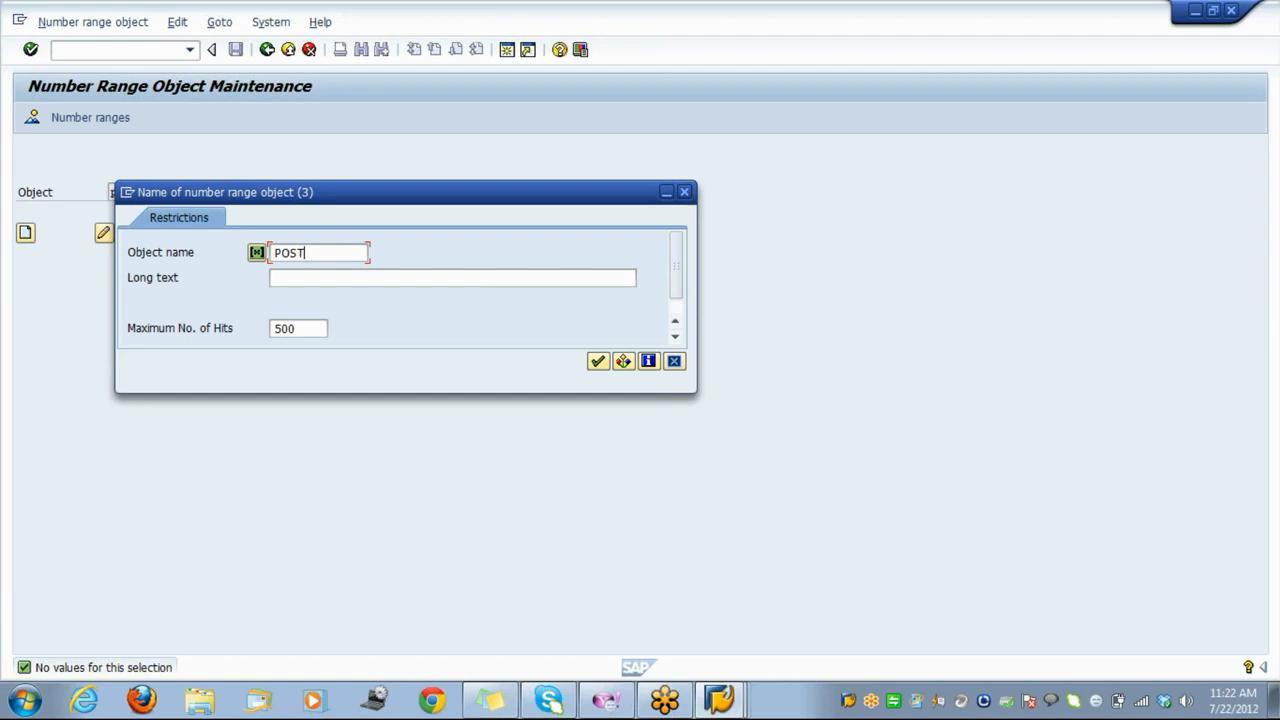
key("BackSpace")
type("code")
type("*")
type("*")
key("Return")
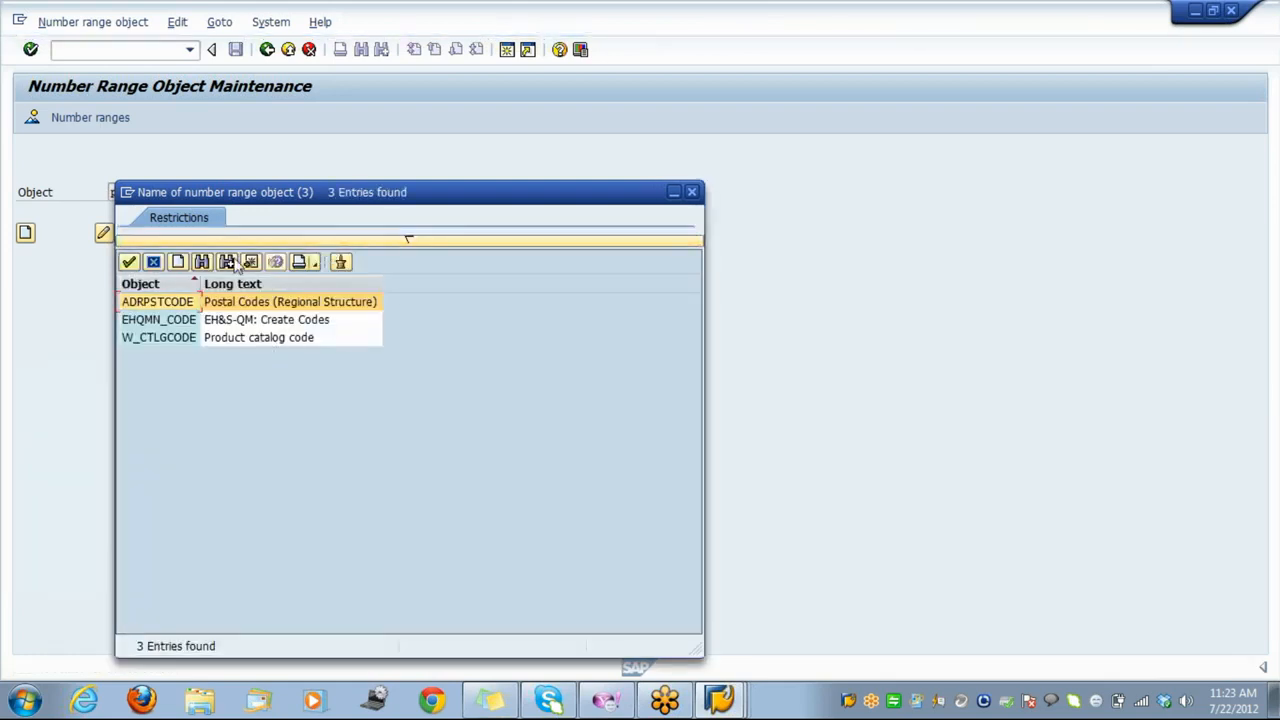
double_click(226, 302)
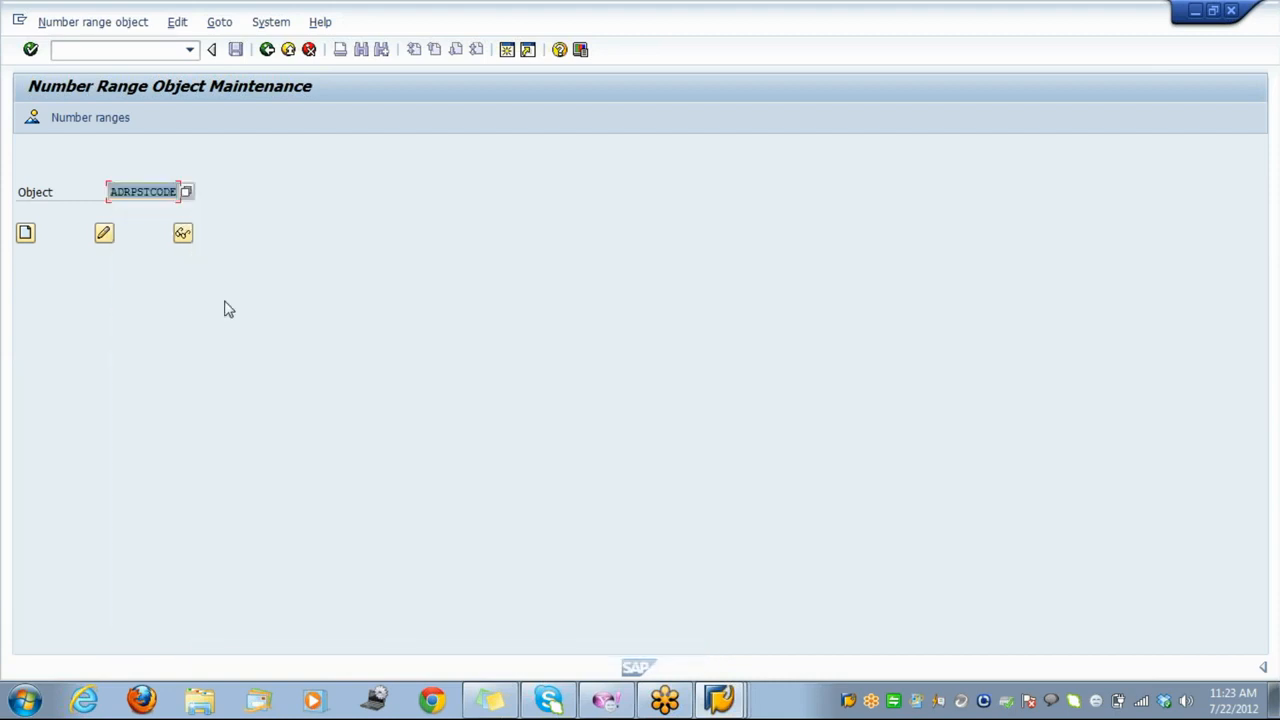
Open the ADRPSTCODE intervals in change mode, clear the external flag on interval 1, and save the change.
left_click(91, 126)
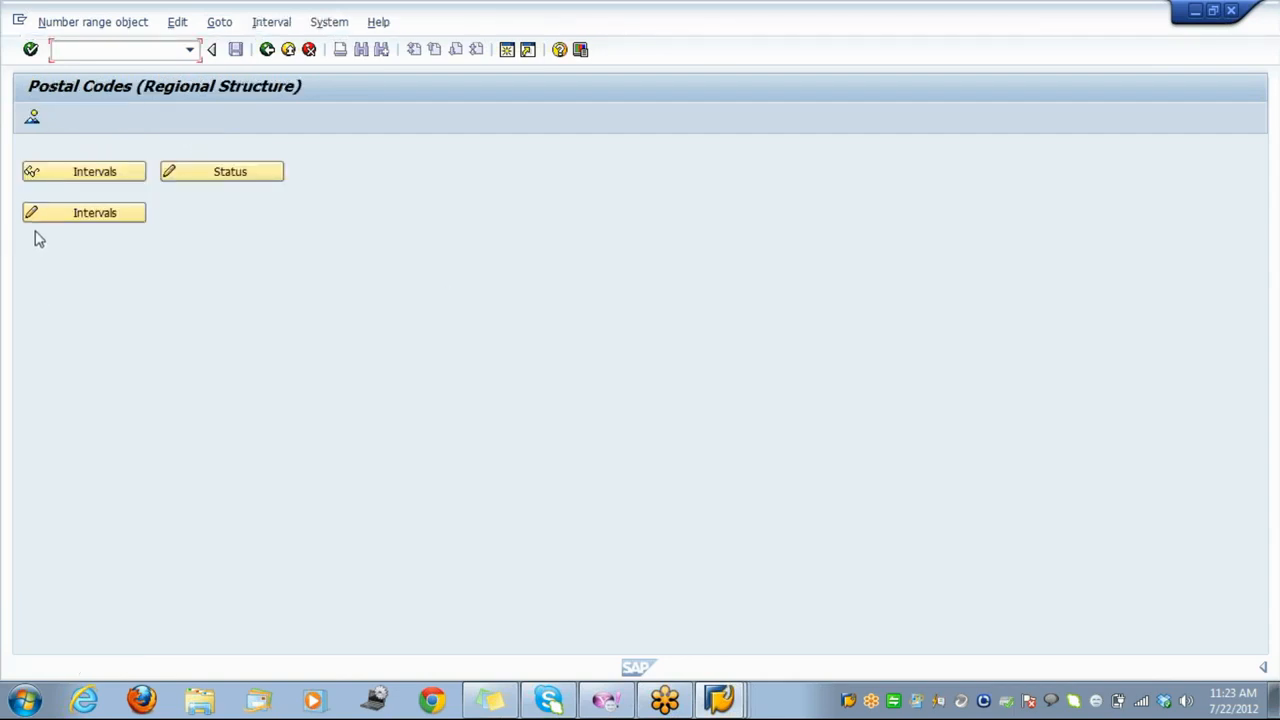
left_click(44, 220)
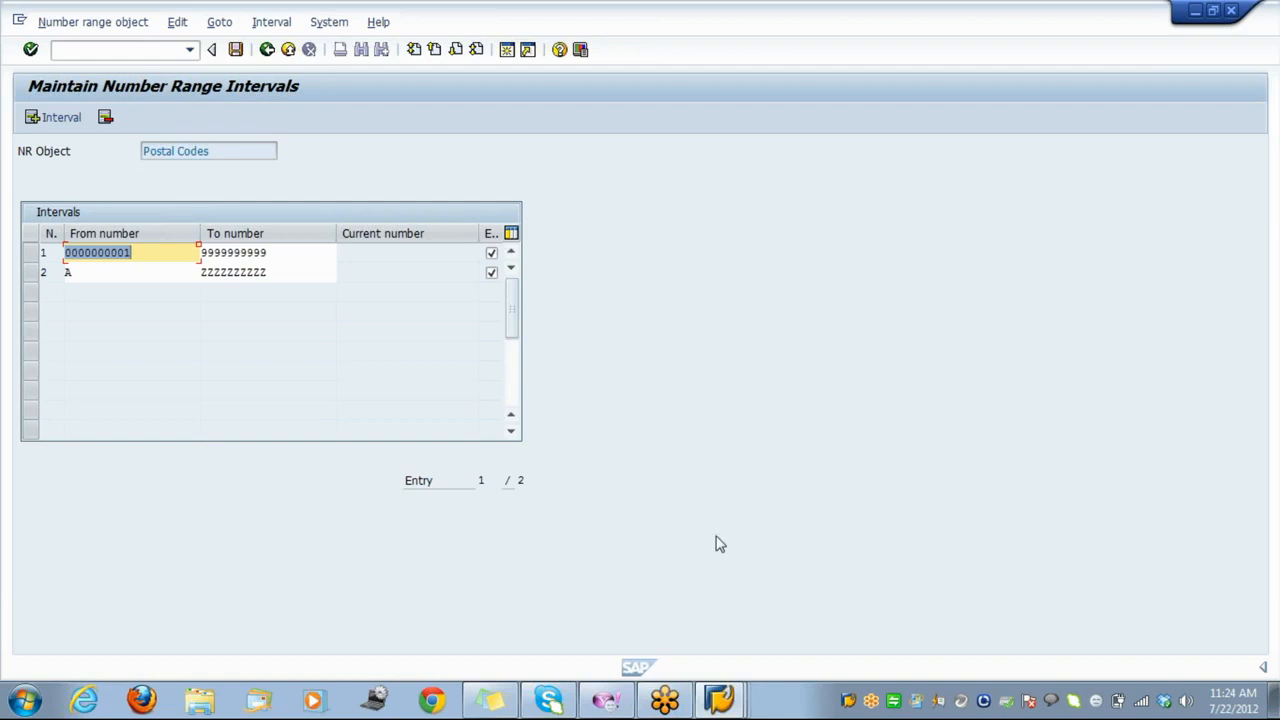
left_click(492, 254)
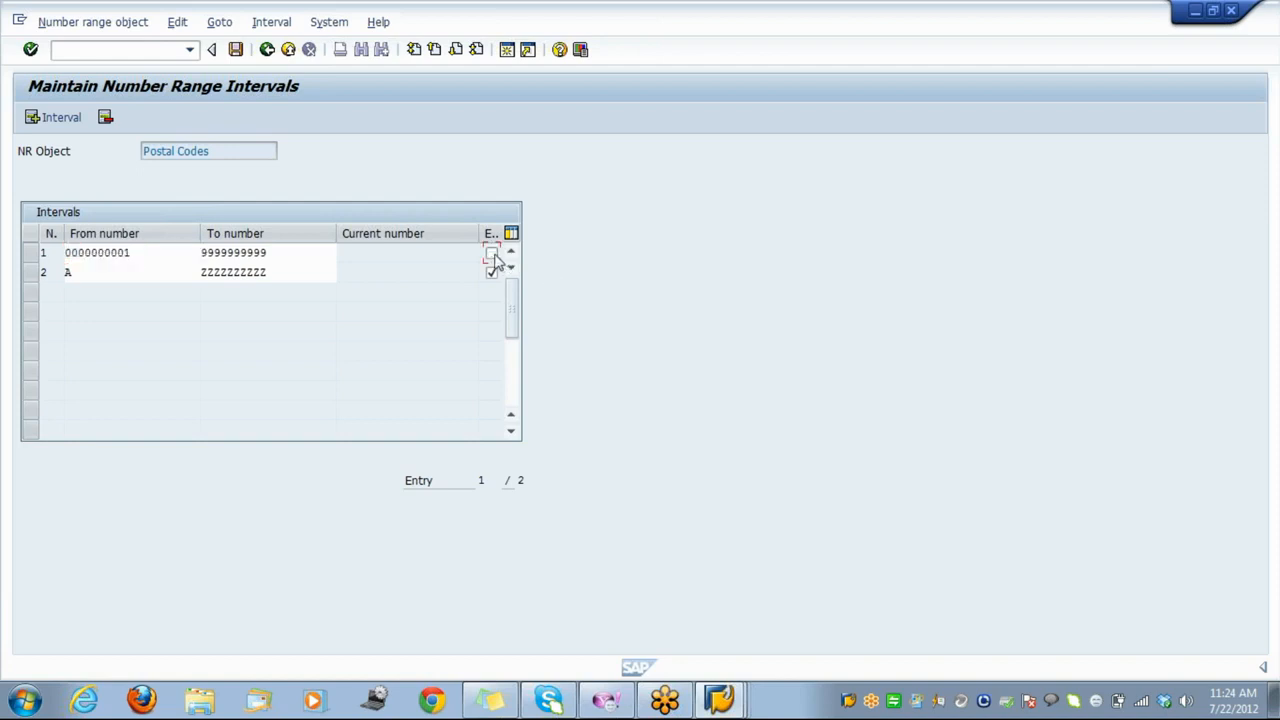
left_click(236, 52)
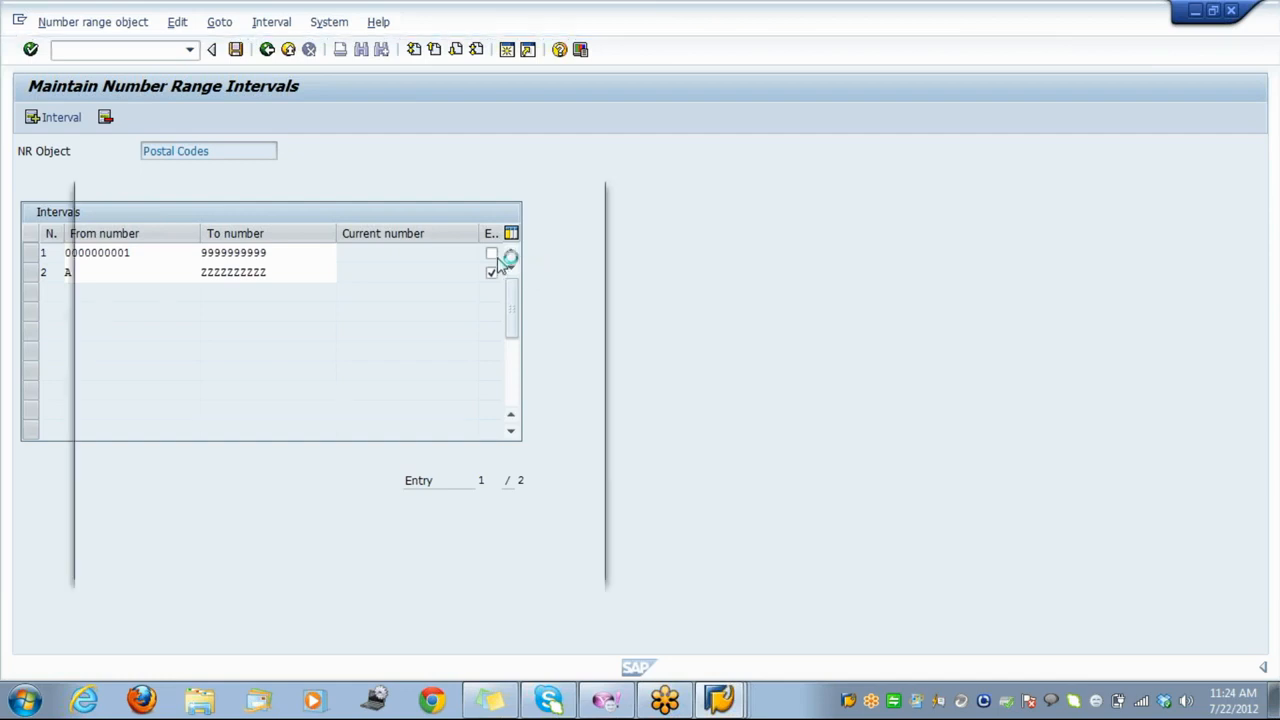
left_click(547, 565)
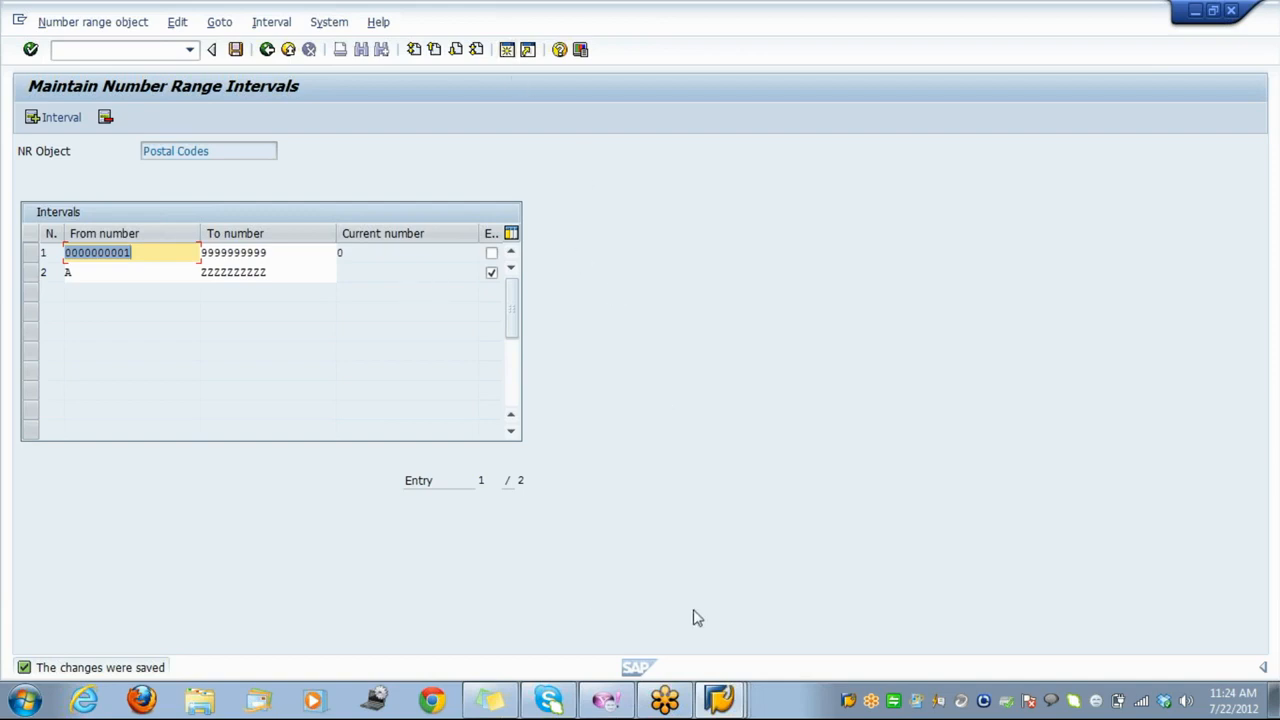
In the Create Postal code session, save a postal code for country IN without entering a number, using Dely post. code as usage.
left_click(720, 701)
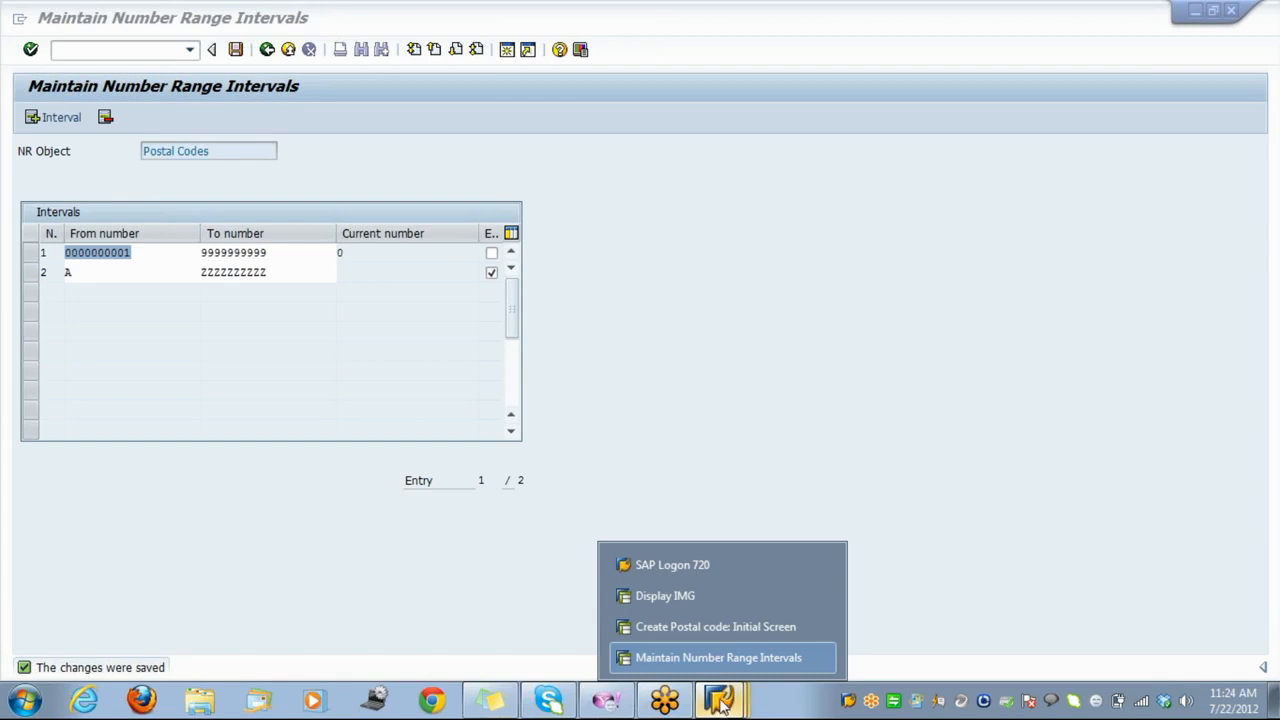
left_click(691, 626)
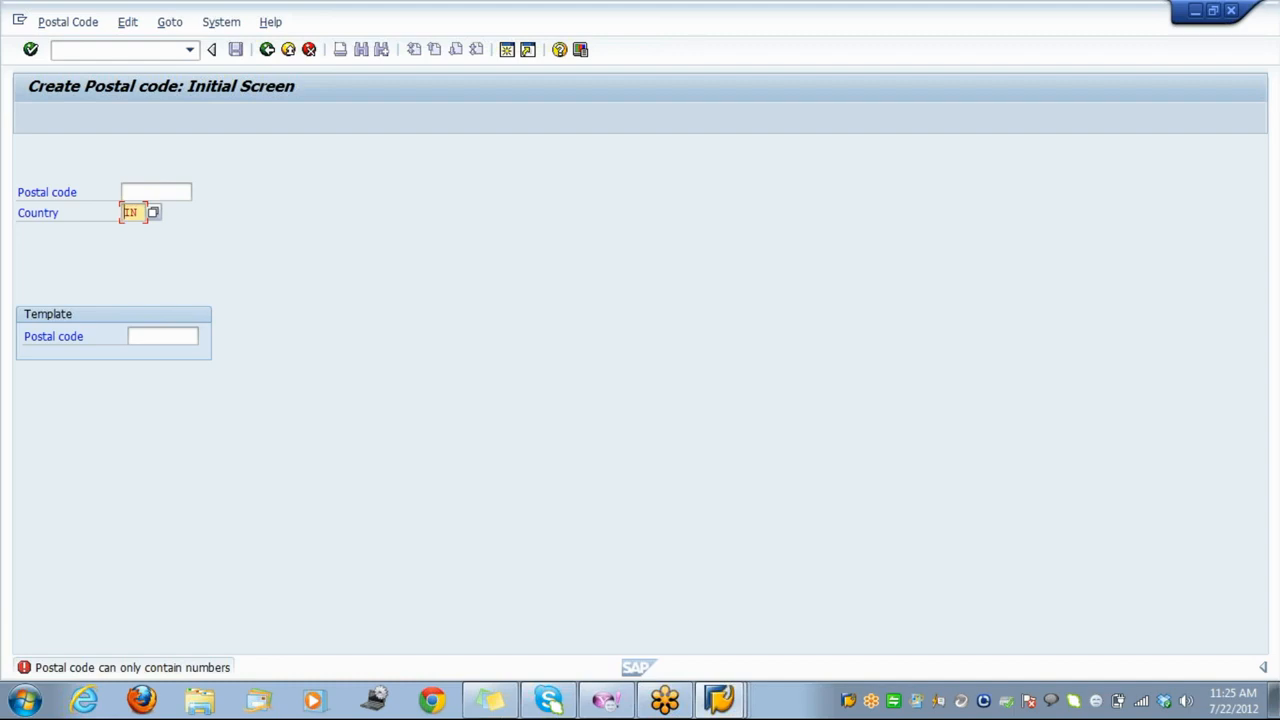
key("Return")
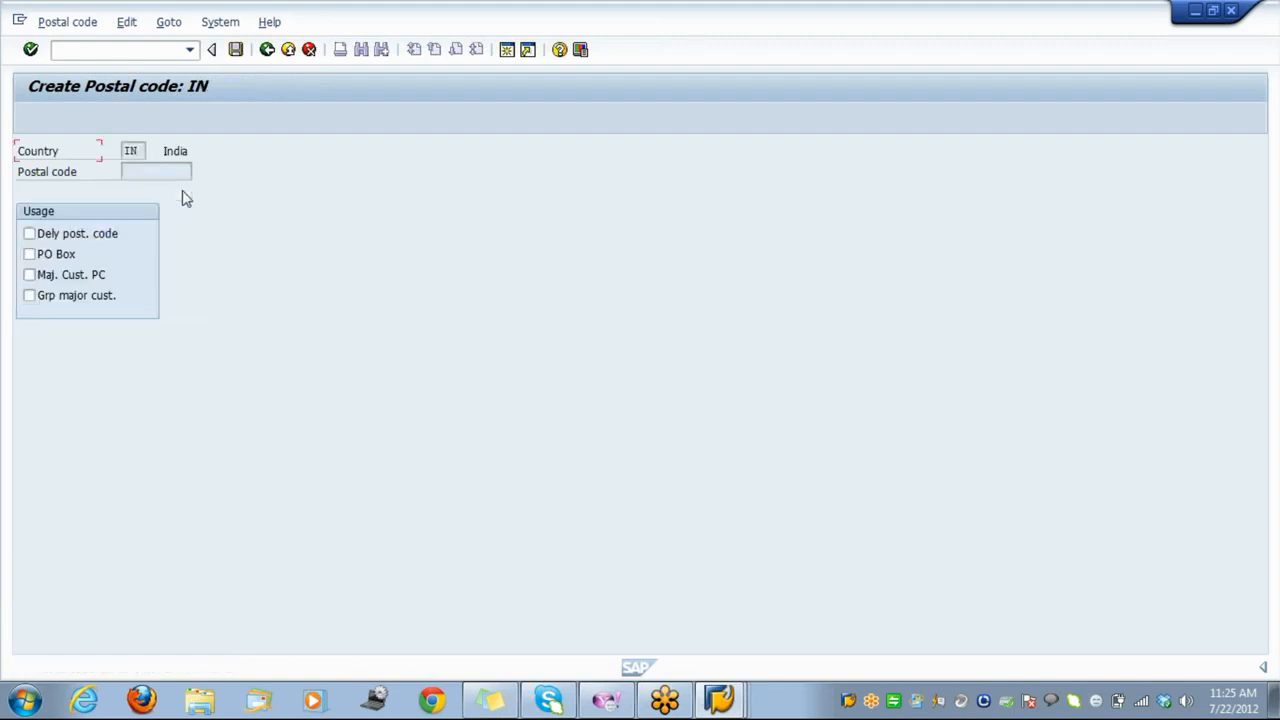
left_click(62, 237)
left_click(235, 52)
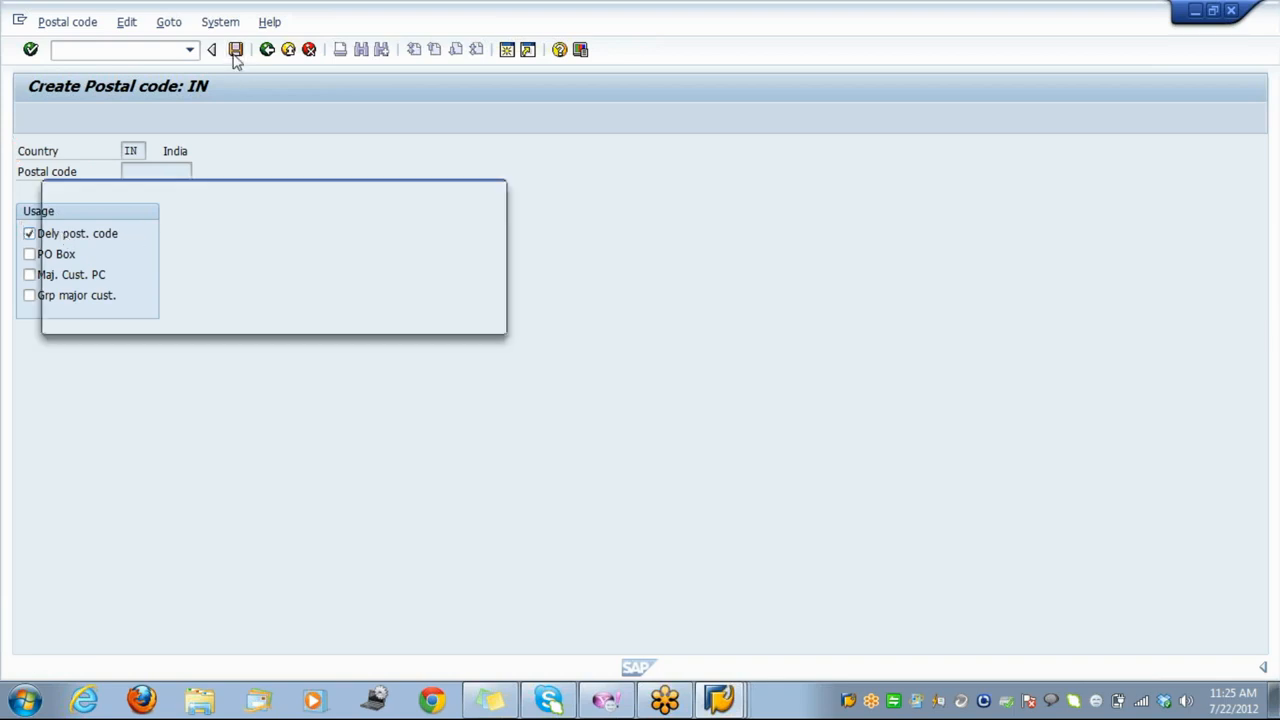
left_click(276, 318)
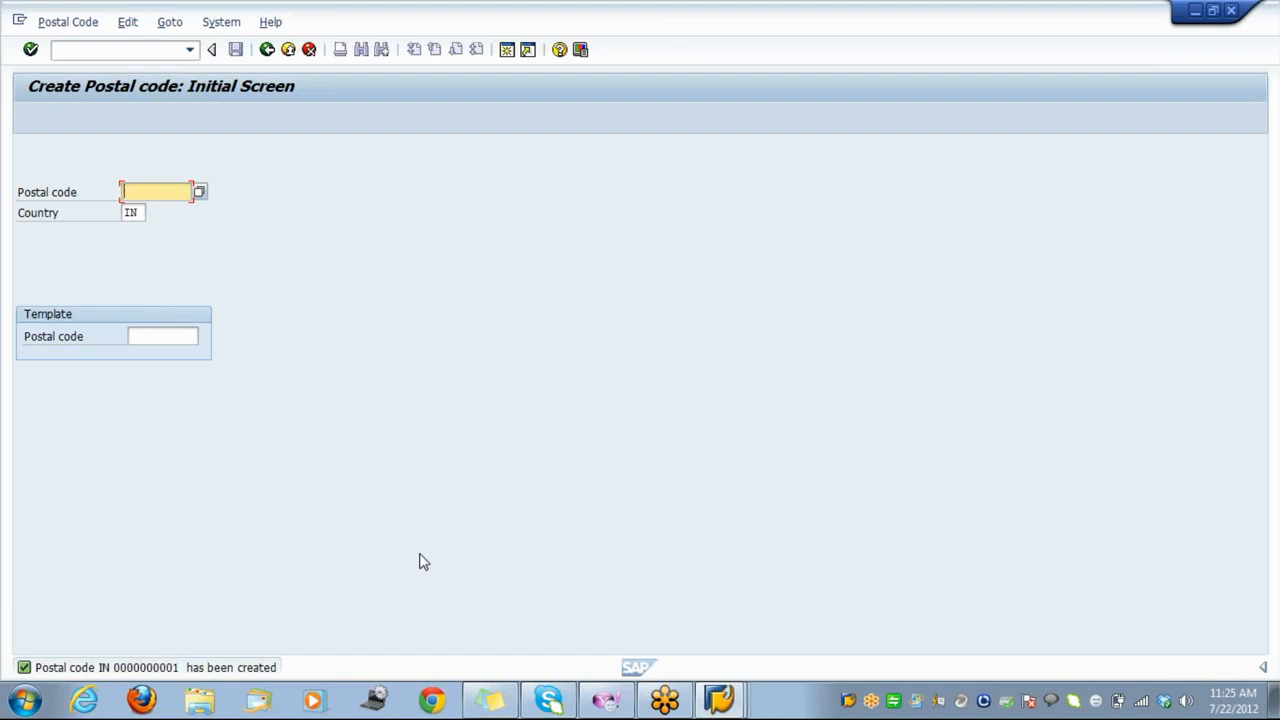
key("alt+p")
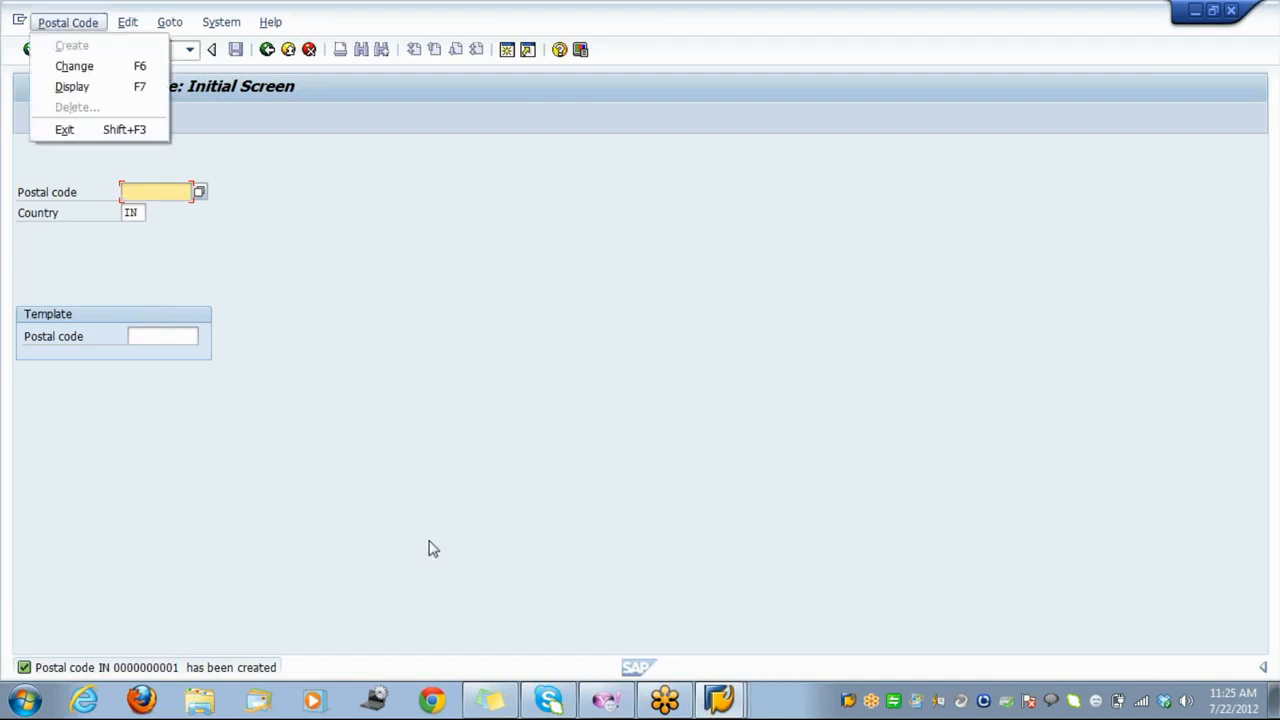
key("Escape")
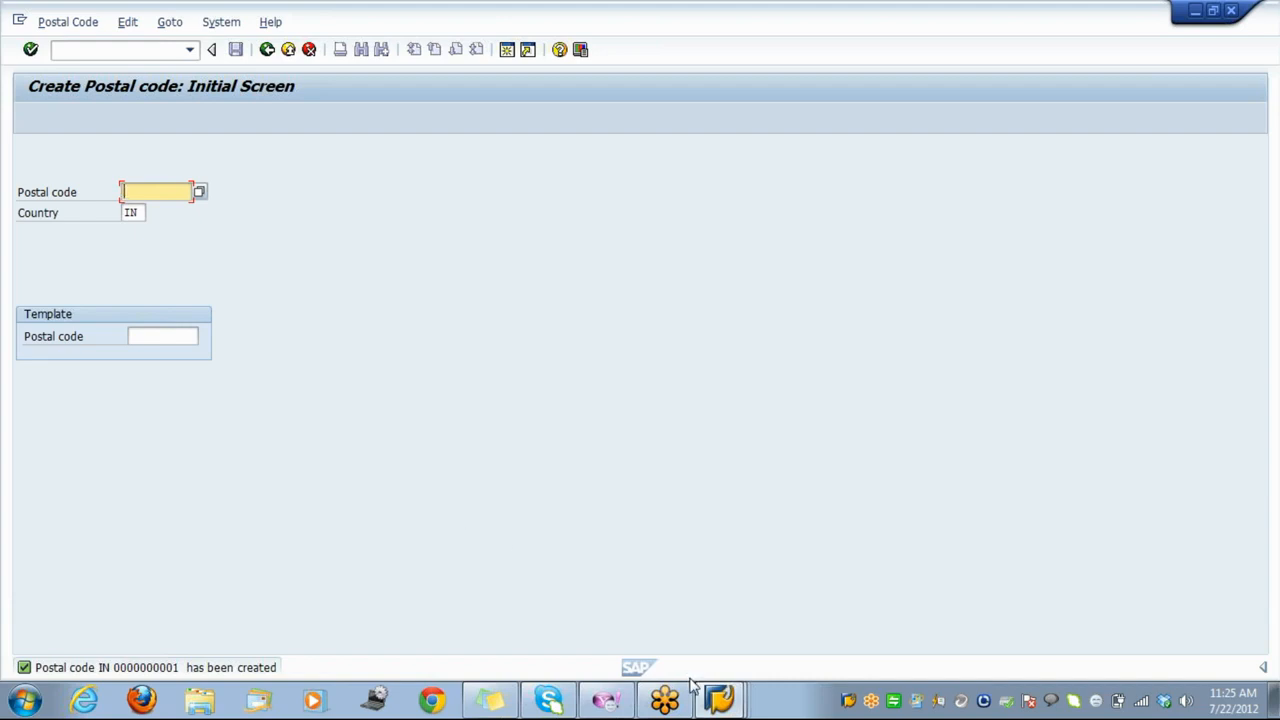
In the Maintain Number Range Intervals session, set the external flag on postal code interval 1 and save.
left_click(716, 704)
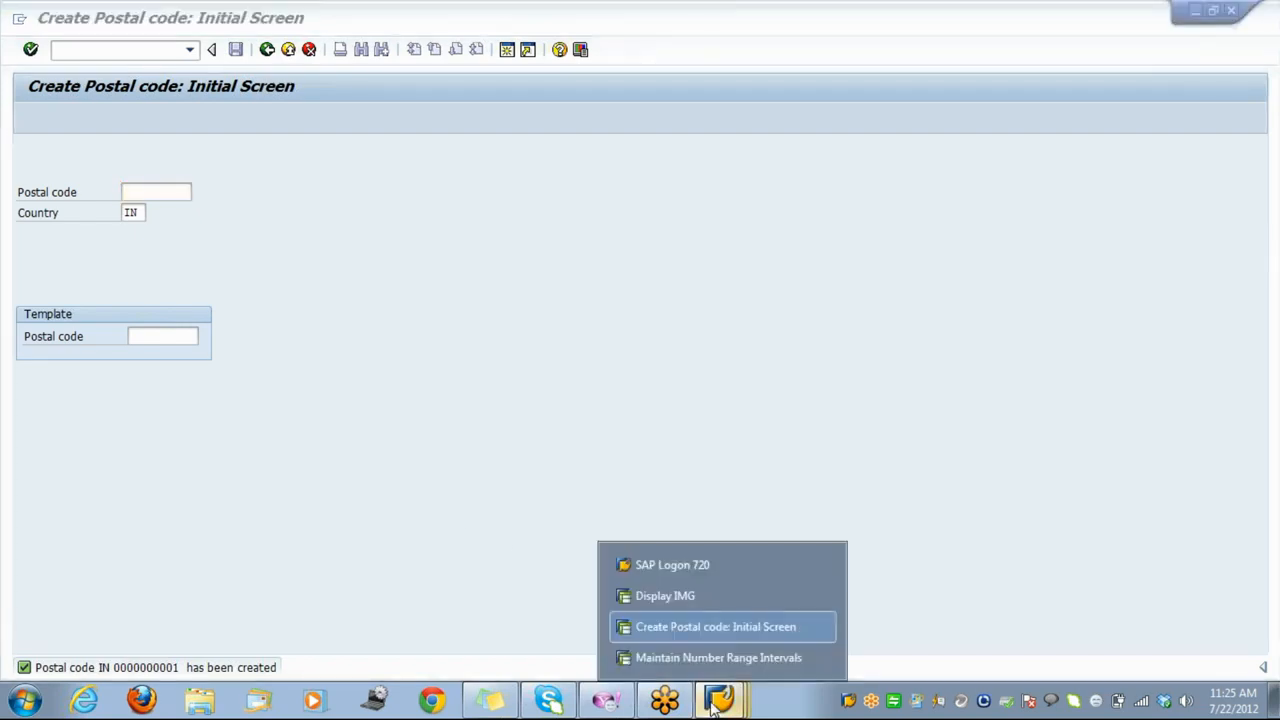
left_click(713, 658)
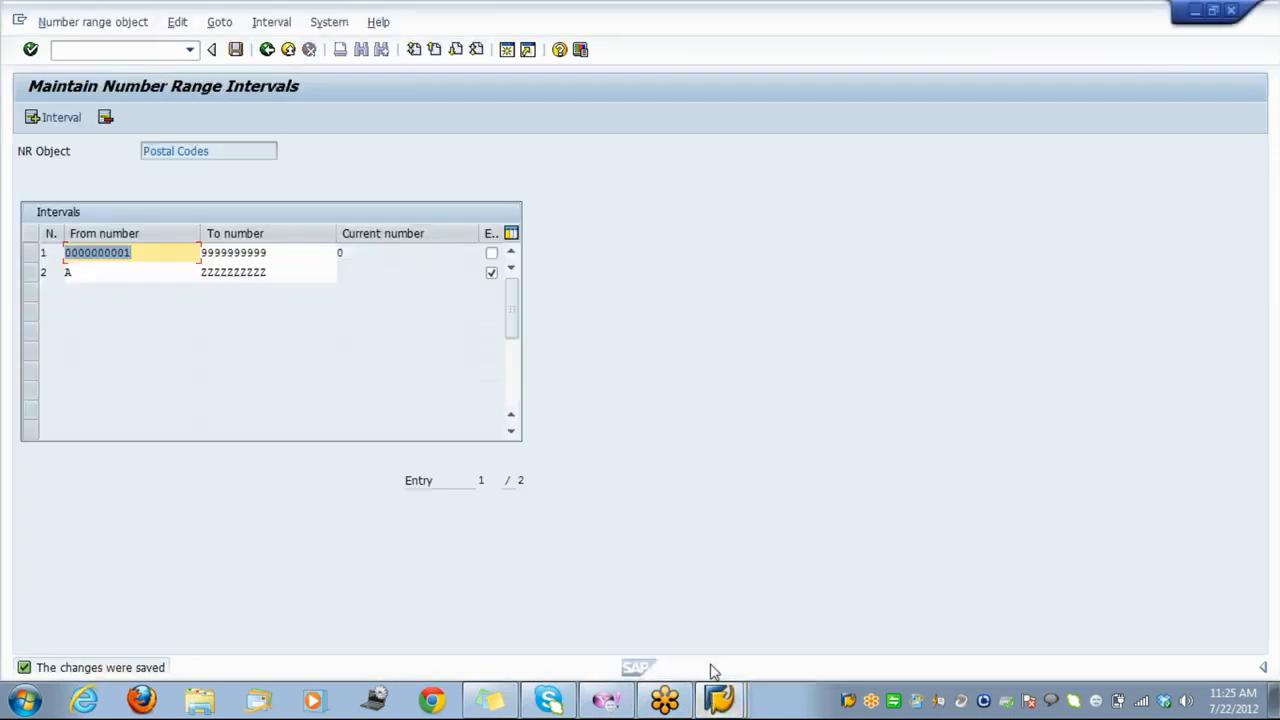
left_click(491, 256)
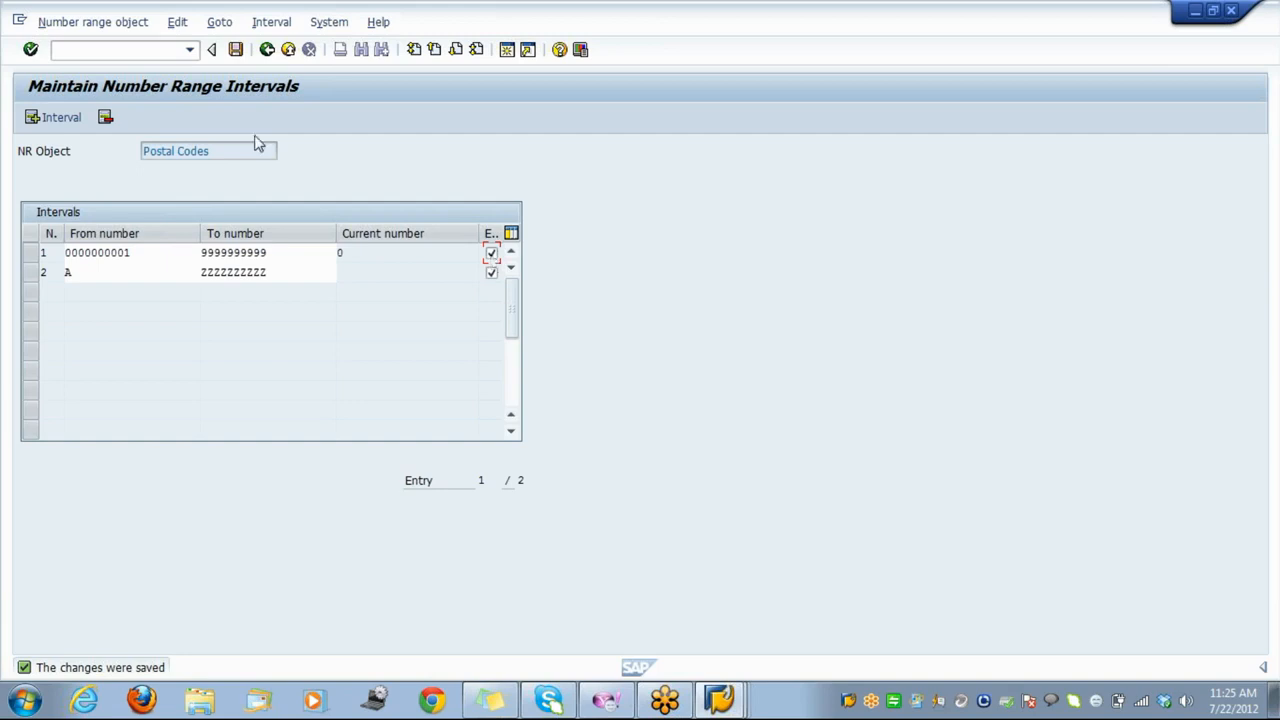
left_click(237, 50)
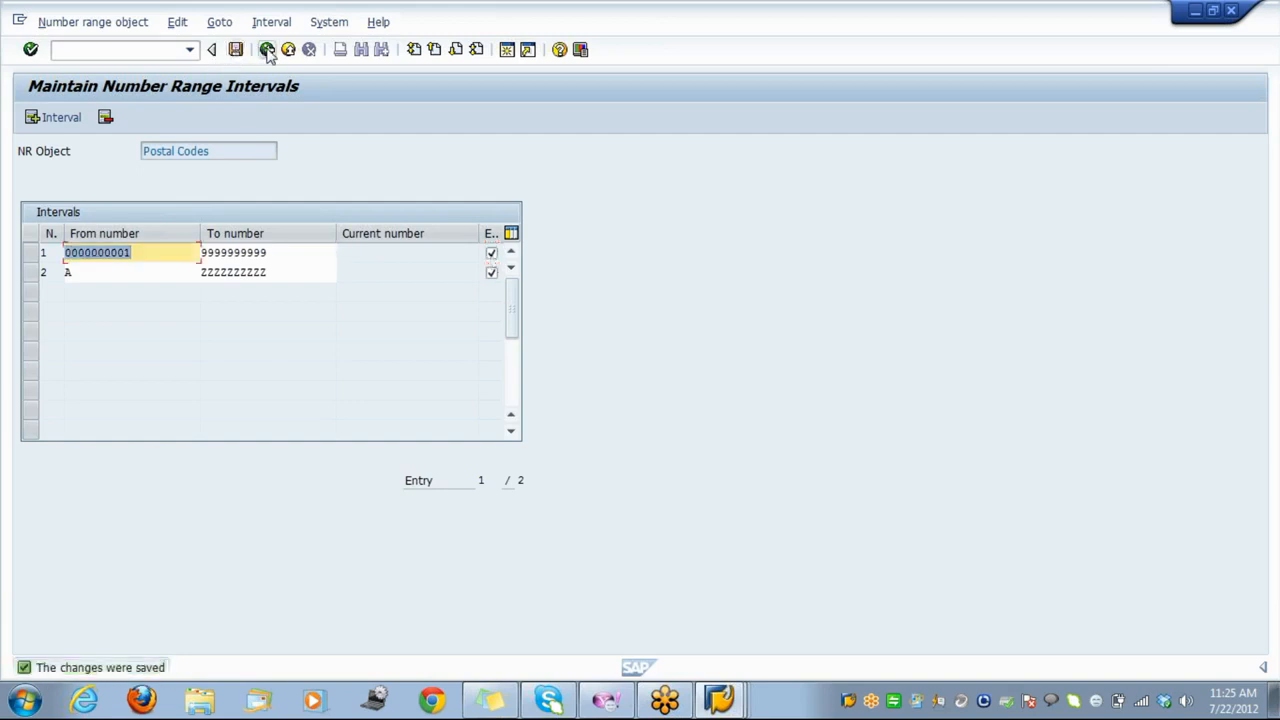
Return to the number range object maintenance, search the objects for *city* and select ADRCITY, Postal Cities (Regional Structure).
left_click(267, 50)
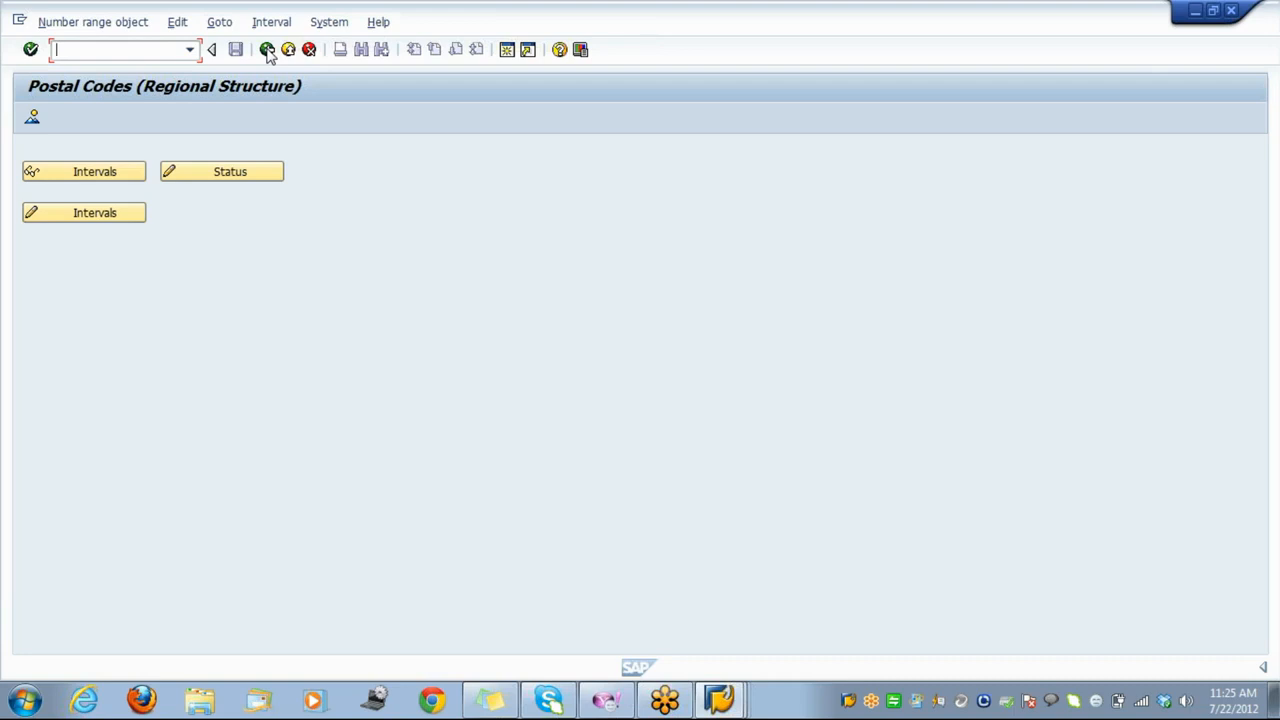
left_click(267, 50)
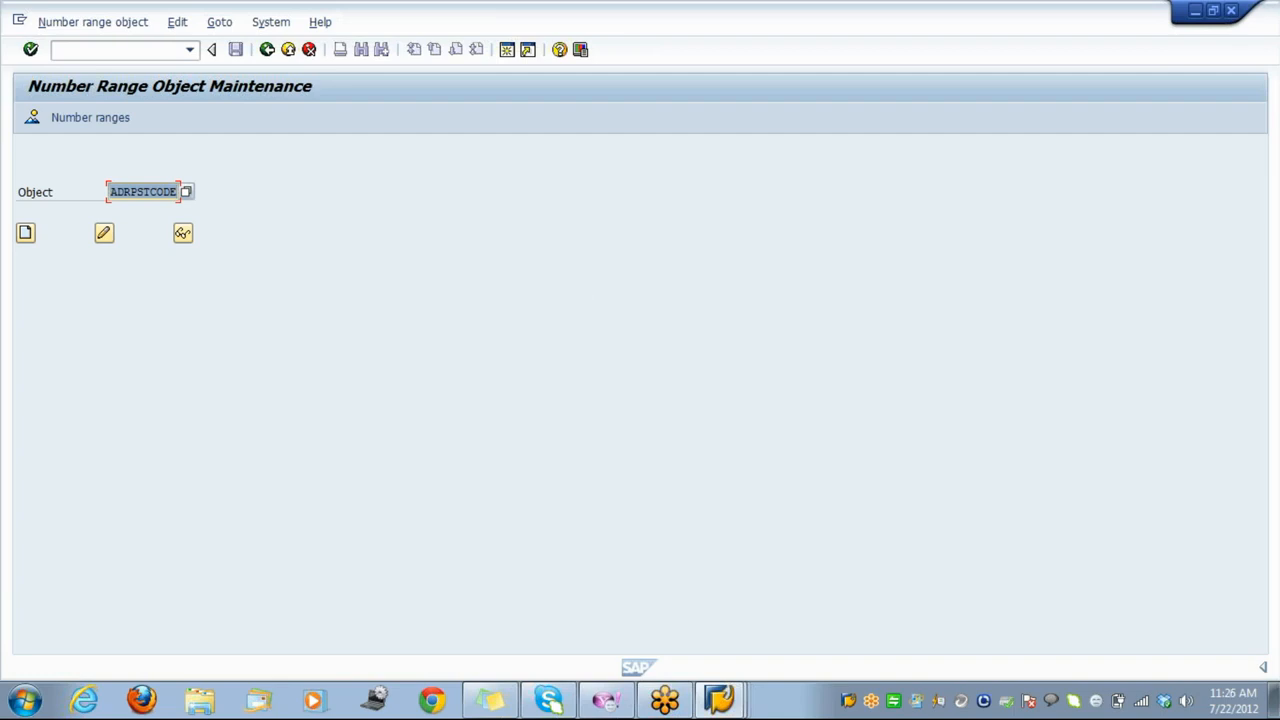
key("Delete")
type("*city")
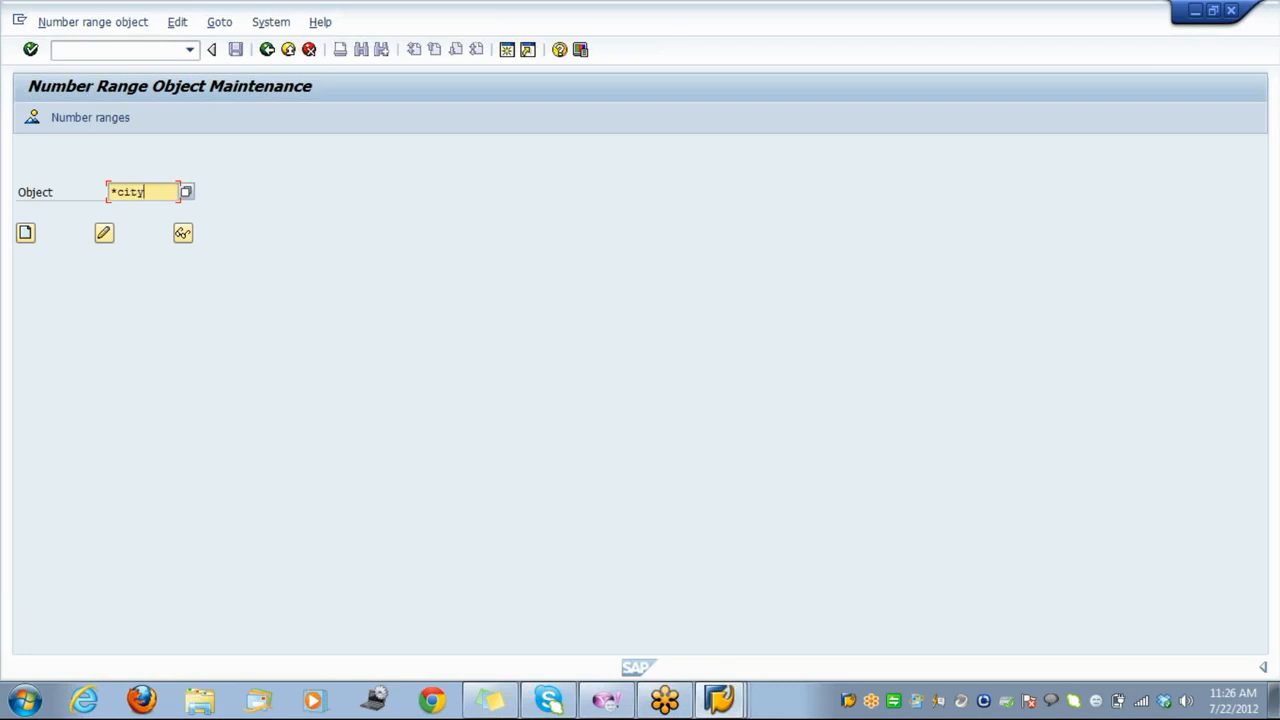
type("*")
key("F4")
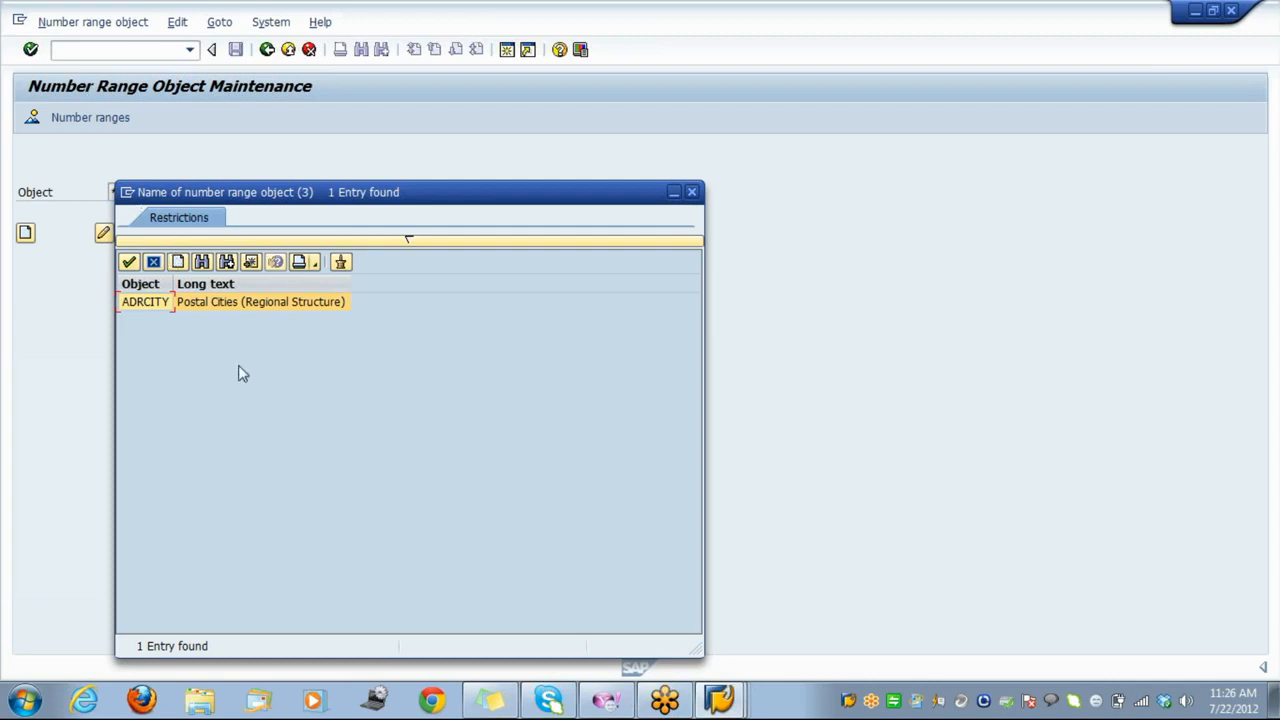
double_click(246, 304)
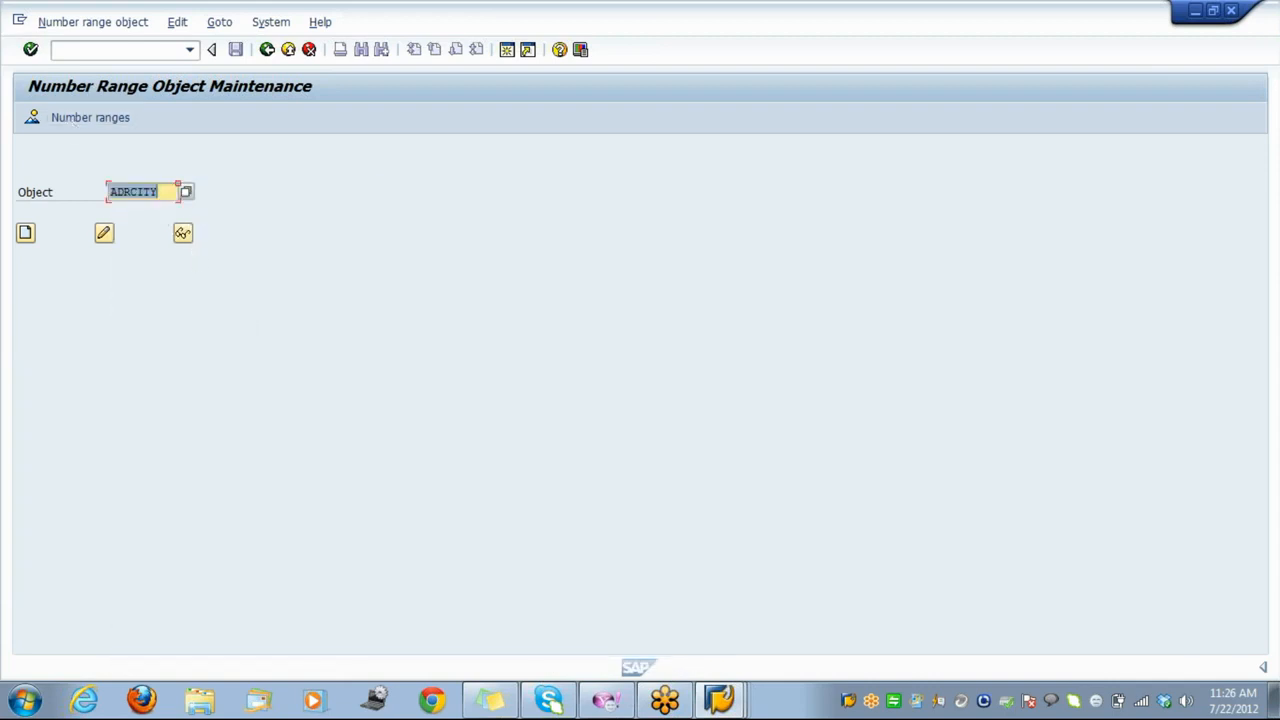
Check the ADRCITY number range intervals in change mode, and leave number range maintenance for the SAP Easy Access screen.
left_click(92, 123)
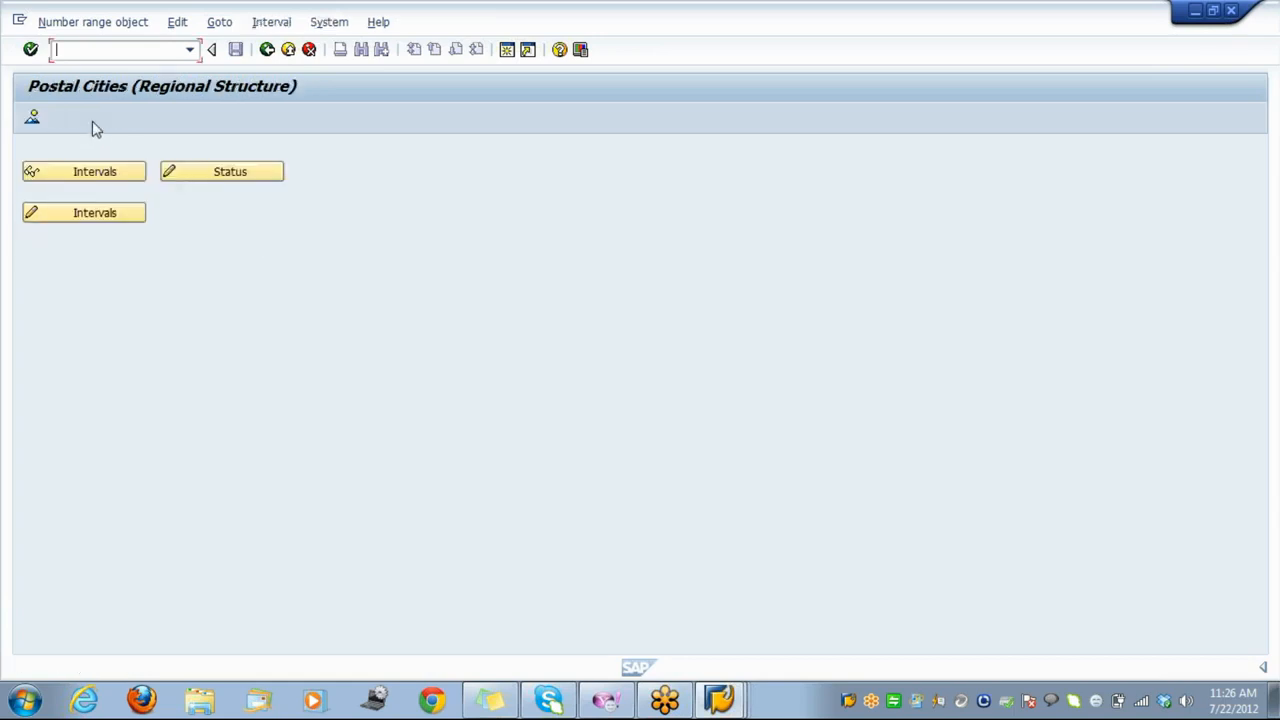
left_click(104, 213)
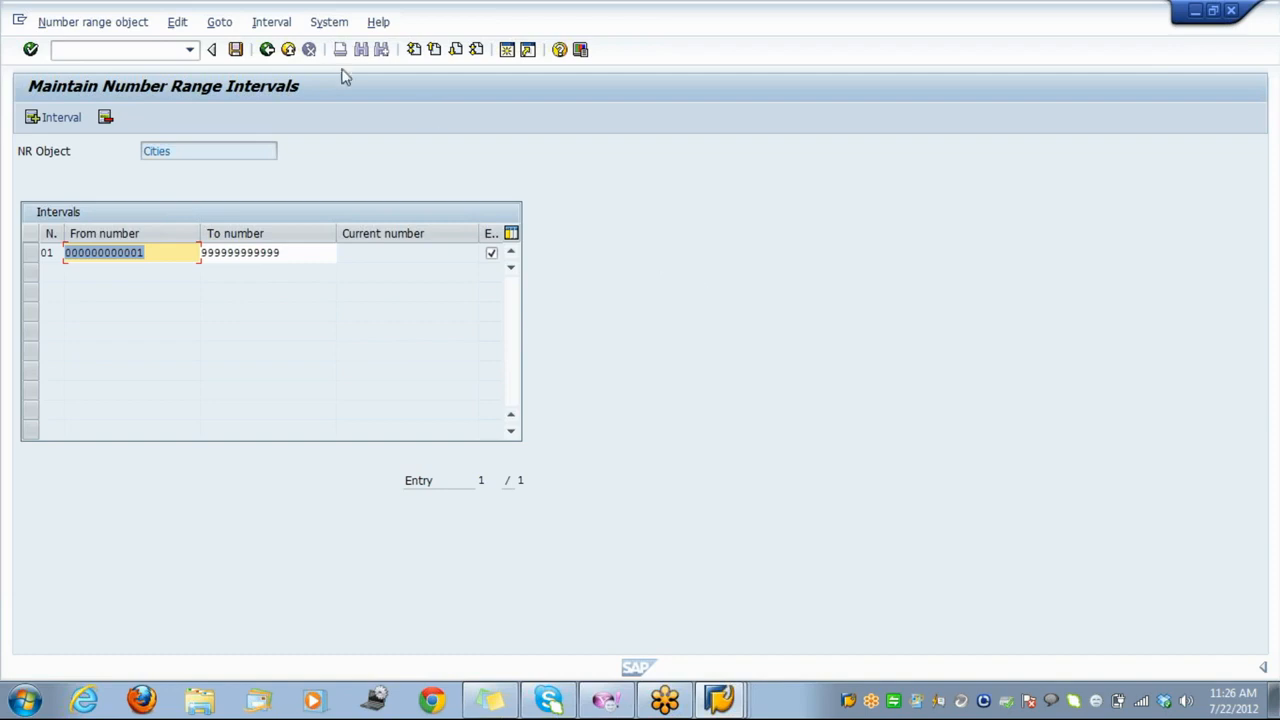
left_click(288, 49)
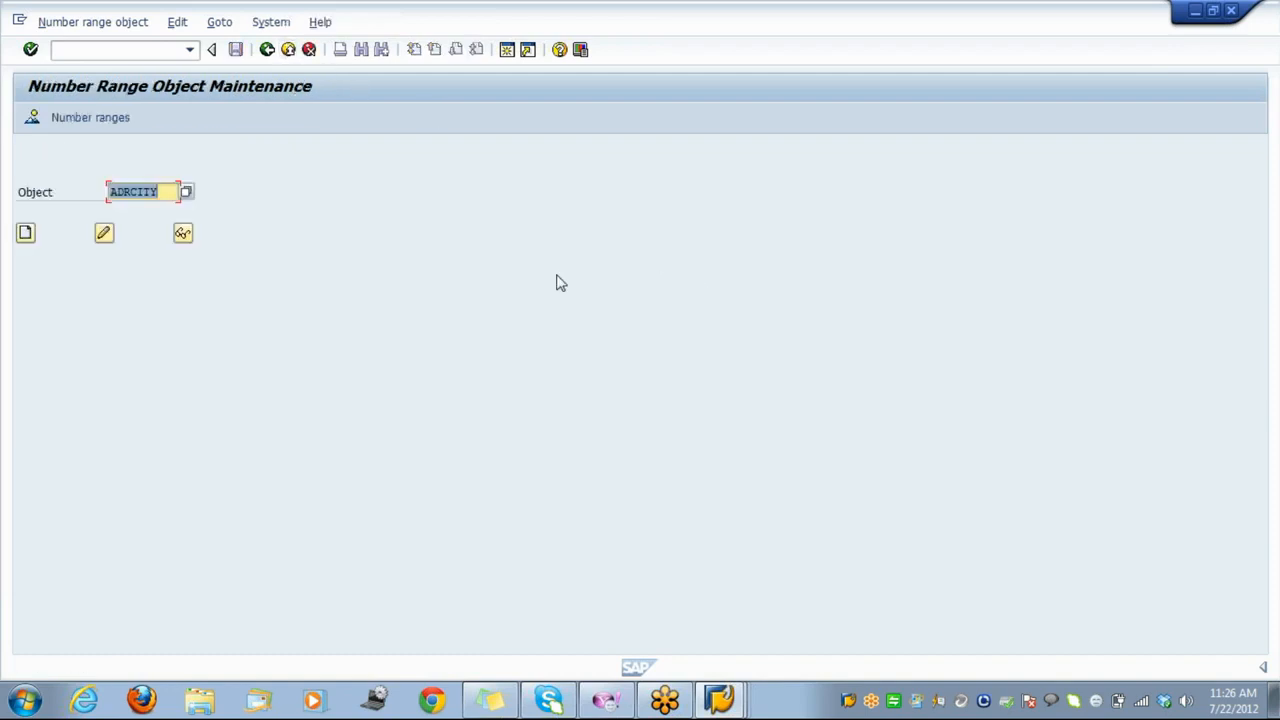
left_click(306, 52)
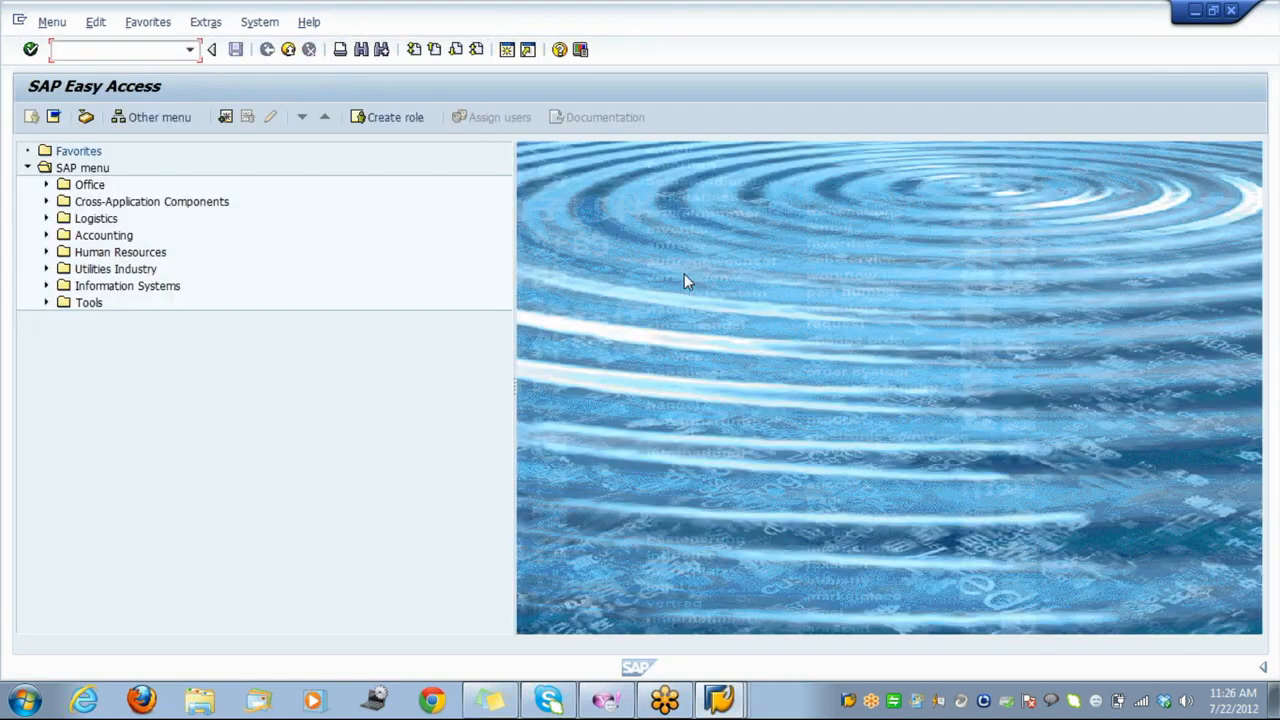
key("F10")
left_click(357, 463)
Switch to the Create Postal code session and start postal code 544252 for country IN.
left_click(722, 700)
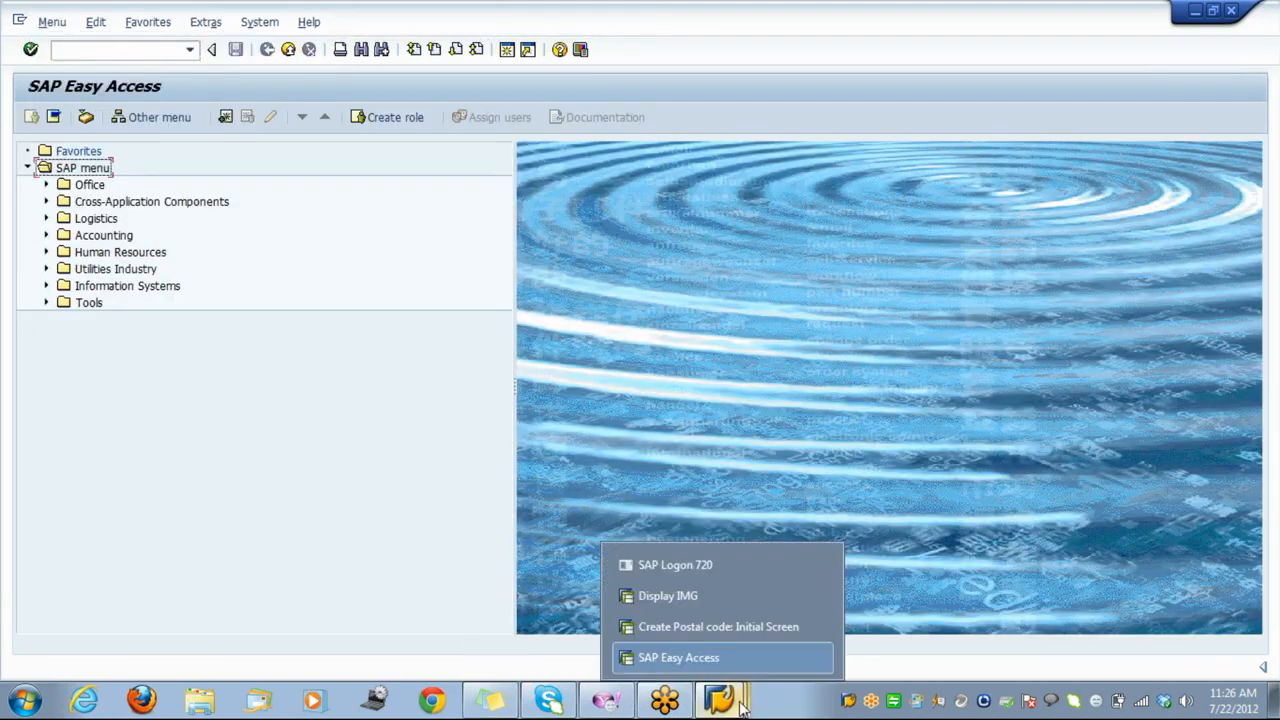
left_click(704, 630)
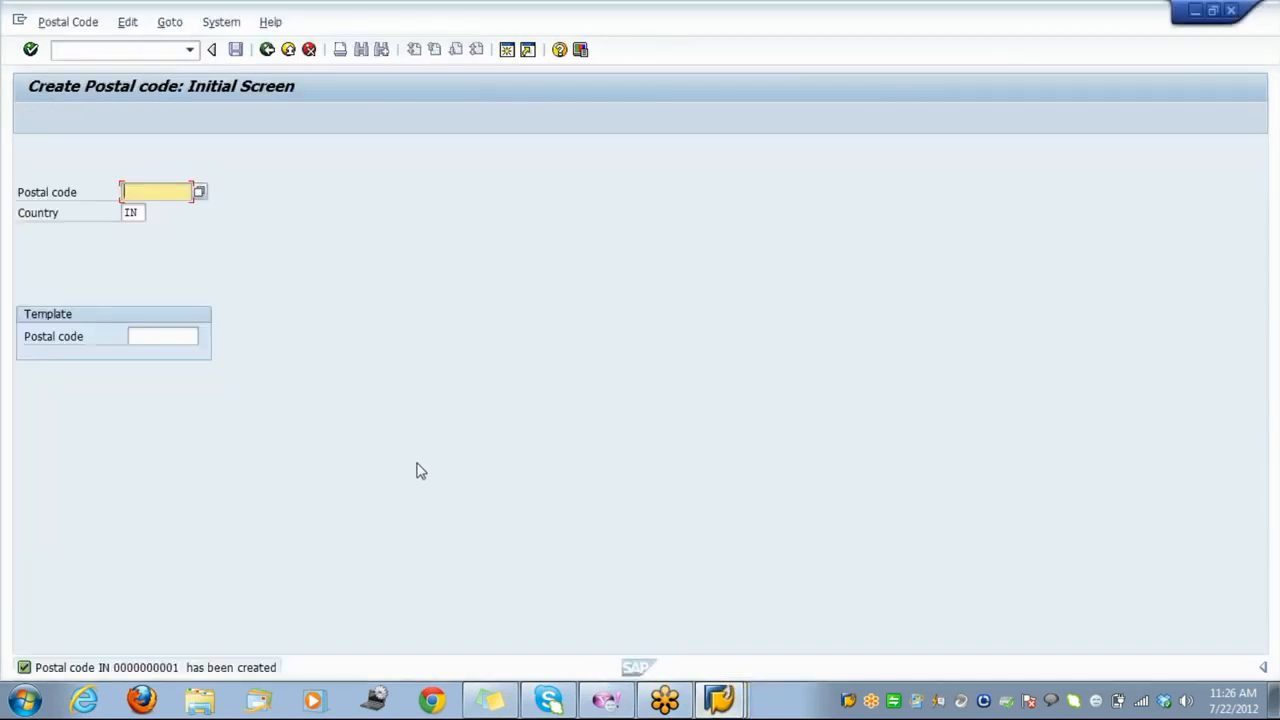
type("54")
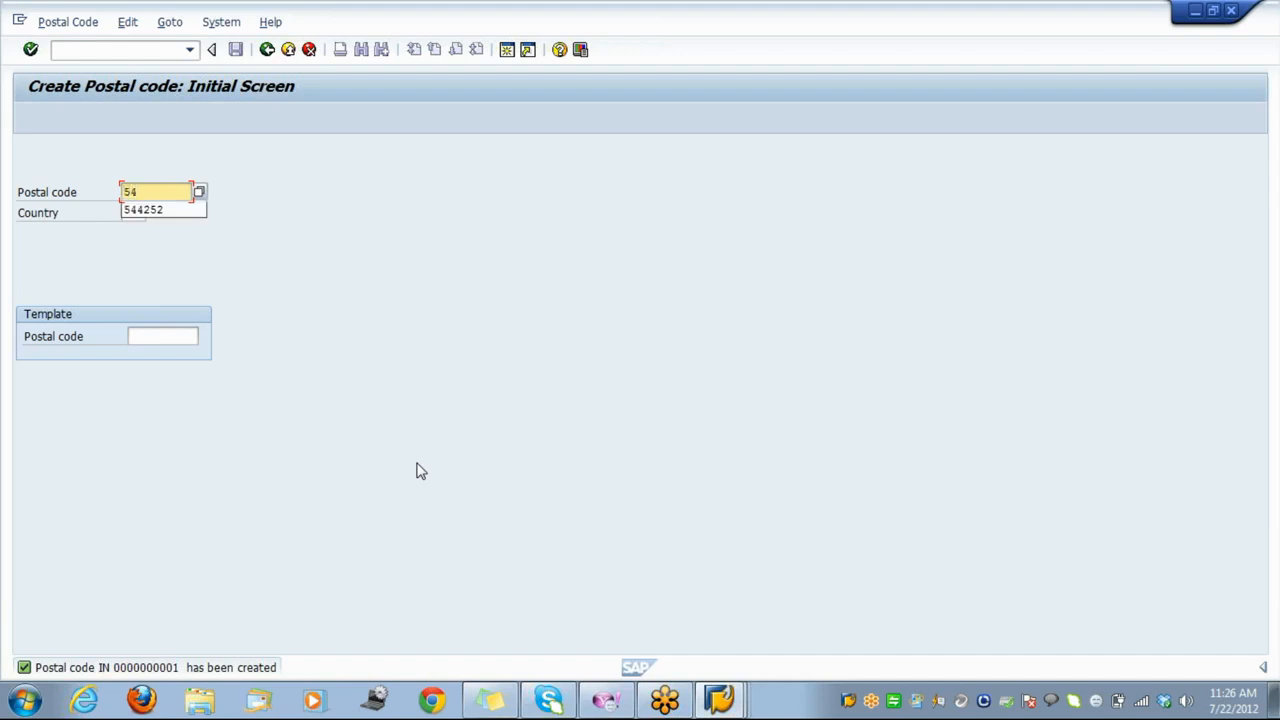
key("Down")
key("Return")
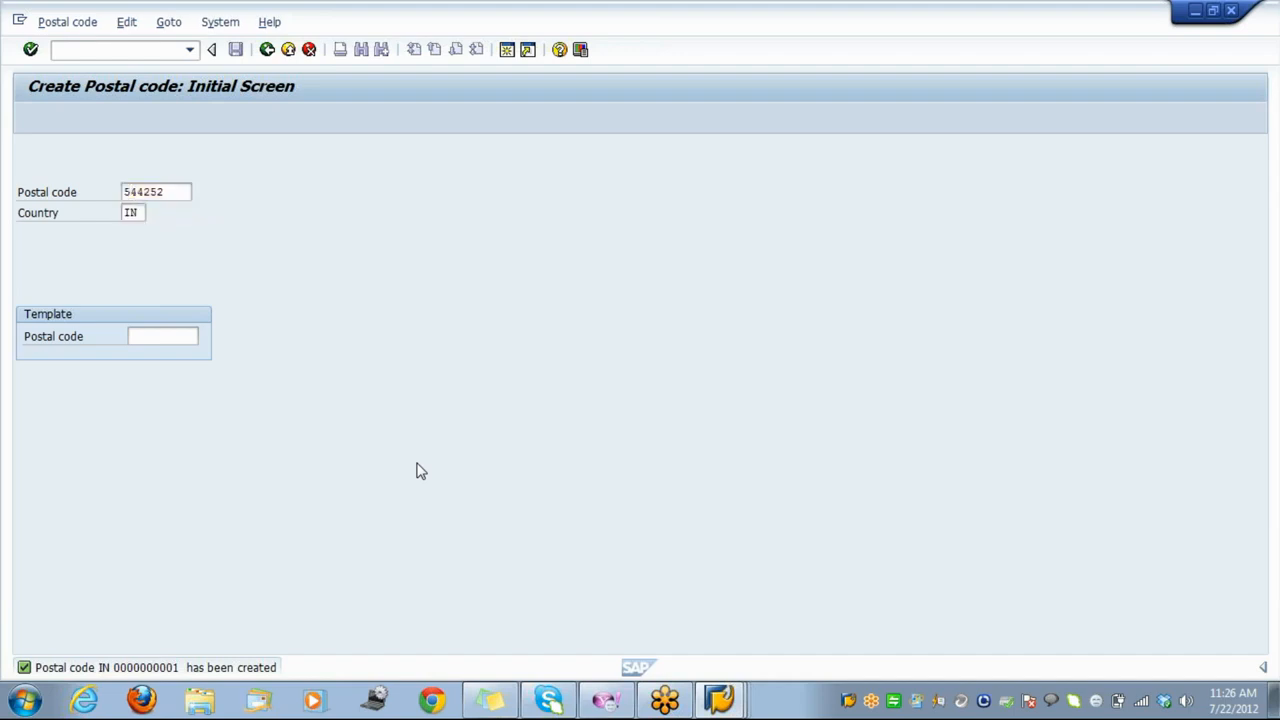
key("Return")
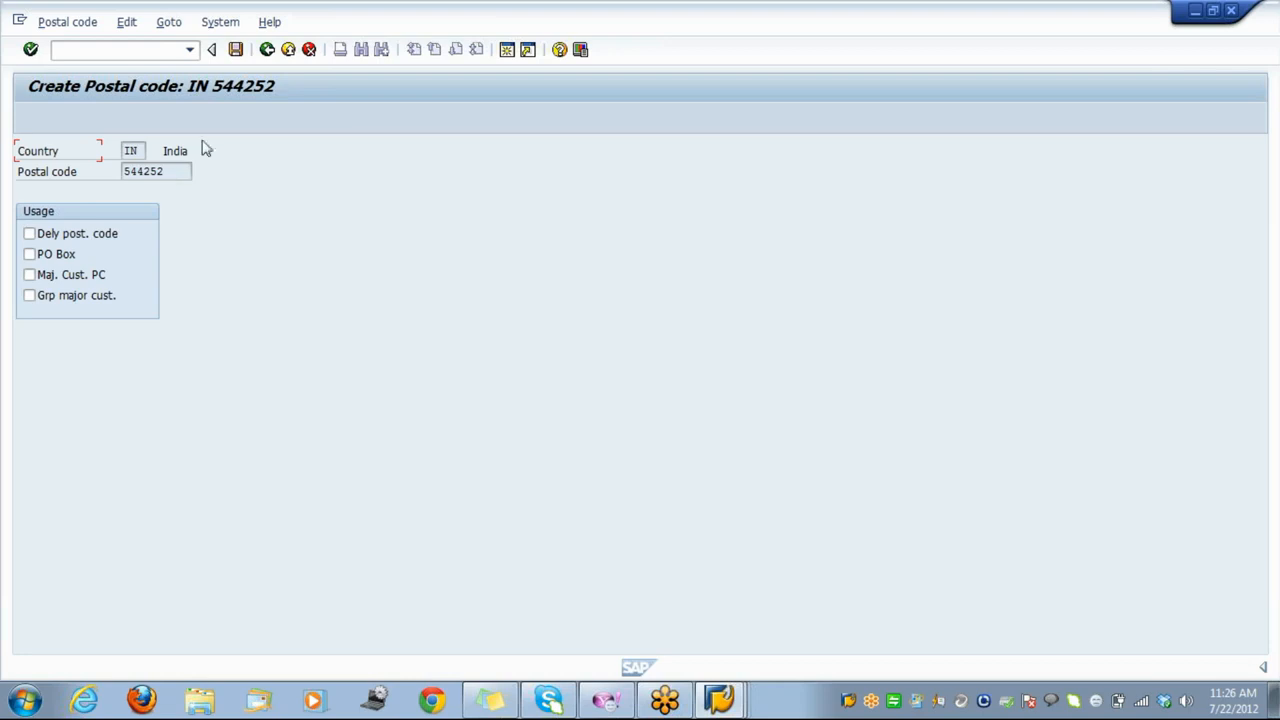
Assign the Dely post. code usage to postal code 544252 and save it under Customizing request ECCK900021.
left_click(288, 50)
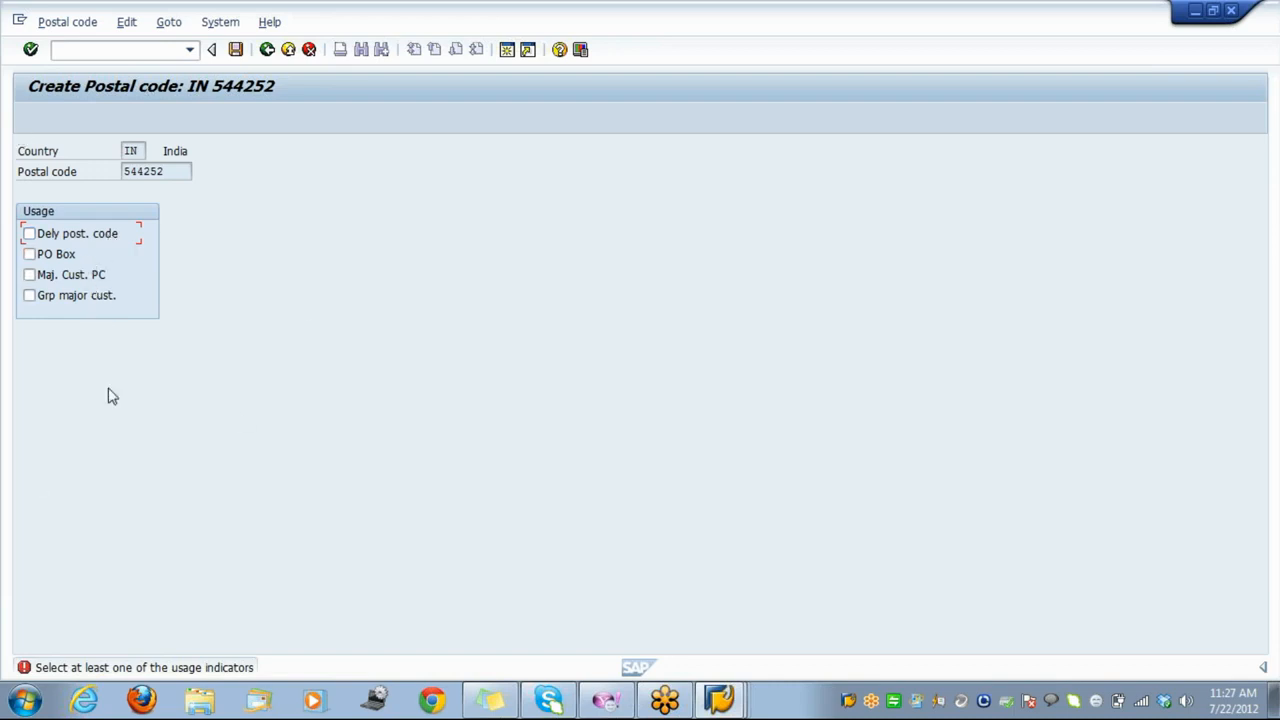
left_click(42, 237)
left_click(236, 50)
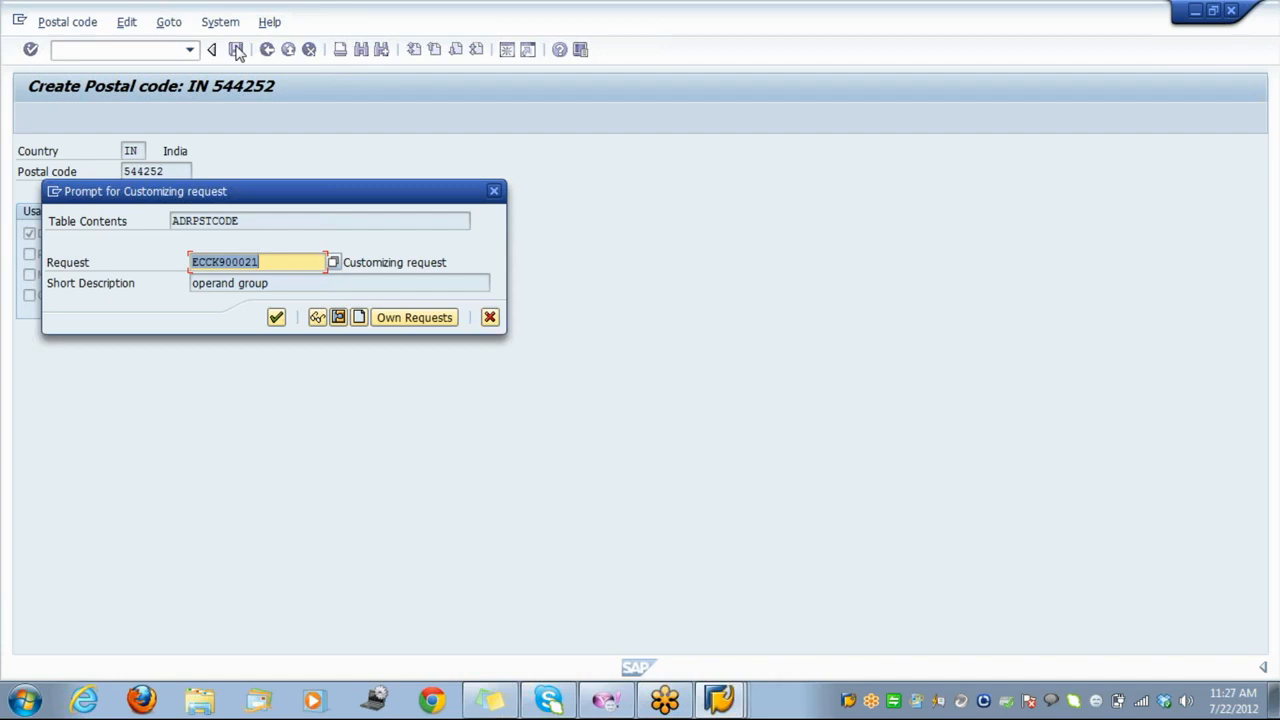
left_click(276, 317)
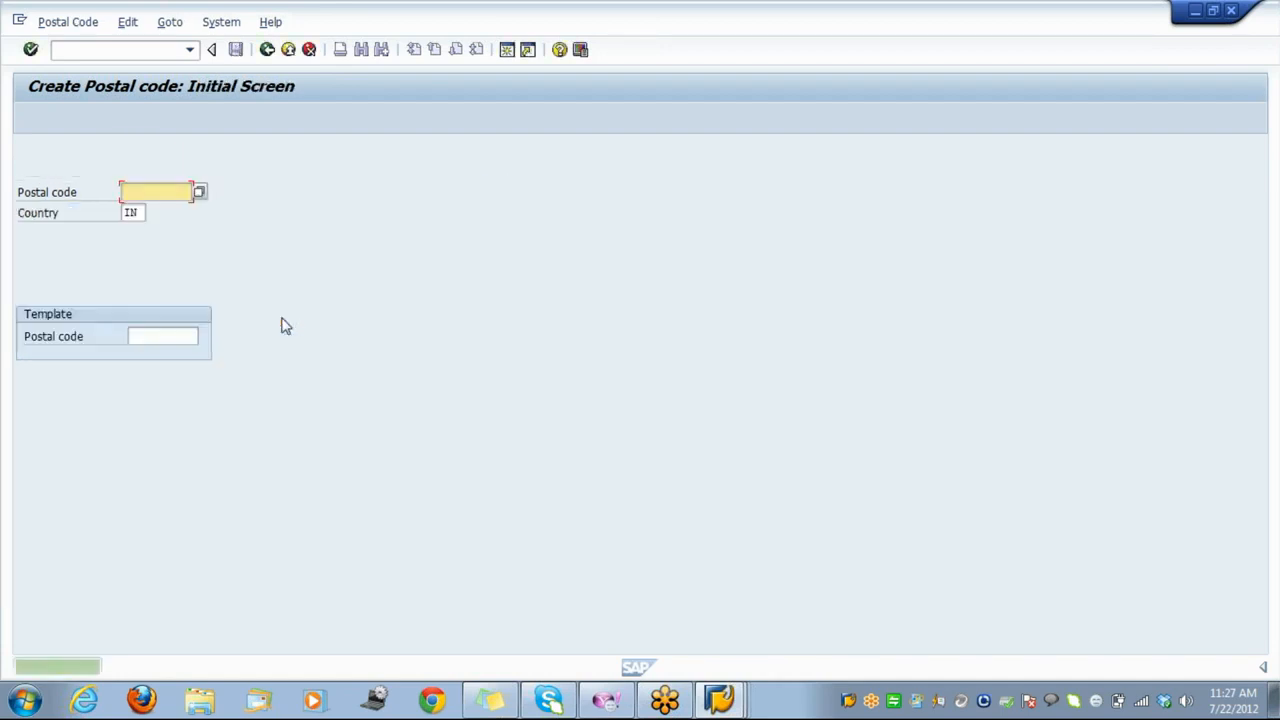
Leave postal code creation and open the Create transaction for City in the postal regional structure.
left_click(288, 50)
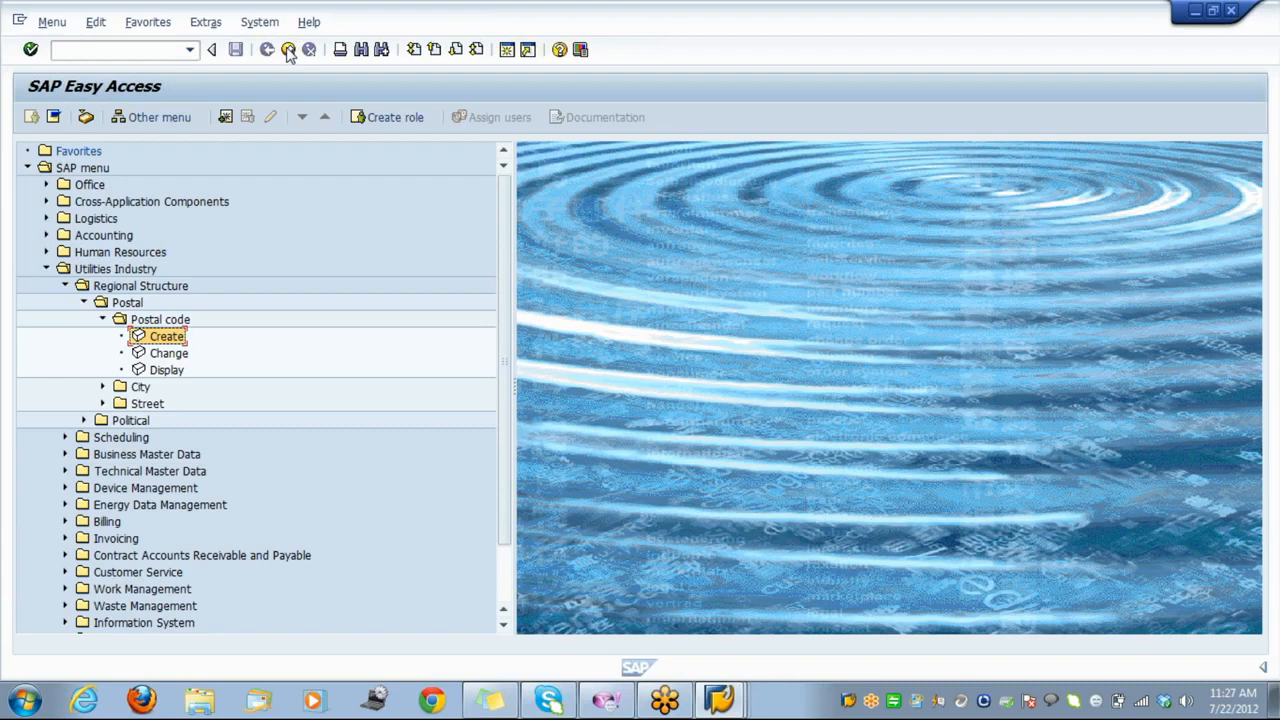
key("Down")
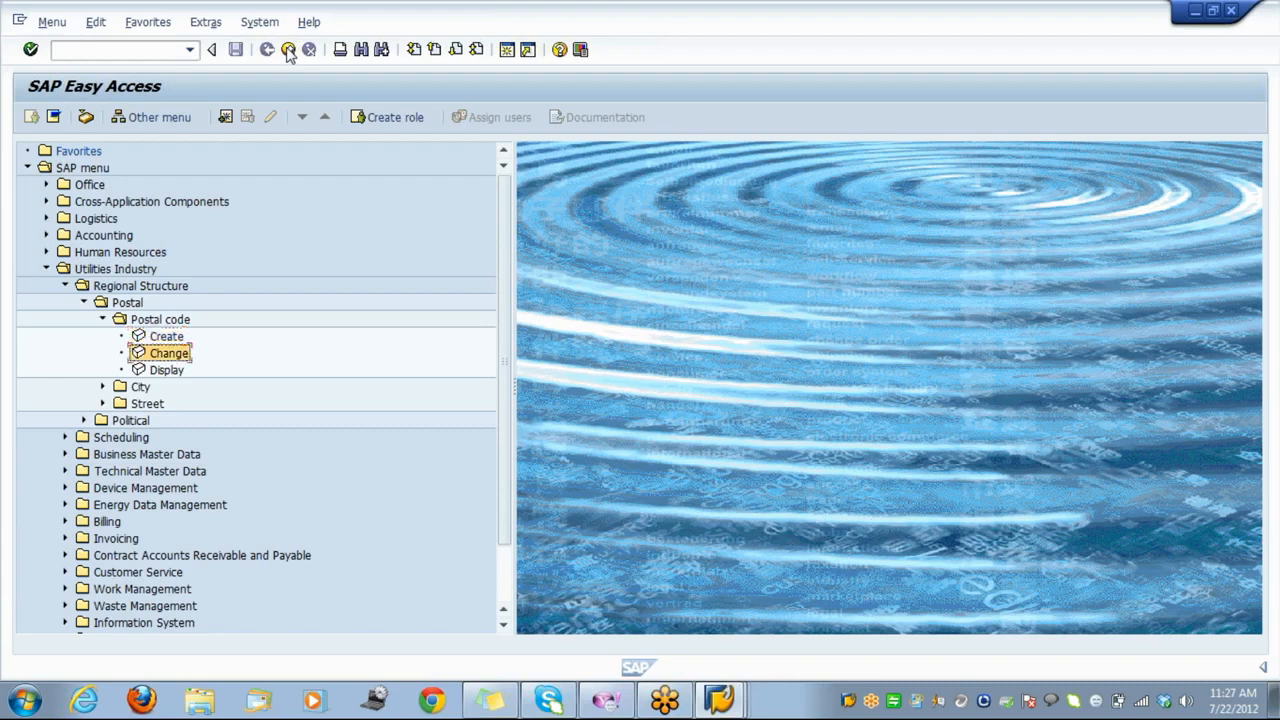
key("Down")
key("Down")
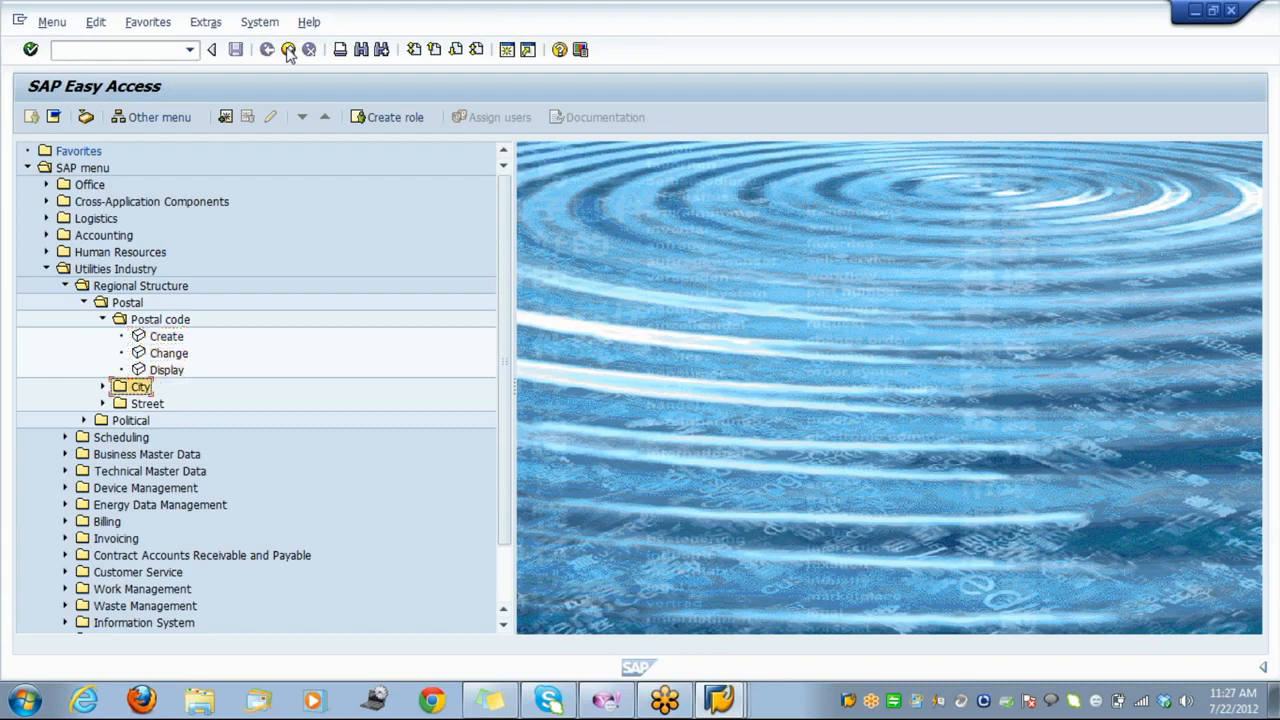
key("Right")
key("Down")
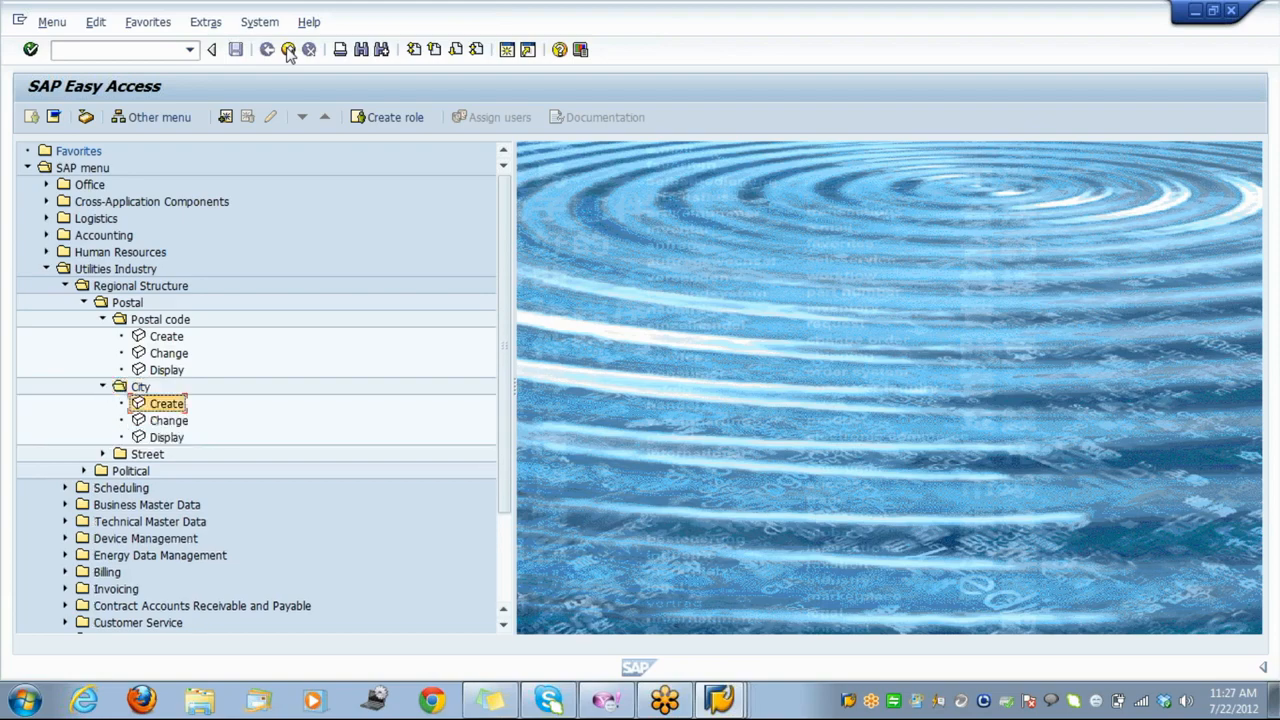
key("Return")
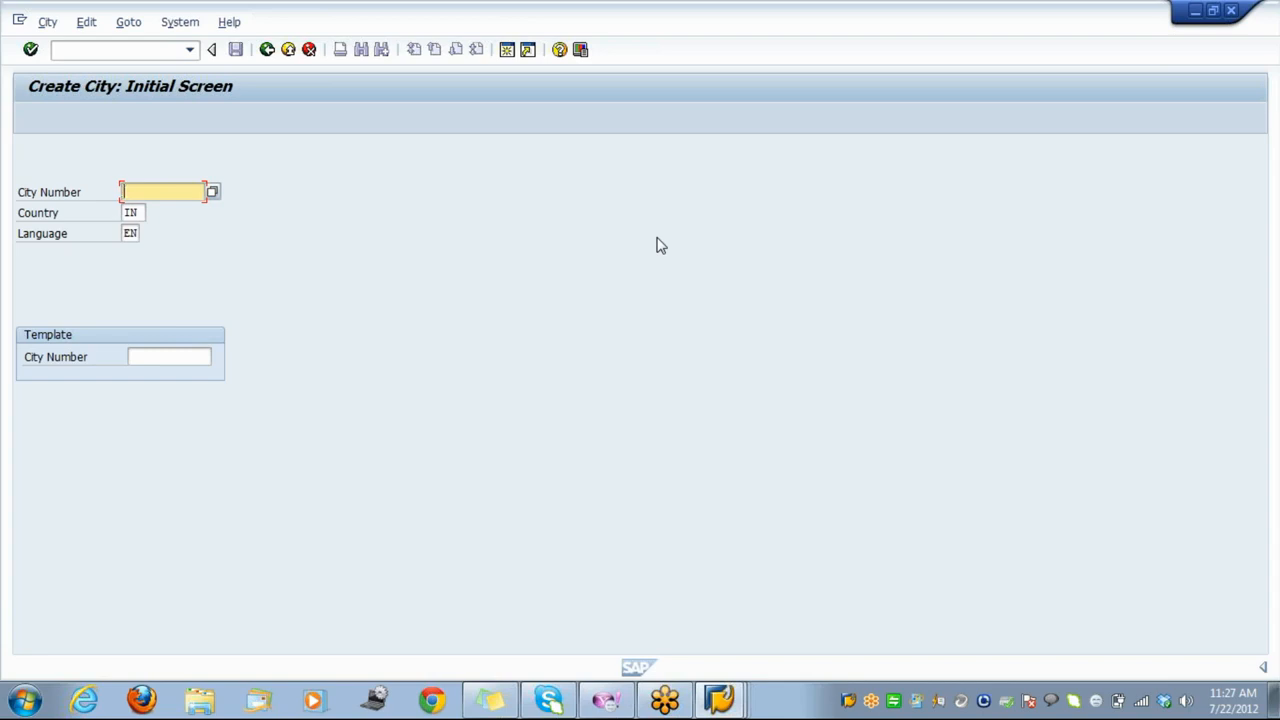
Start a city with number 98765 for country IN in language EN.
type("4")
key("BackSpace")
type("98765")
key("Return")
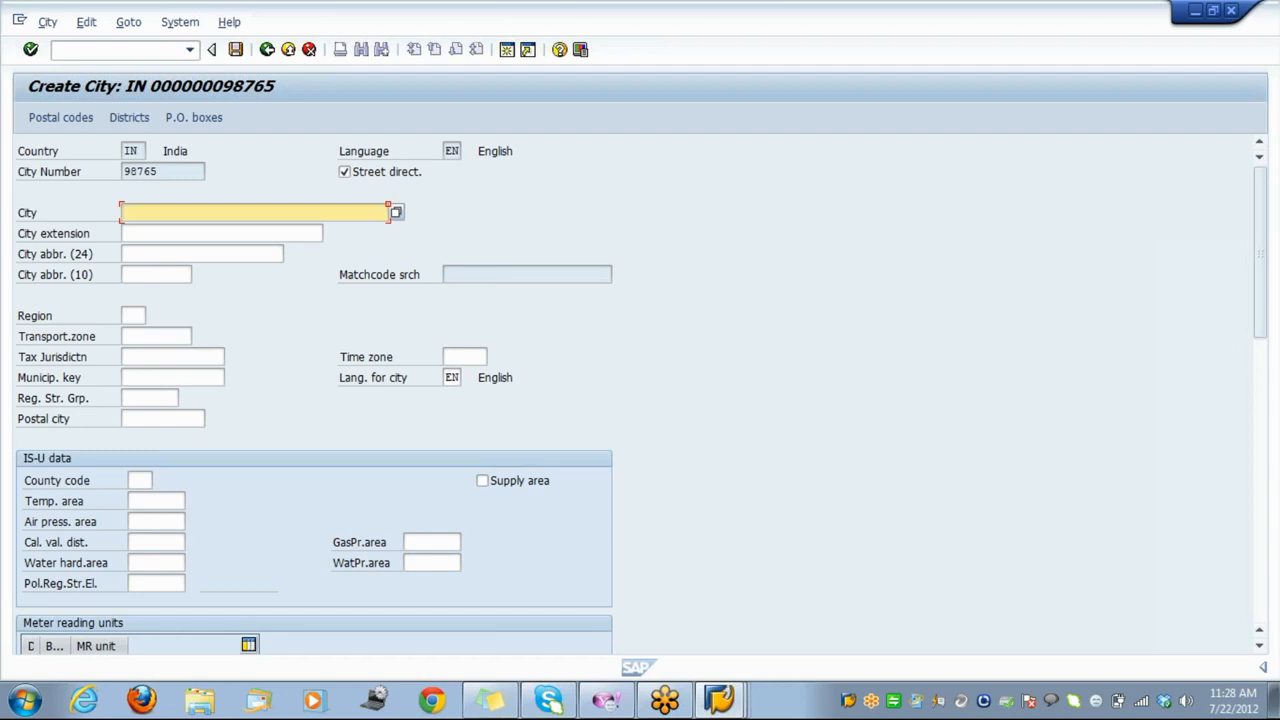
Enter Kolakat as the city name and 25 as the region.
type("Kolakat")
left_click(130, 316)
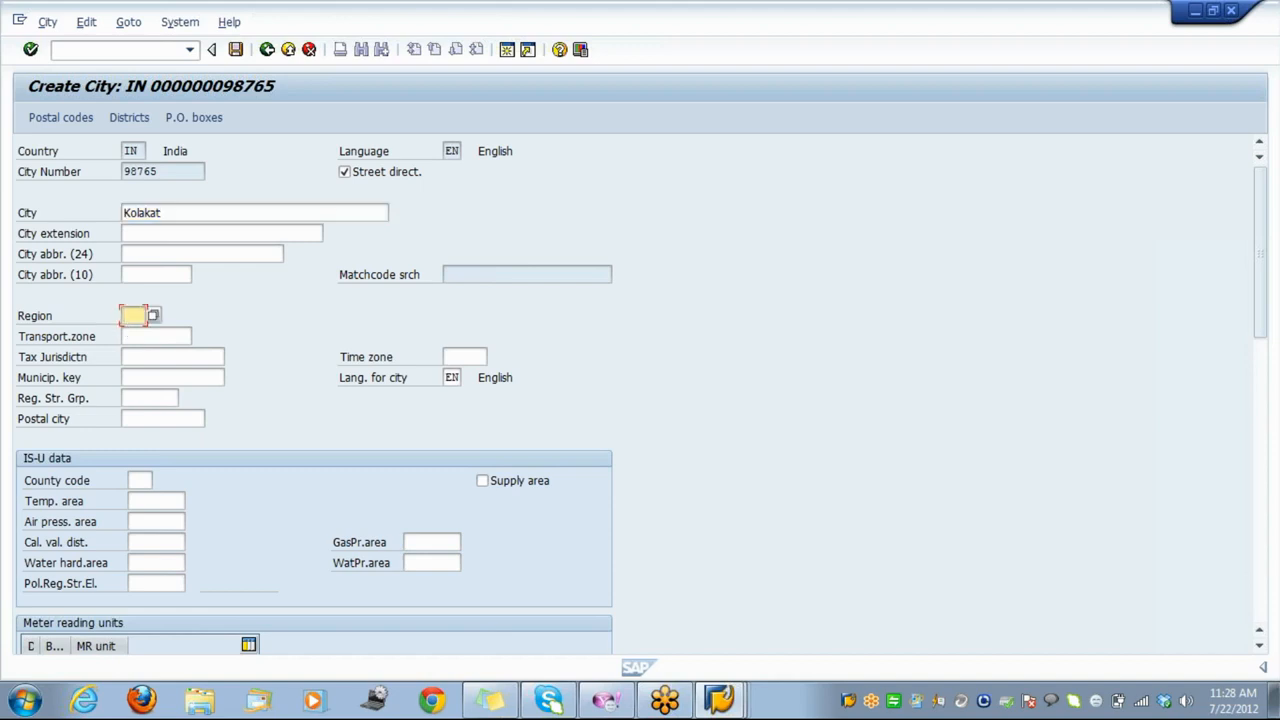
type("25")
key("Return")
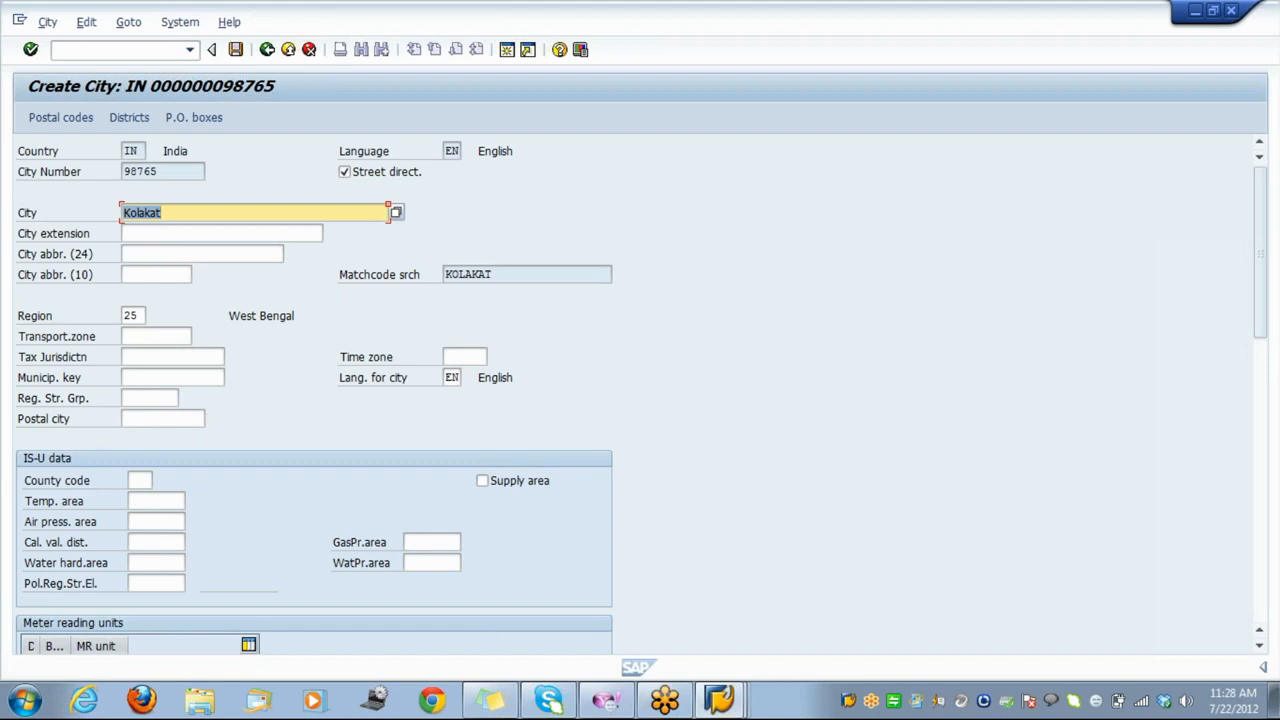
Assign regional structure group 02 (tata) to the city Kolakat and save it under Customizing request ECCK900021.
left_click(149, 398)
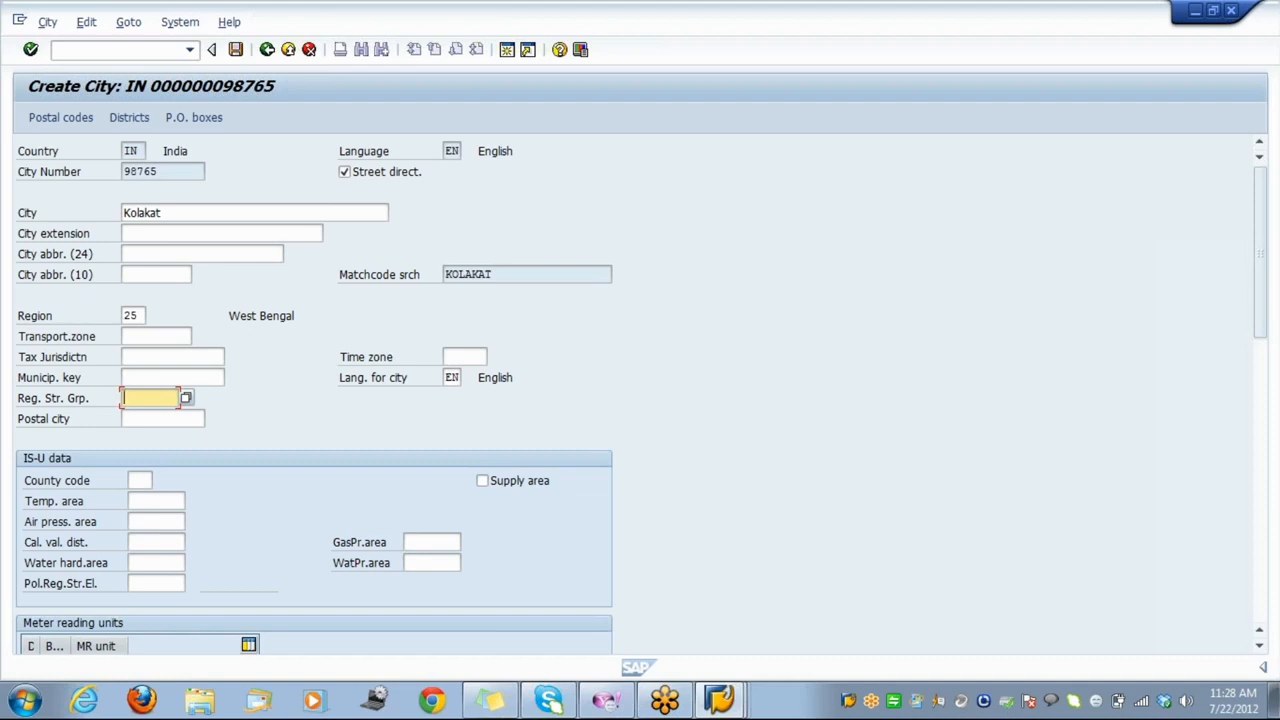
left_click(185, 398)
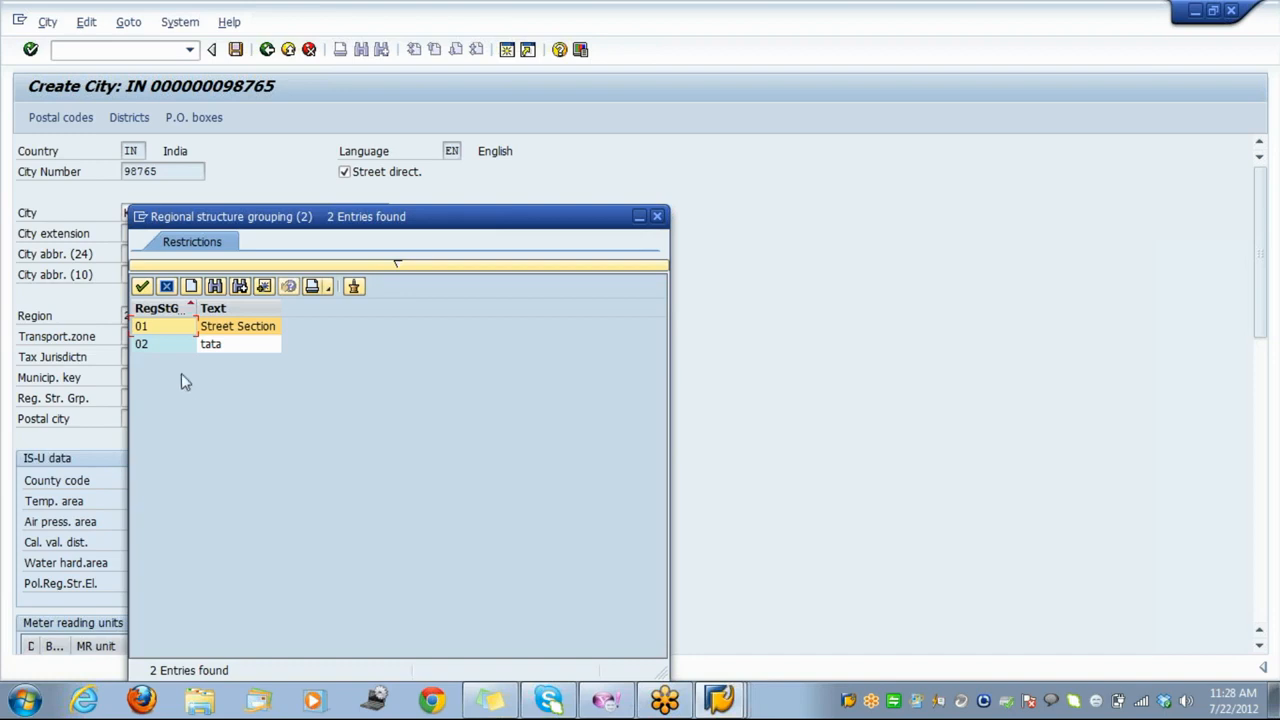
double_click(174, 350)
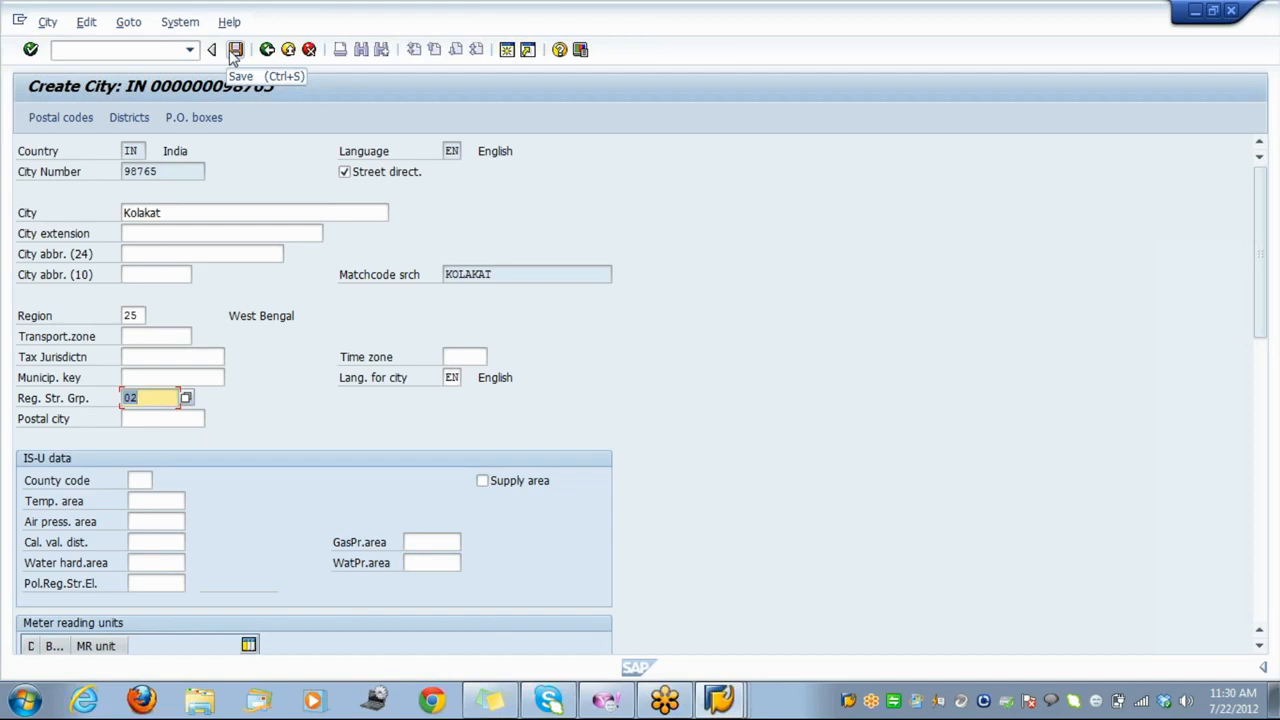
left_click(234, 51)
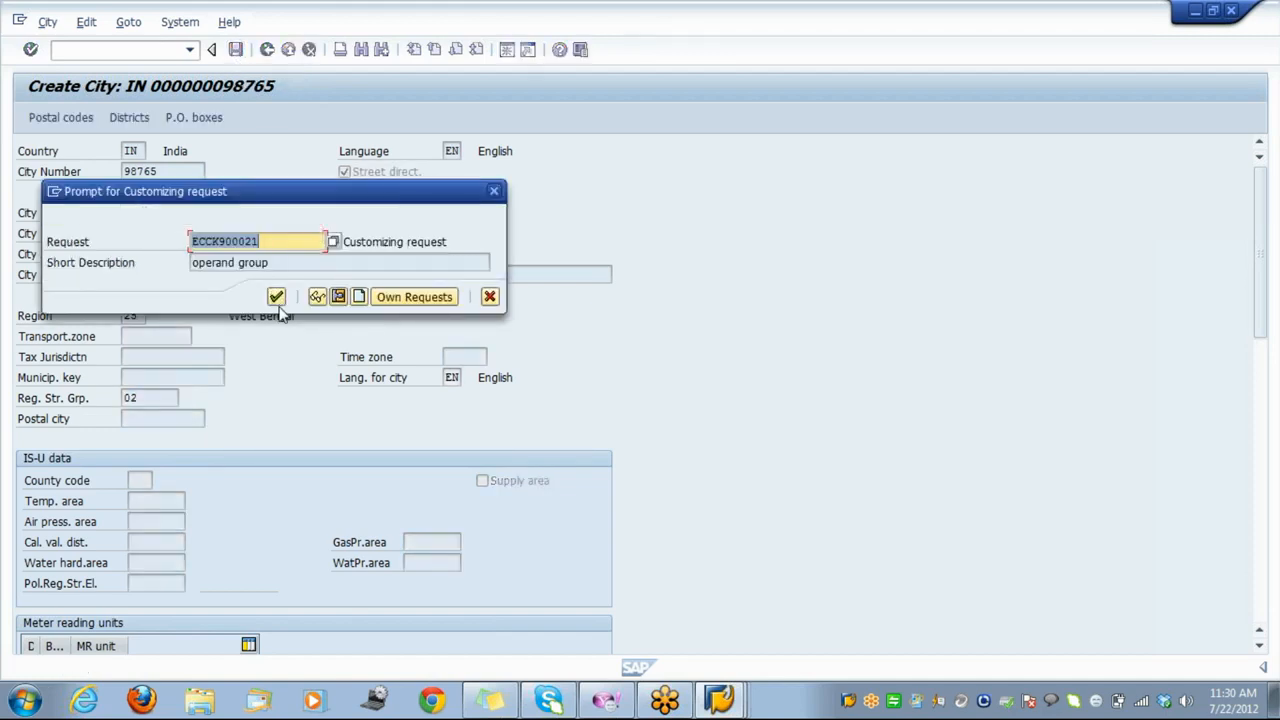
left_click(278, 299)
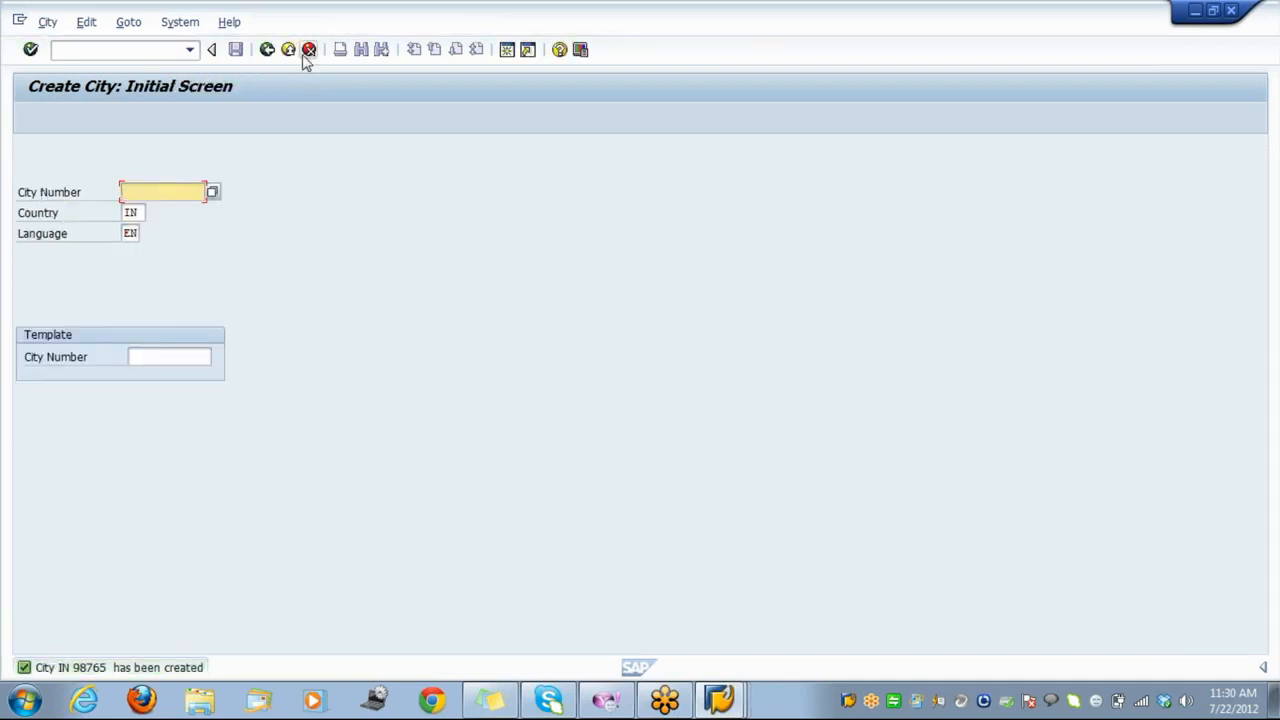
Leave city creation and open the Create transaction for Street in the postal regional structure.
left_click(268, 51)
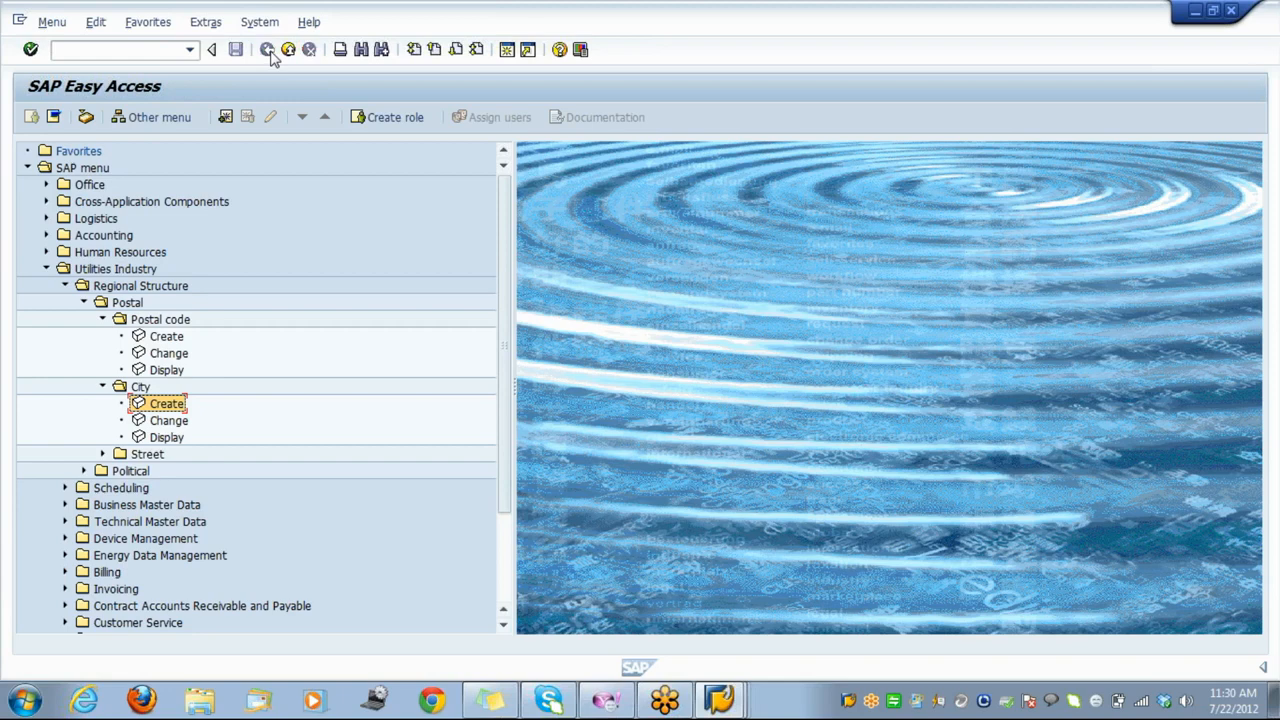
left_click(150, 455)
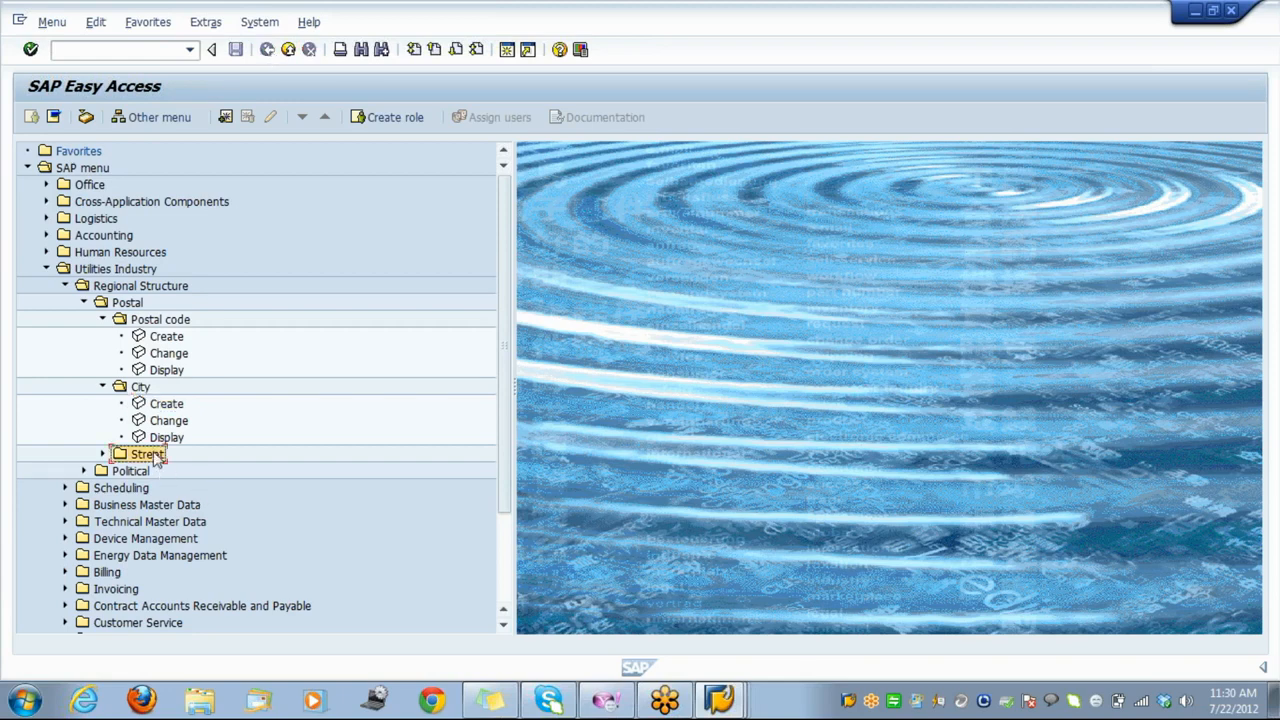
double_click(155, 456)
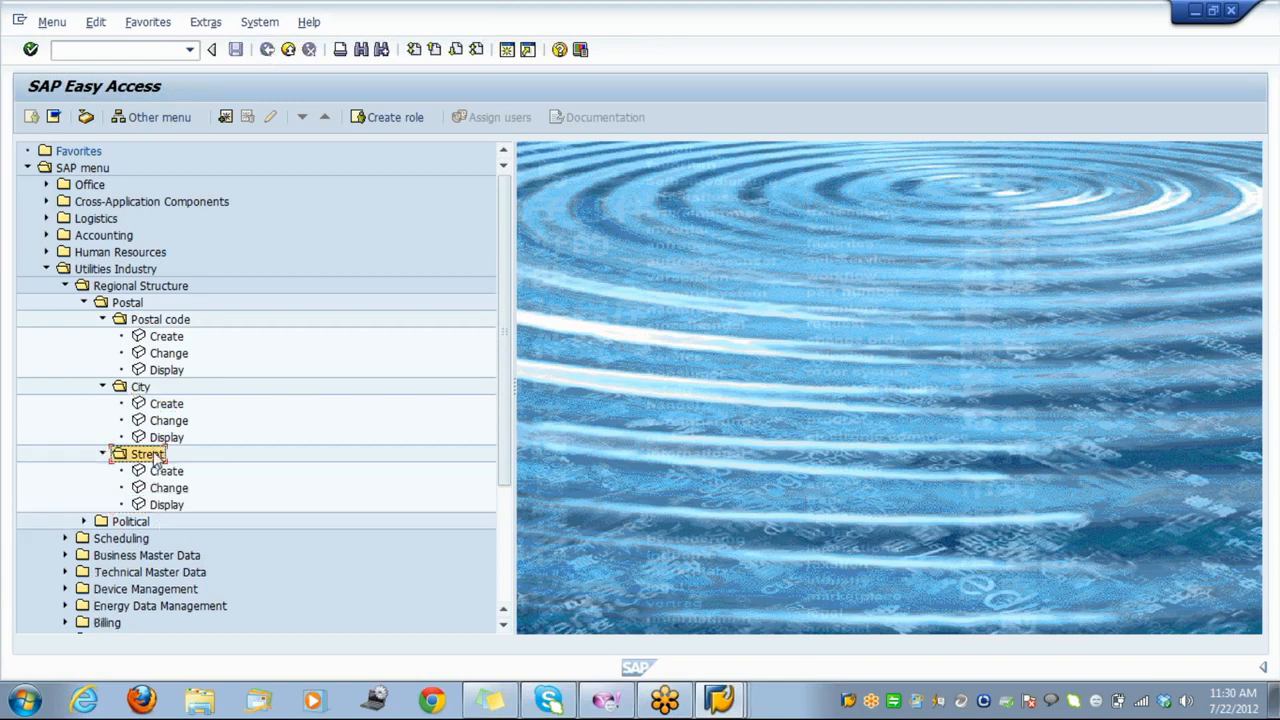
key("Down")
key("Return")
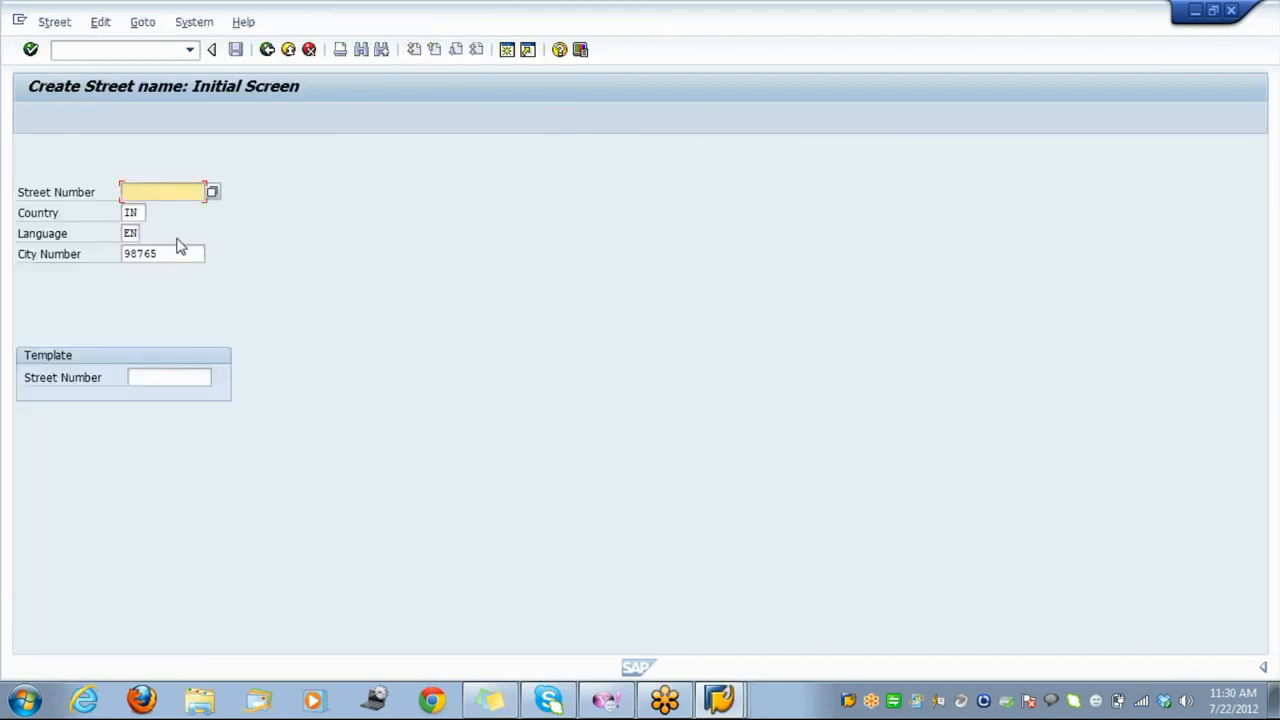
Start a street with number SALTLAKE for city number 98765 and enter salt lake as the street name.
type("saltlake")
key("Return")
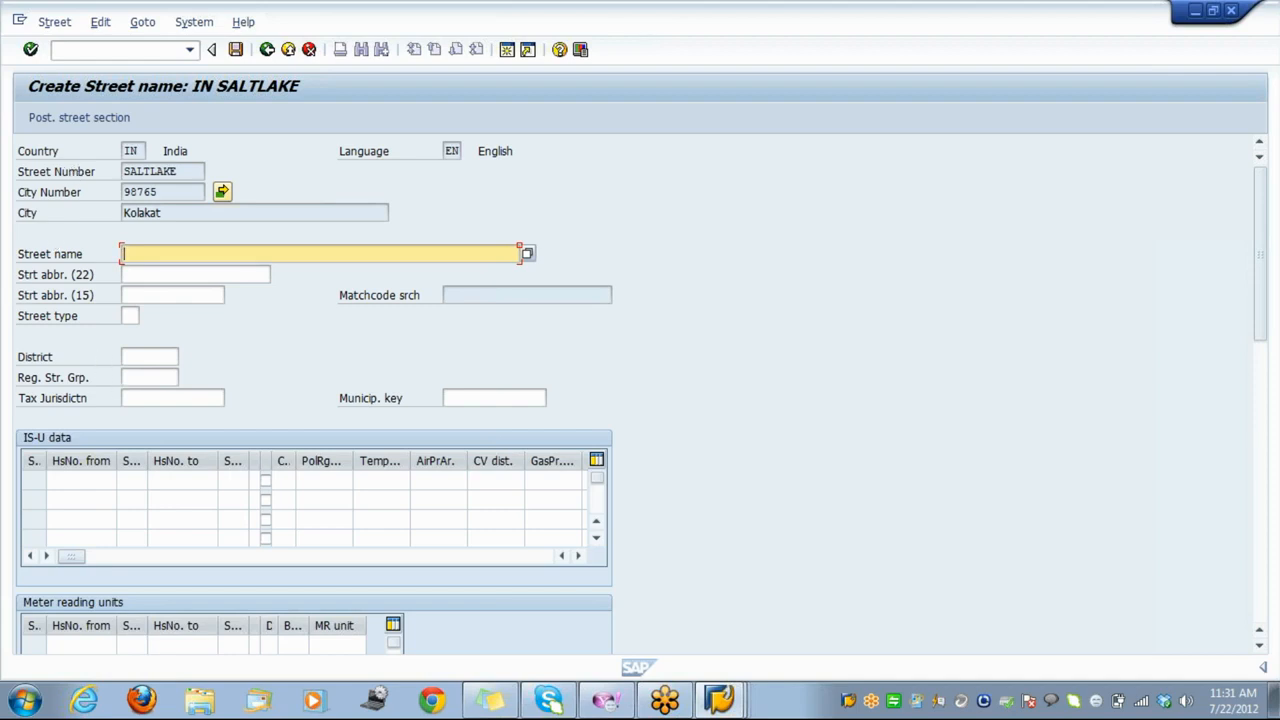
left_click(135, 377)
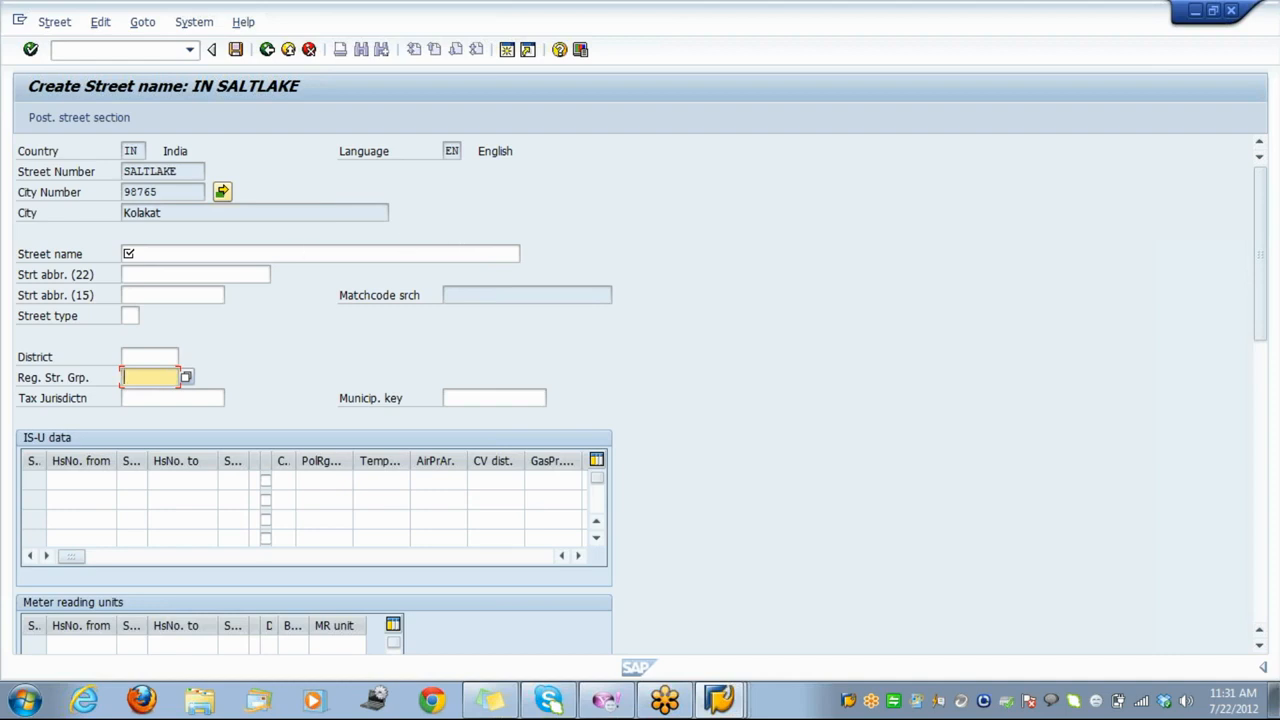
left_click(135, 254)
type("salt lake")
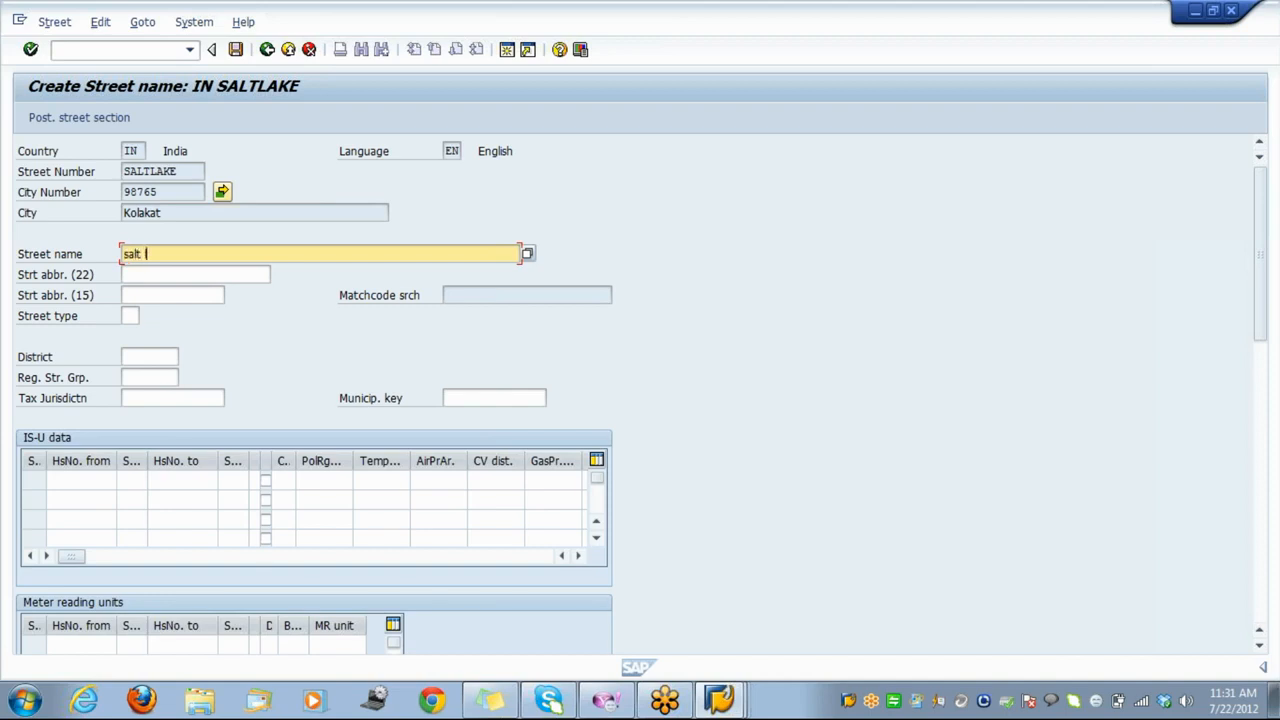
left_click(296, 265)
key("Return")
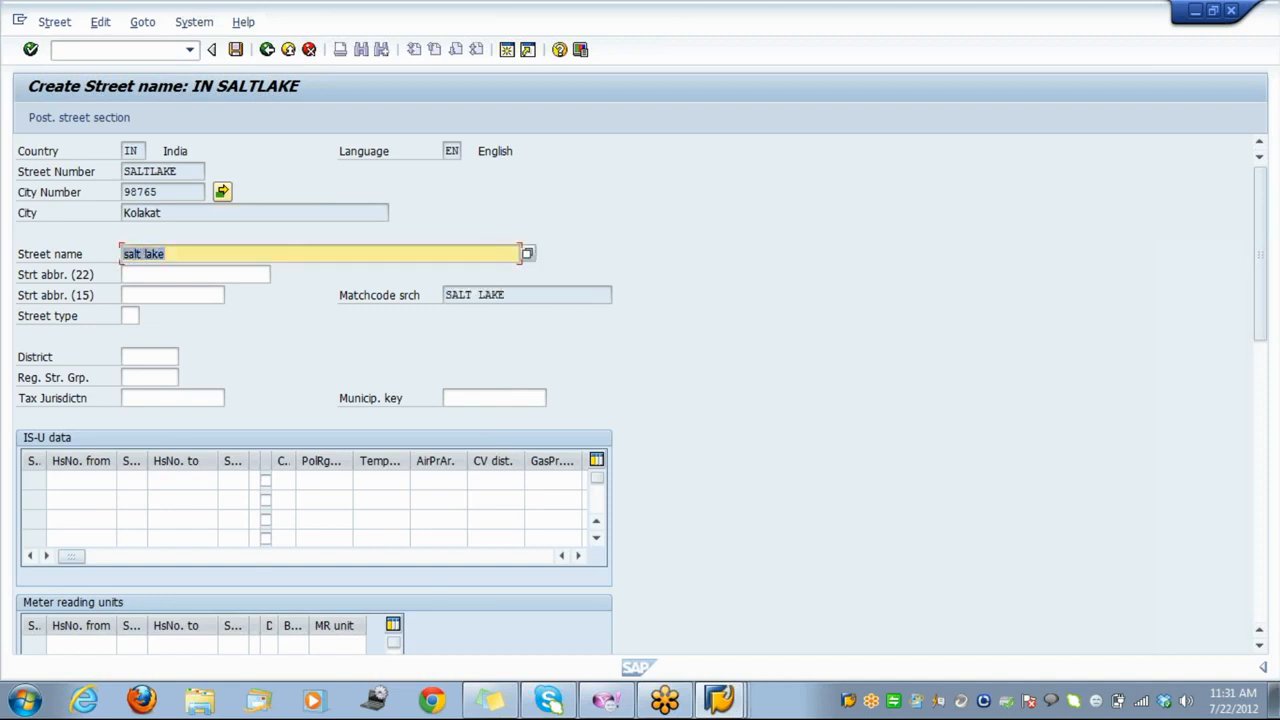
Save the street under Customizing request ECCK900021 and leave street creation.
left_click(238, 55)
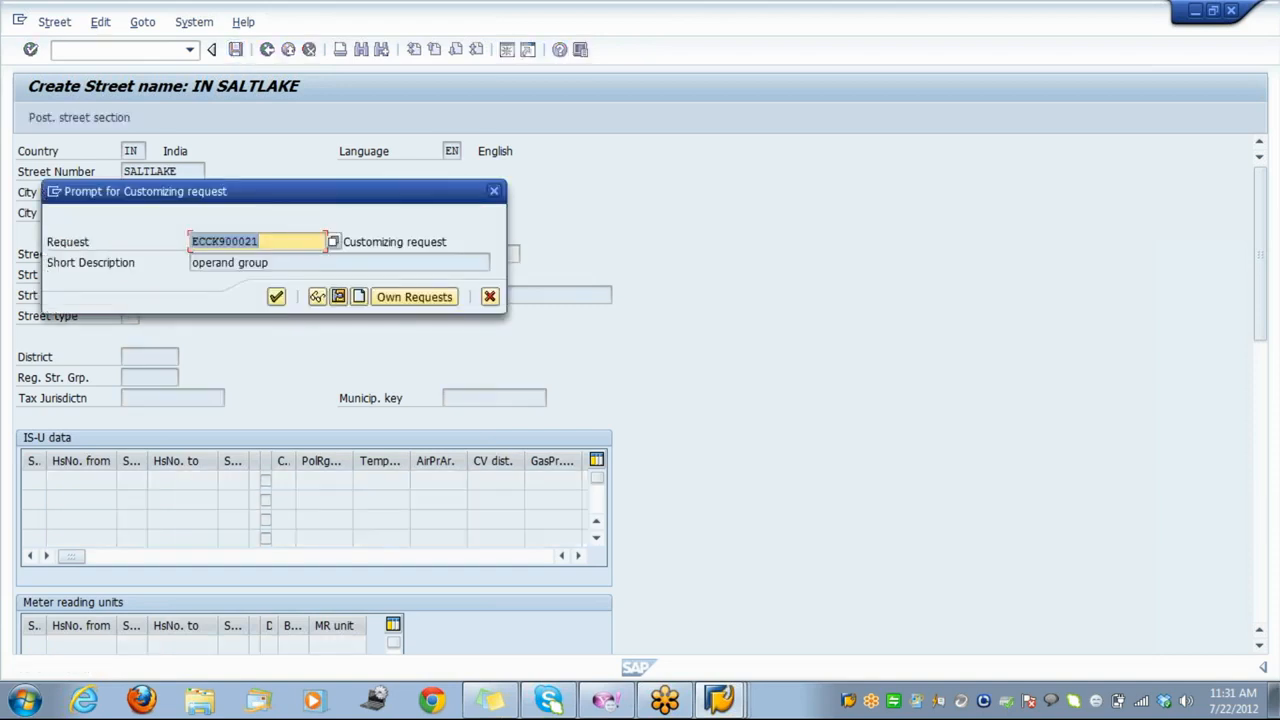
left_click(276, 297)
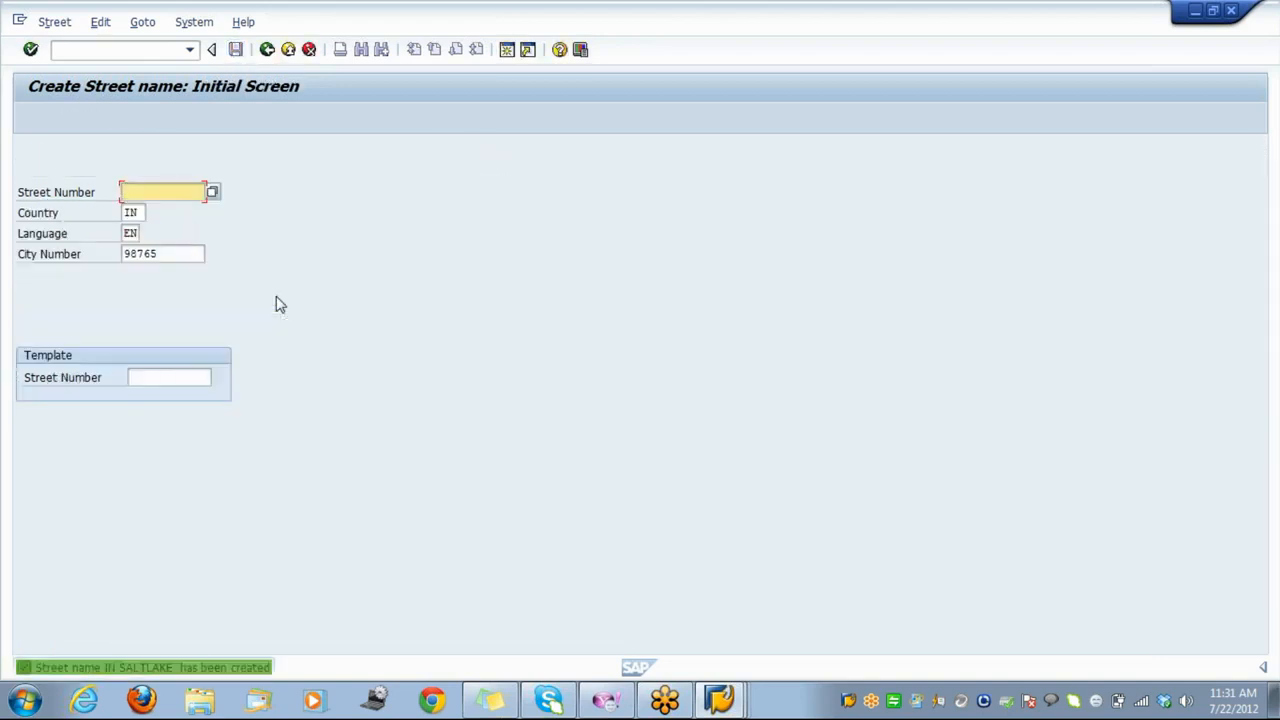
left_click(268, 50)
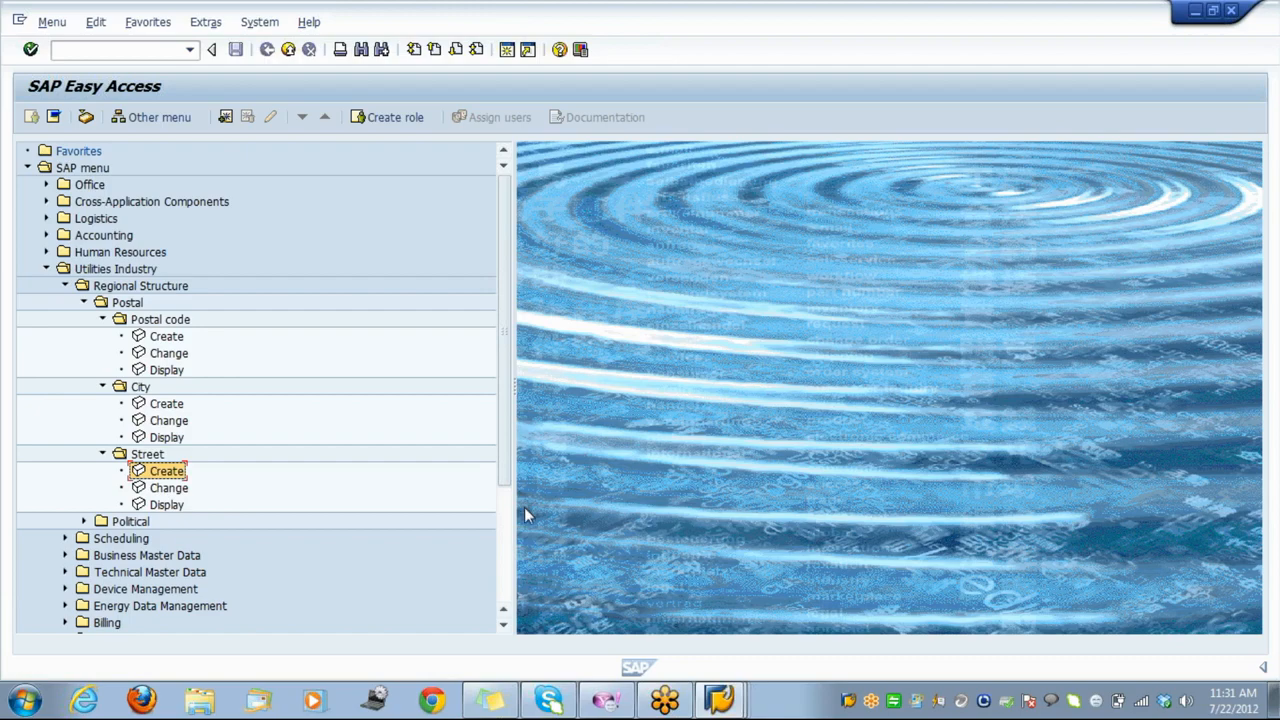
Display street SALTLAKE to check its assigned city number, and return to the SAP menu.
key("F10")
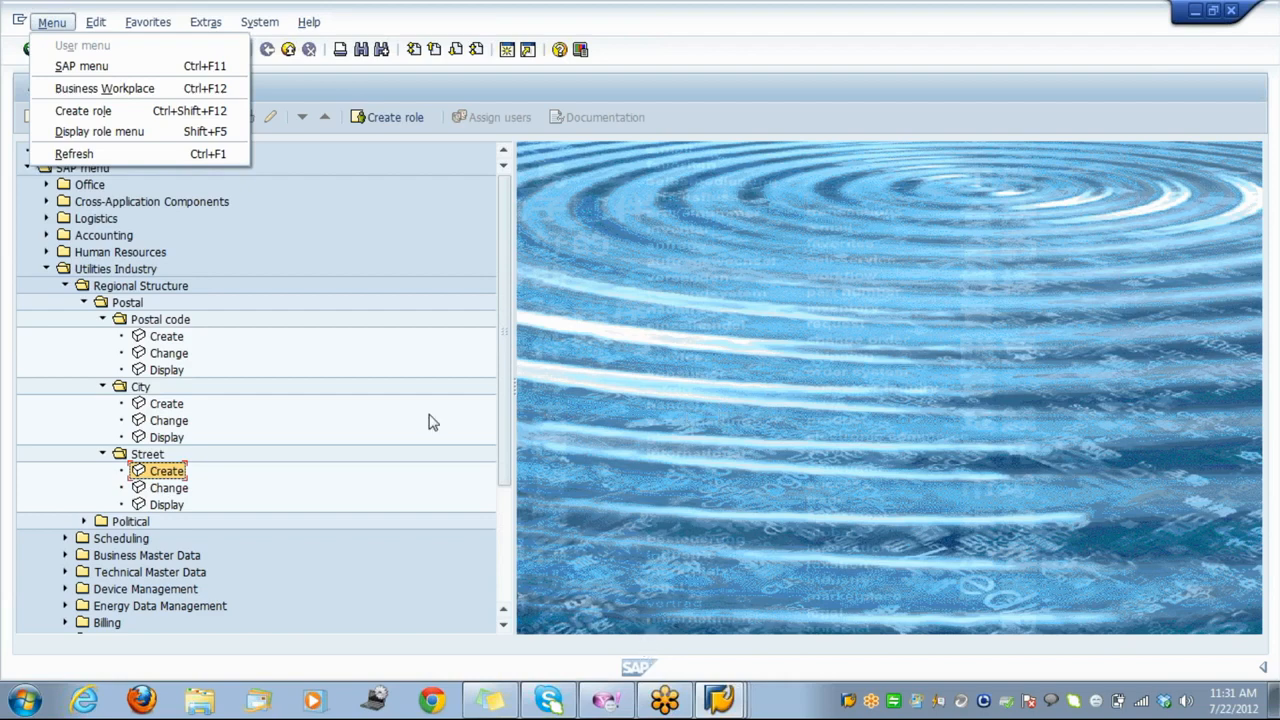
key("Escape")
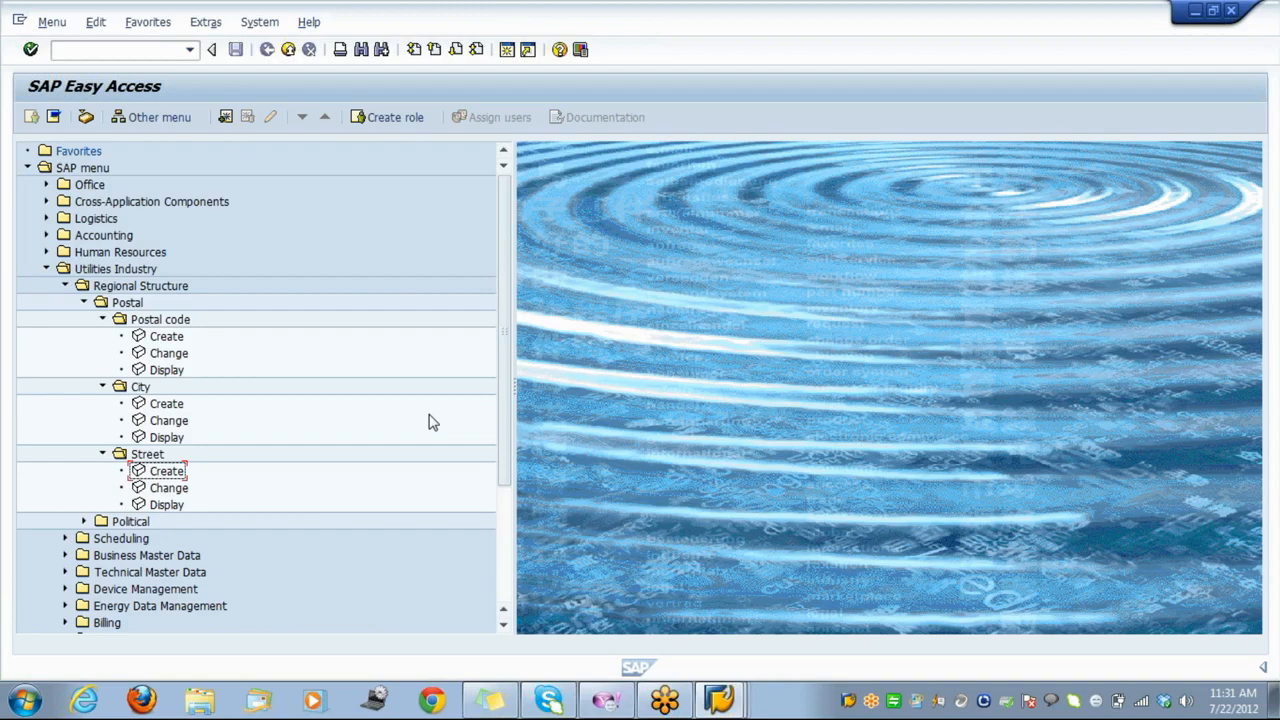
double_click(167, 505)
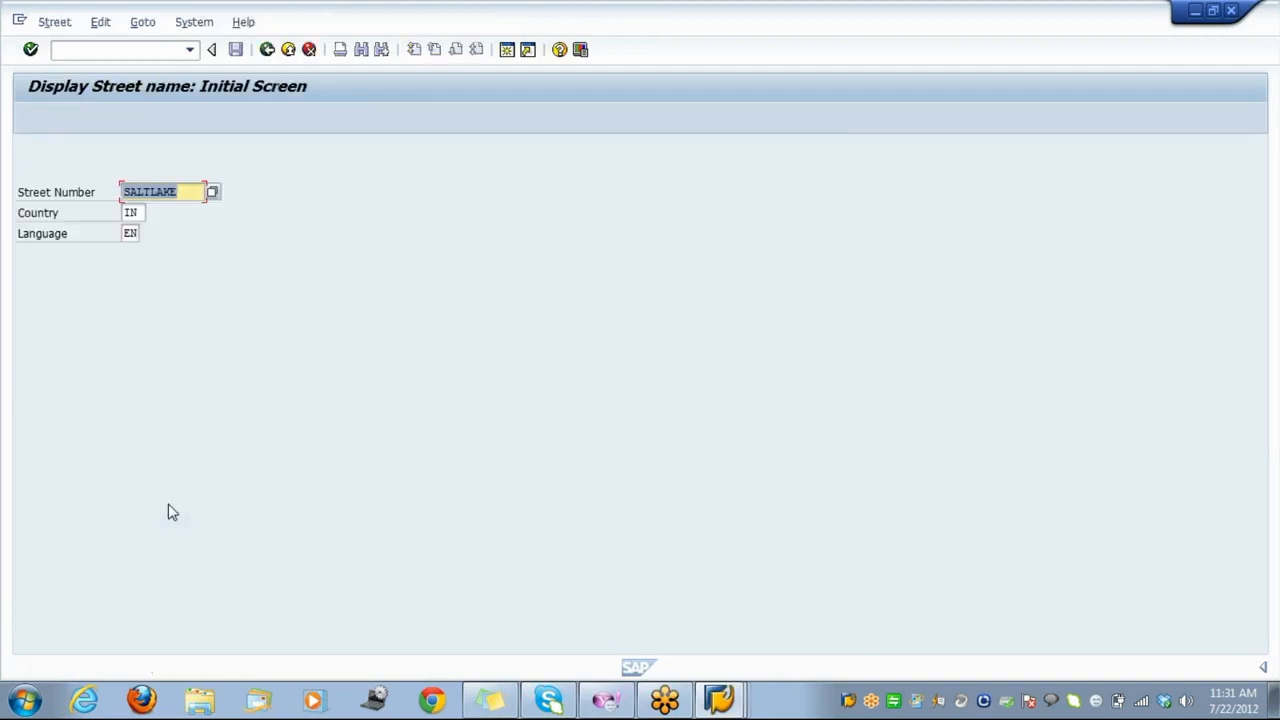
key("Return")
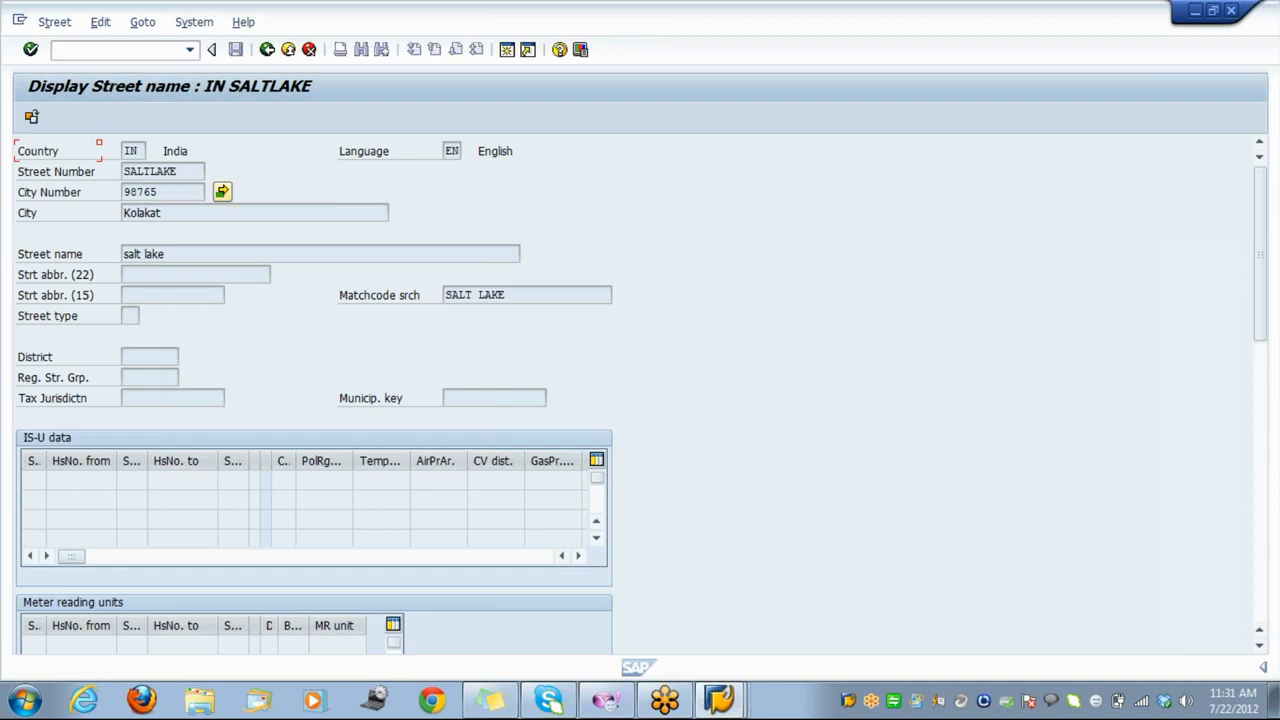
left_click_drag(170, 192, 122, 192)
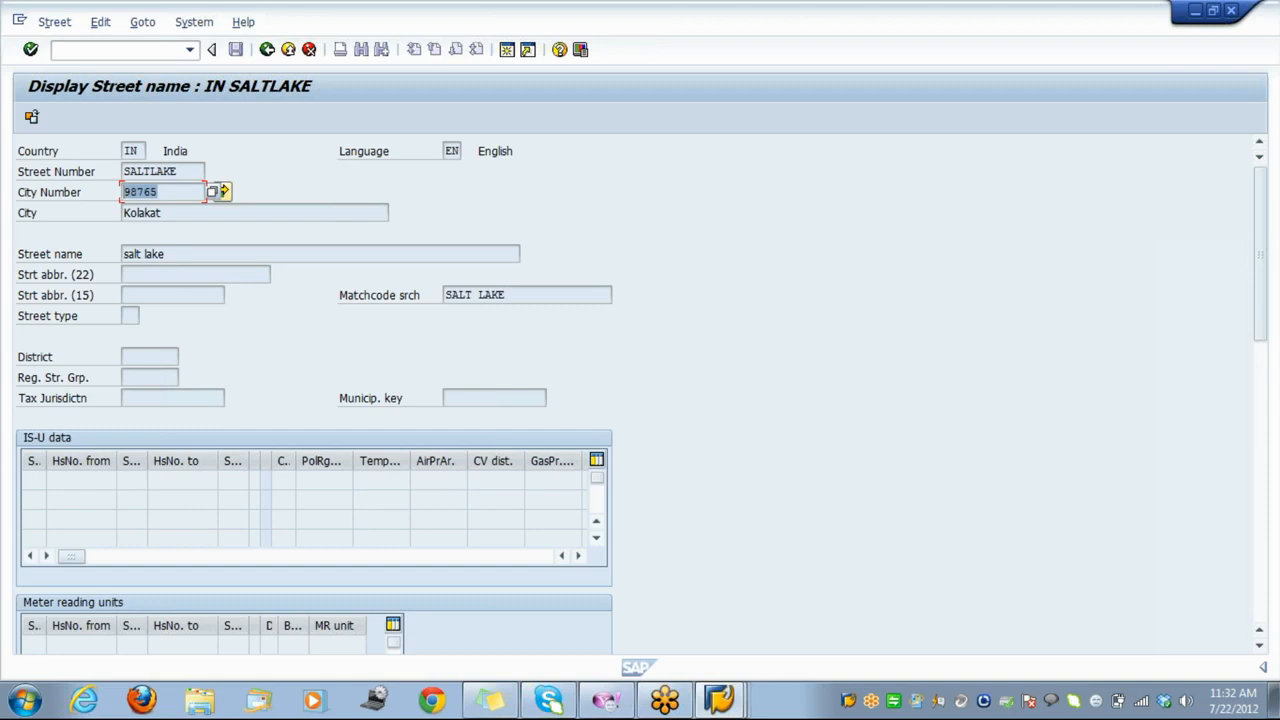
left_click(266, 50)
left_click(266, 50)
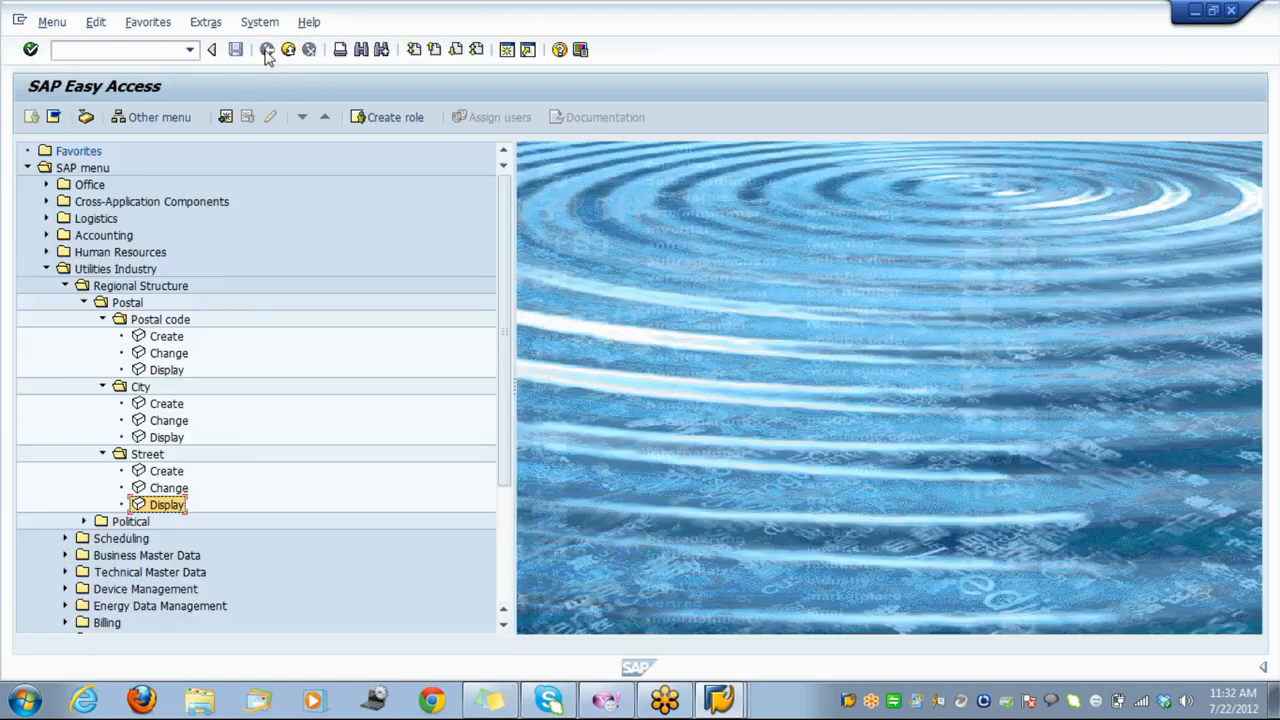
Open Maintain hierarchy in the political regional structure for country IN and language EN.
left_click(128, 522)
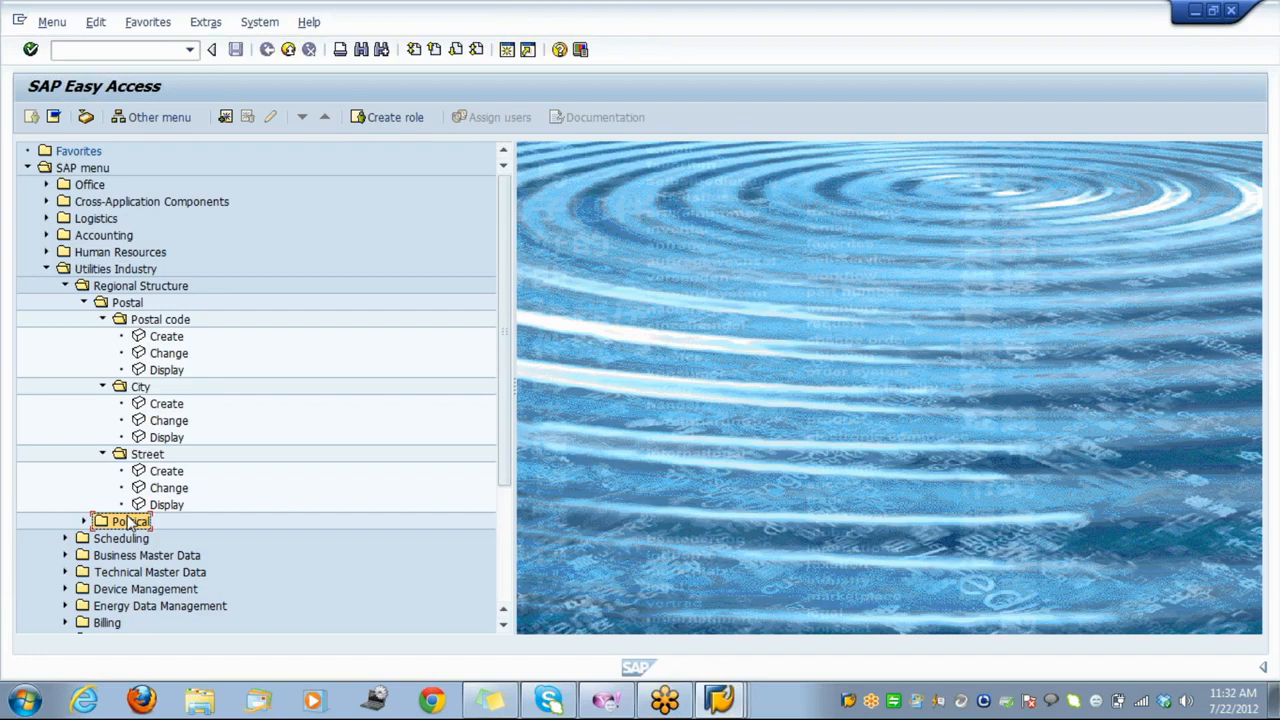
double_click(128, 520)
key("Down")
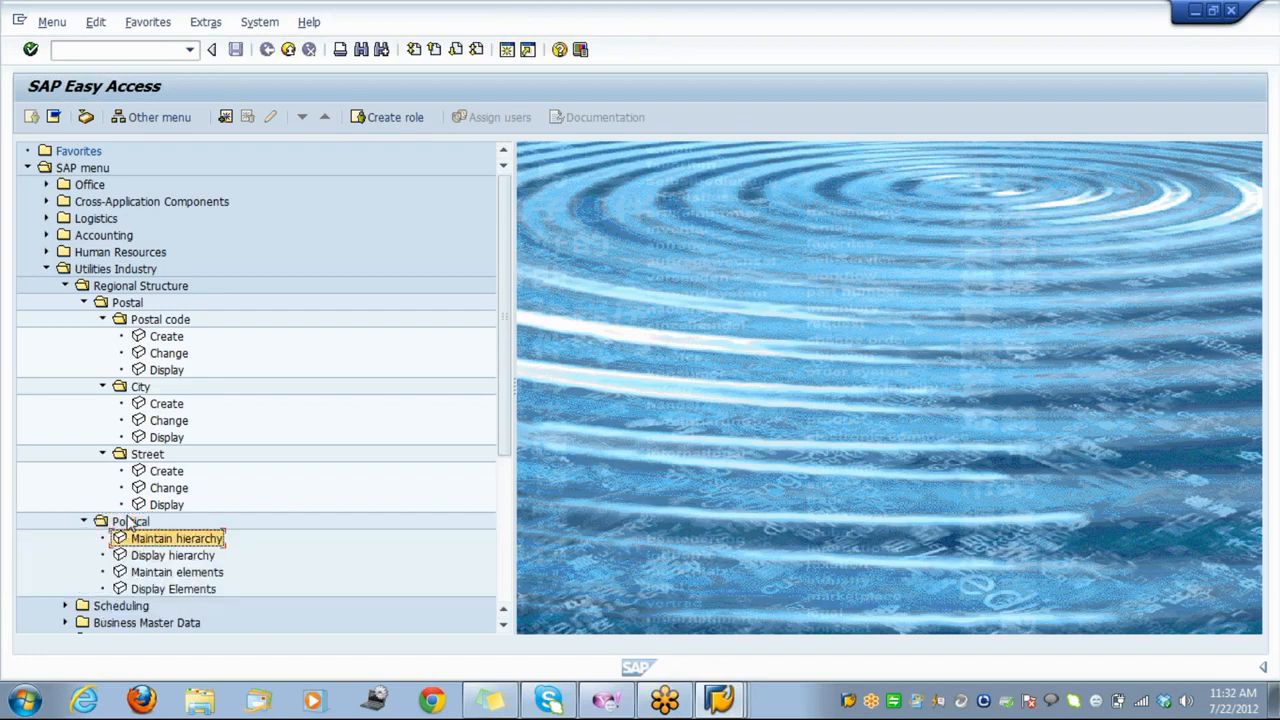
key("Return")
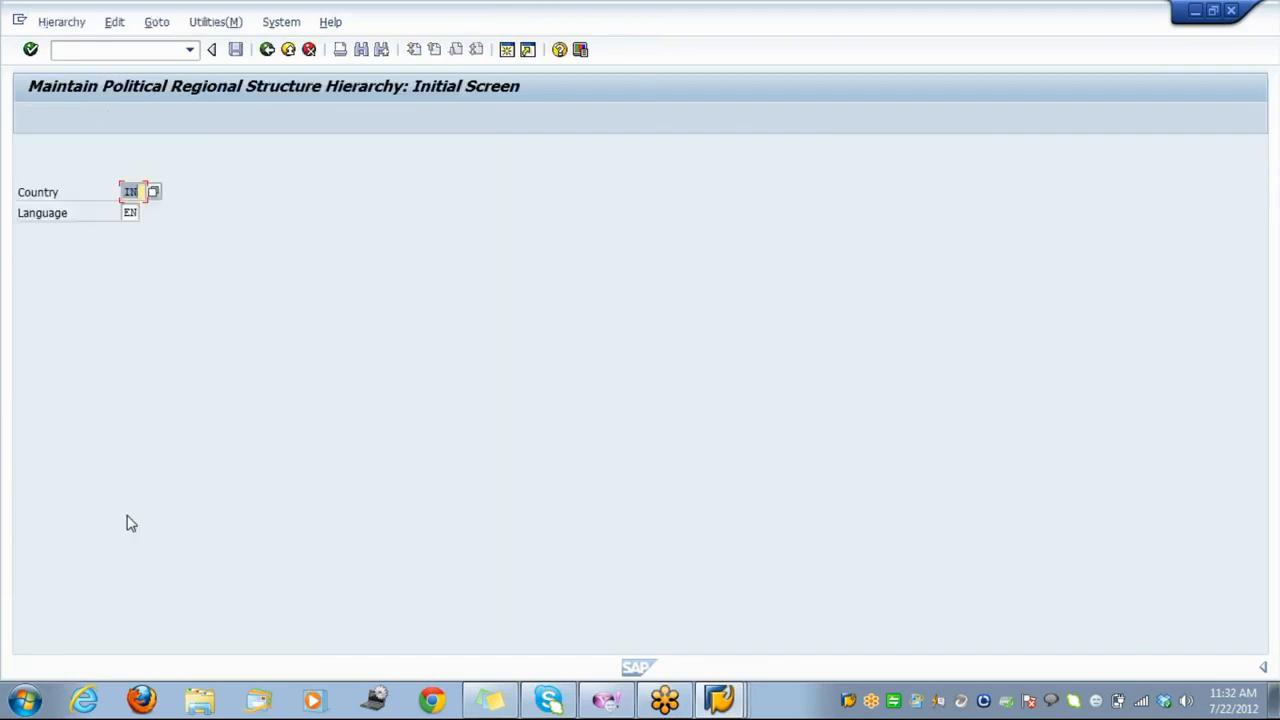
key("Return")
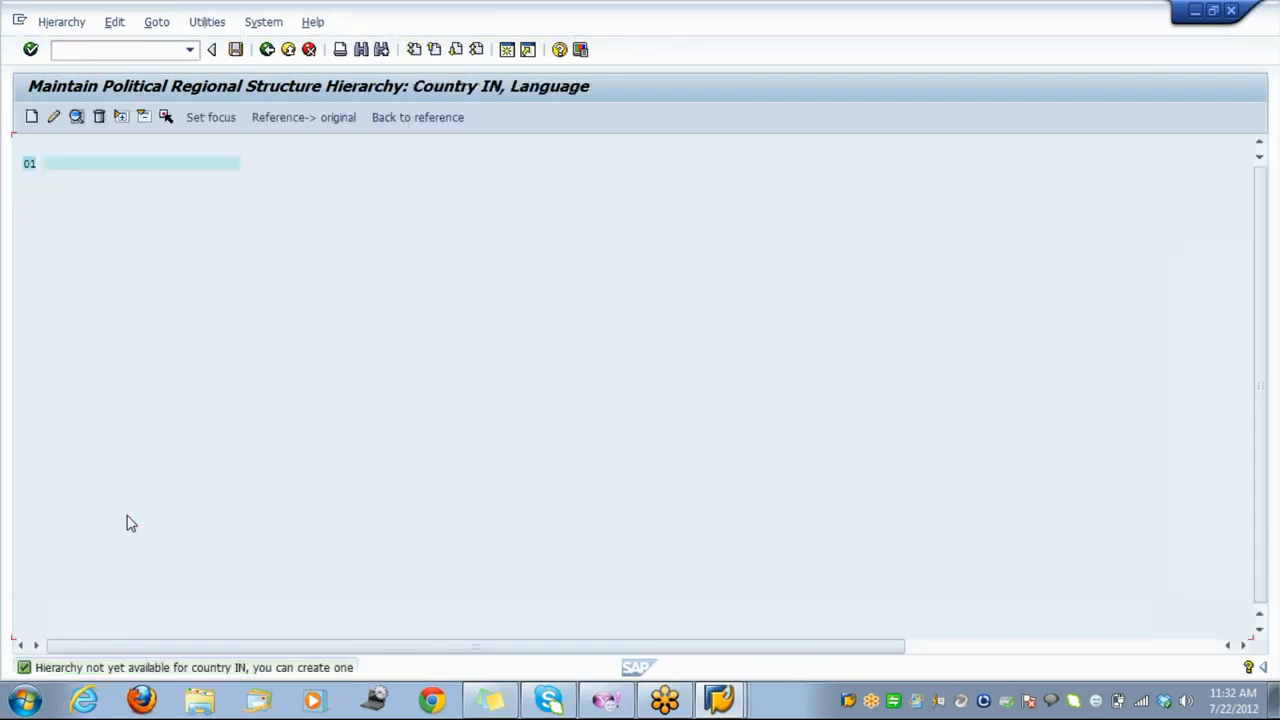
Create a hierarchy level described as west bengal beneath top level 01.
left_click(87, 166)
left_click(31, 117)
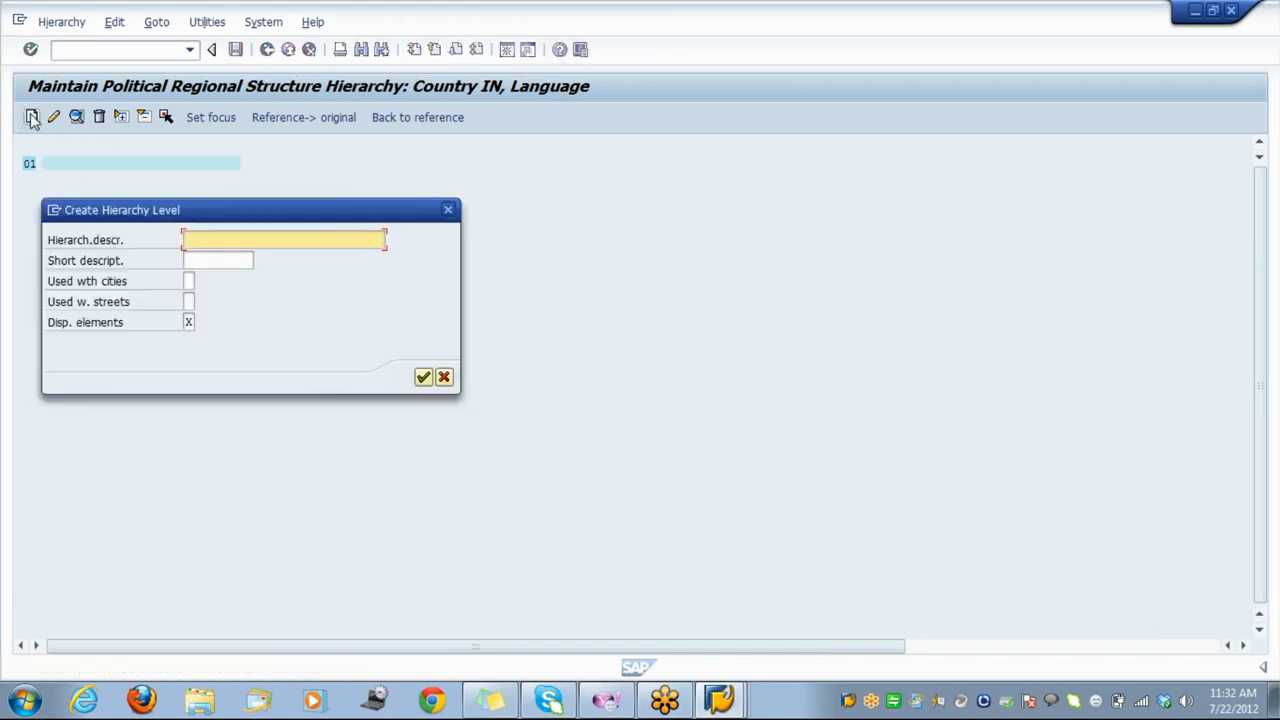
type("west bengal")
key("Return")
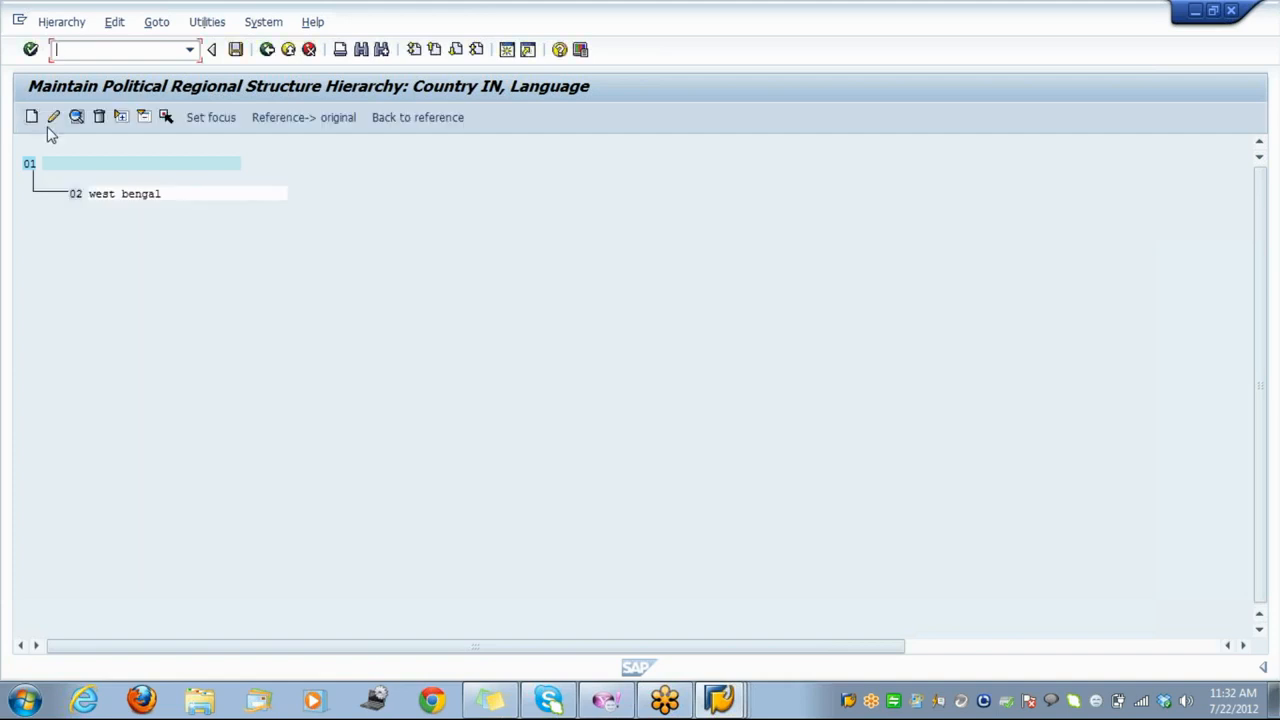
Create a hierarchy level described as kolkata beneath west bengal.
left_click(155, 200)
left_click(31, 118)
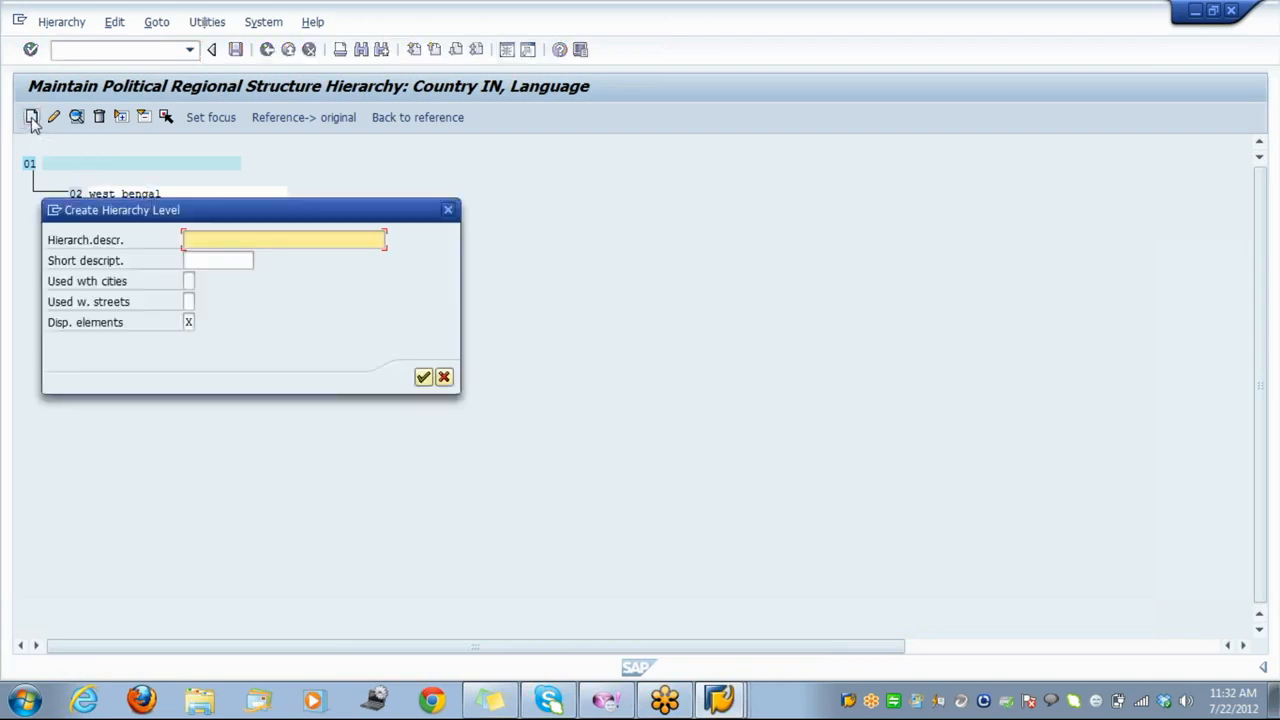
type("kolkata")
key("Return")
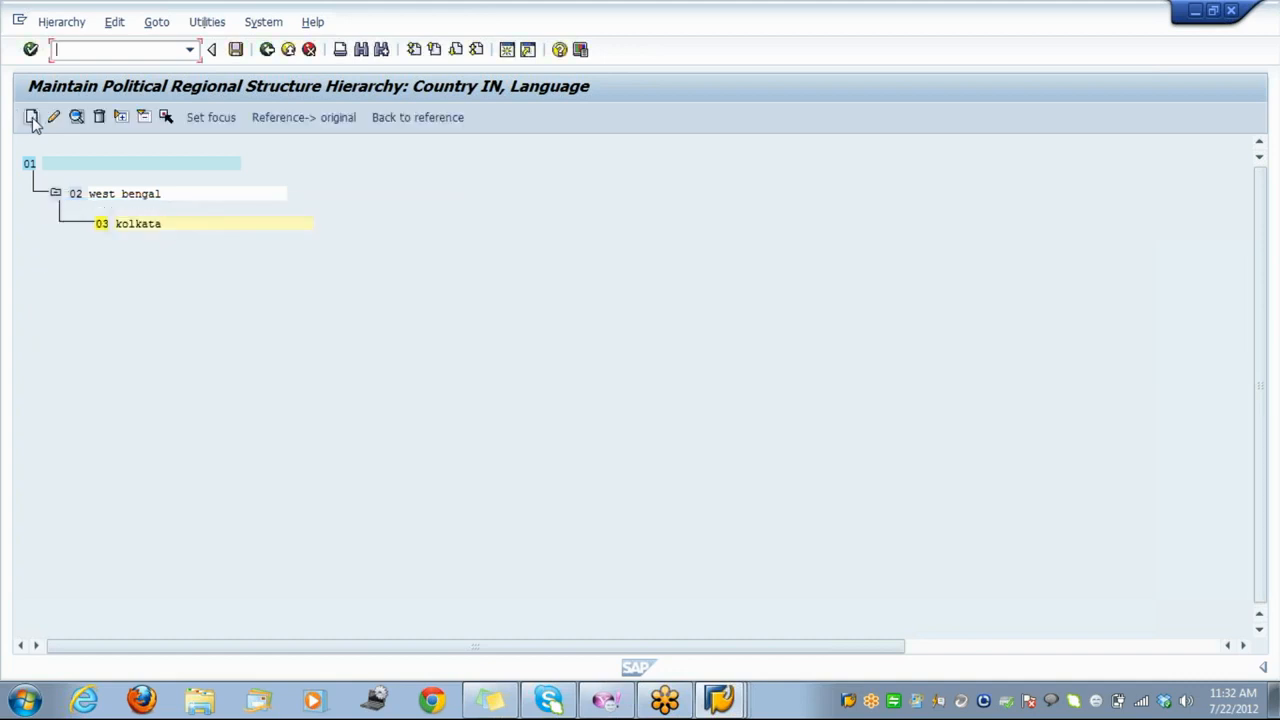
Create a hierarchy level described as salt lake beneath kolkata.
double_click(171, 225)
left_click(31, 118)
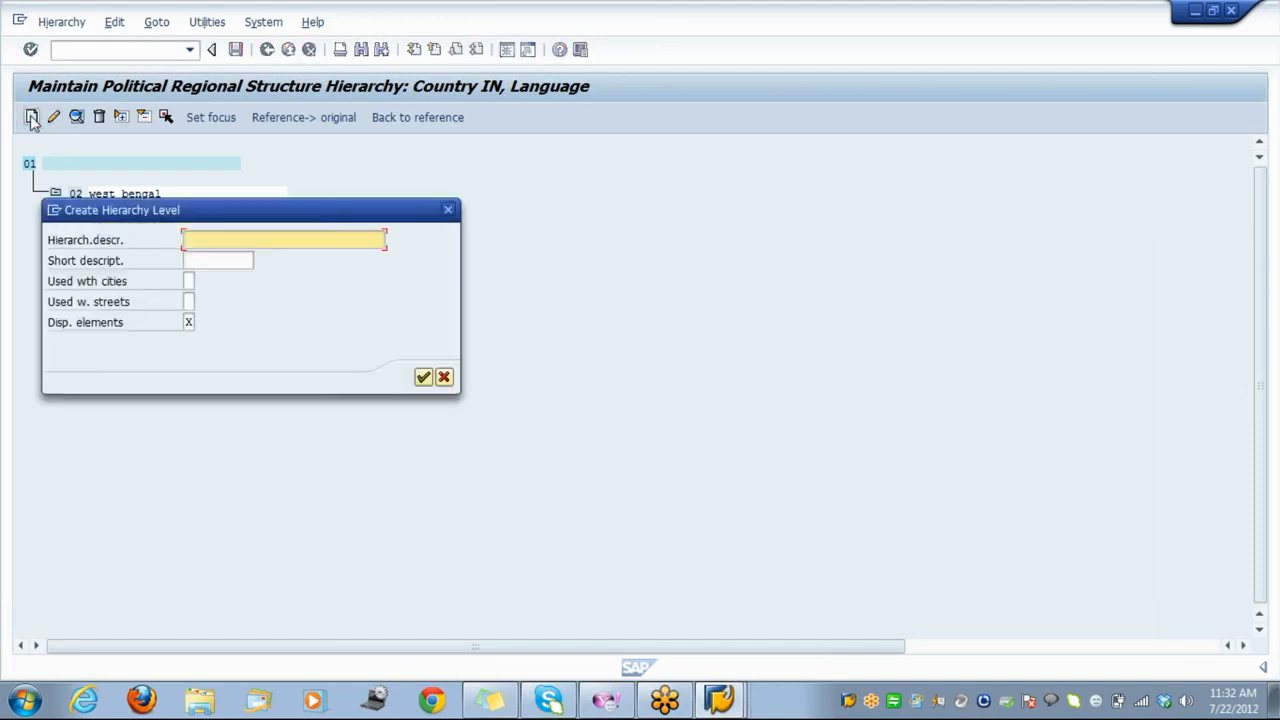
type("salt lake")
key("Return")
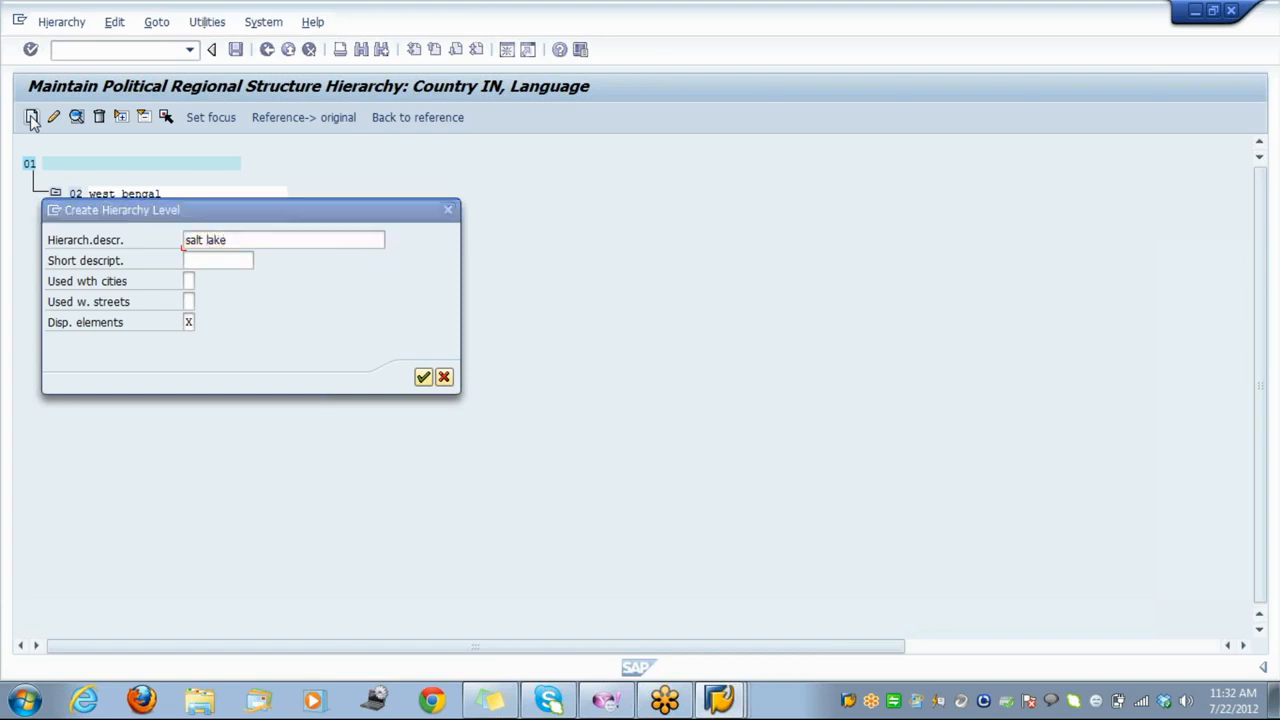
Create a hierarchy level described as sector4 beneath salt lake.
left_click(229, 257)
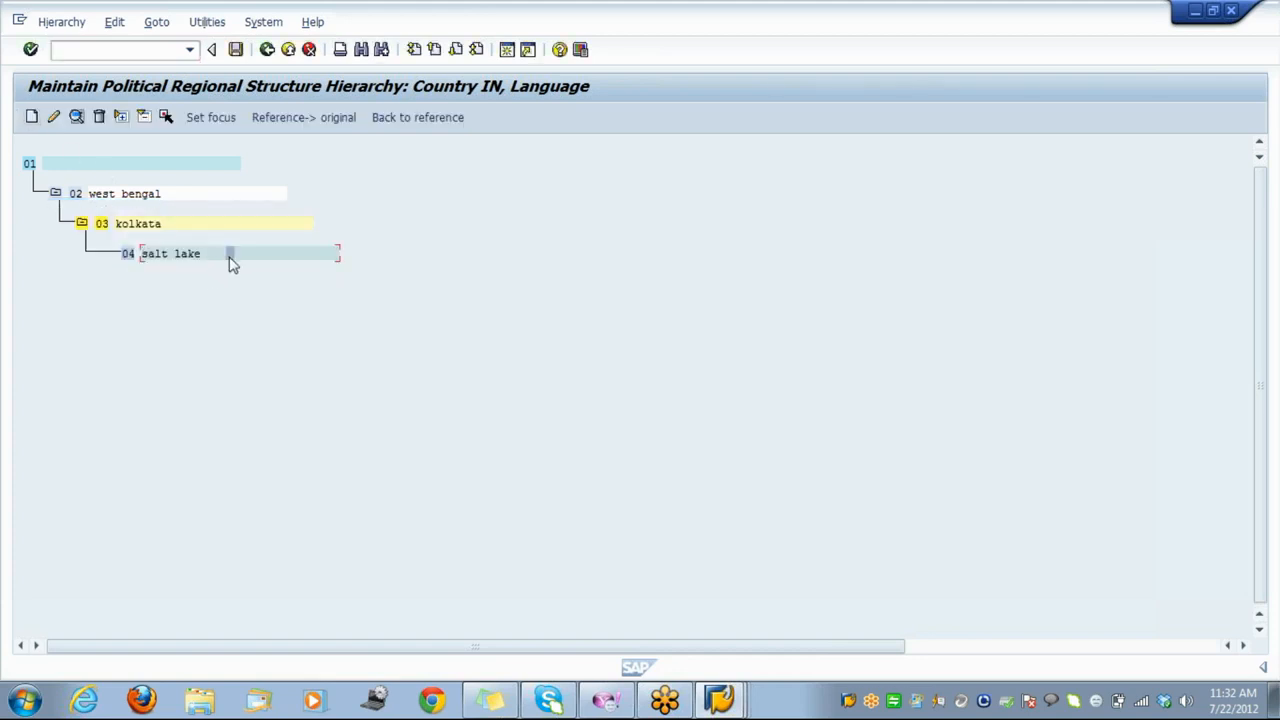
left_click(32, 118)
type("s")
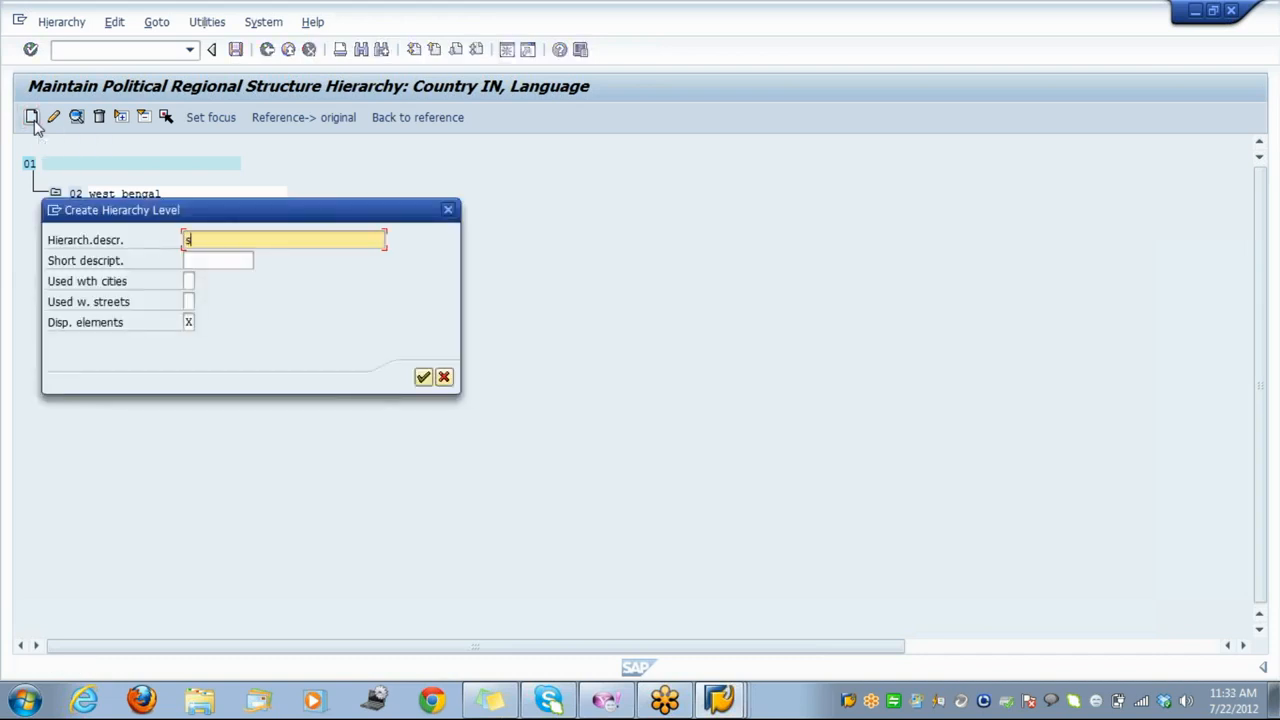
type("ector4")
key("Return")
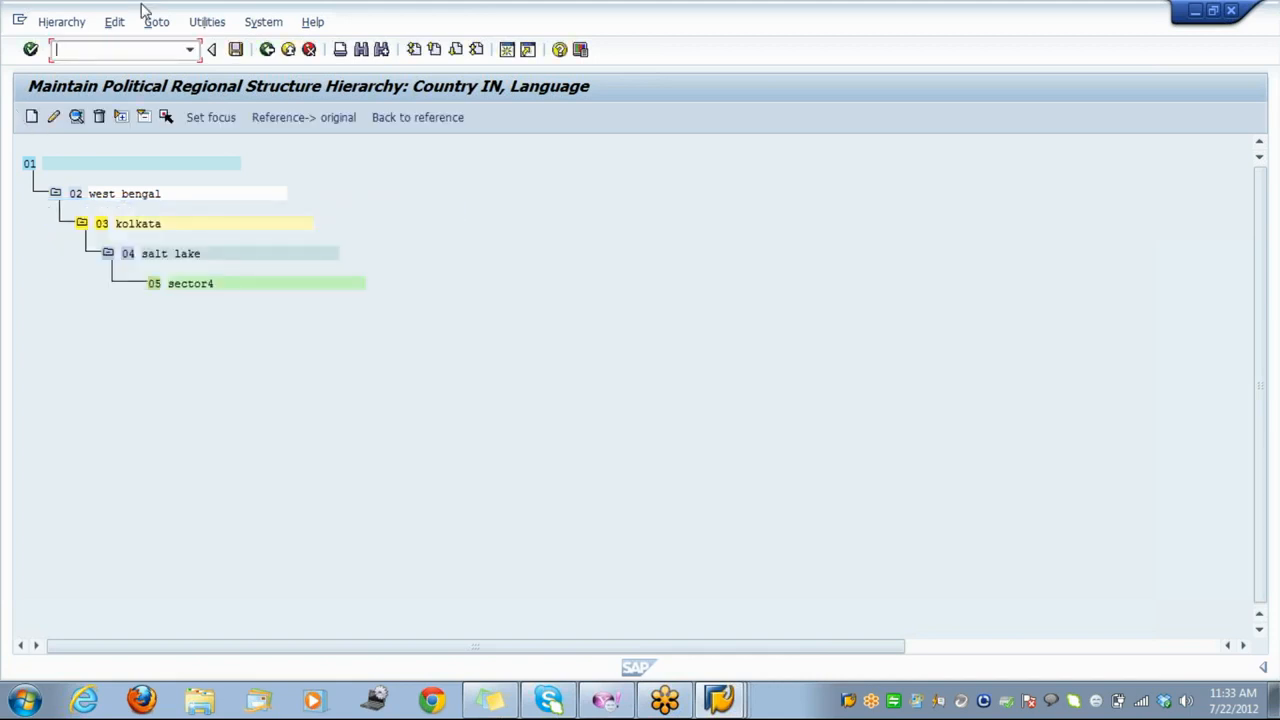
Save the political hierarchy, reopen it for country IN to check its levels, and return to the SAP Easy Access screen.
left_click(236, 50)
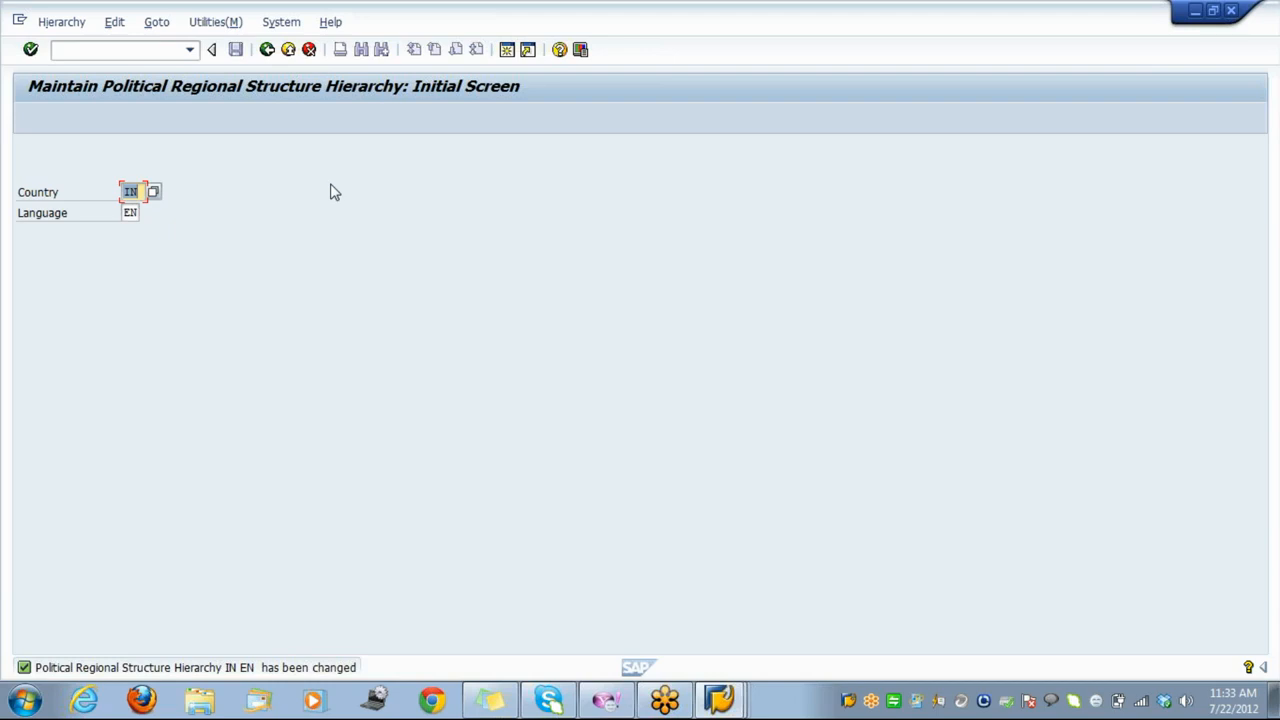
key("Return")
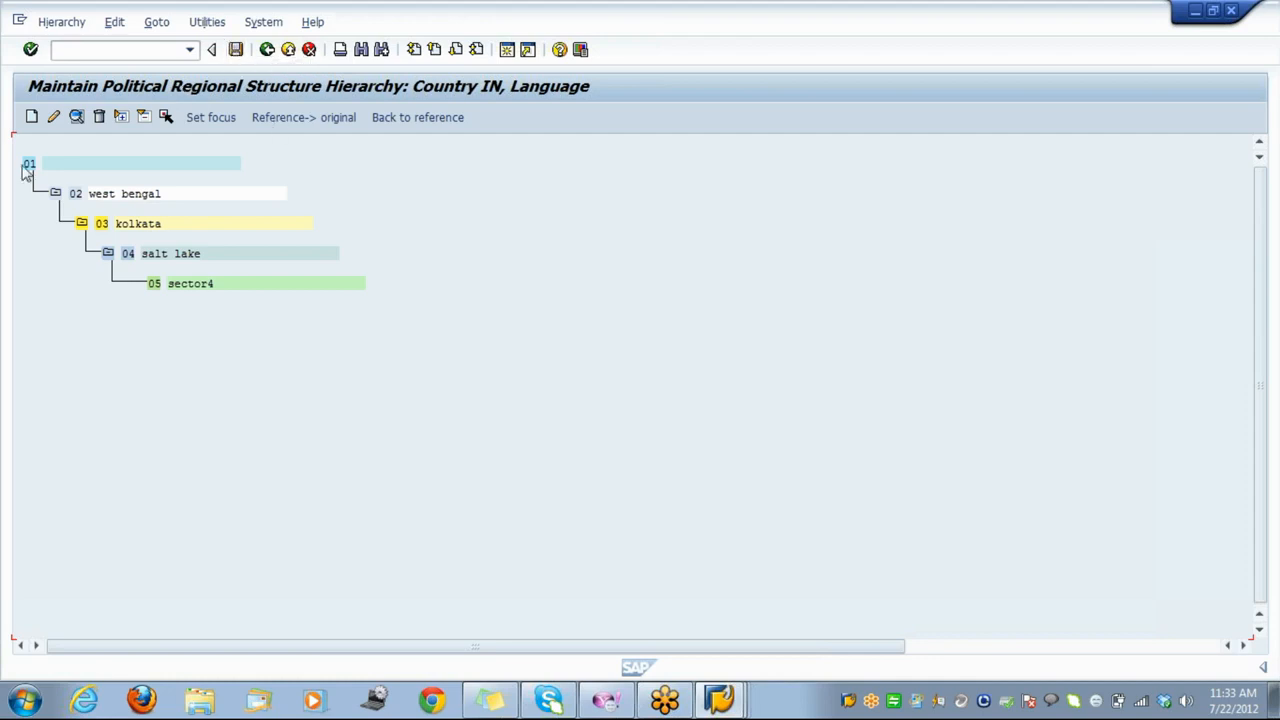
left_click(267, 50)
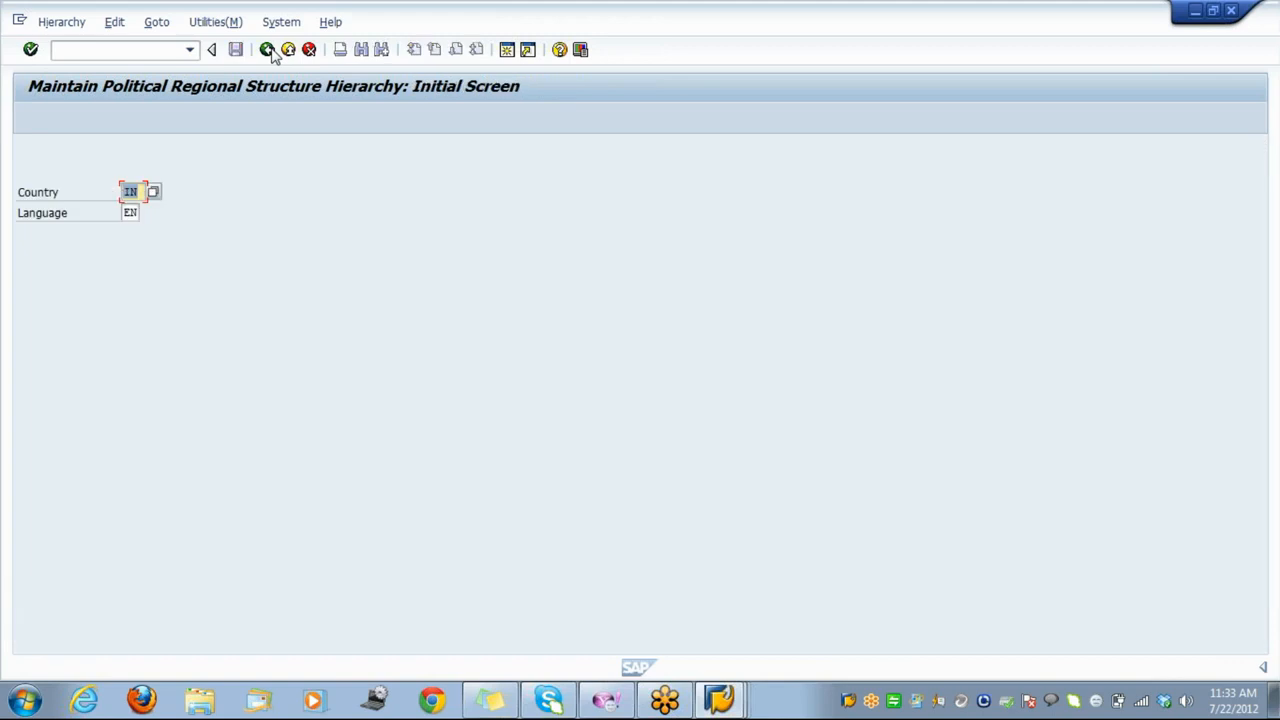
left_click(268, 50)
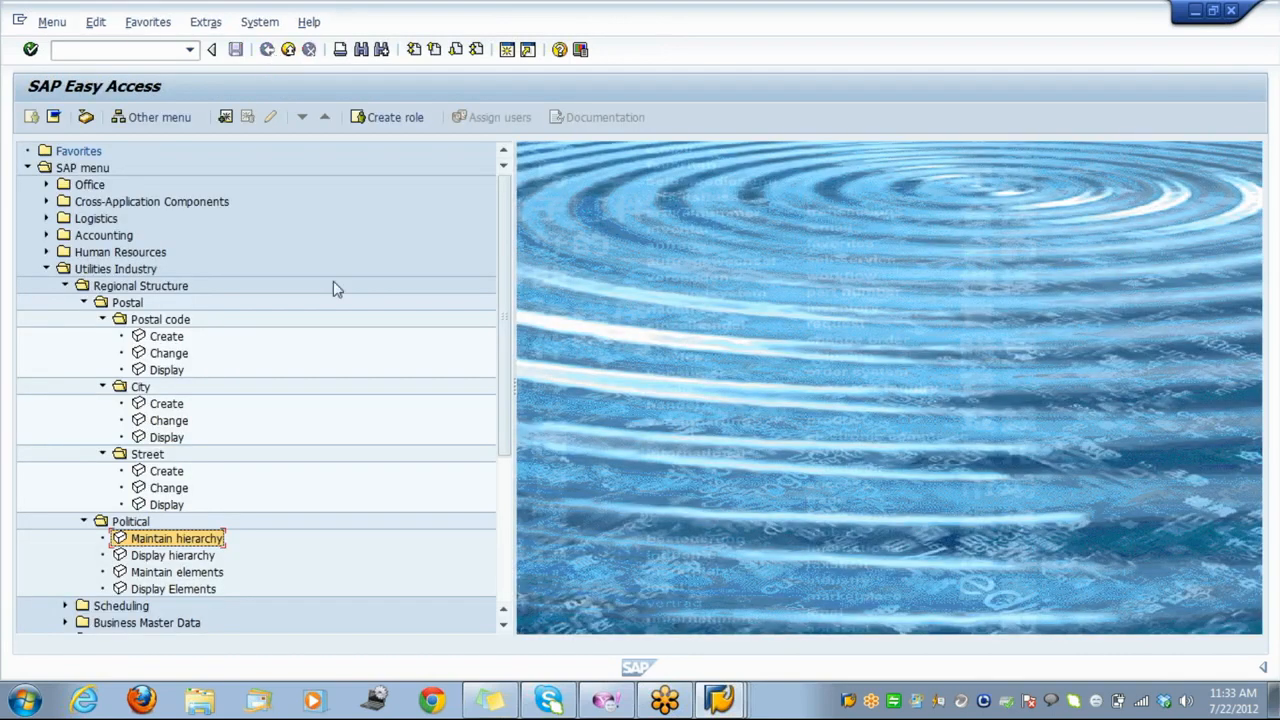
Switch to the Display IMG session, collapse Regional Structure and expand Portioning and Scheduling under Basic Functions.
left_click(728, 700)
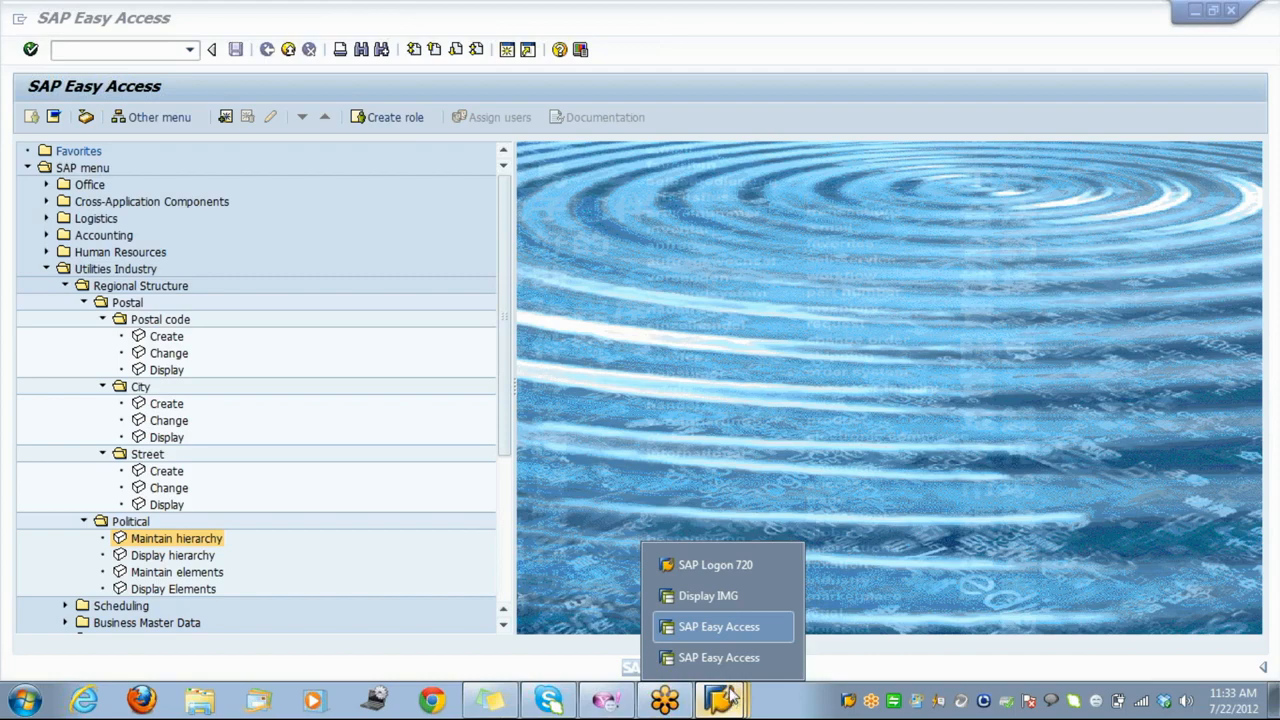
left_click(752, 600)
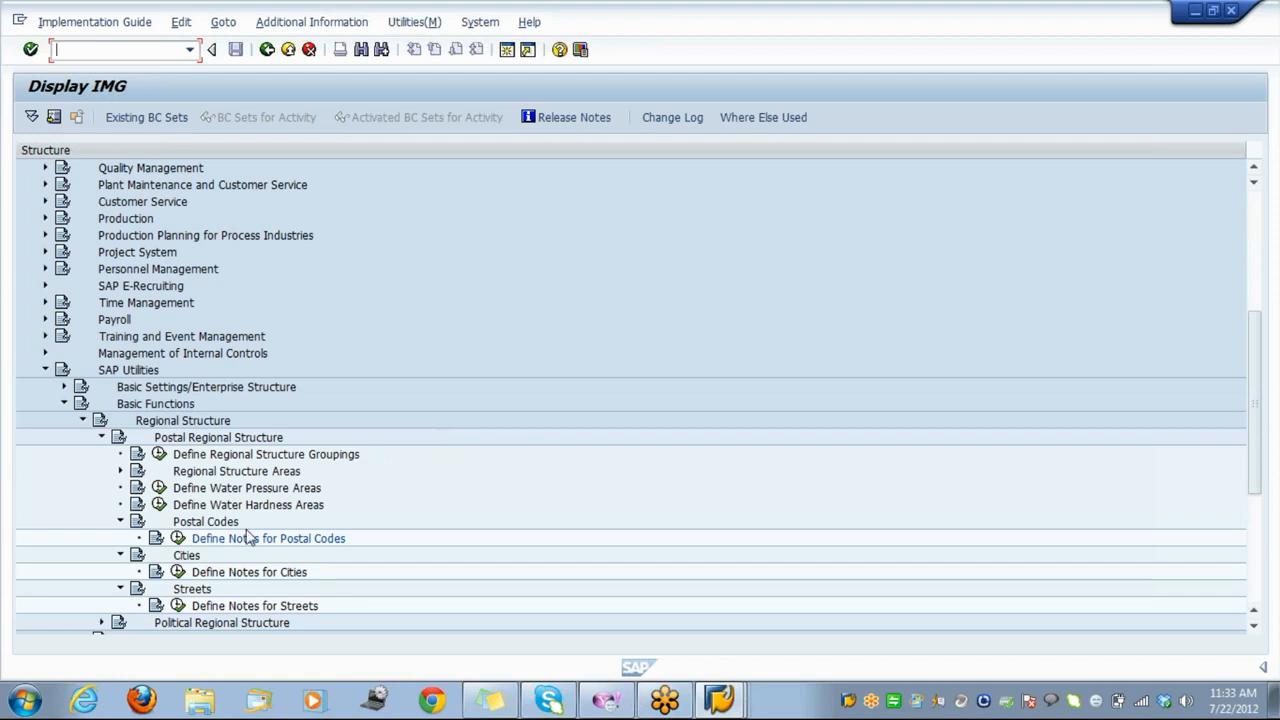
left_click(197, 427)
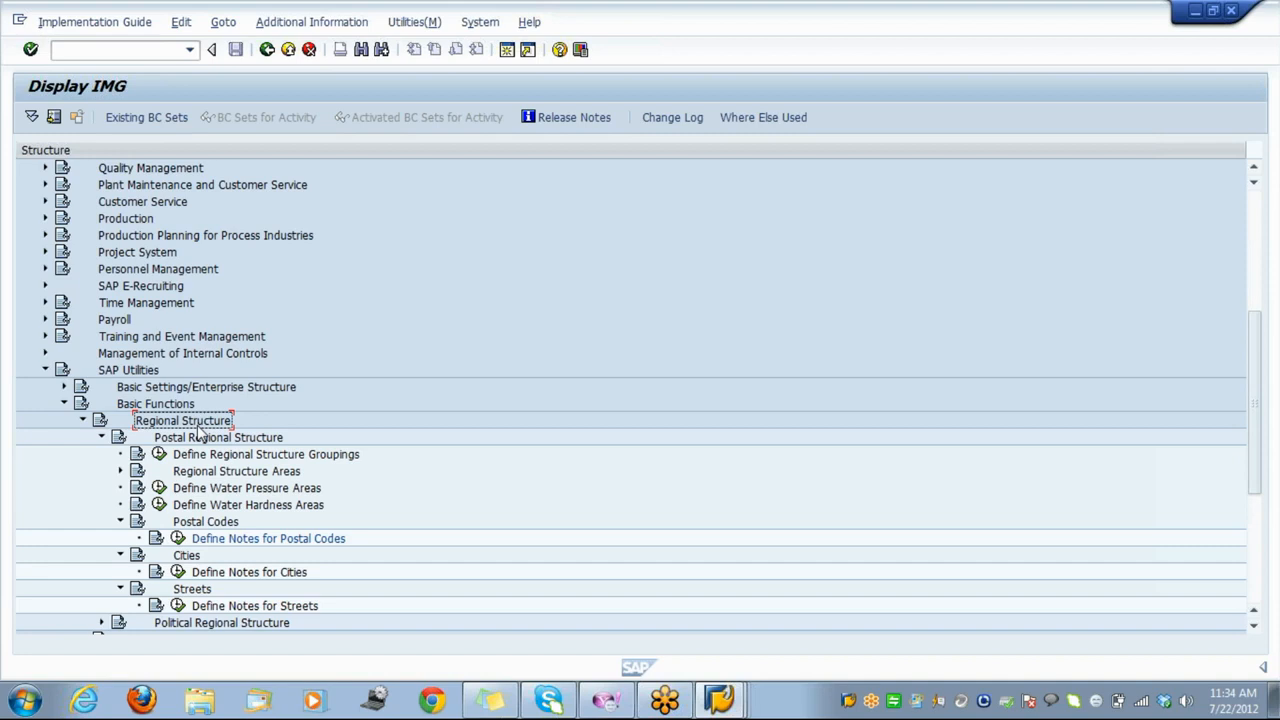
double_click(199, 428)
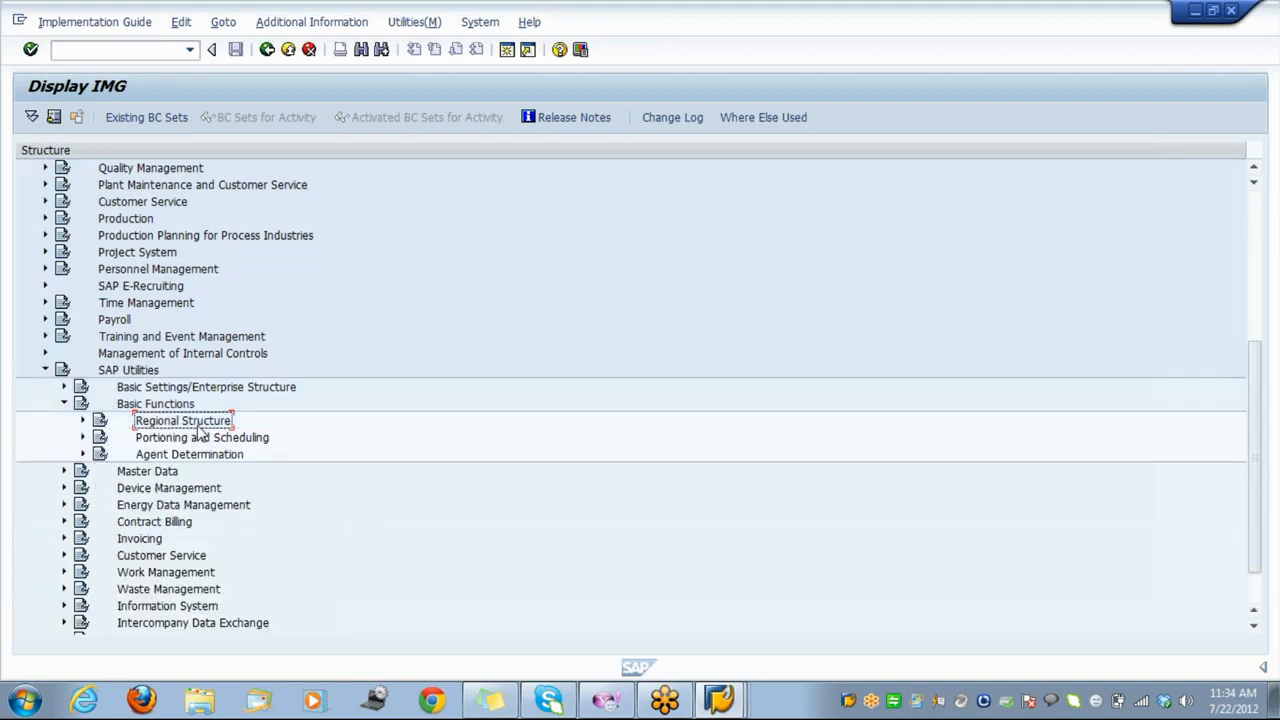
key("Down")
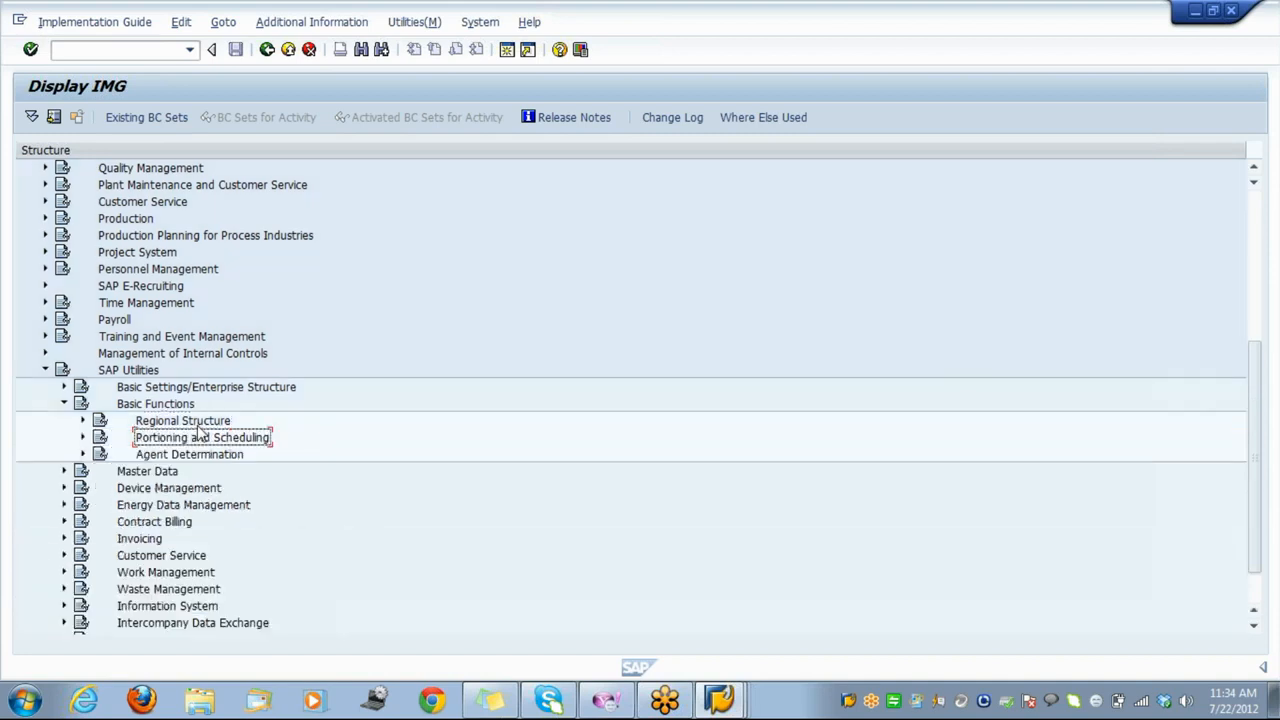
key("Right")
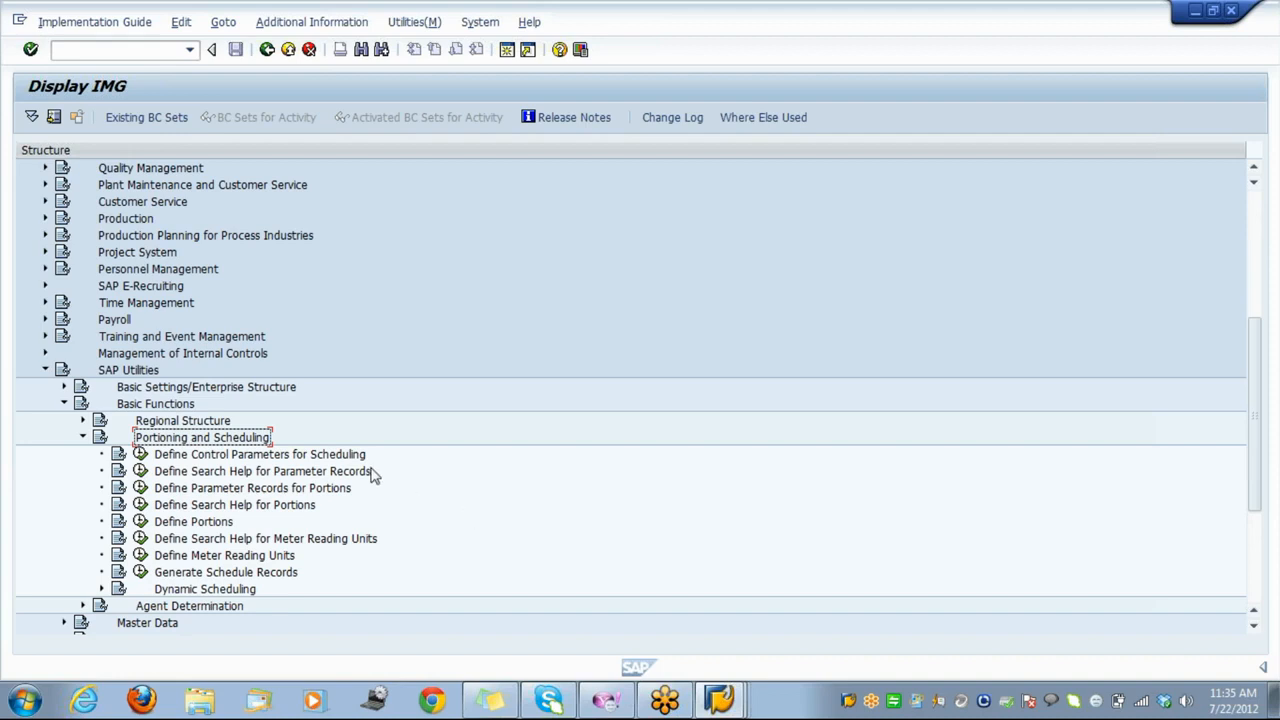
View the control parameters for scheduling and return to the implementation guide.
left_click(268, 456)
left_click(141, 455)
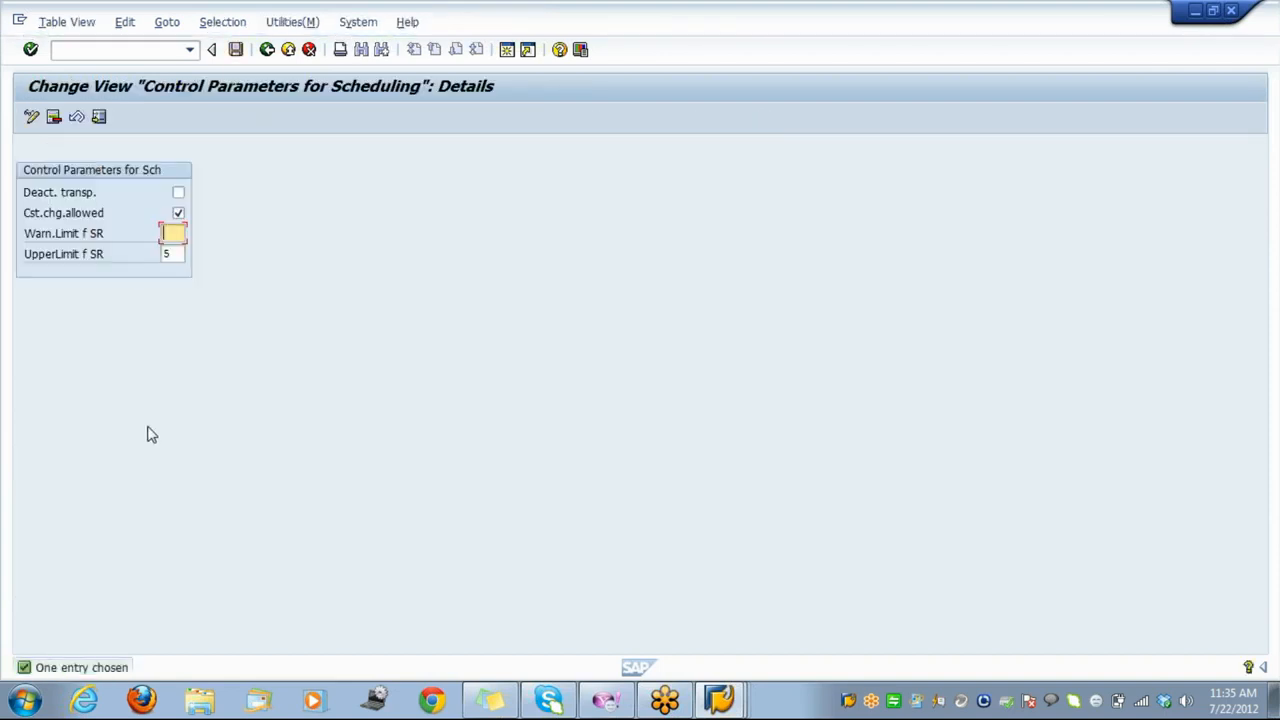
left_click(289, 52)
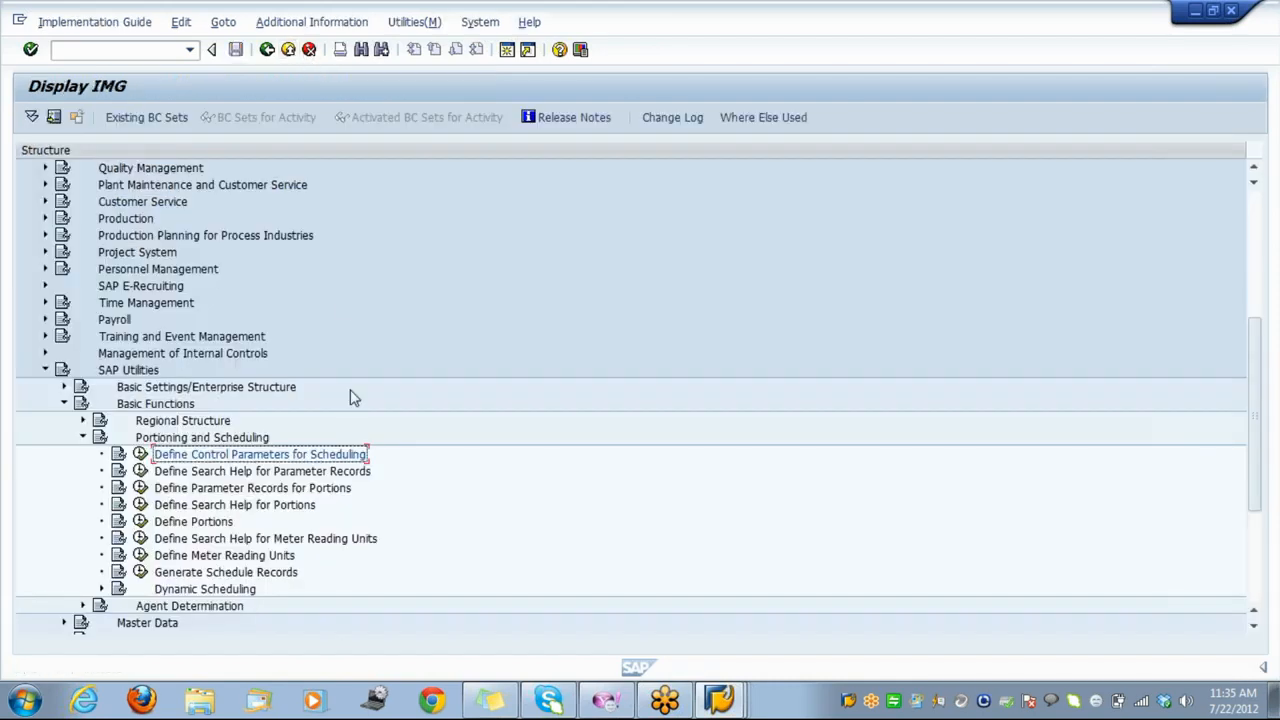
Start creating parameter record TATA for portions with the description "Tatat para meter records".
left_click(141, 487)
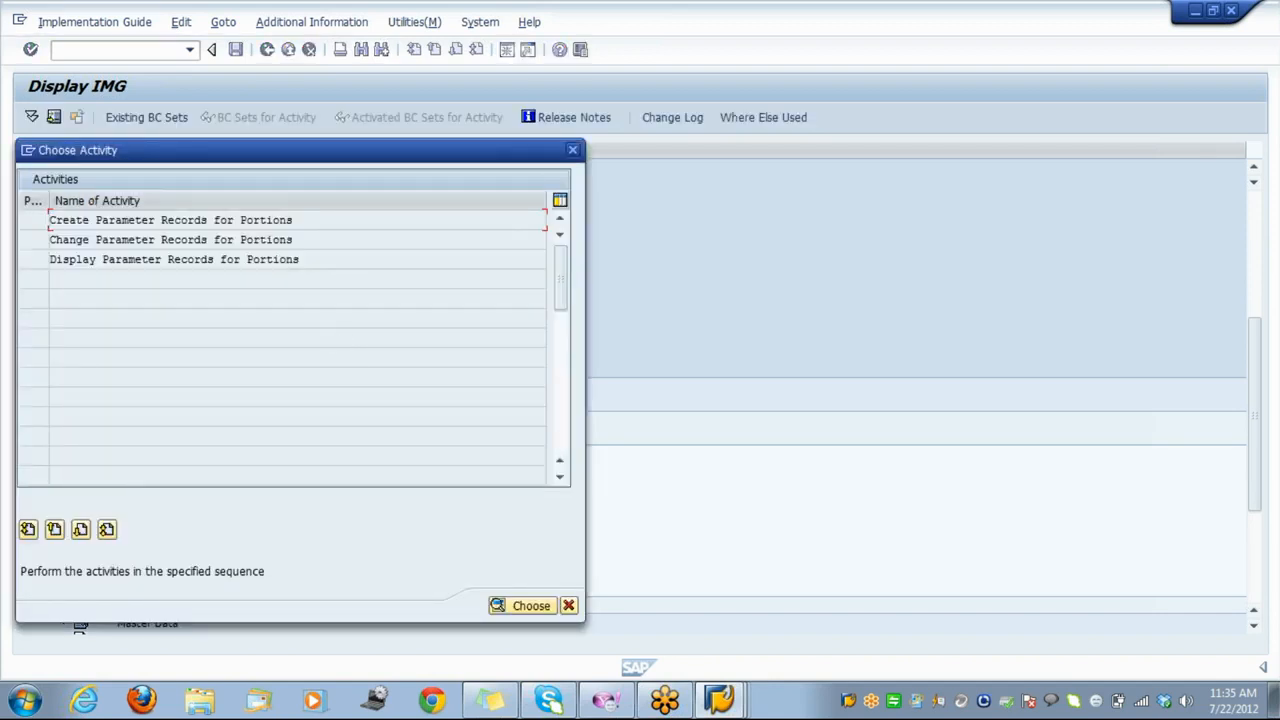
double_click(252, 221)
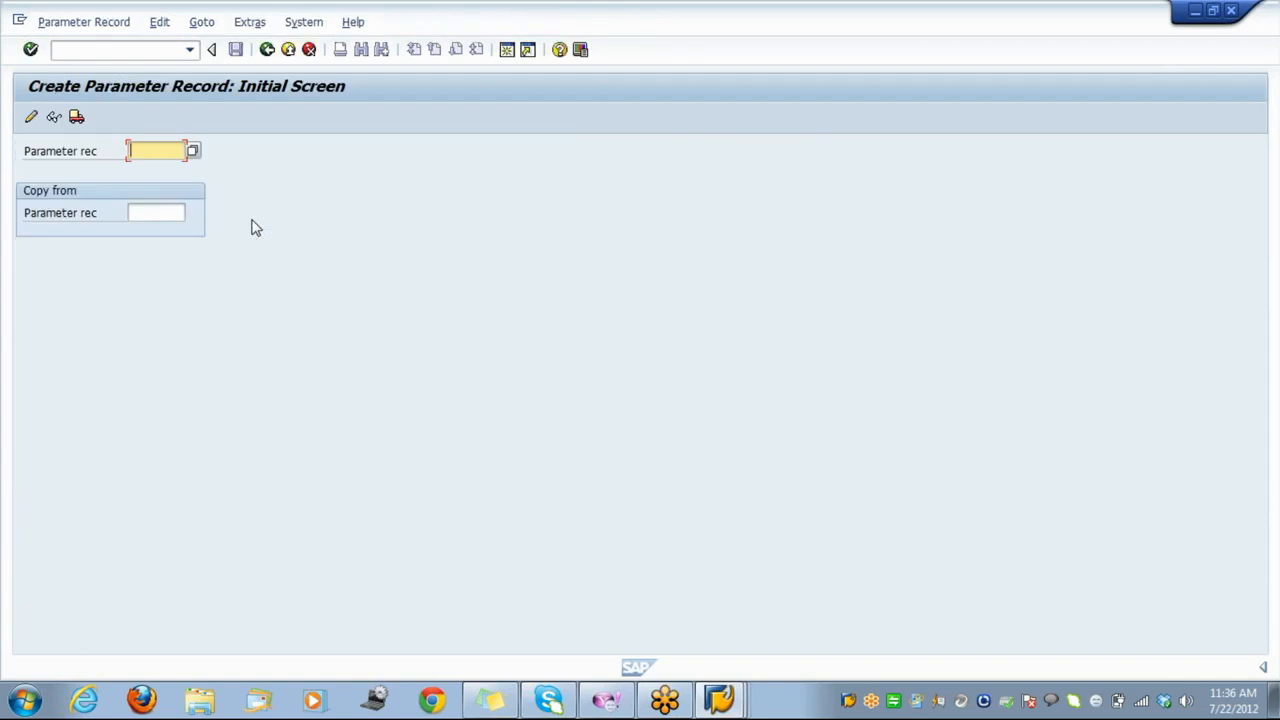
type("tata")
key("Return")
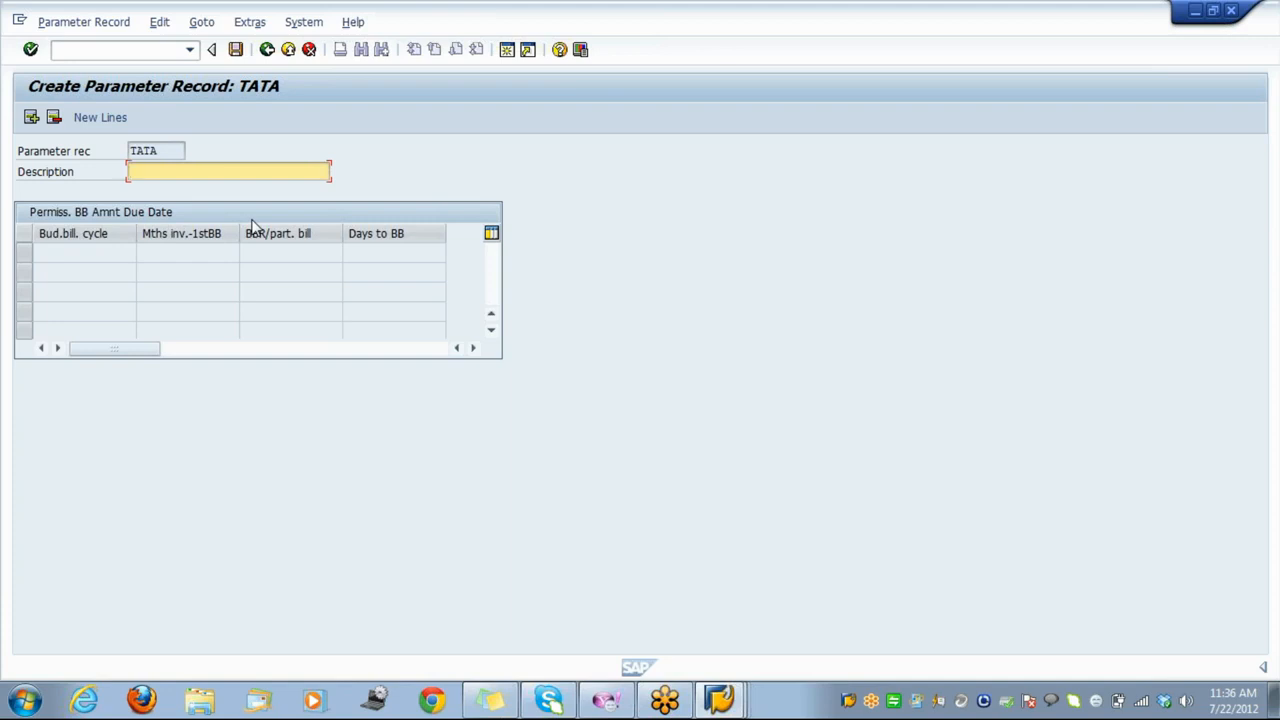
type("Tatat para meter records")
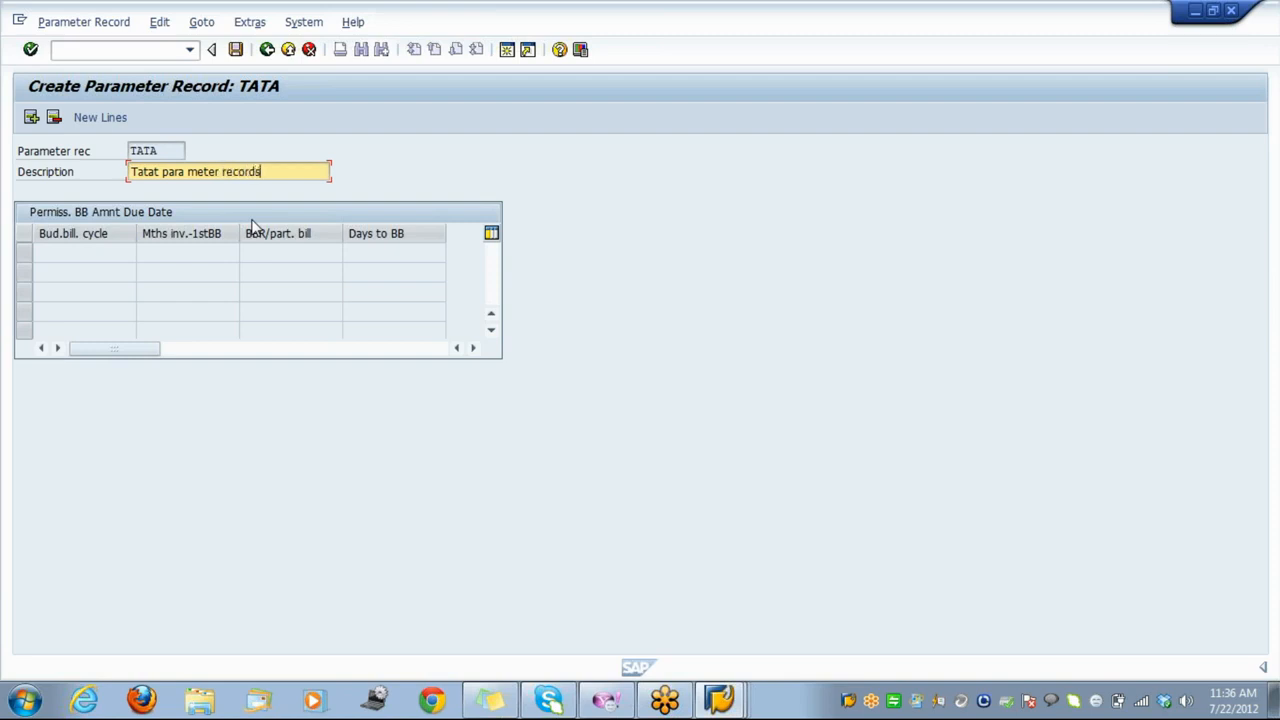
key("shift+Home")
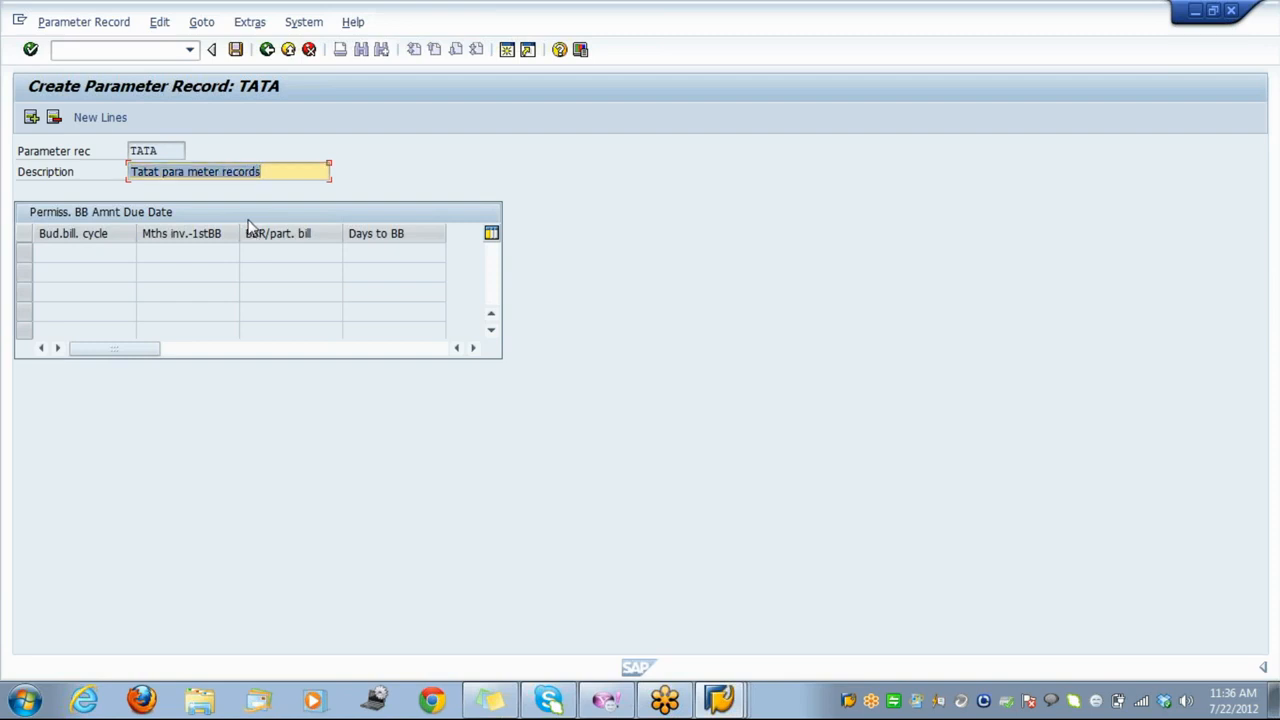
Try to insert a line in the permissible budget billing due date table and view the available budget billing cycles.
left_click(132, 256)
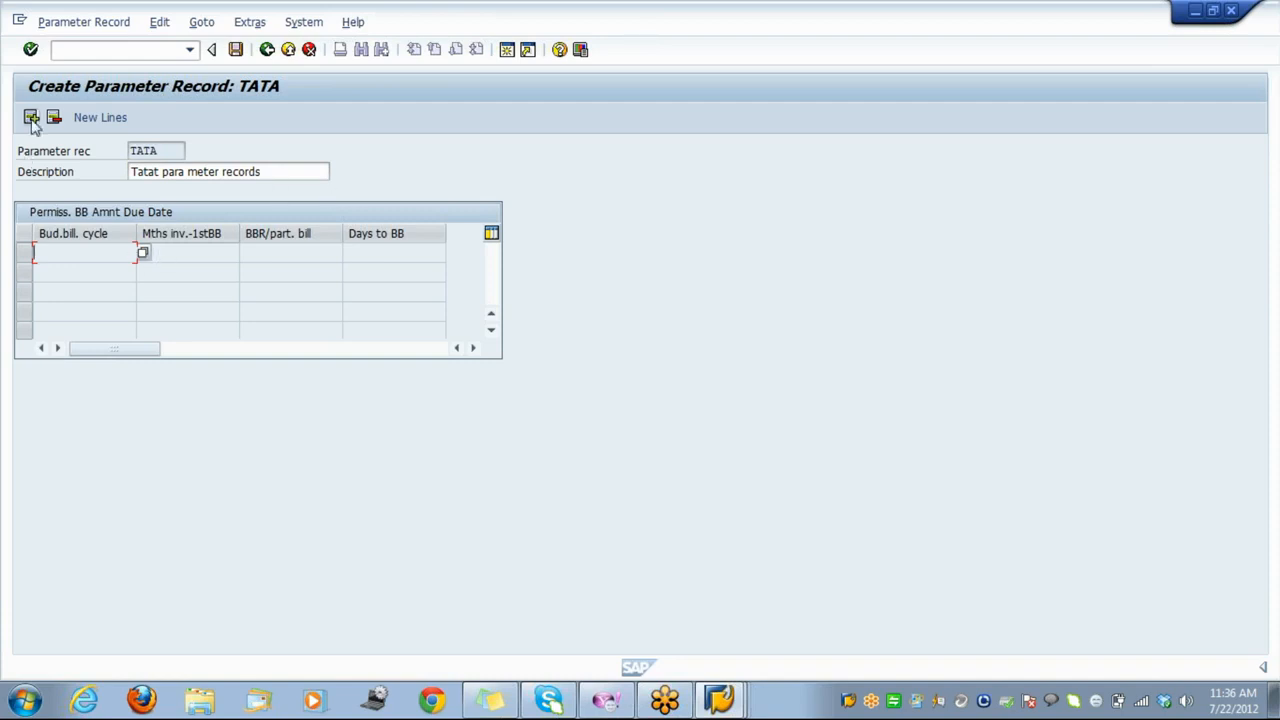
key("shift+Tab")
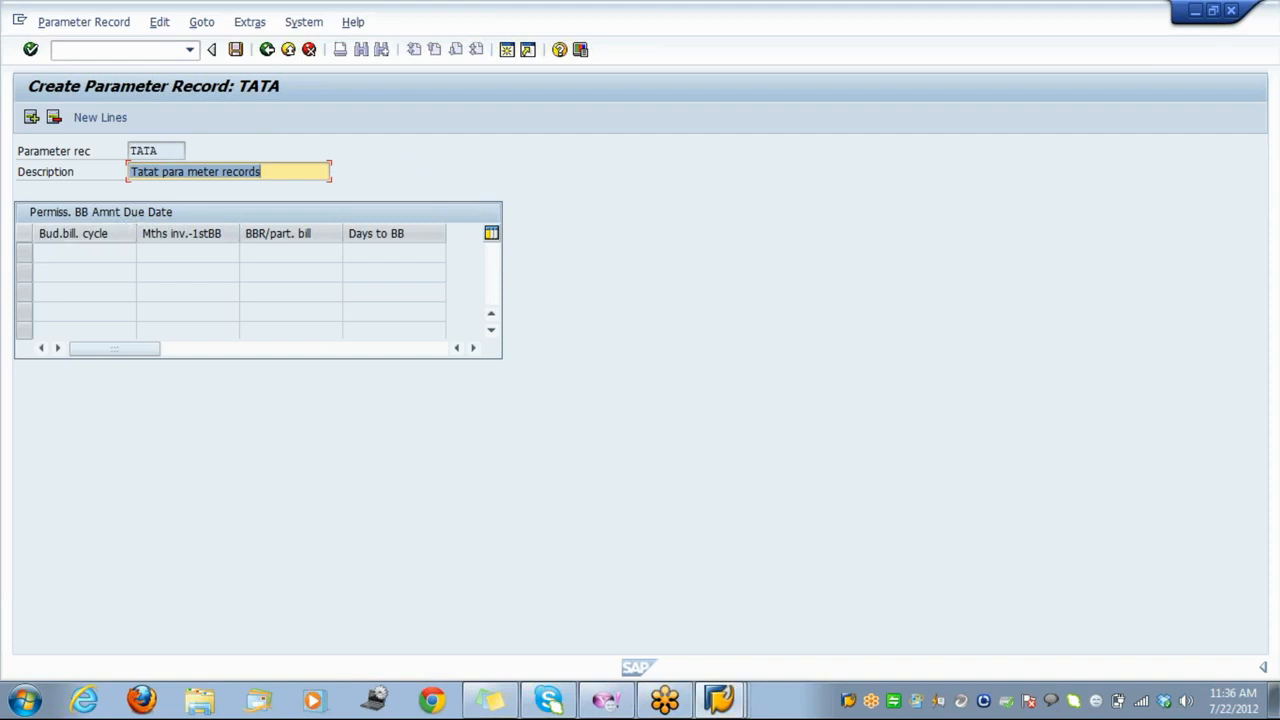
left_click(34, 121)
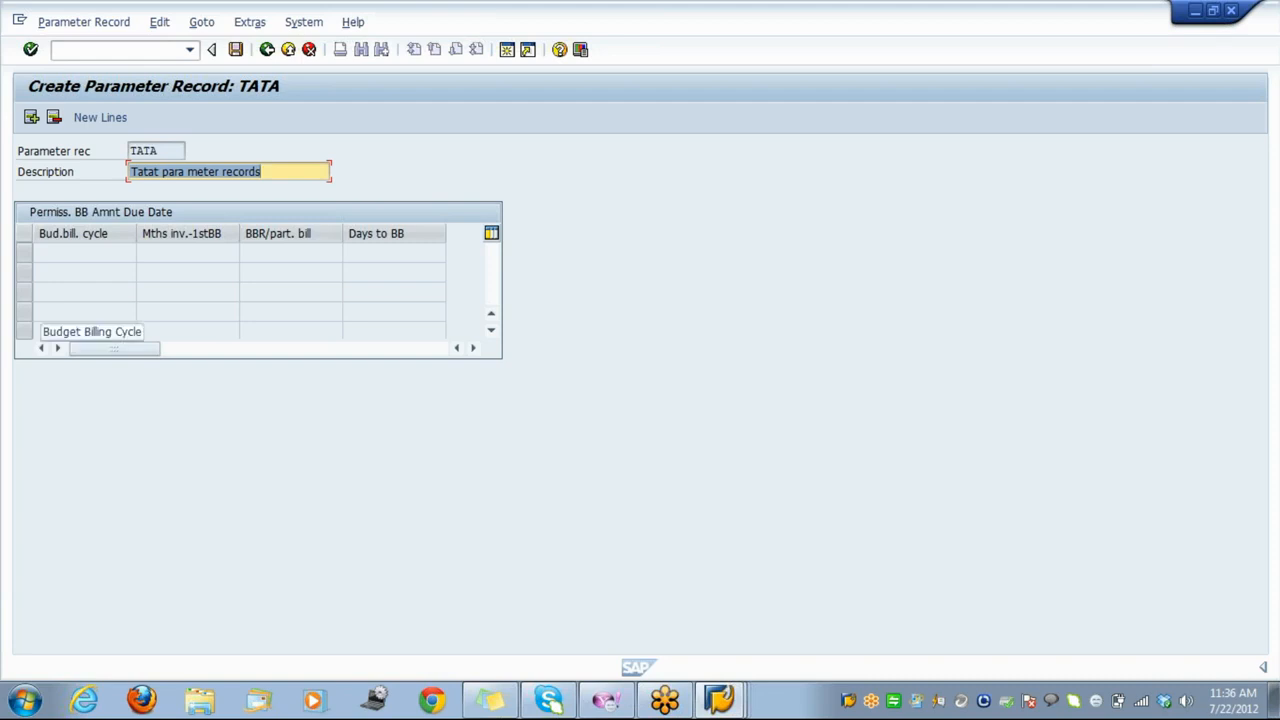
left_click(92, 310)
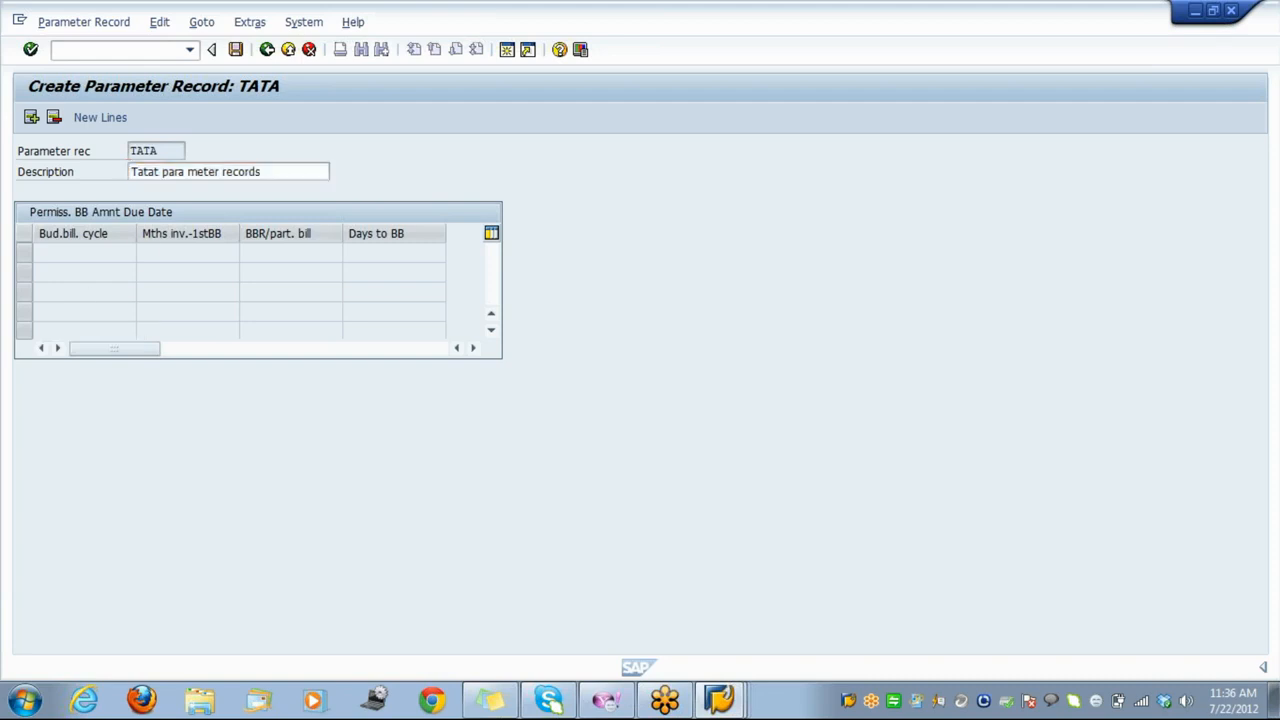
left_click(143, 254)
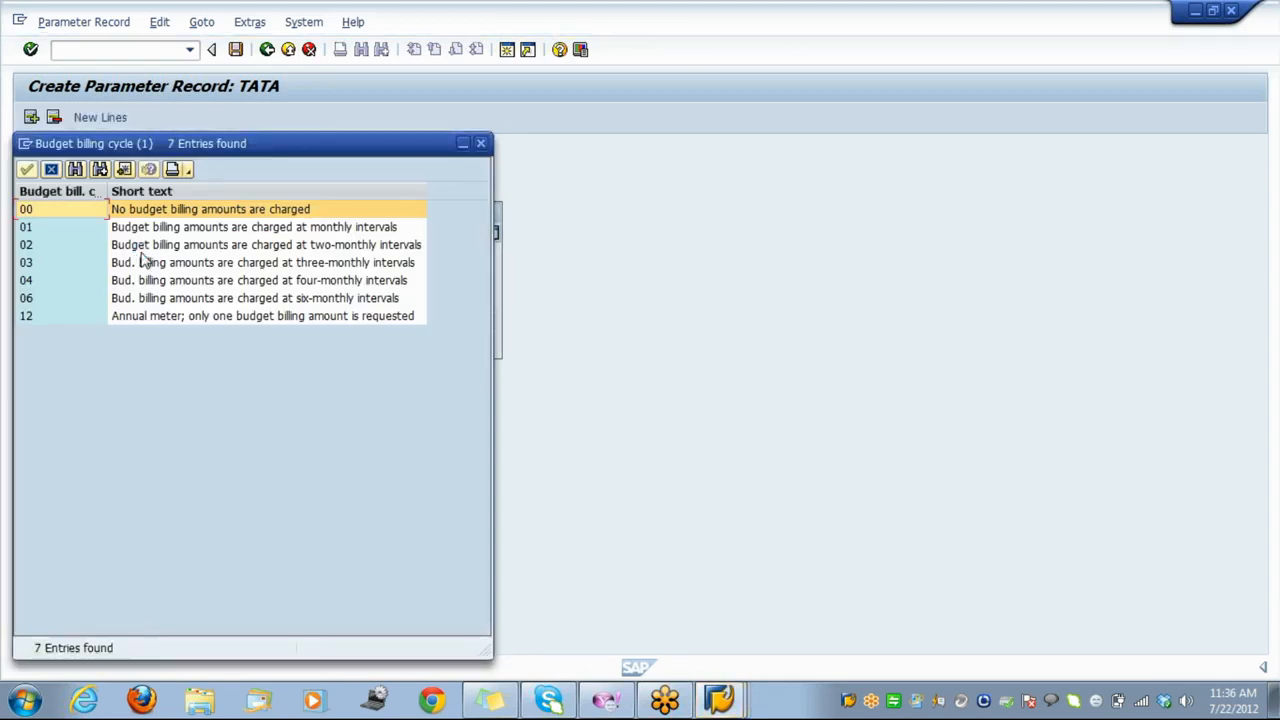
key("Escape")
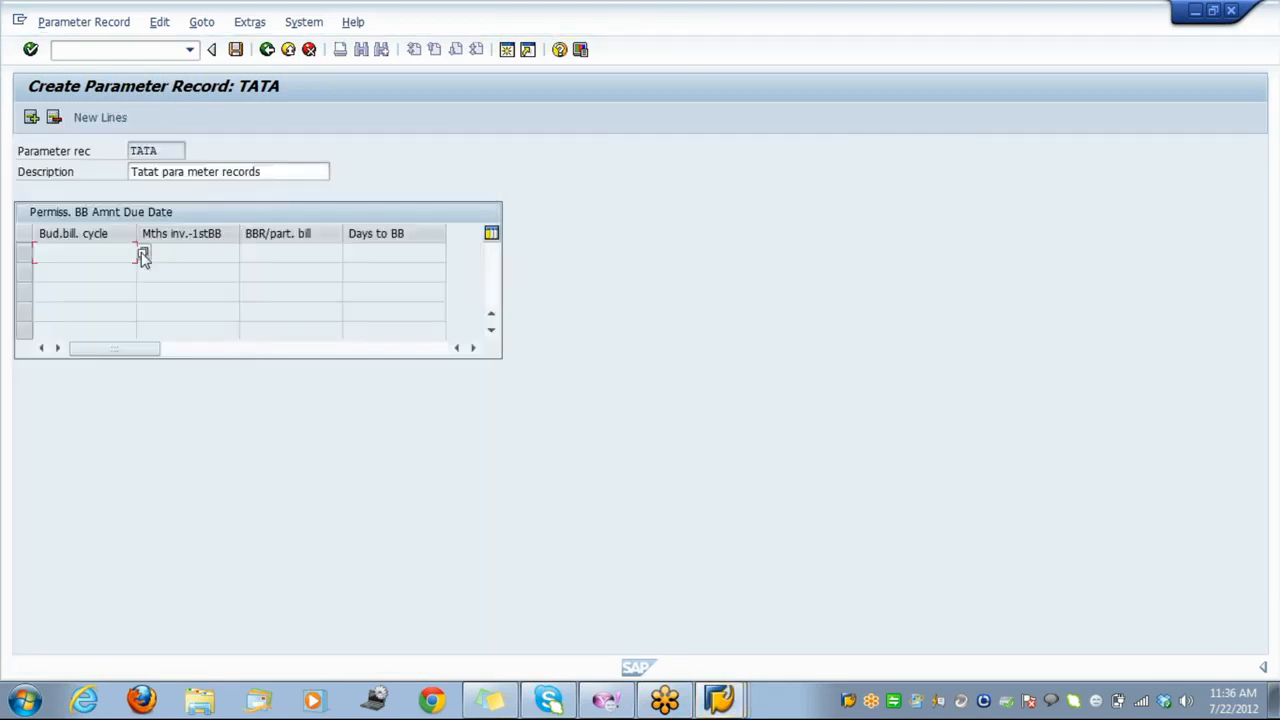
left_click(31, 118)
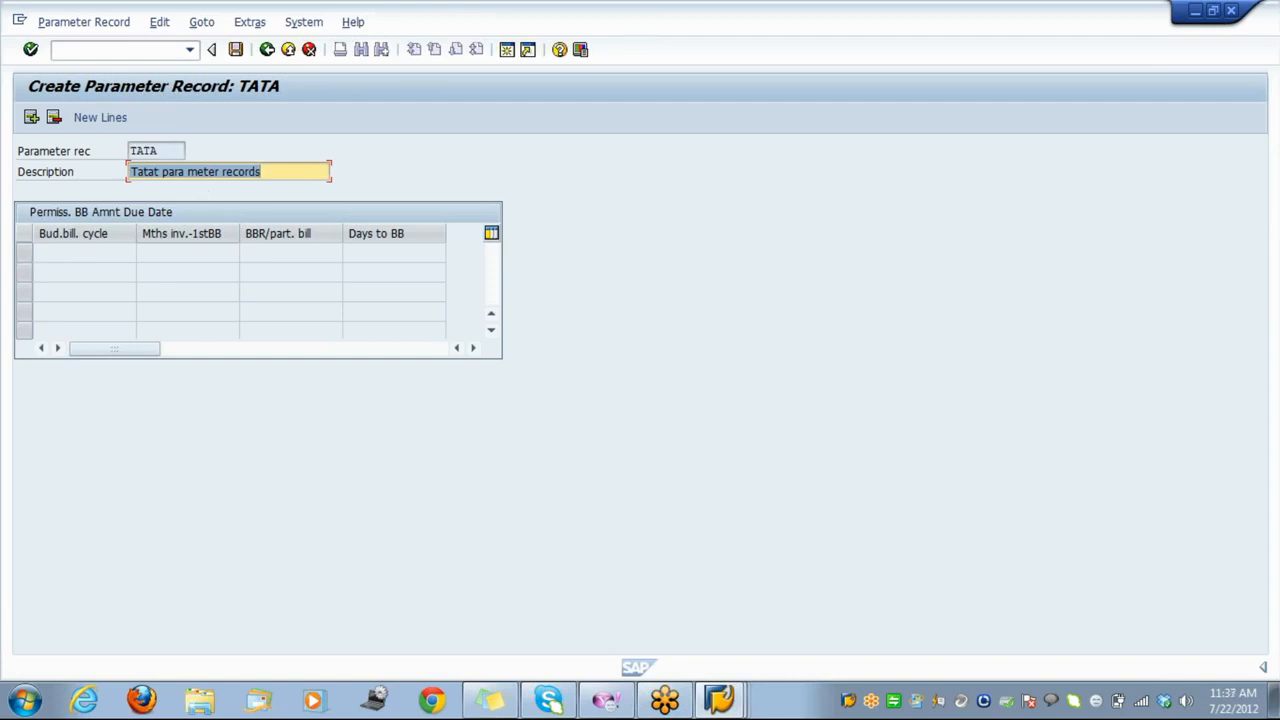
Replace the record description with tata, try inserting a due date line again, and clear the description.
left_click_drag(262, 172, 129, 172)
key("BackSpace")
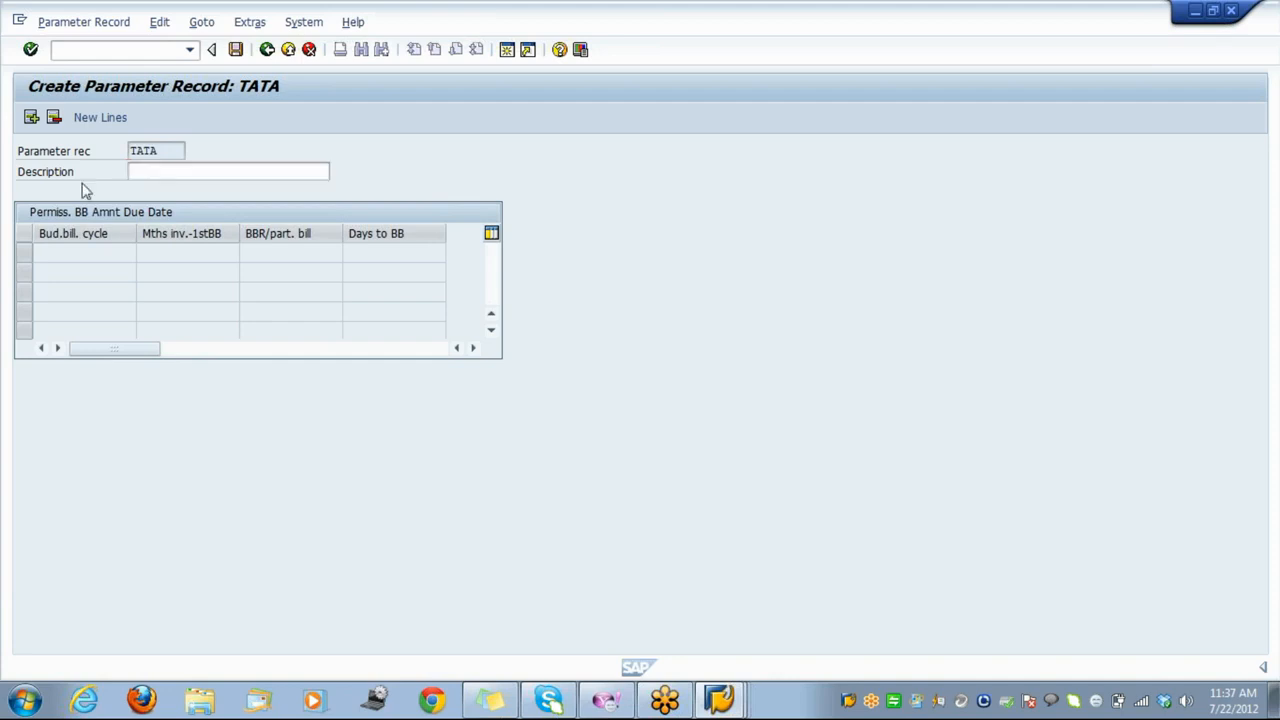
type("tata")
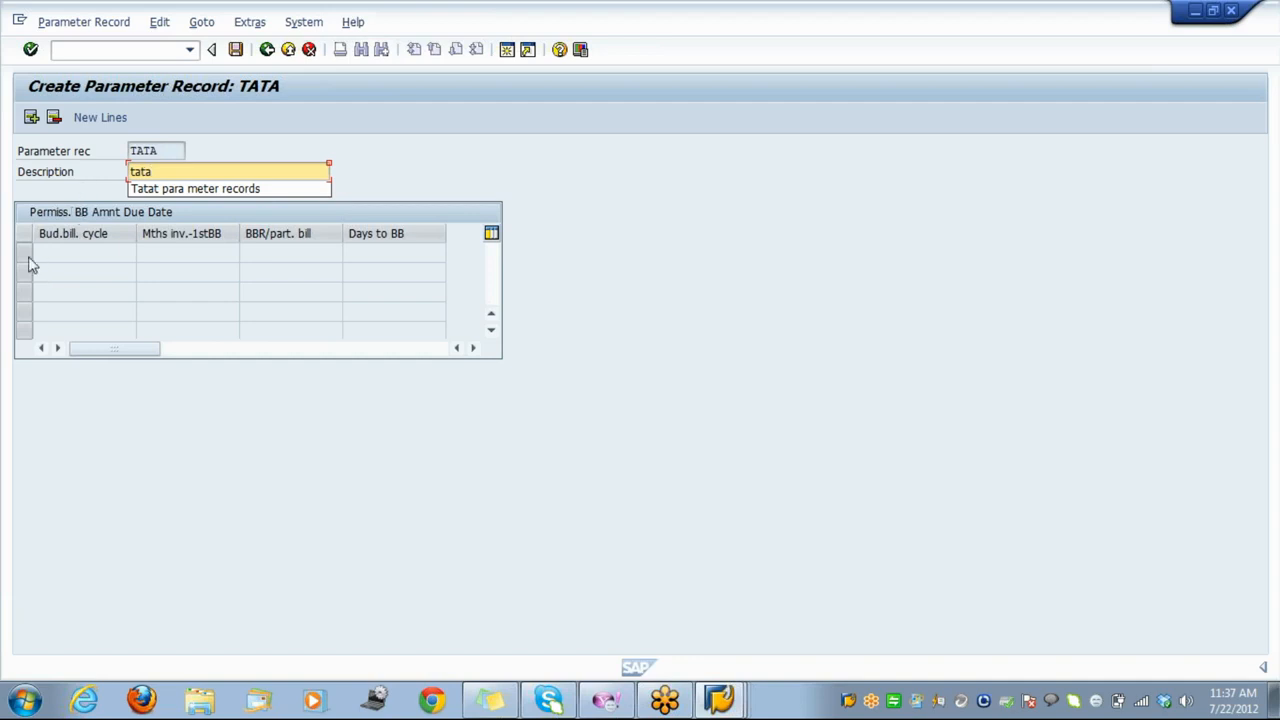
key("Escape")
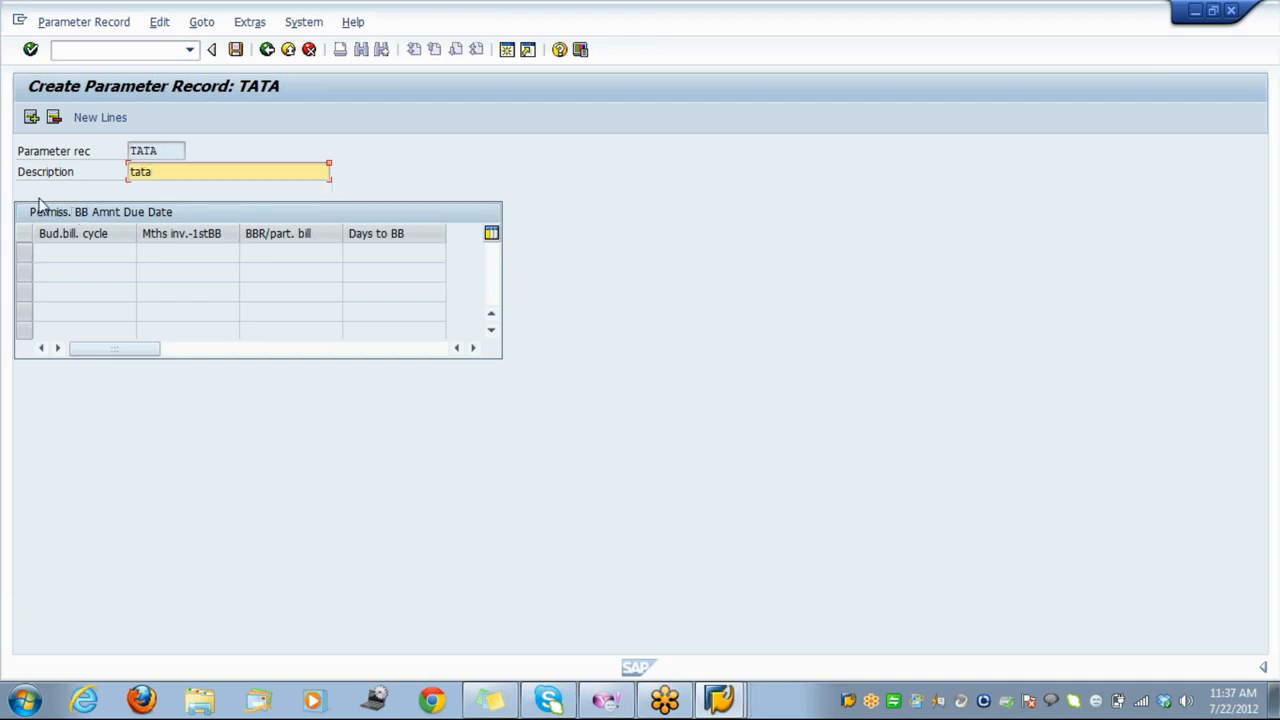
left_click(31, 118)
key("BackSpace")
left_click(33, 118)
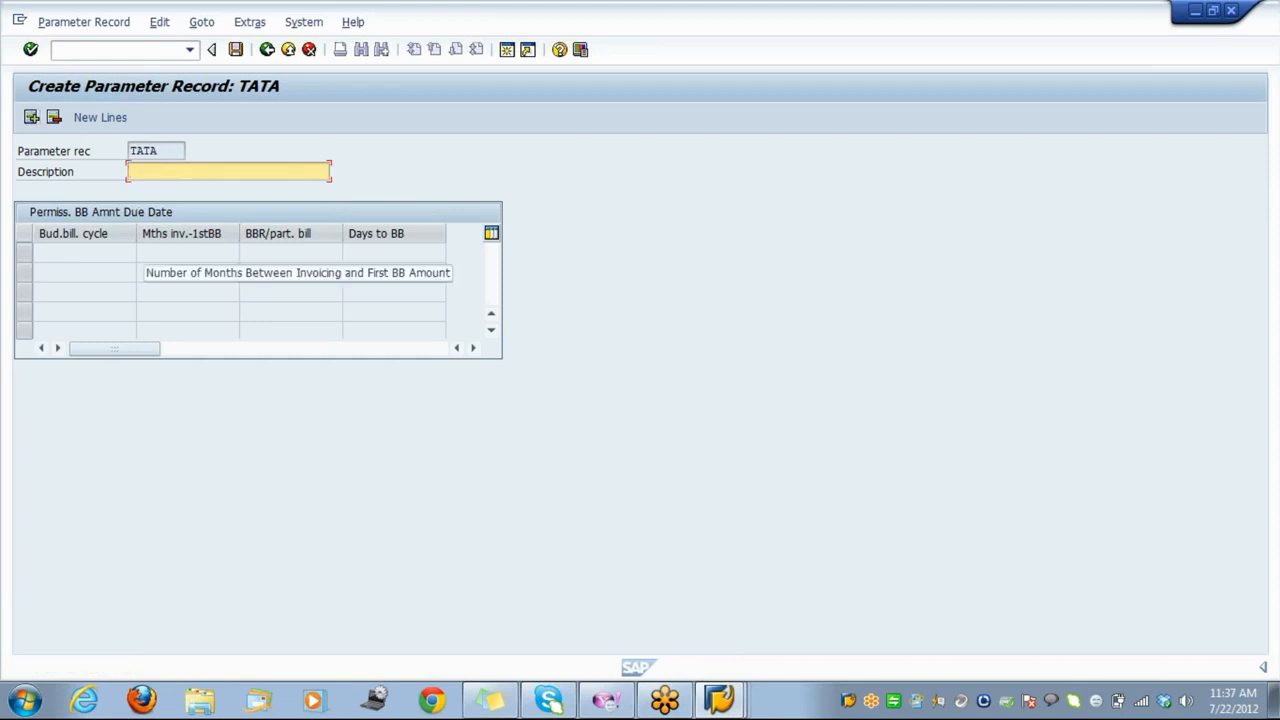
Set the parameter record's description to tata.
type("taa")
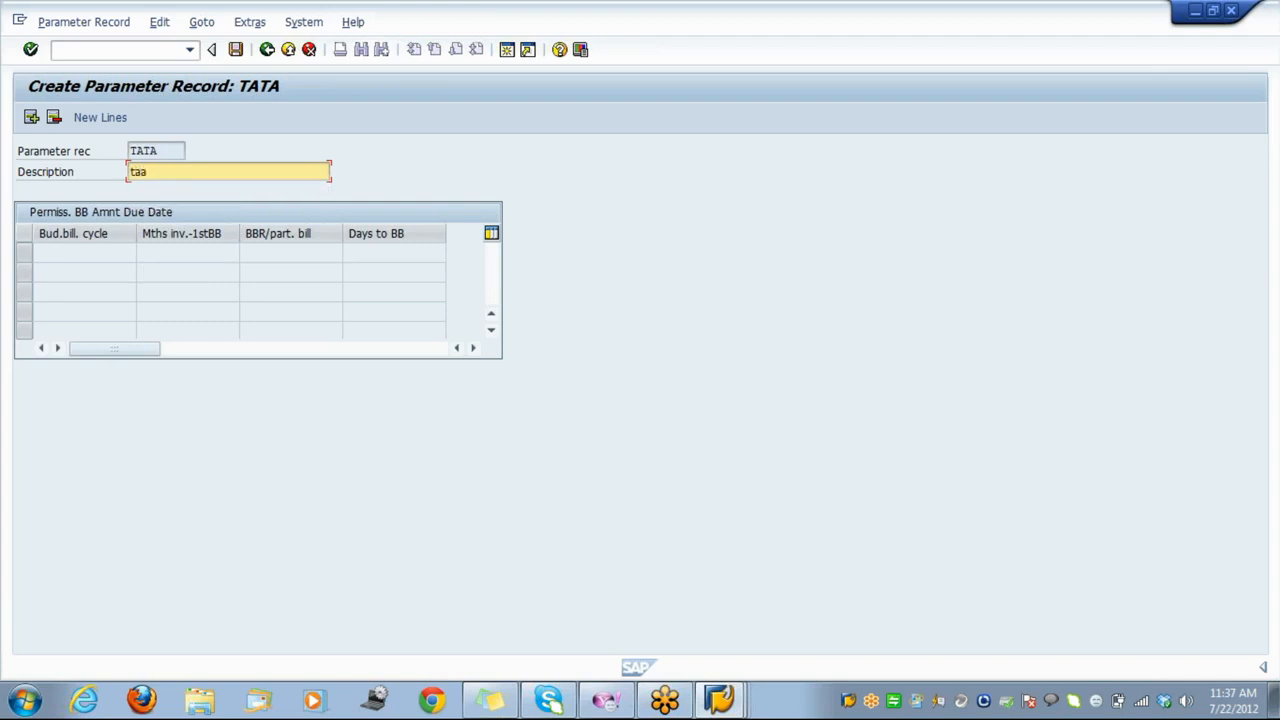
key("BackSpace")
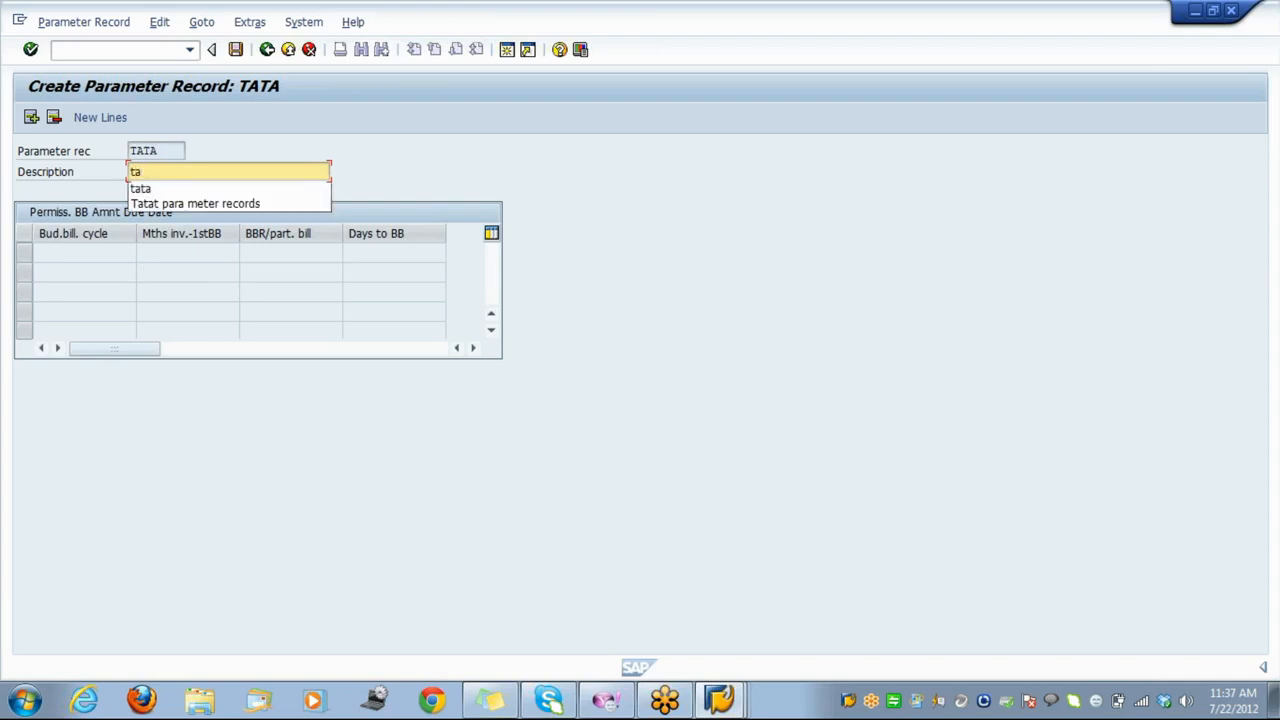
type("ta")
key("Return")
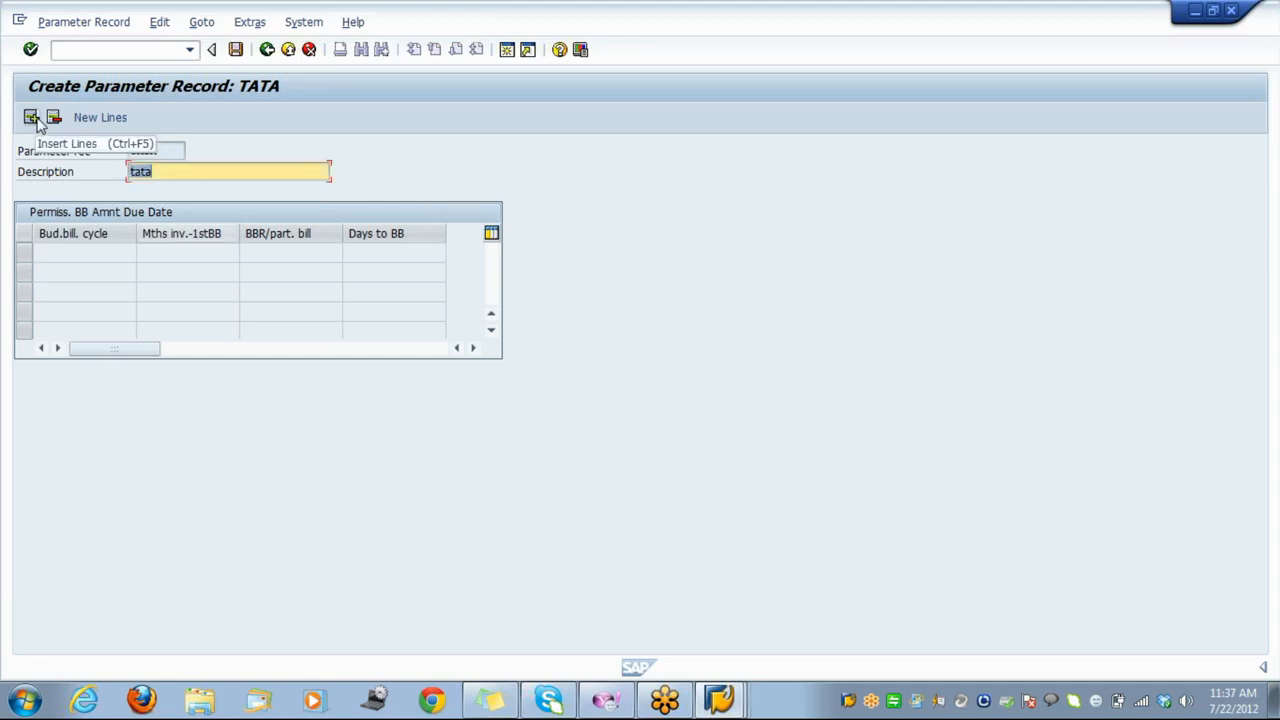
Add new lines to the permissible budget billing due date table and choose cycle 01, monthly intervals, for the first line.
left_click(95, 117)
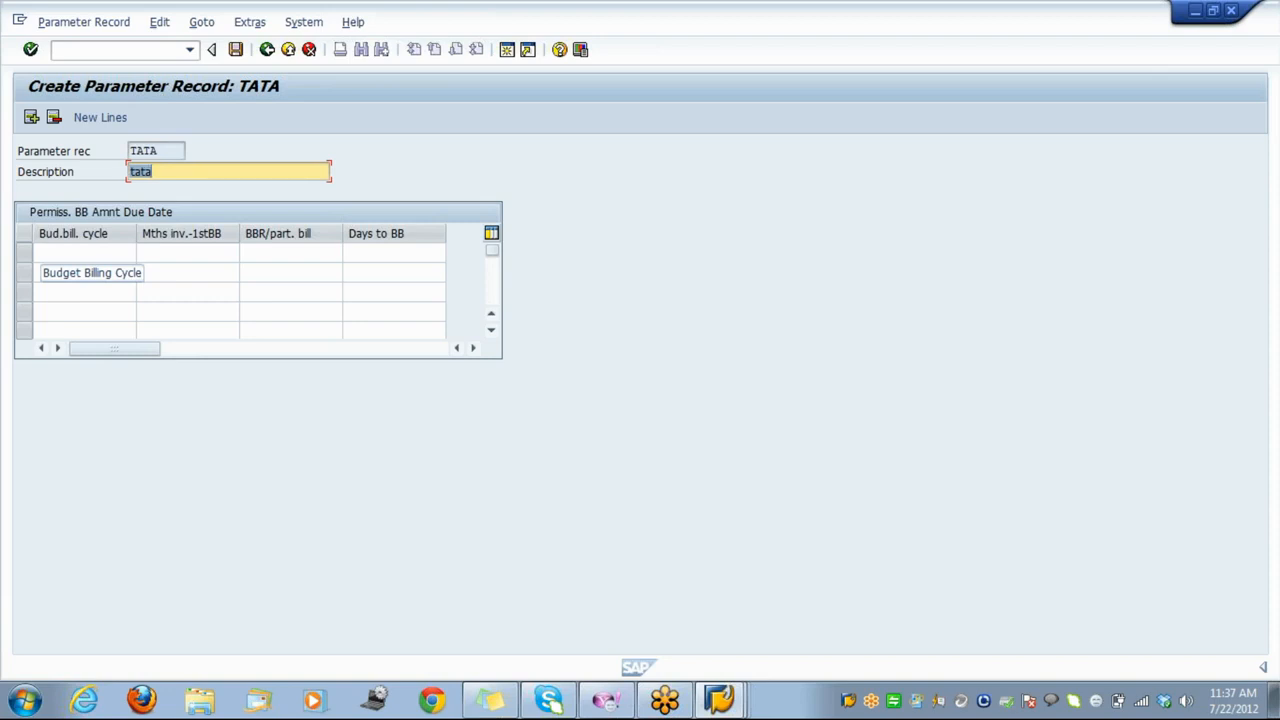
left_click(62, 252)
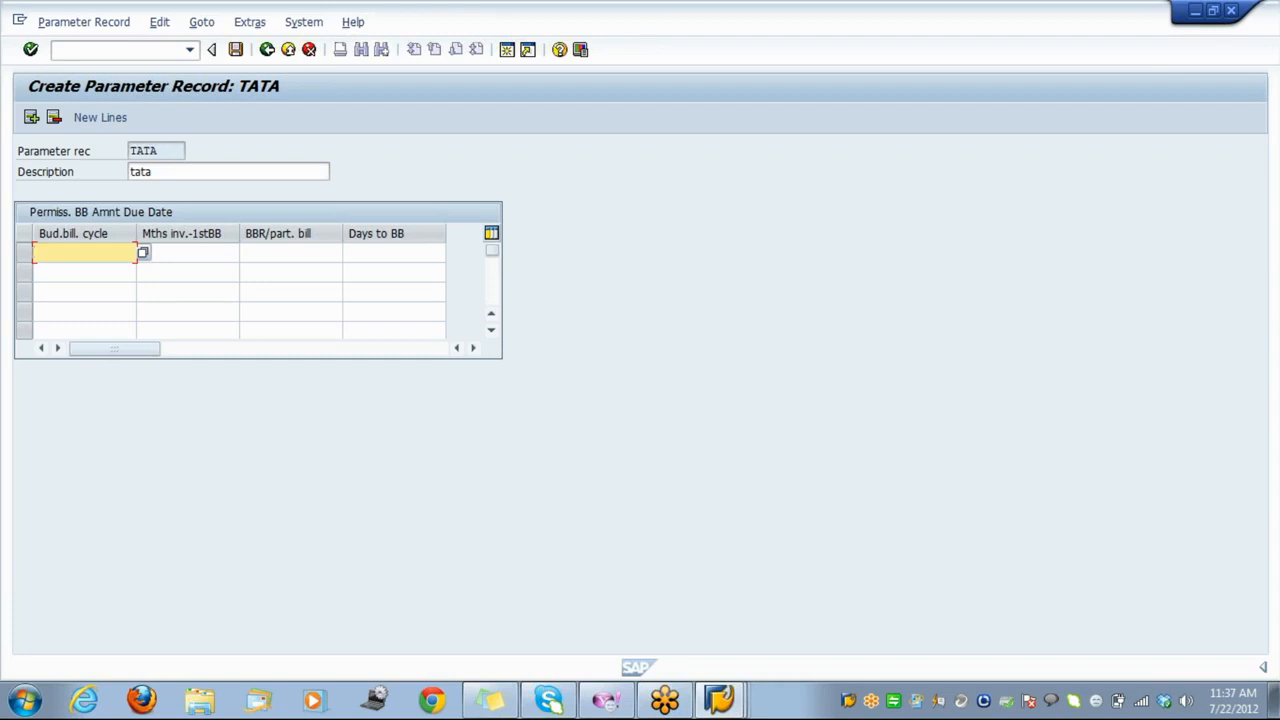
key("F4")
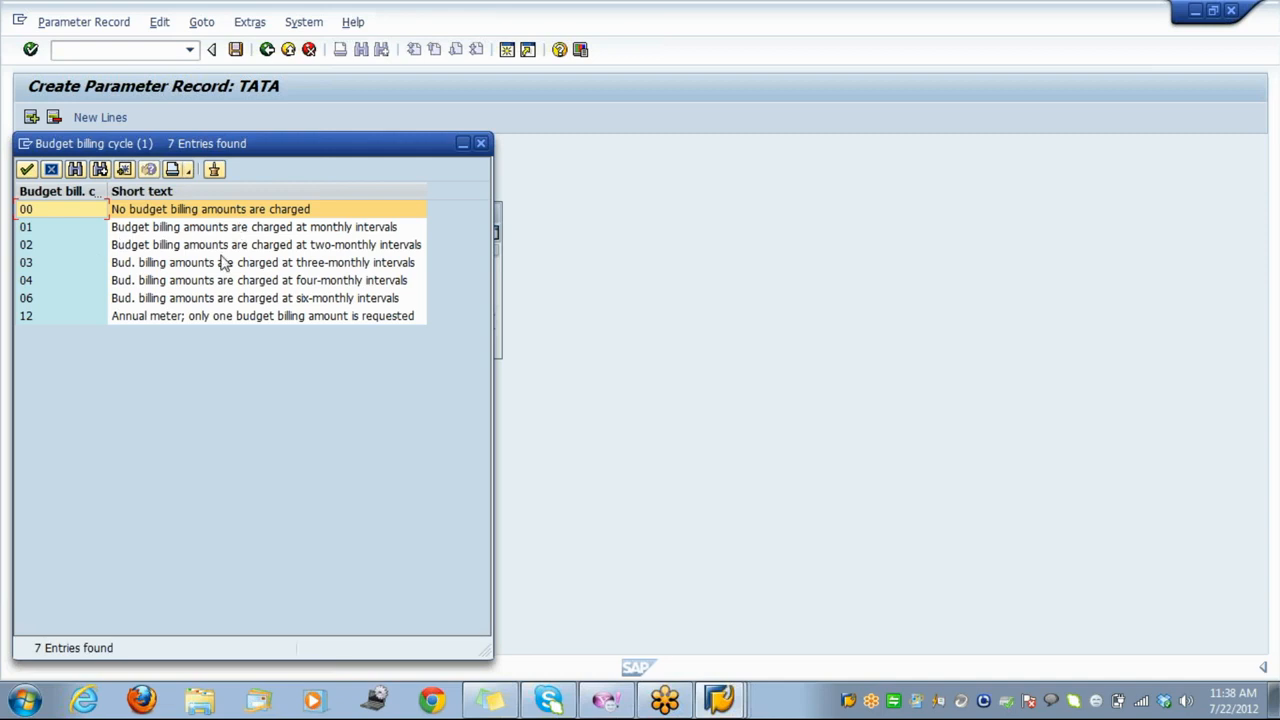
left_click(290, 246)
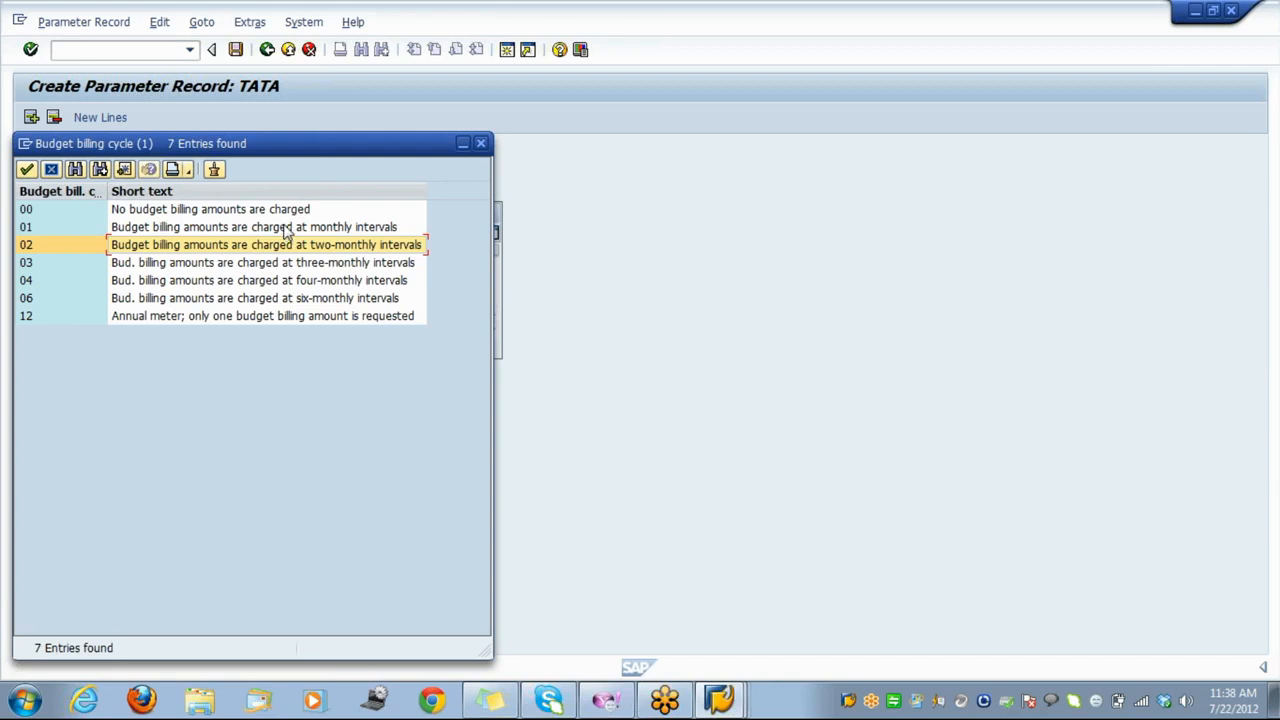
double_click(287, 228)
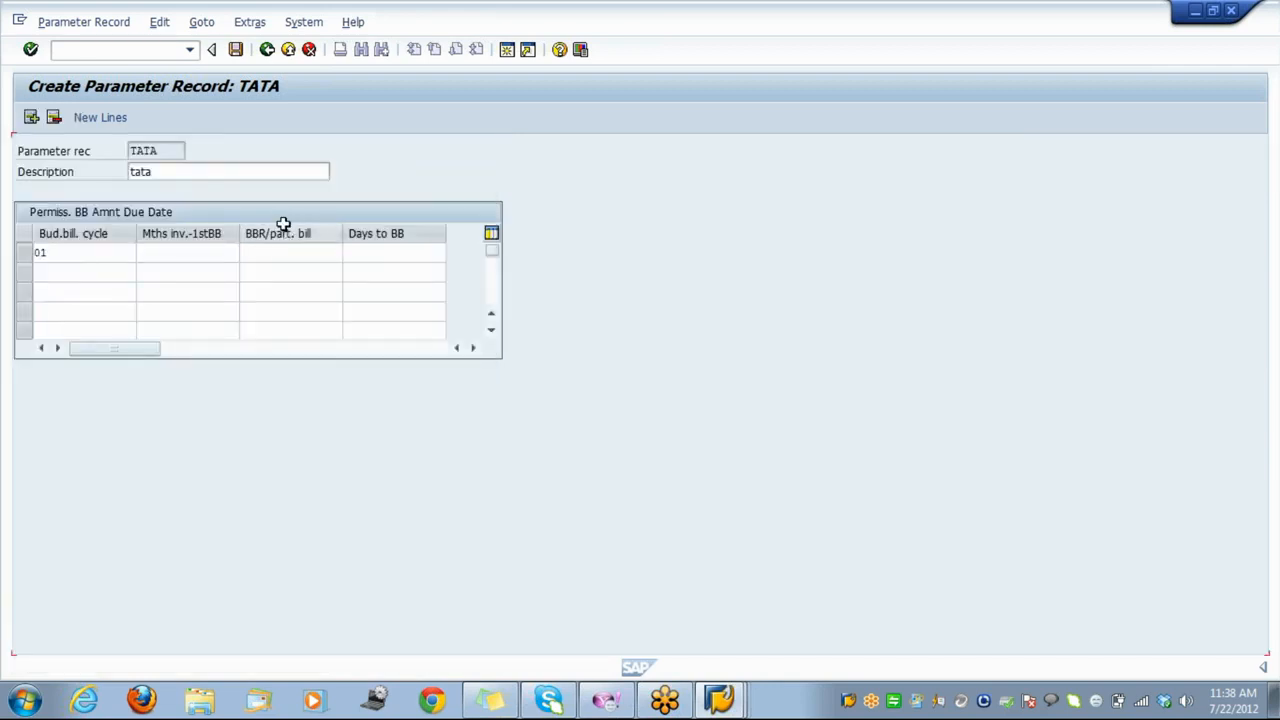
key("Return")
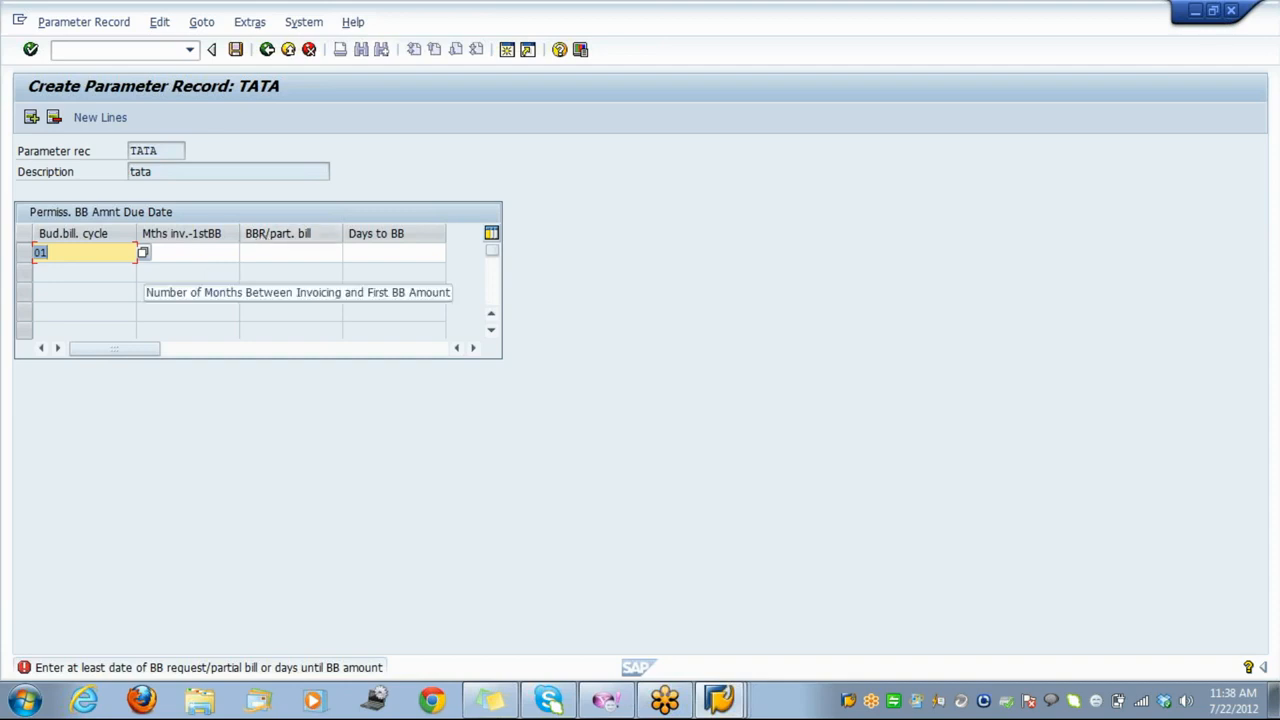
For the cycle 01 line, set the months between invoicing and first budget billing amount to 06 and the BBR/partial bill date to 16.
left_click(180, 253)
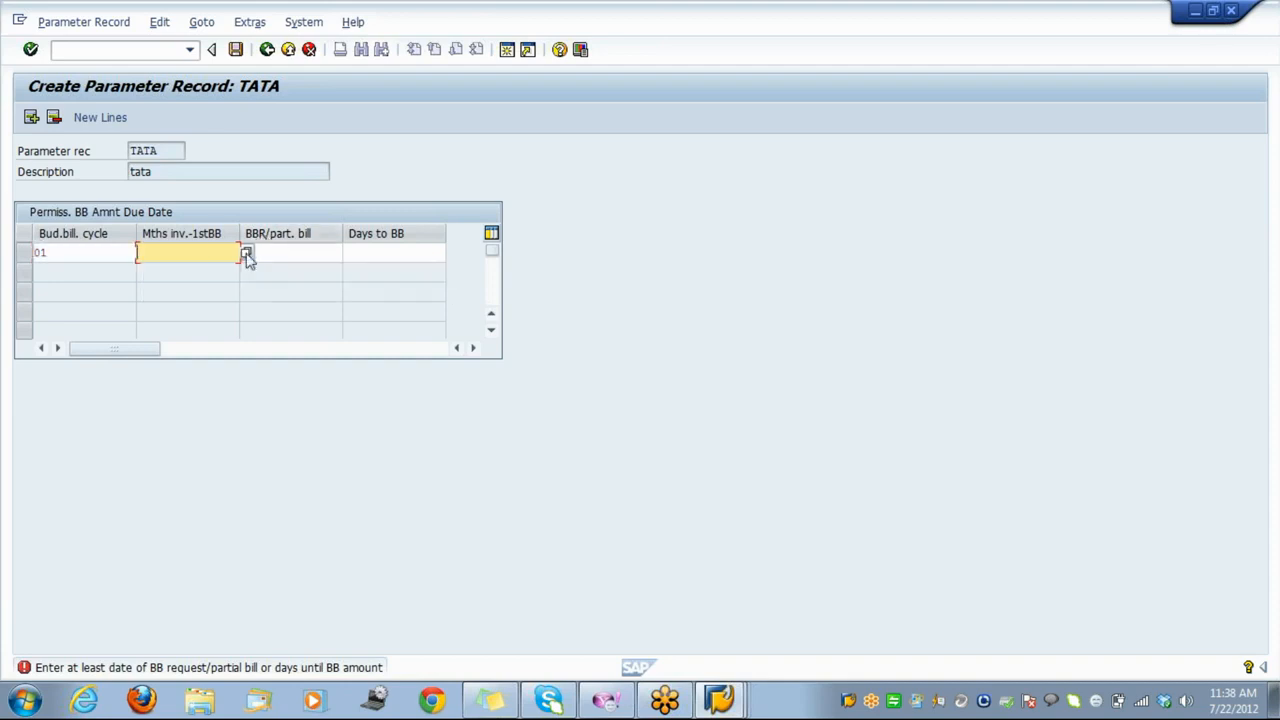
left_click(246, 254)
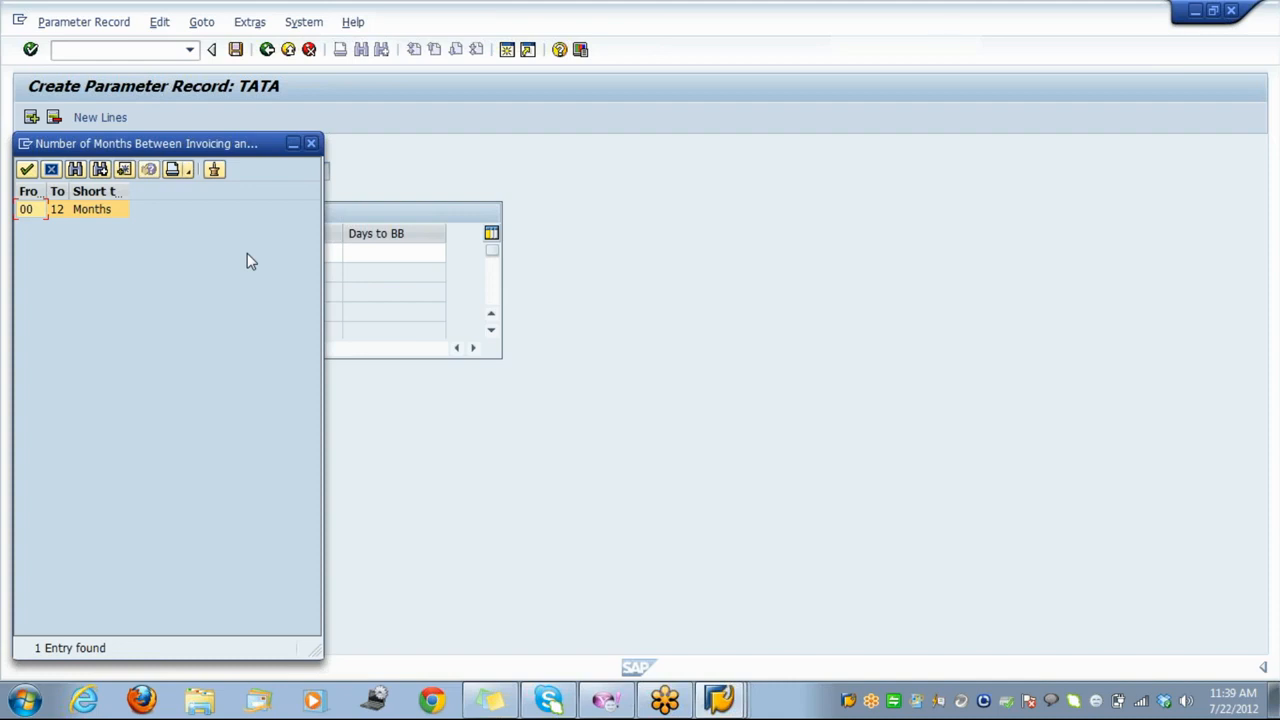
left_click(311, 144)
type("06")
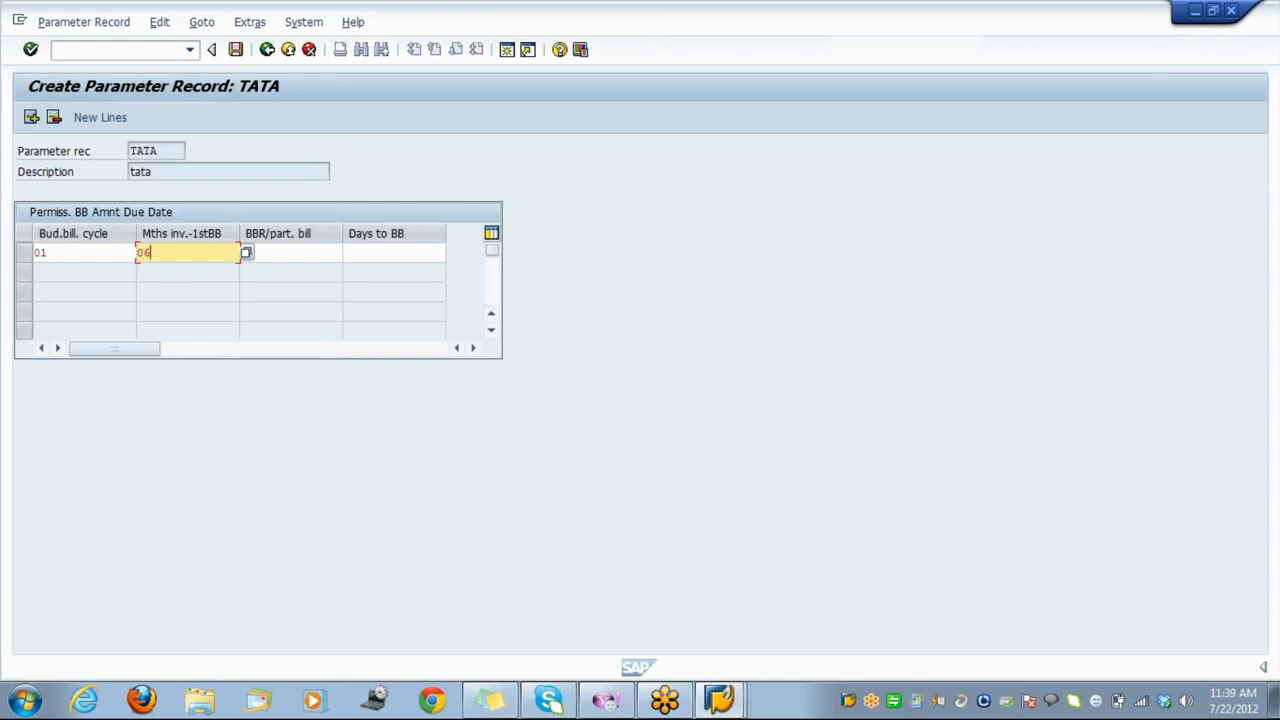
key("Tab")
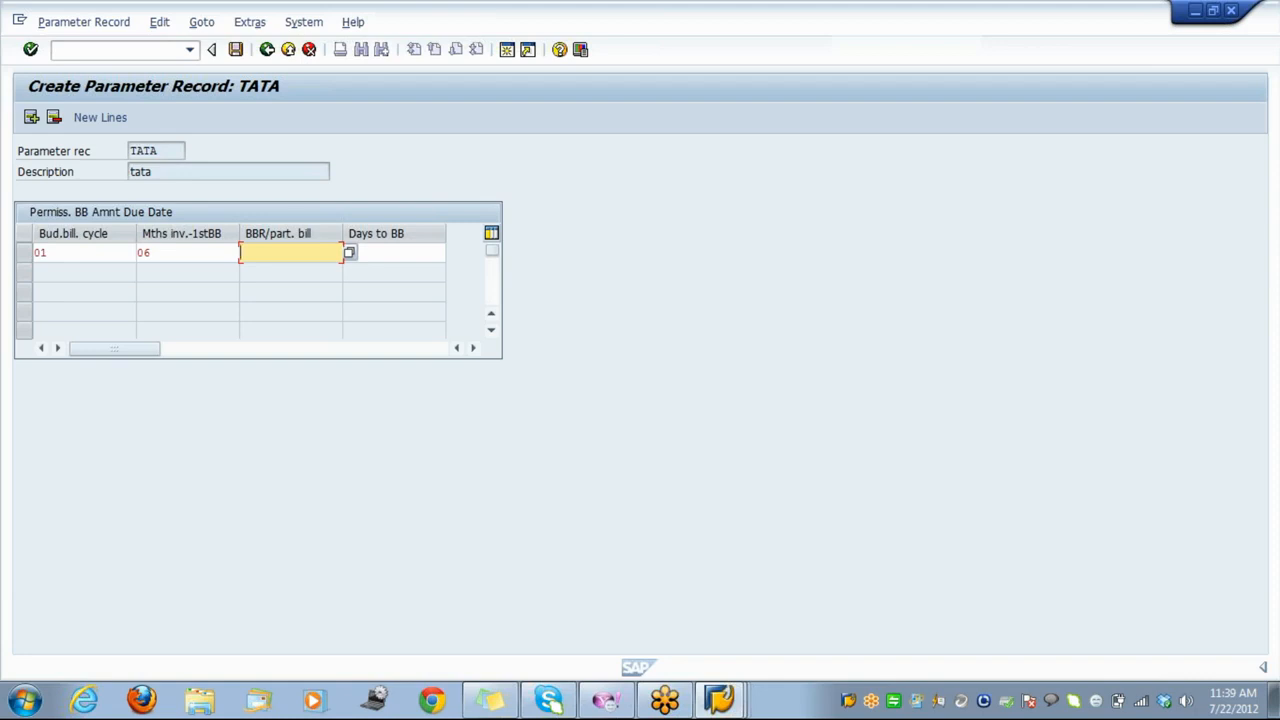
left_click(350, 253)
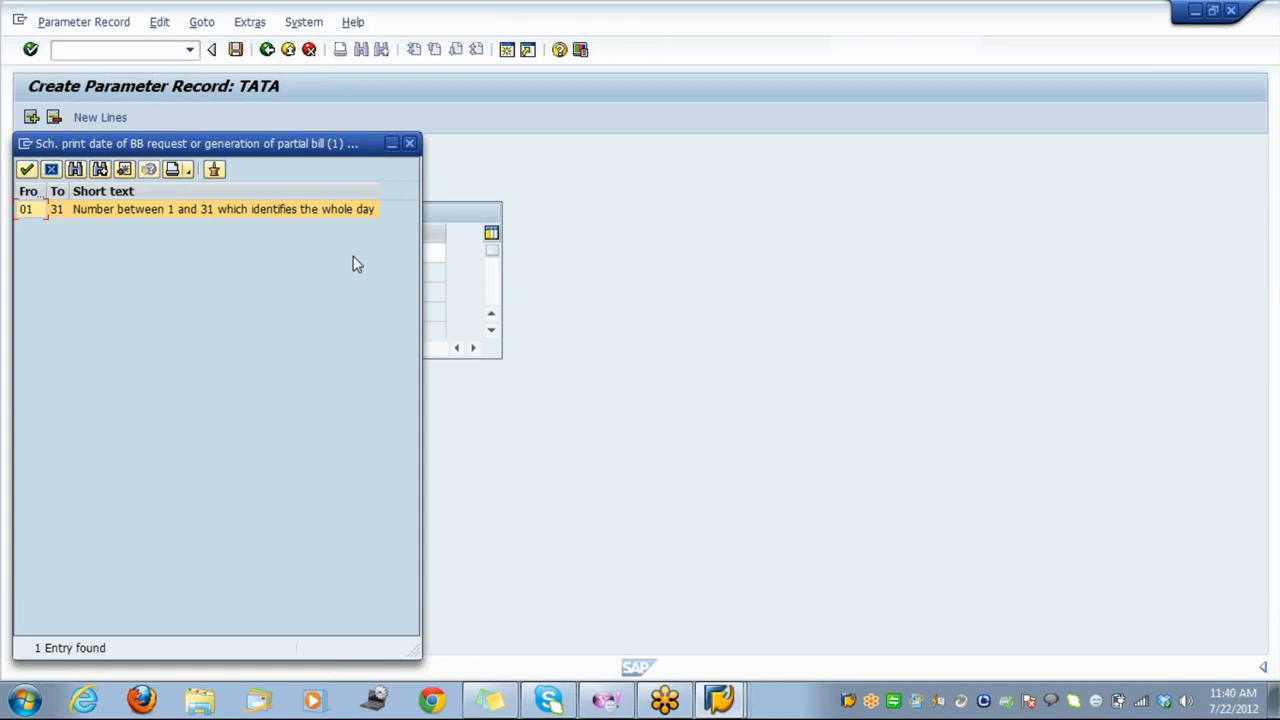
left_click(410, 144)
type("16")
key("Return")
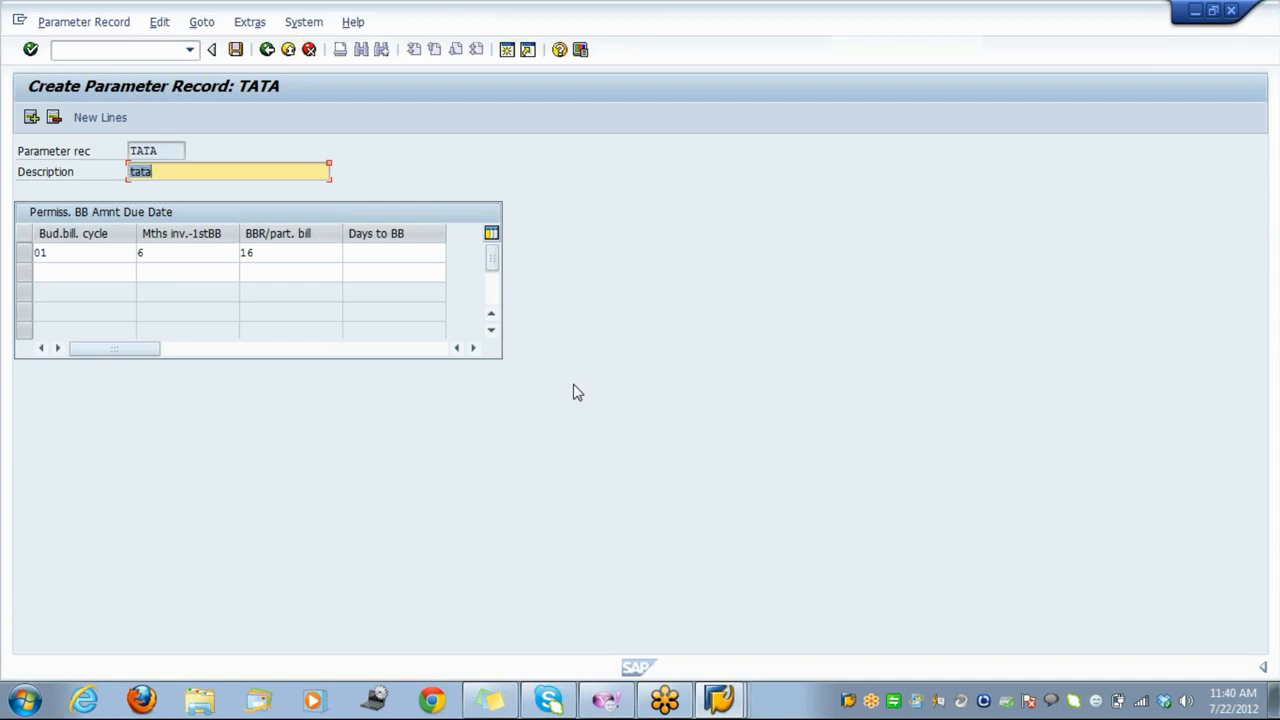
Save parameter record TATA under the "operand group" Customizing request and return to the implementation guide structure.
left_click(394, 253)
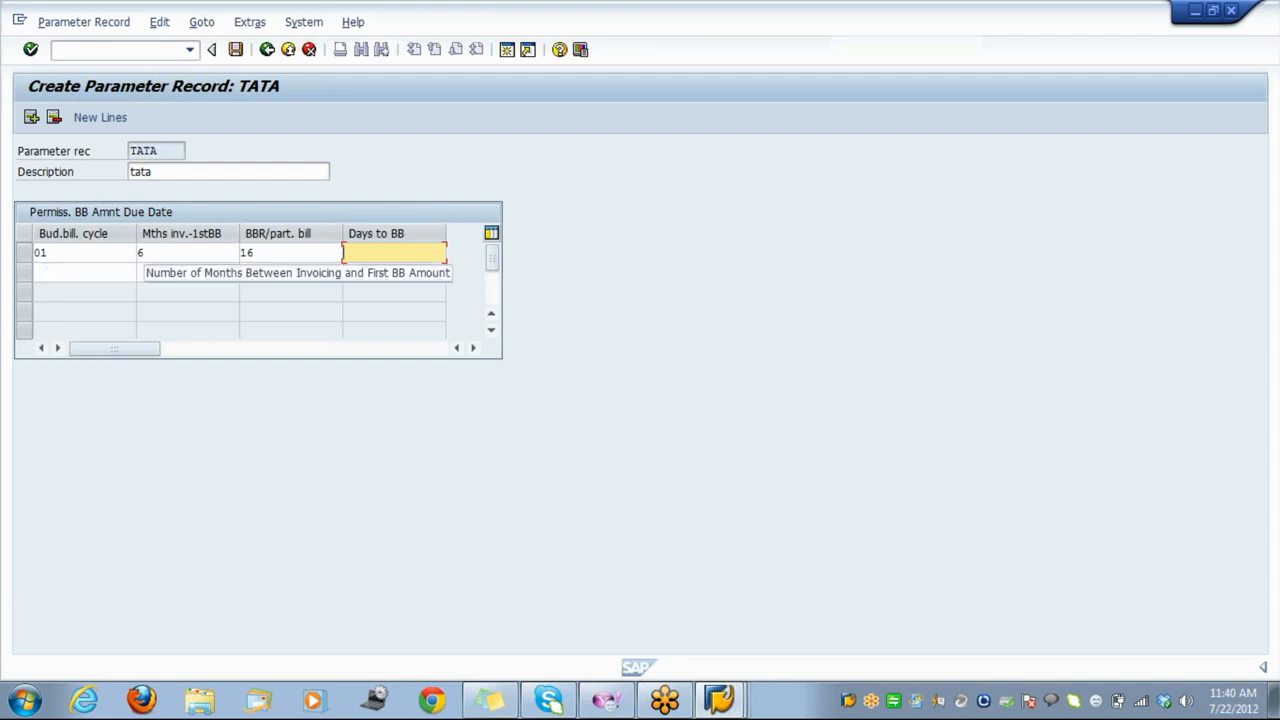
left_click(262, 253)
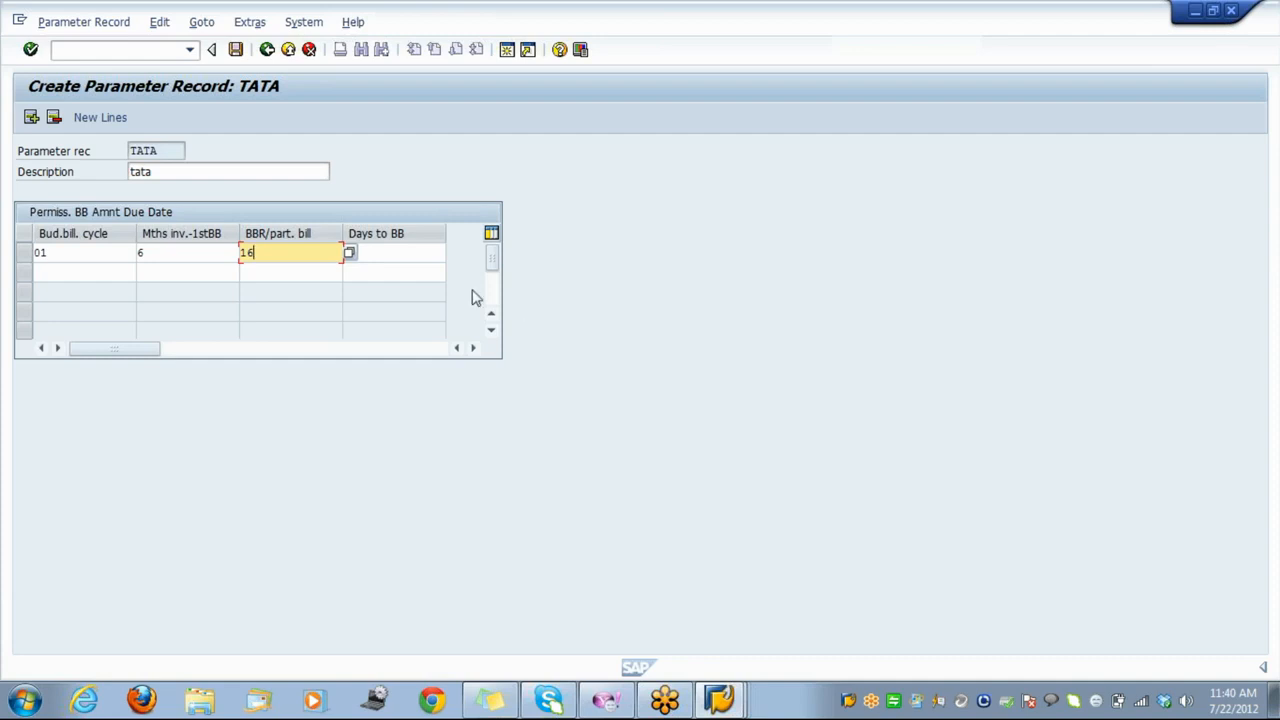
left_click(393, 253)
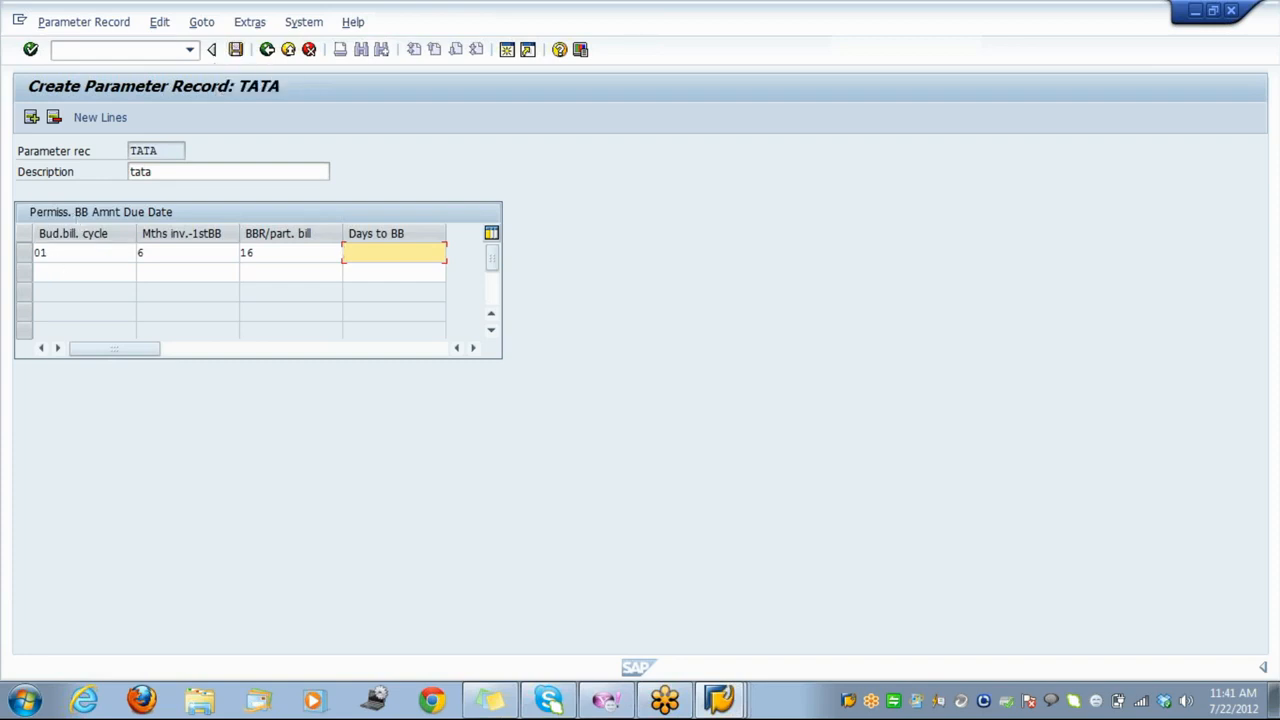
left_click(237, 51)
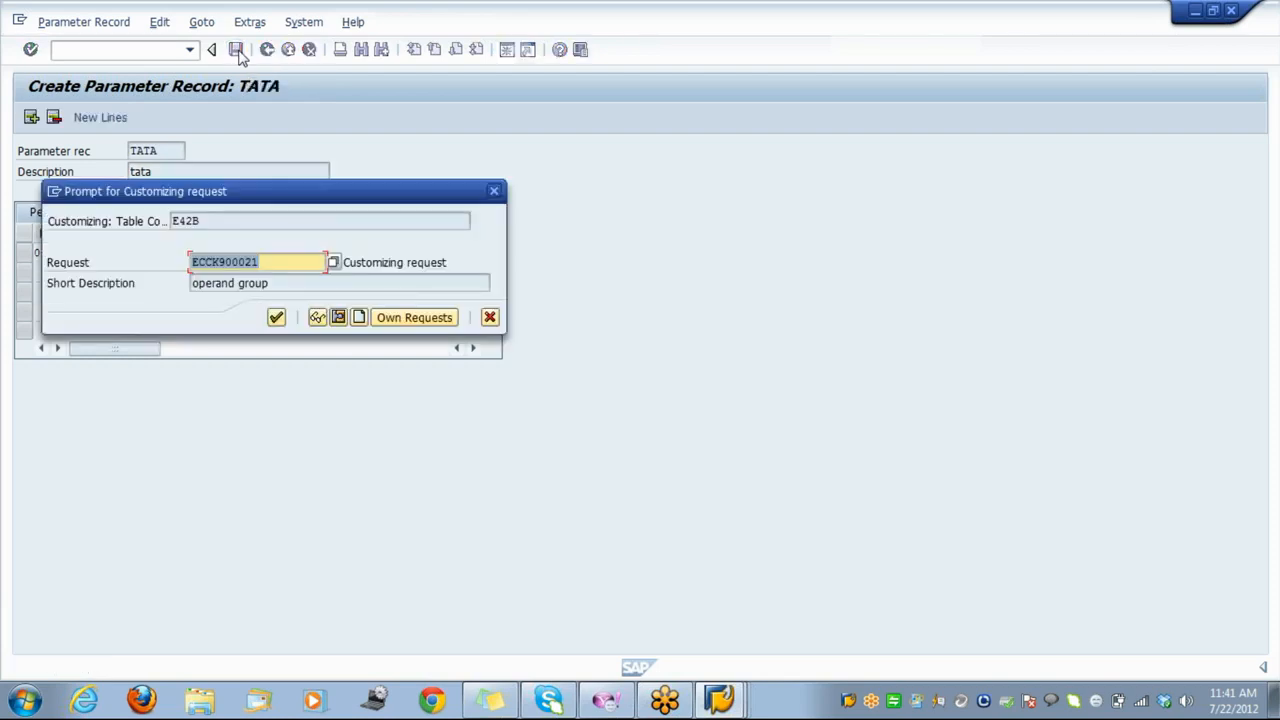
left_click(277, 318)
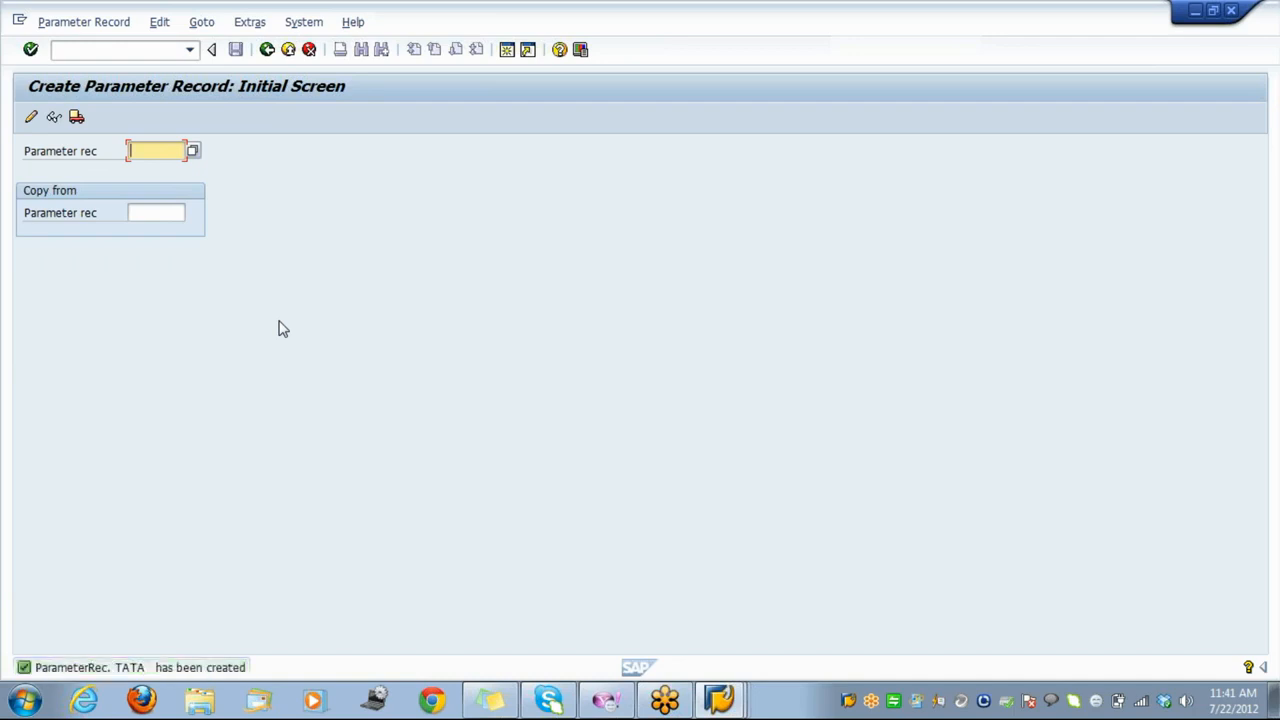
left_click(268, 51)
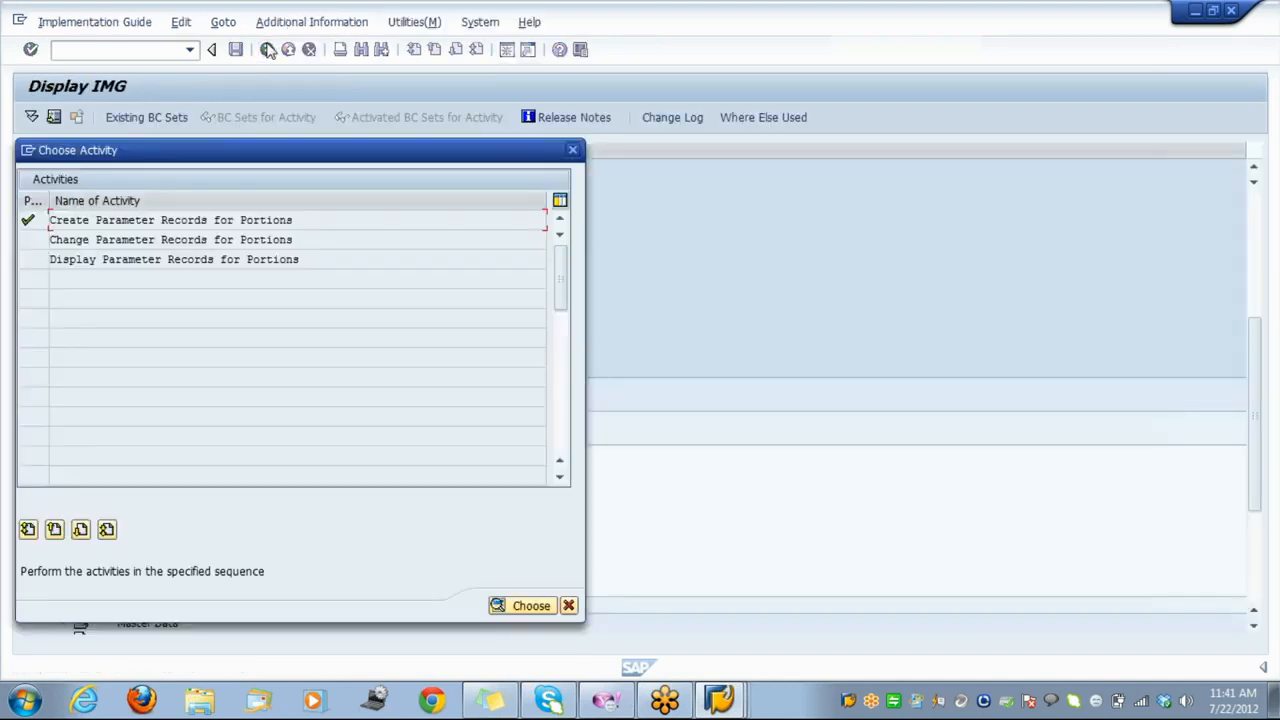
left_click(568, 605)
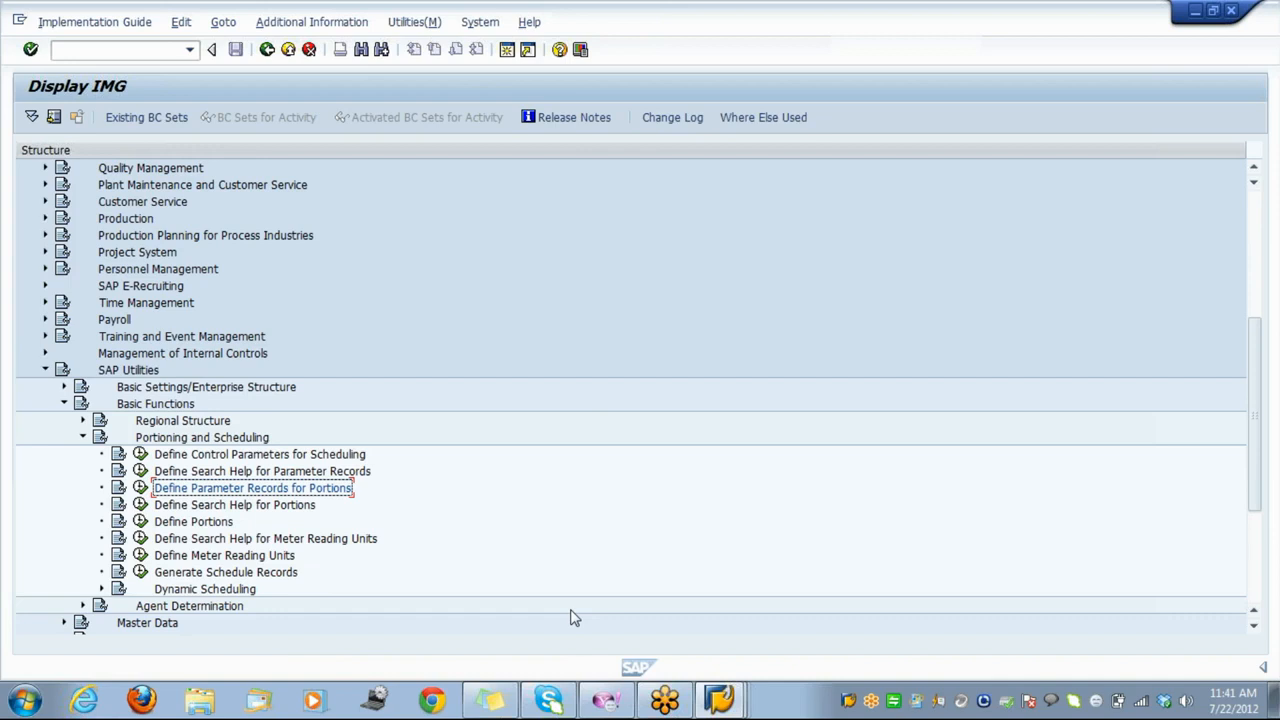
Start creating portion TATA from the Define Portions activity, with tata as its text.
left_click(140, 524)
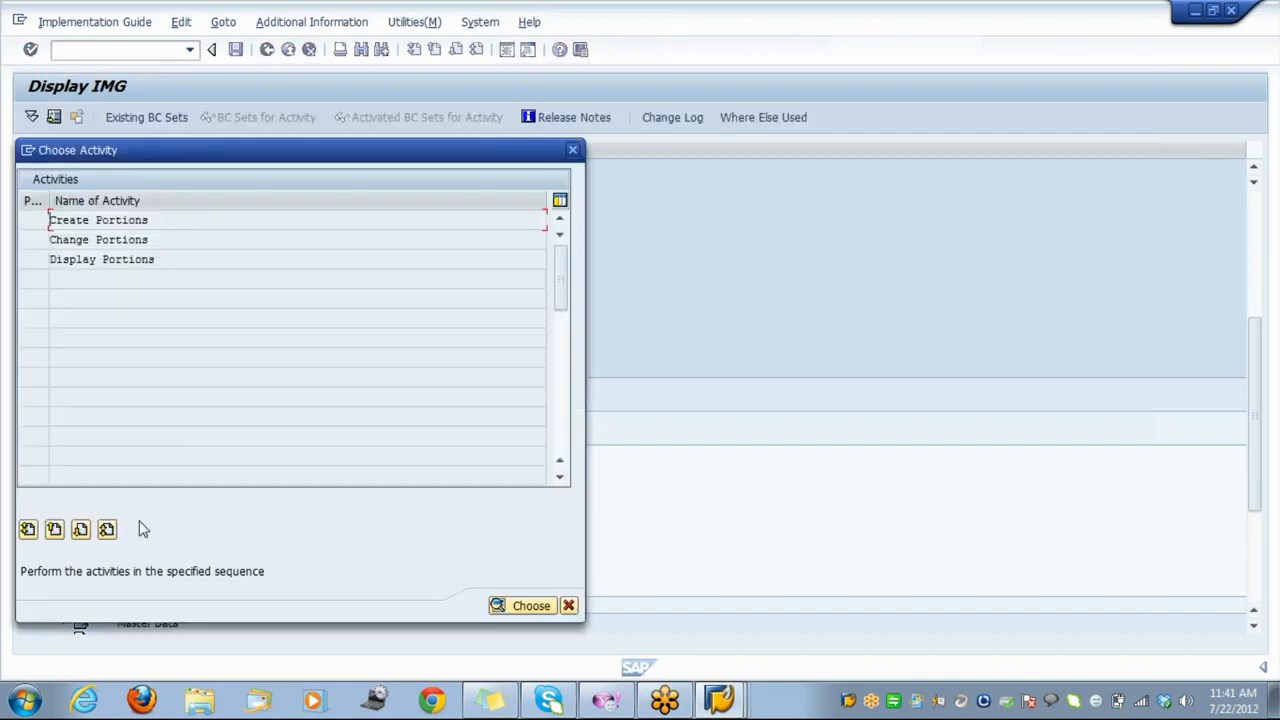
double_click(168, 224)
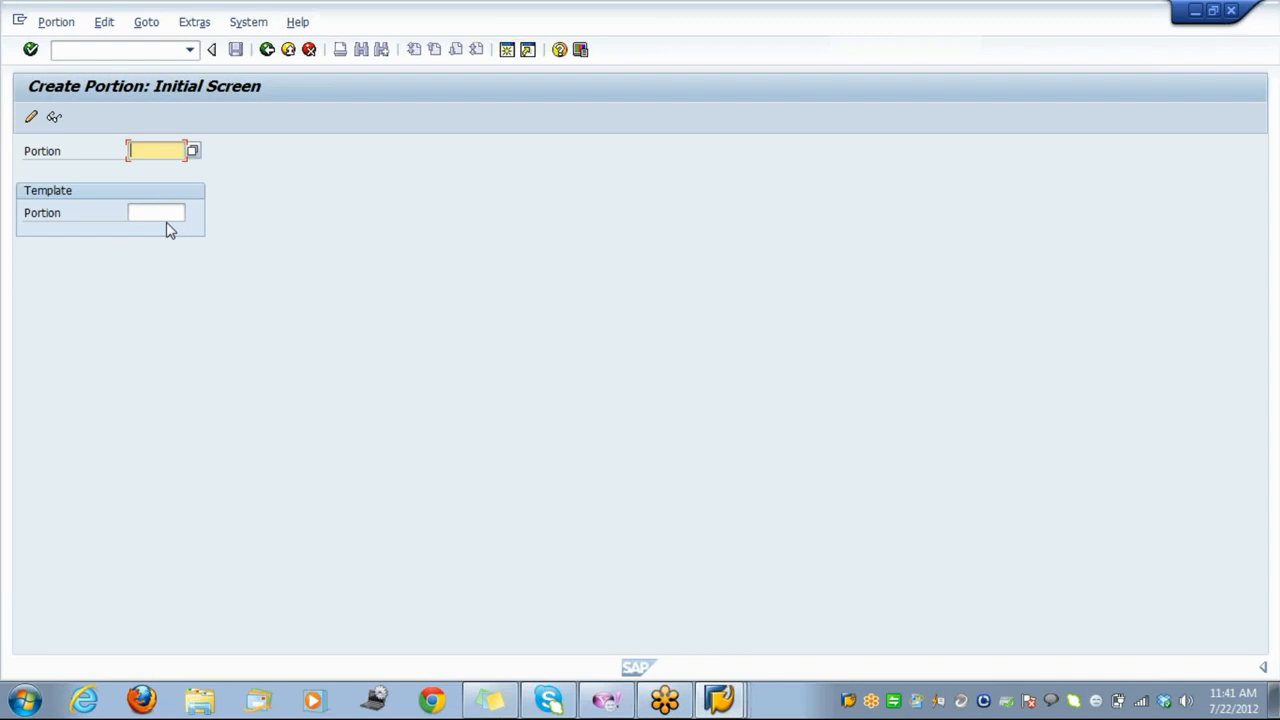
type("tata")
key("Return")
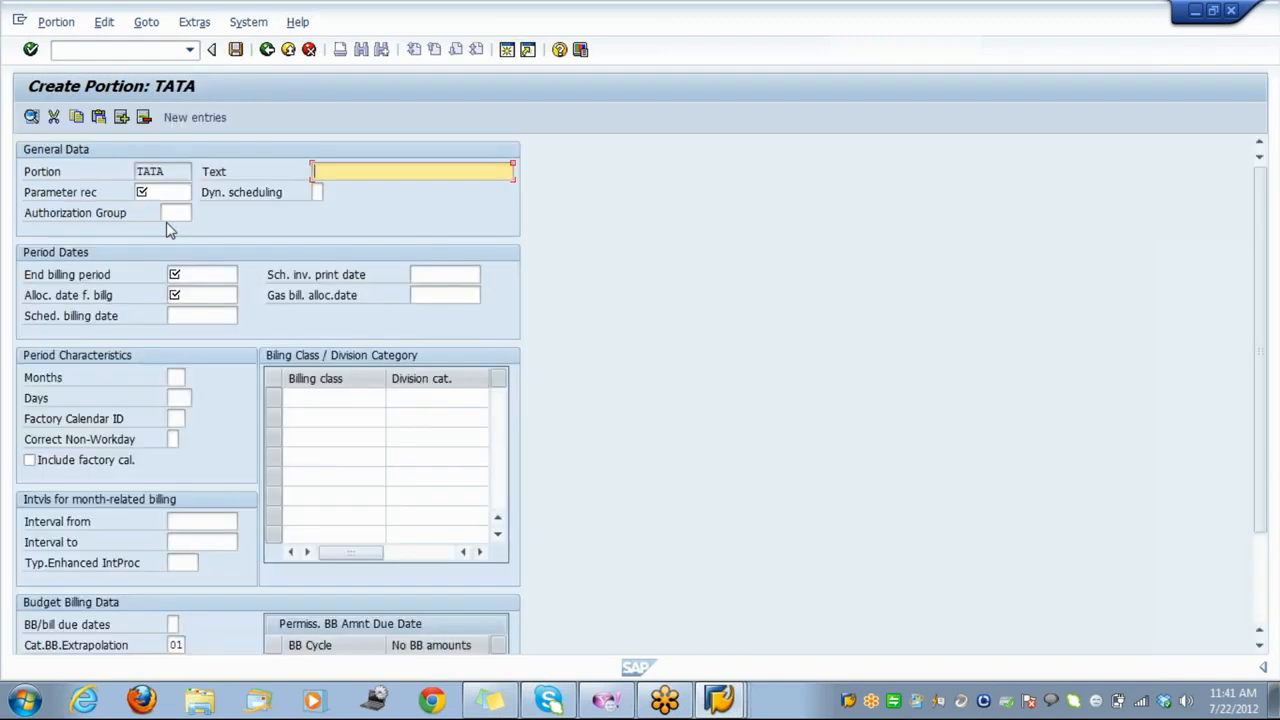
type("tata")
Look up the available parameter records and assign TATA to the portion.
left_click(163, 192)
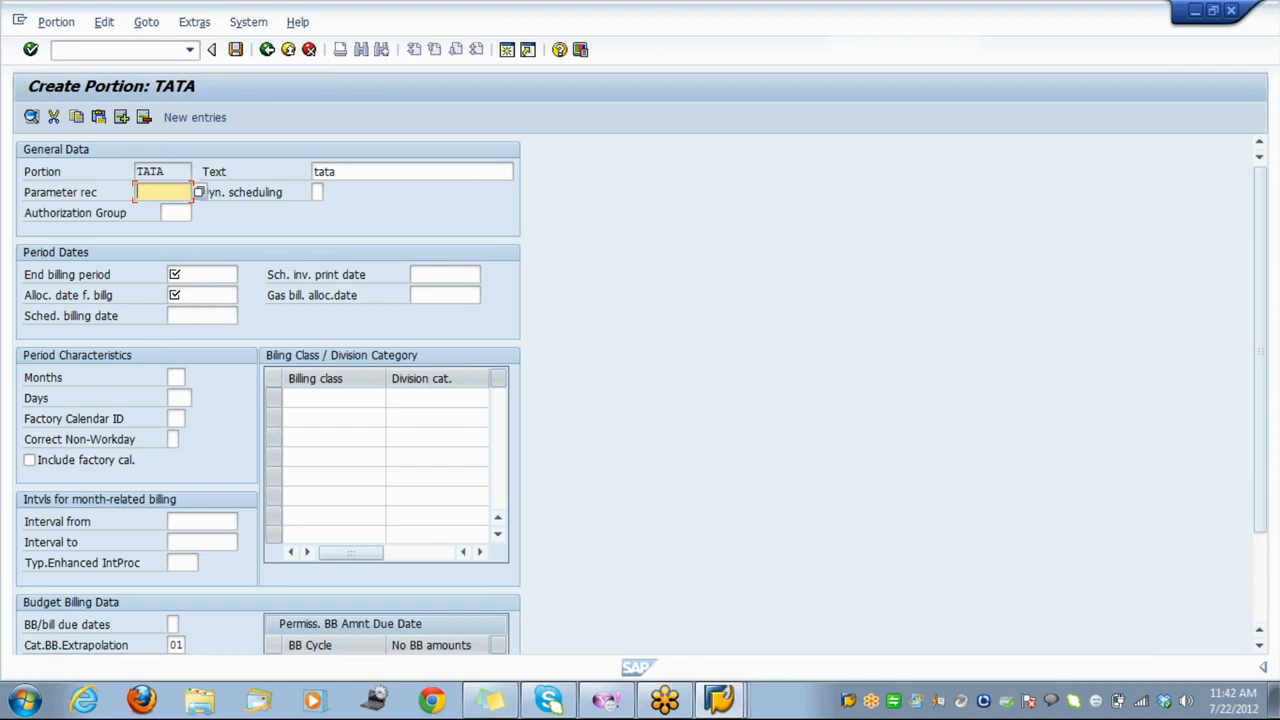
left_click(198, 194)
left_click(198, 200)
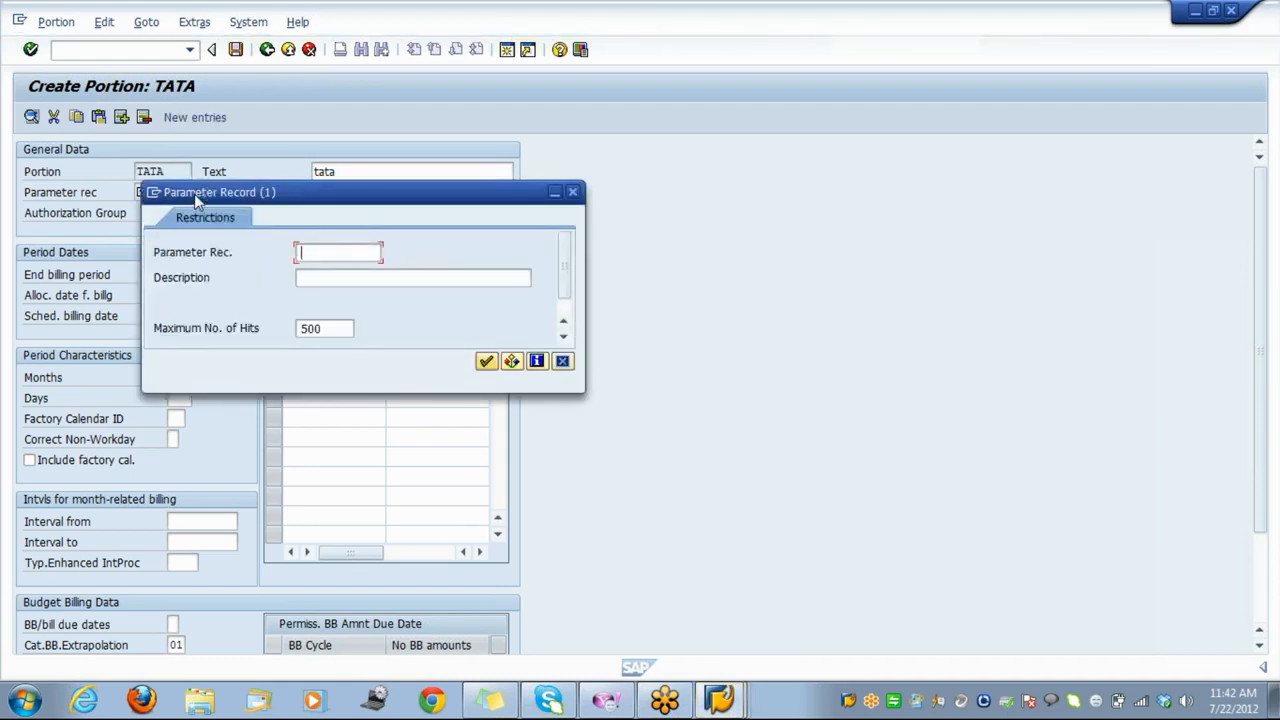
key("Return")
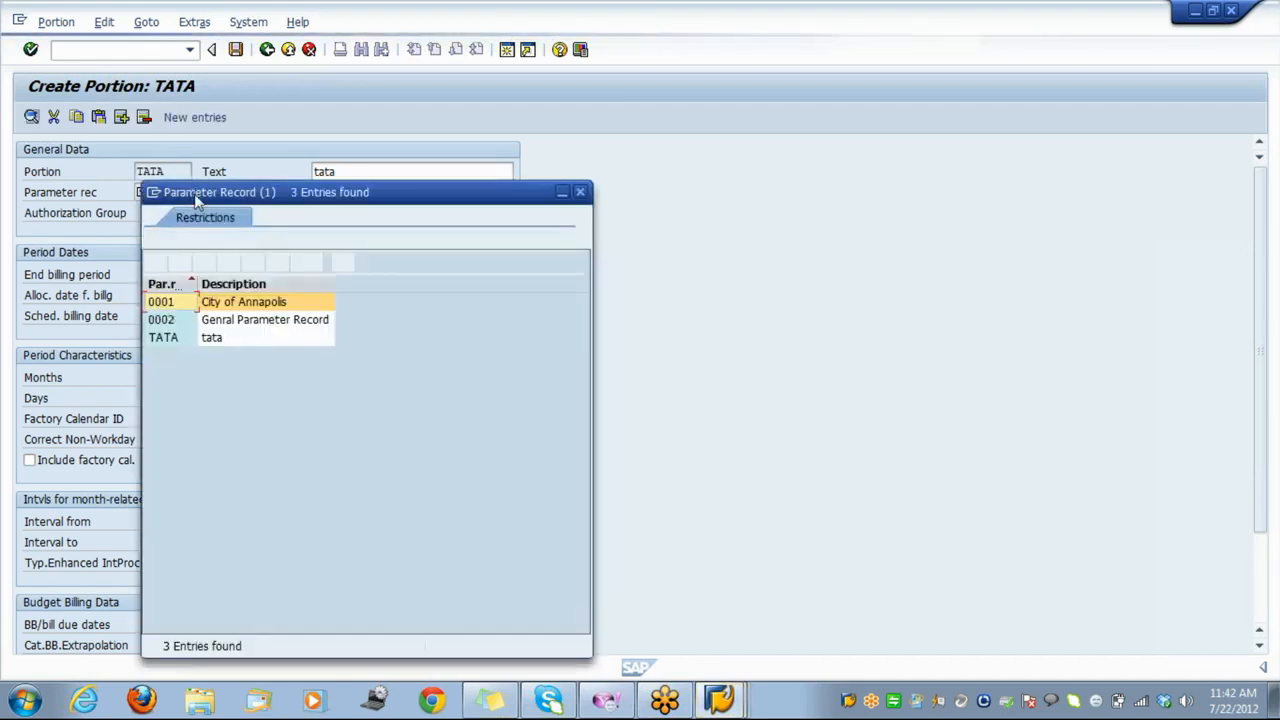
double_click(190, 345)
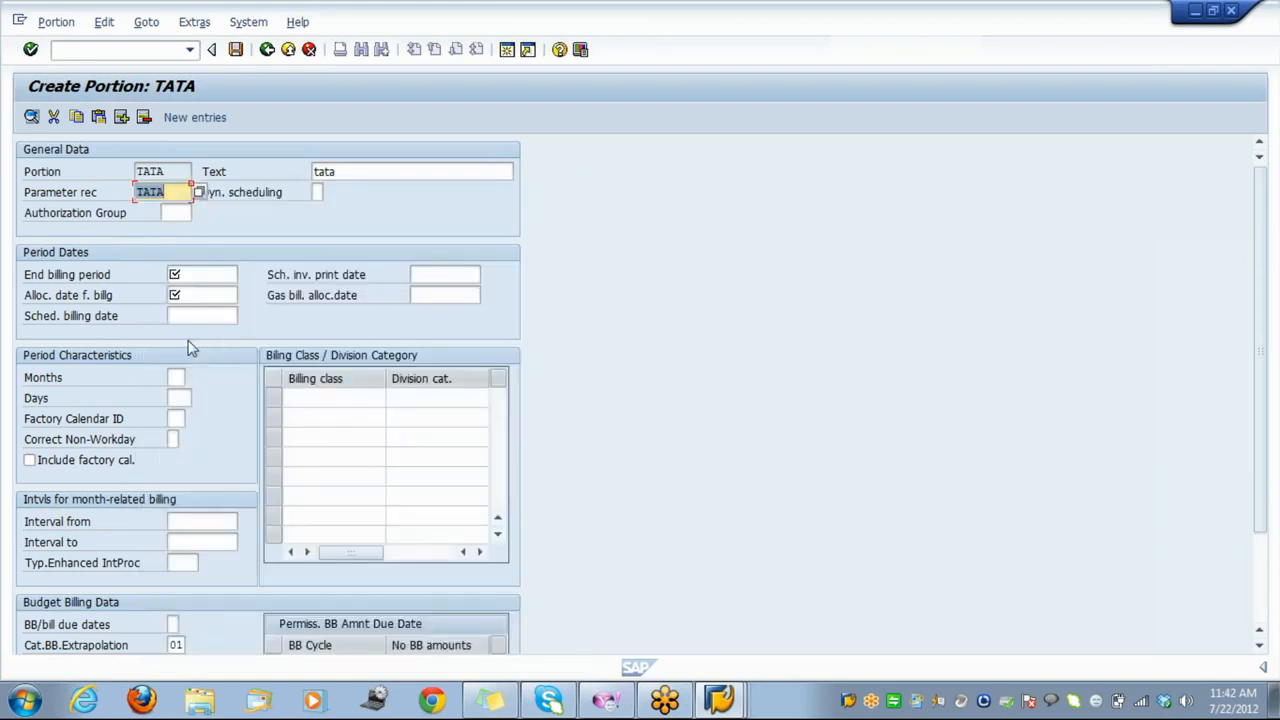
key("Return")
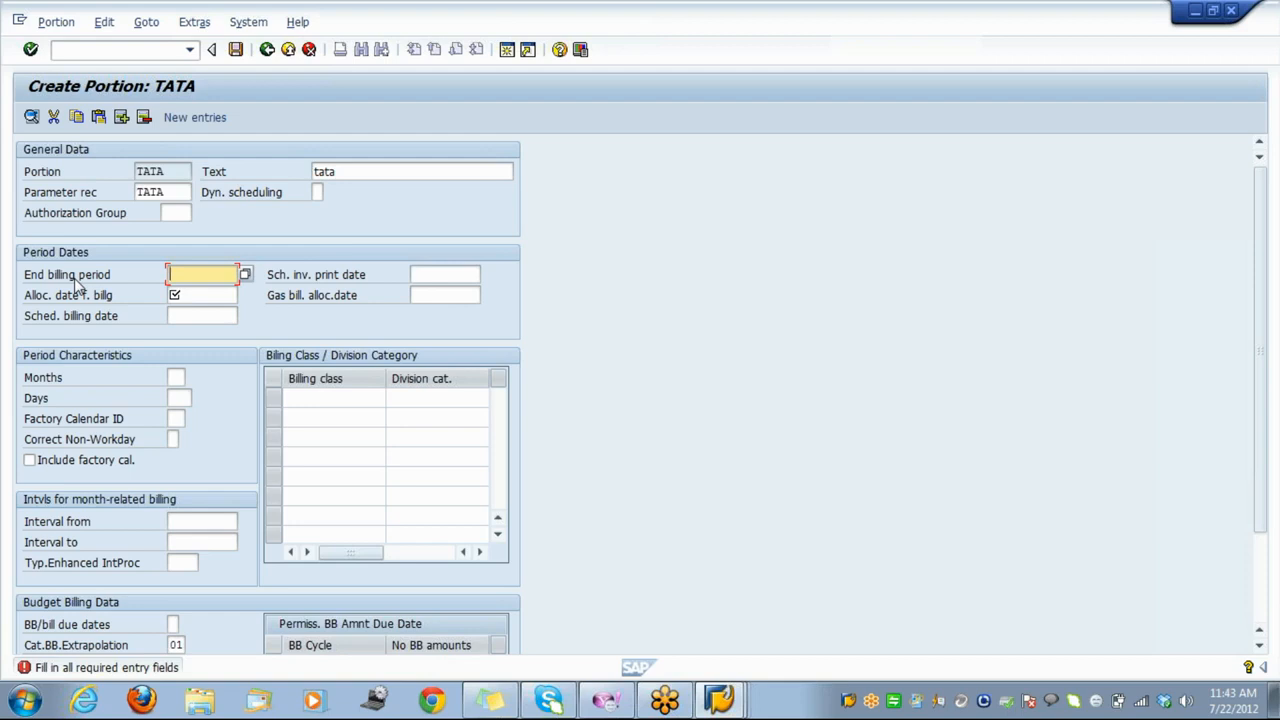
Set the portion's end of billing period to 31.01.2011 and its allocation date for billing to 27.01.2012.
type("31.01.2011")
key("Tab")
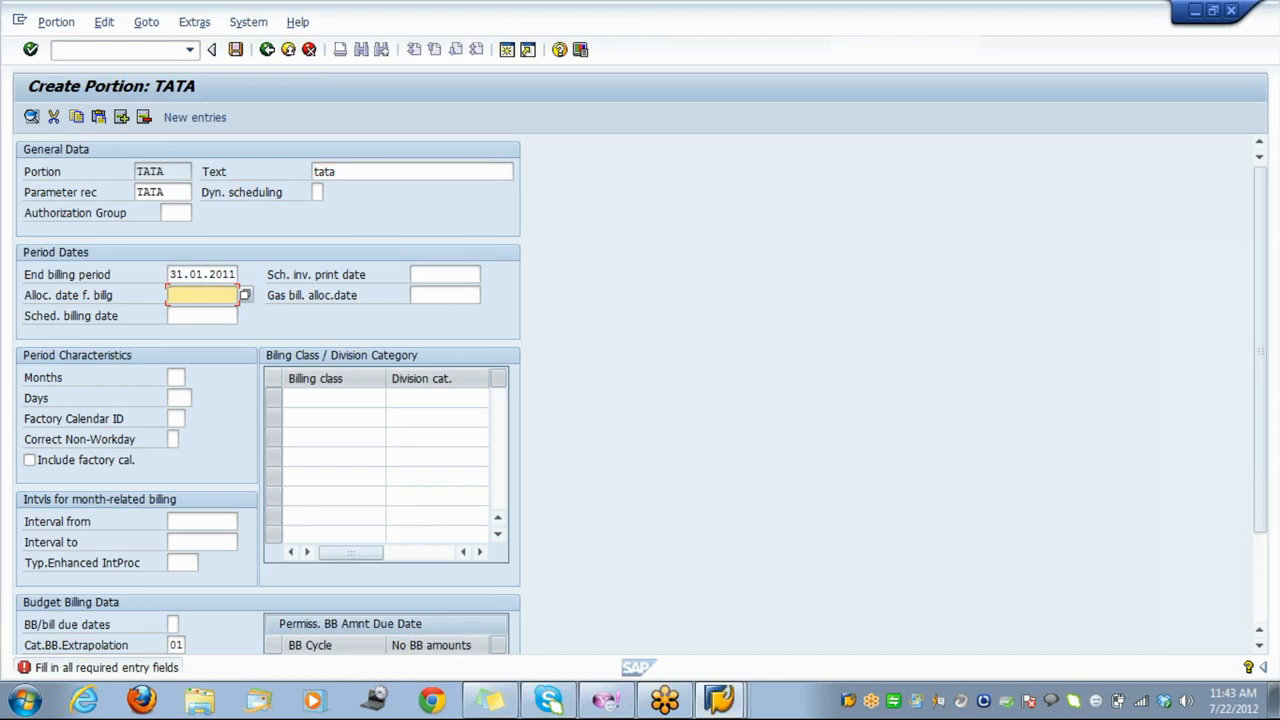
type("27.01.2012")
Copy the end billing period date into the scheduled billing date so it reads 31.01.2011.
left_click_drag(169, 274, 270, 279)
key("ctrl+c")
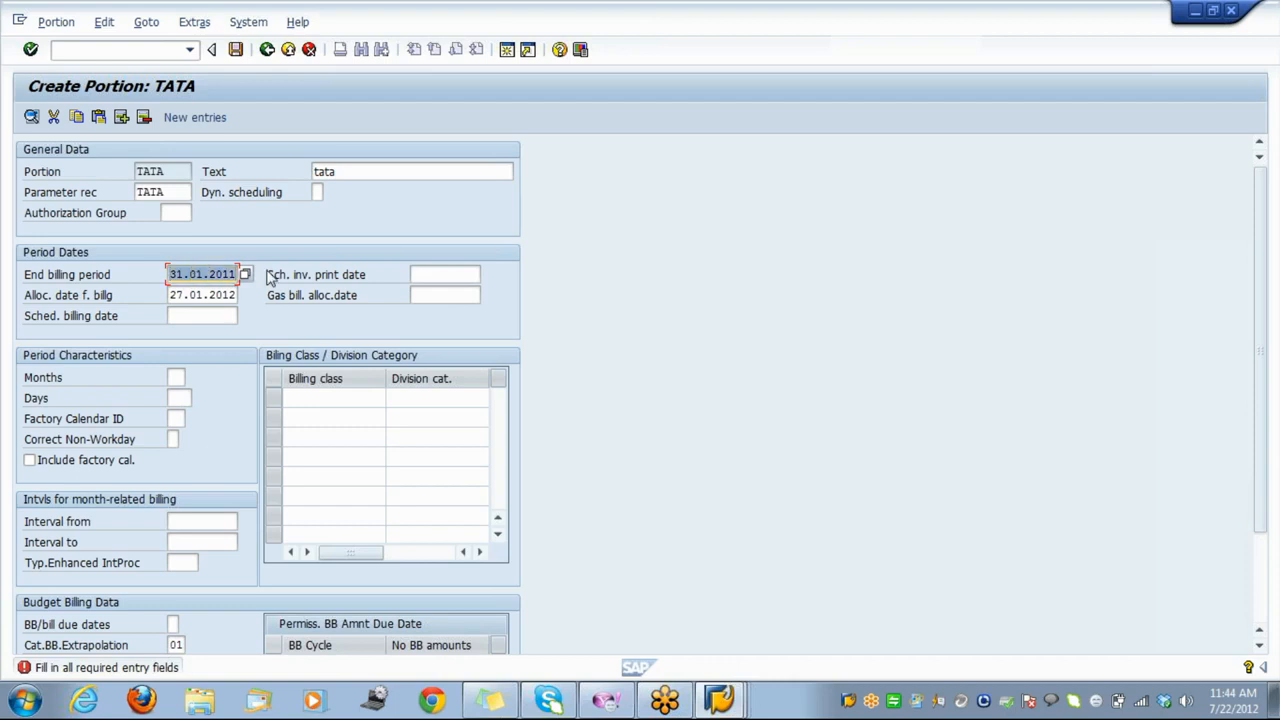
left_click(268, 274)
left_click(216, 316)
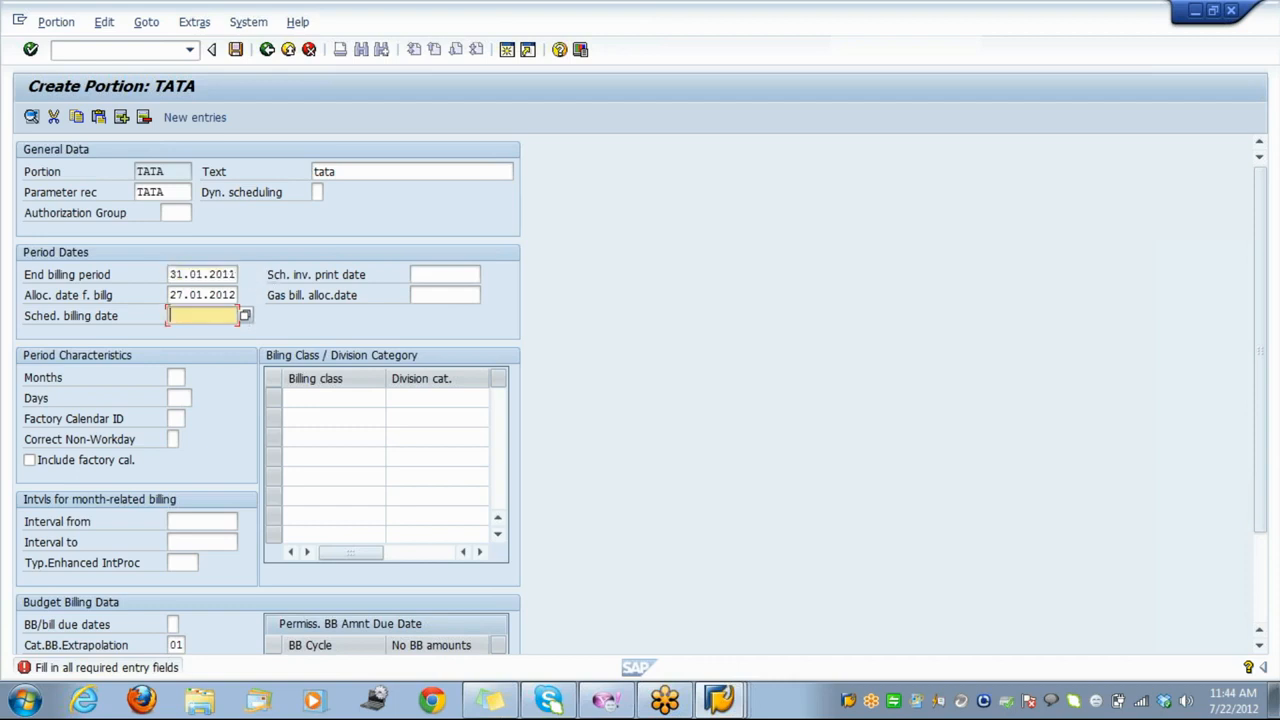
key("ctrl+v")
Replace the portion's allocation date for billing with 27.01.2011.
left_click_drag(170, 295, 238, 295)
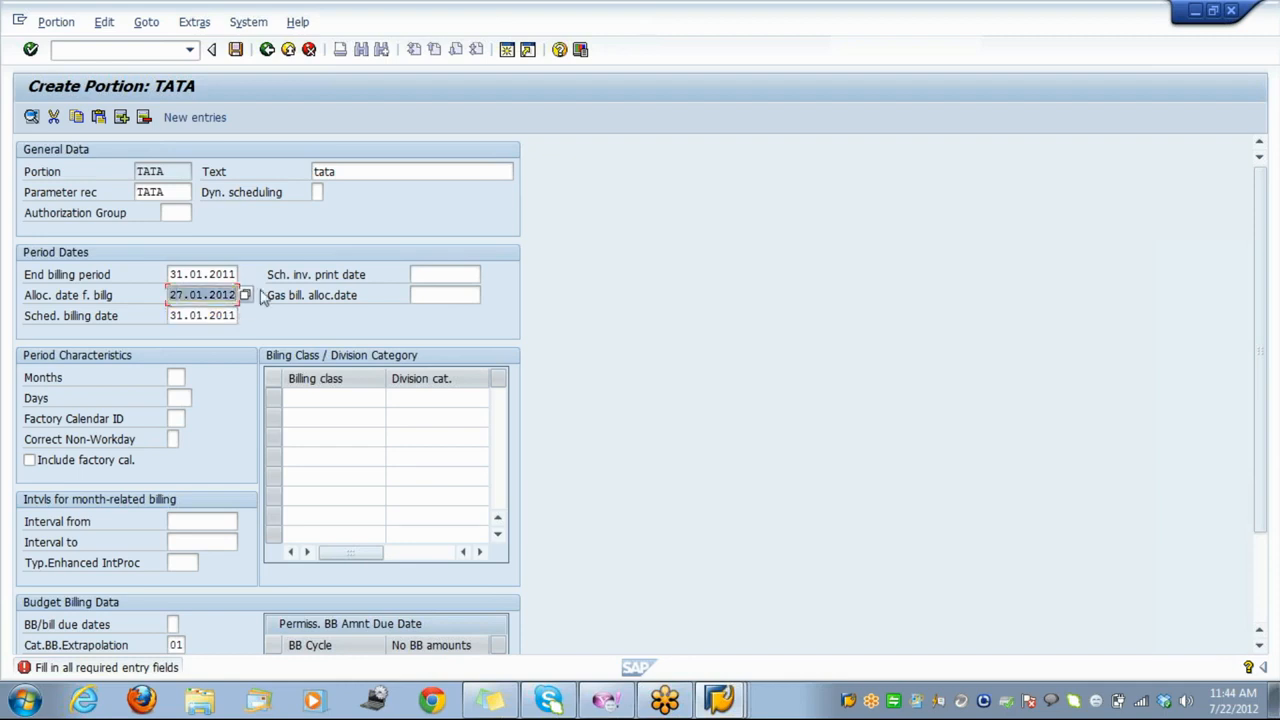
key("ctrl+v")
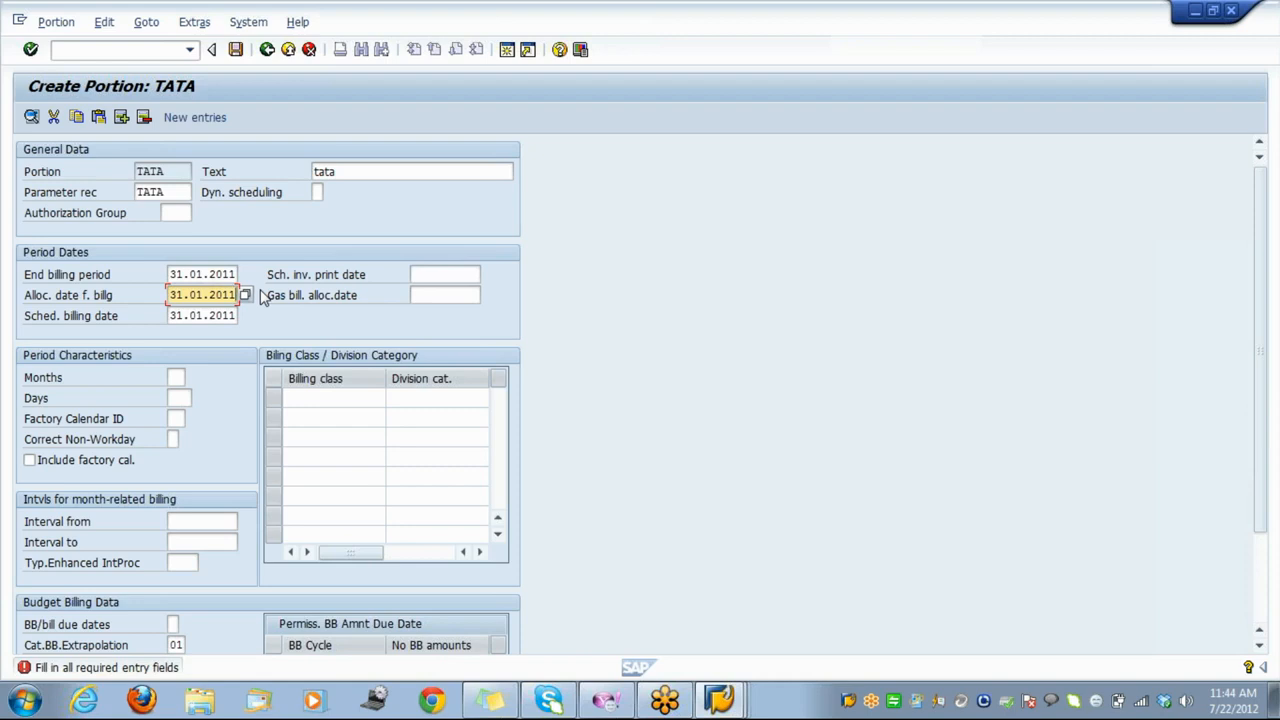
key("BackSpace")
key("BackSpace")
key("BackSpace")
key("BackSpace")
key("BackSpace")
key("BackSpace")
key("BackSpace")
key("BackSpace")
key("BackSpace")
key("BackSpace")
type("27.01.2011")
key("Return")
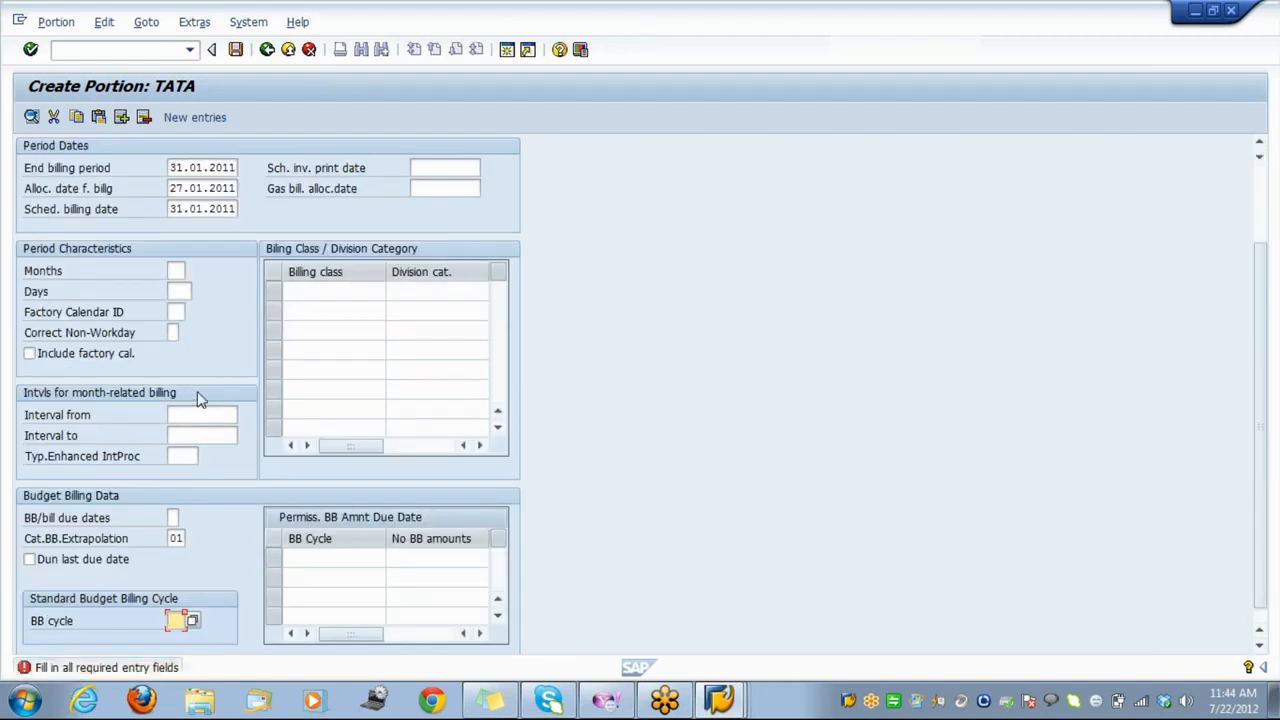
Look up the period lengths available for the portion and set its Months characteristic to 2 months.
left_click(175, 270)
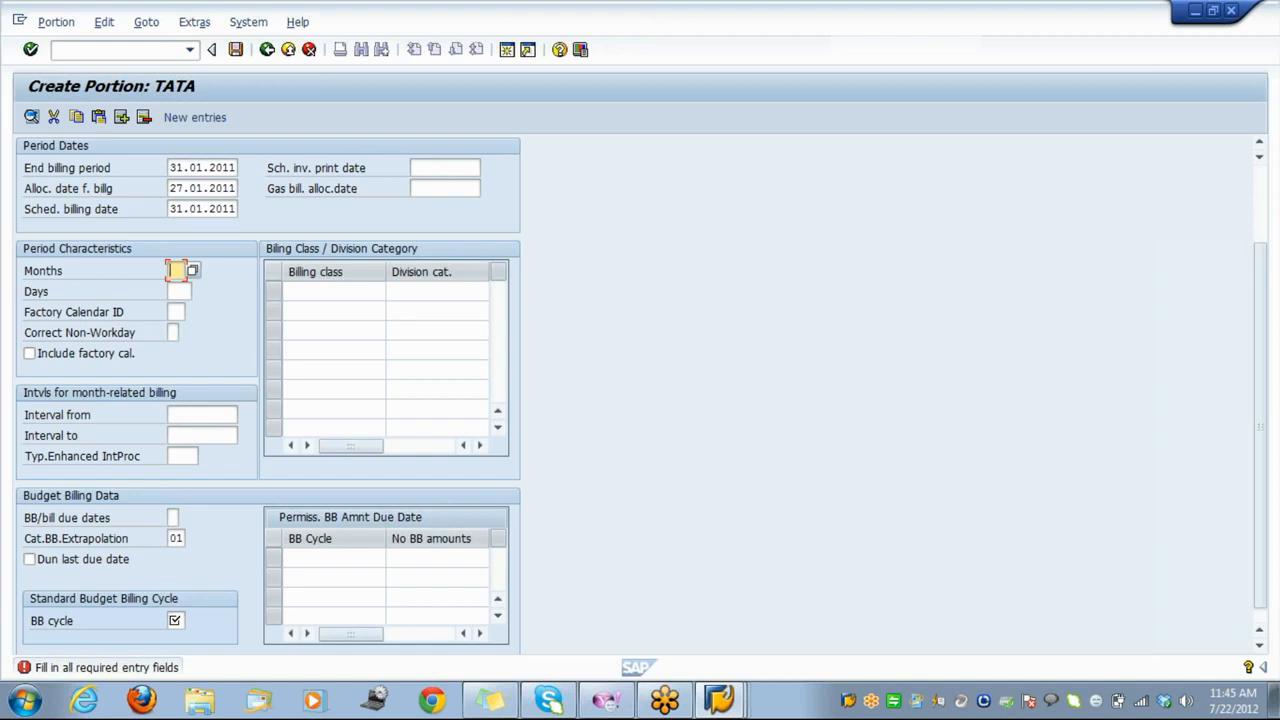
key("F1")
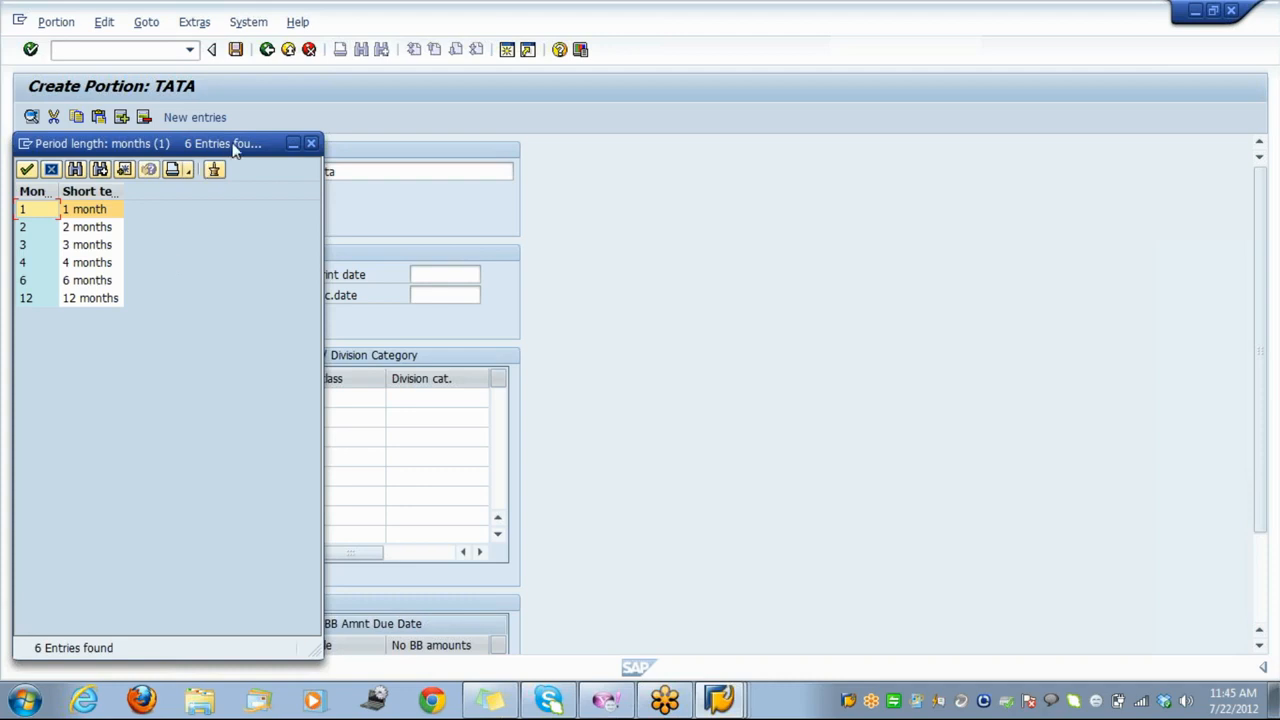
left_click_drag(235, 148, 545, 203)
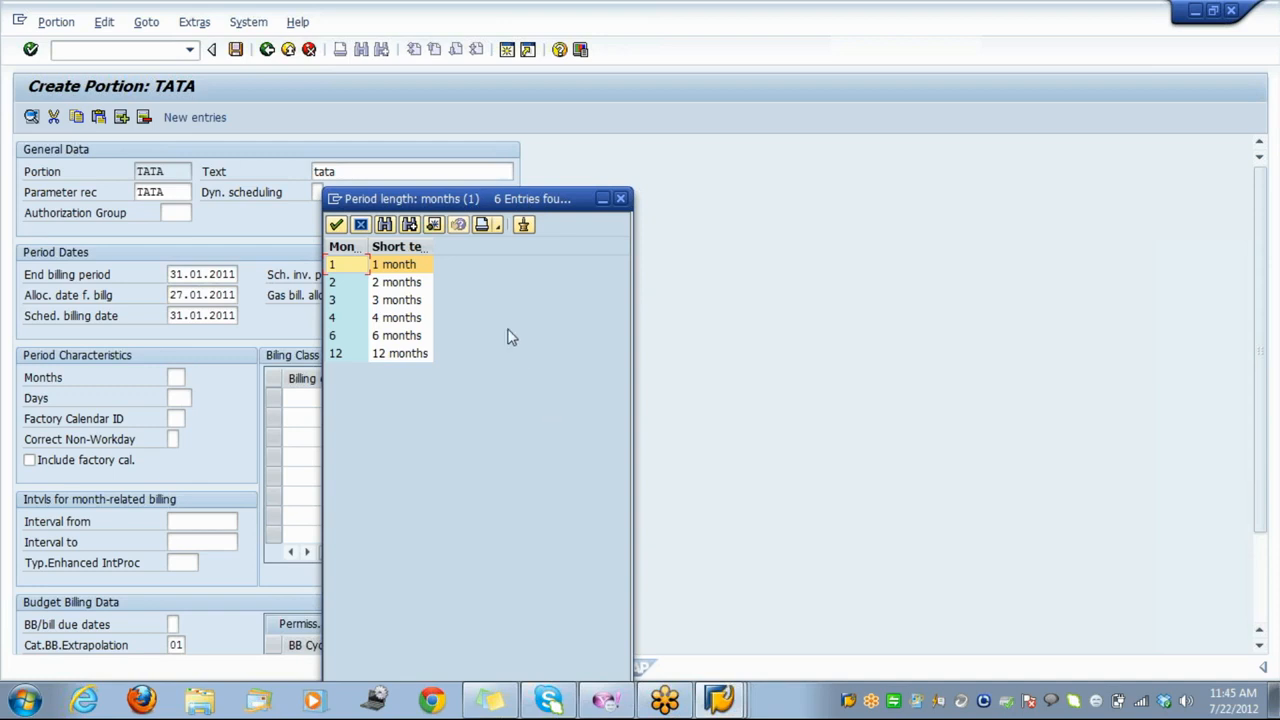
double_click(413, 285)
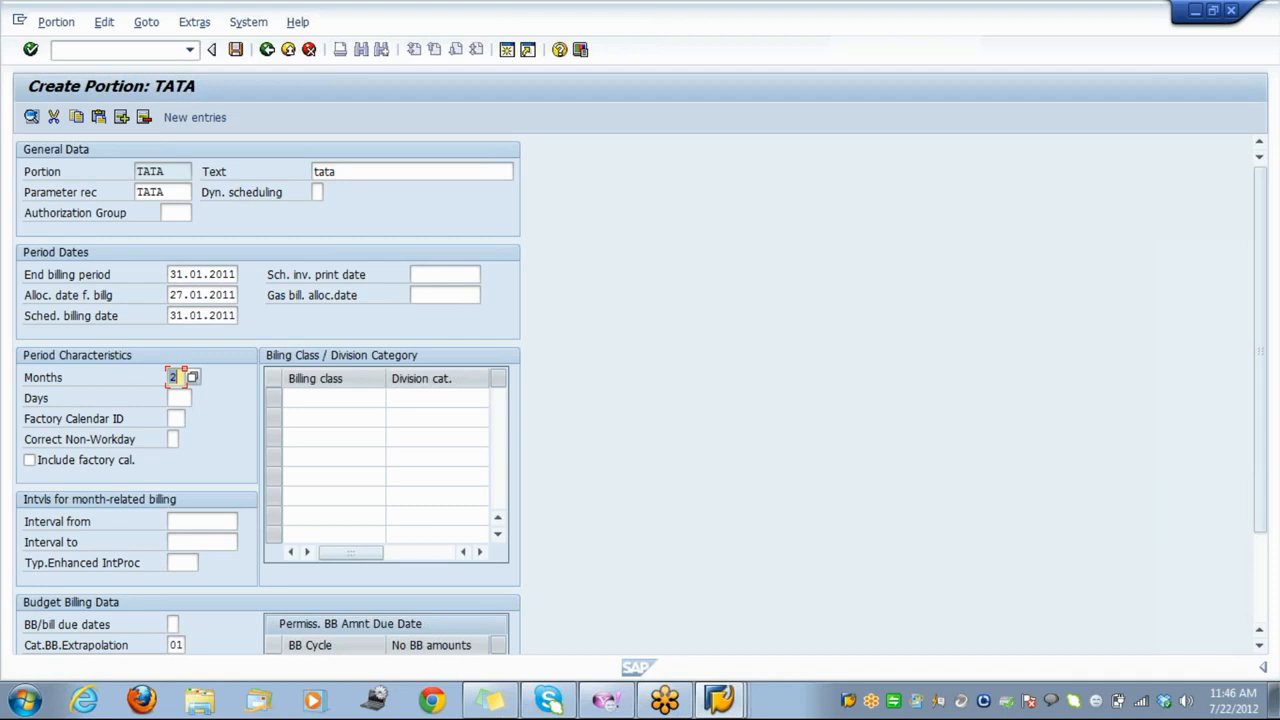
Set the portion's interval for month-related billing from 28 to 32.
left_click(179, 398)
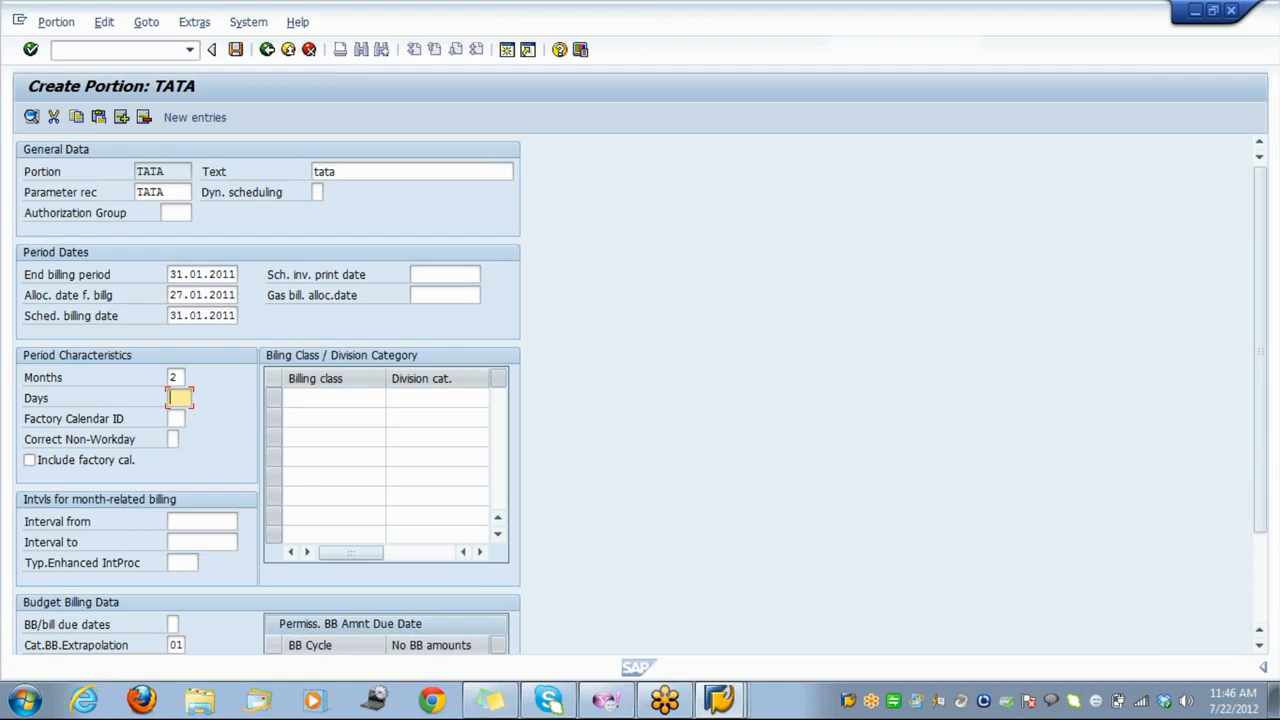
left_click(177, 419)
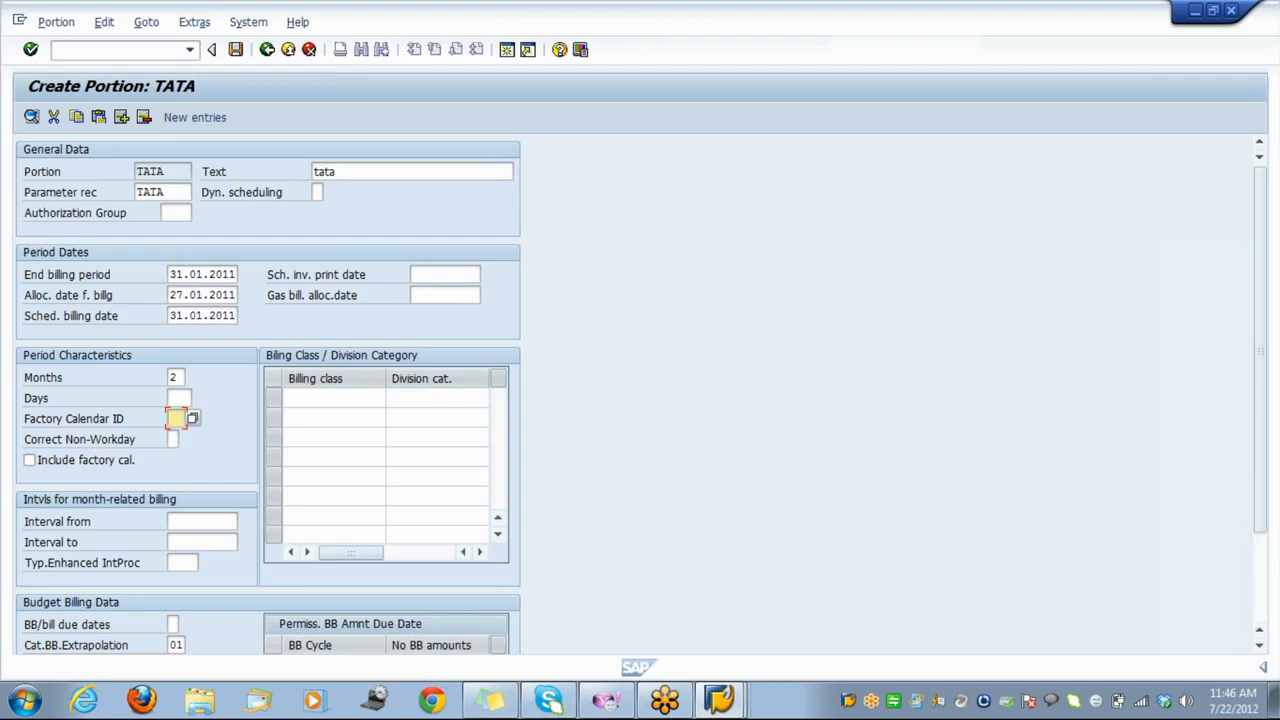
left_click(202, 542)
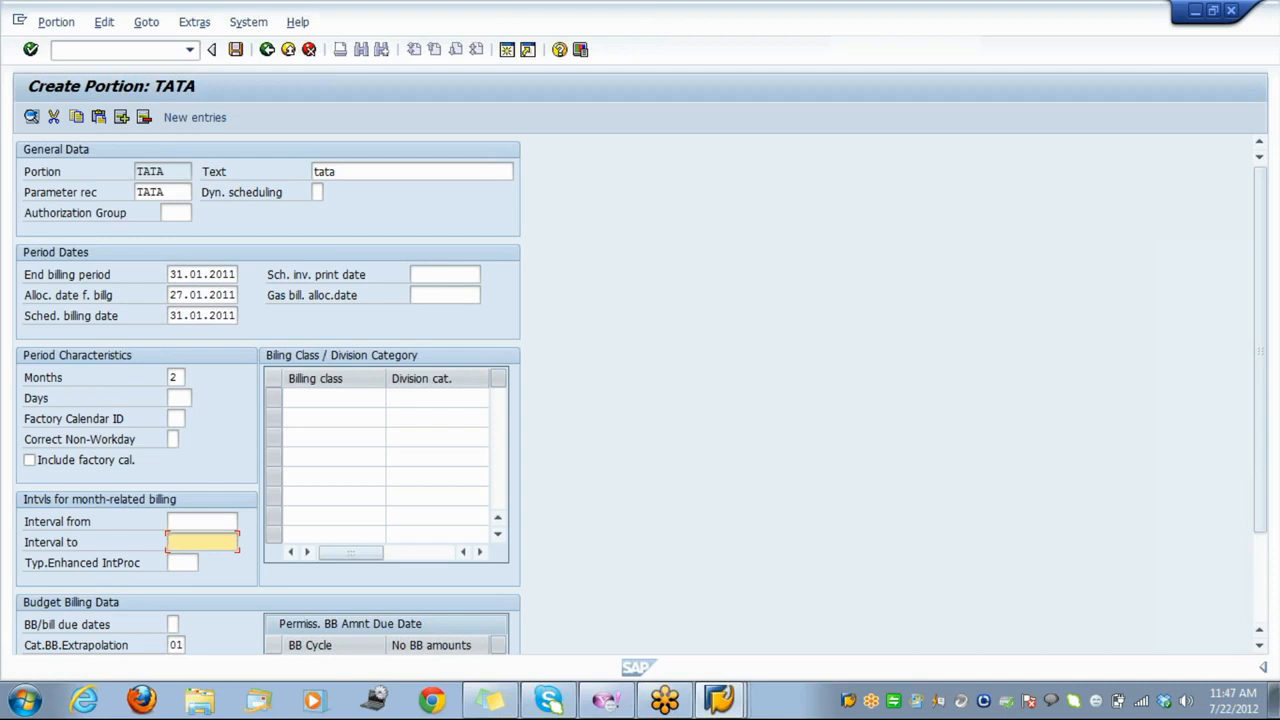
left_click(202, 522)
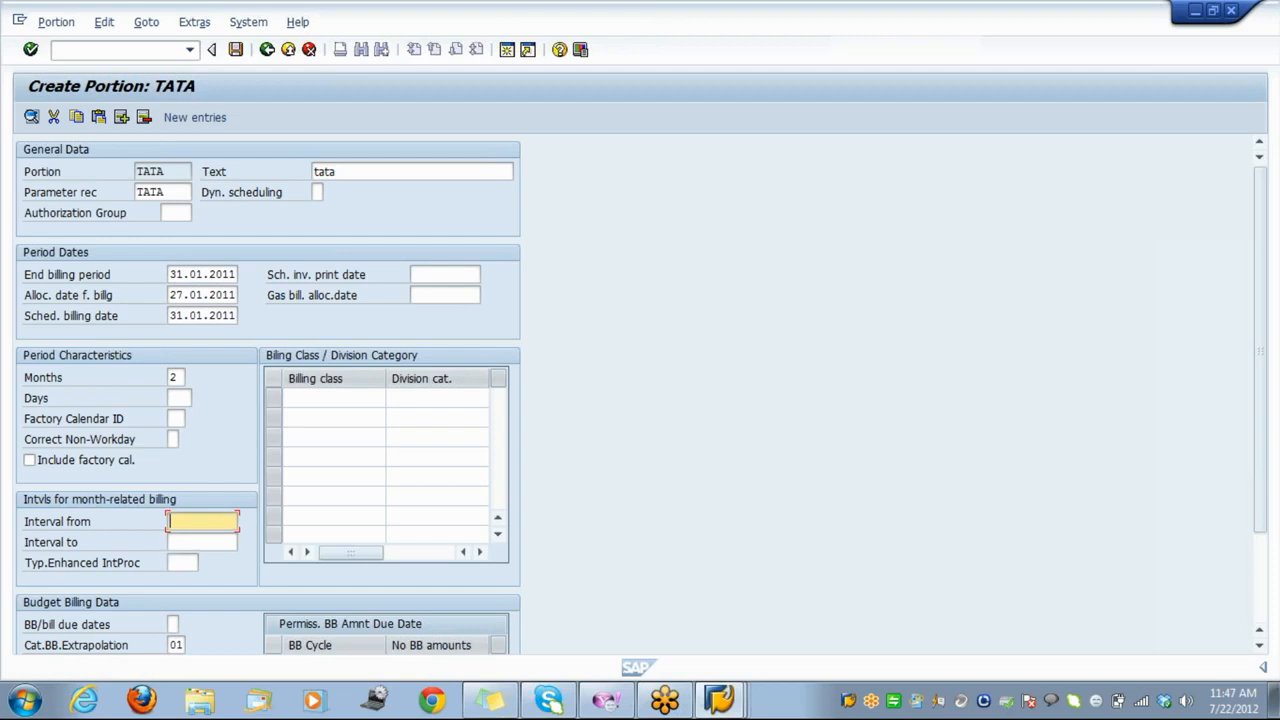
type("28")
left_click(217, 541)
type("32")
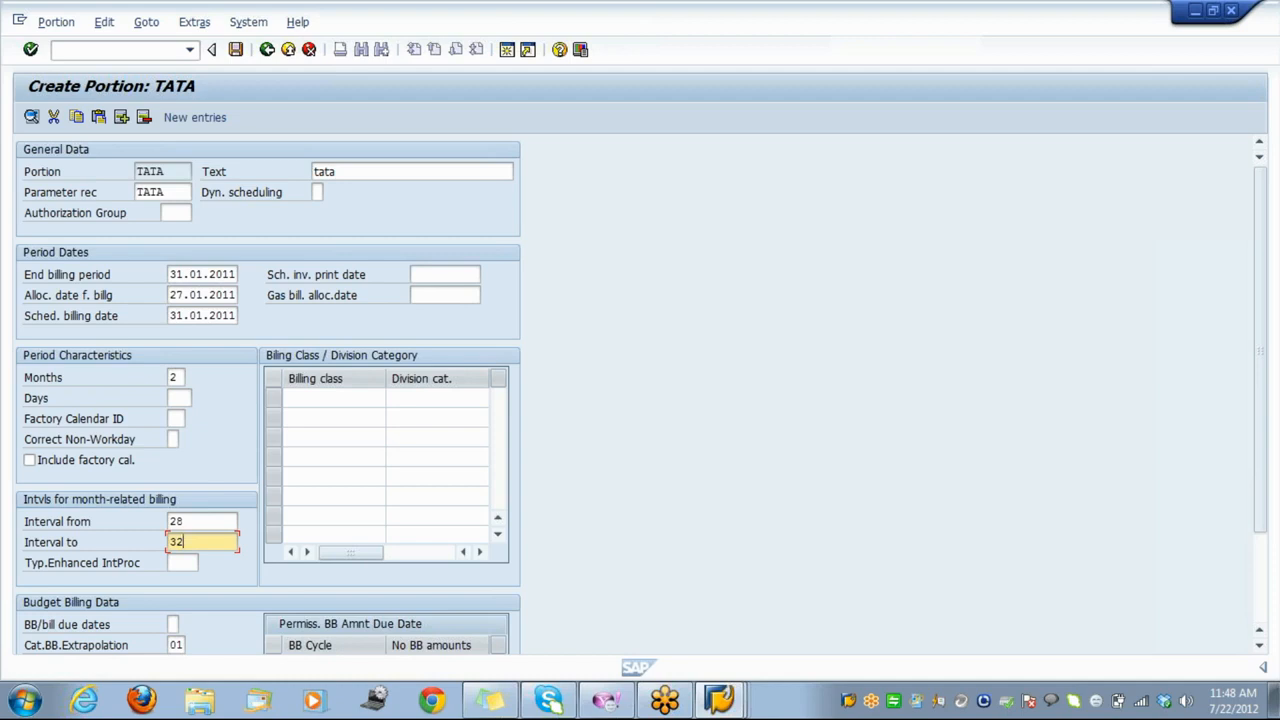
Examine the options for combining budget billing and bill due dates without choosing one.
key("Tab")
key("Tab")
key("Tab")
scroll(210, 540, "down", 1)
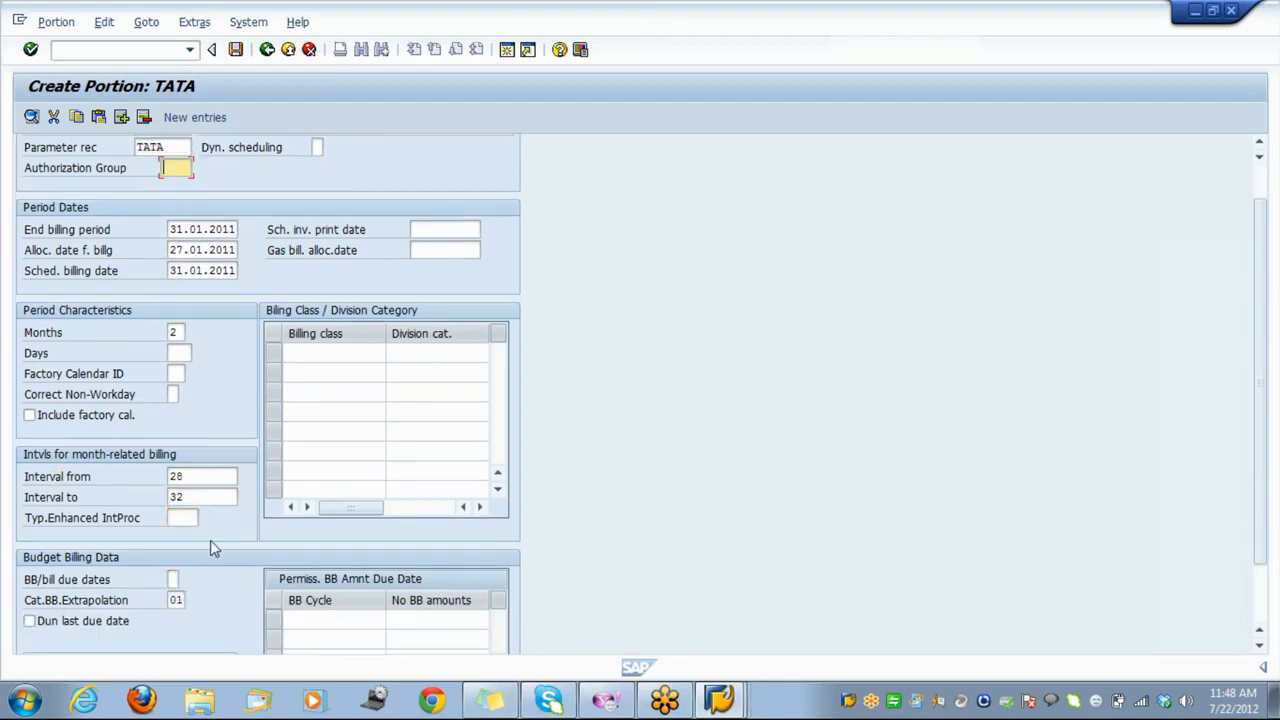
left_click(180, 580)
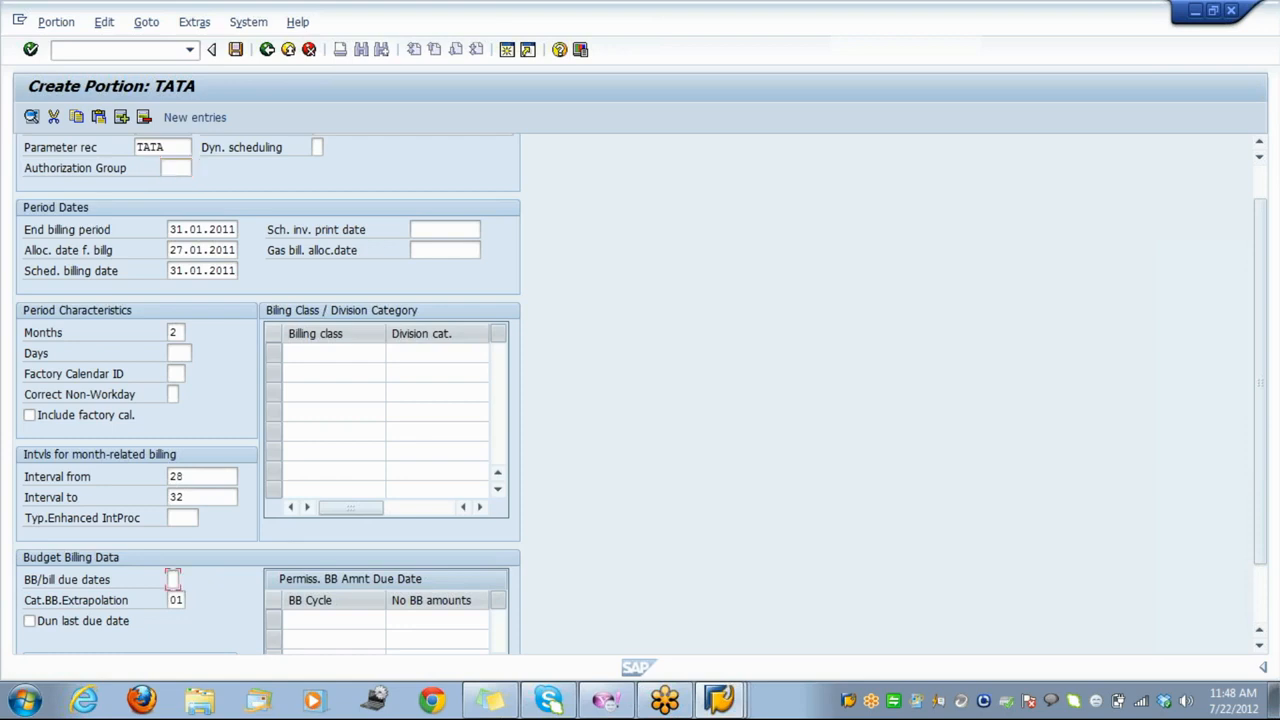
left_click(185, 580)
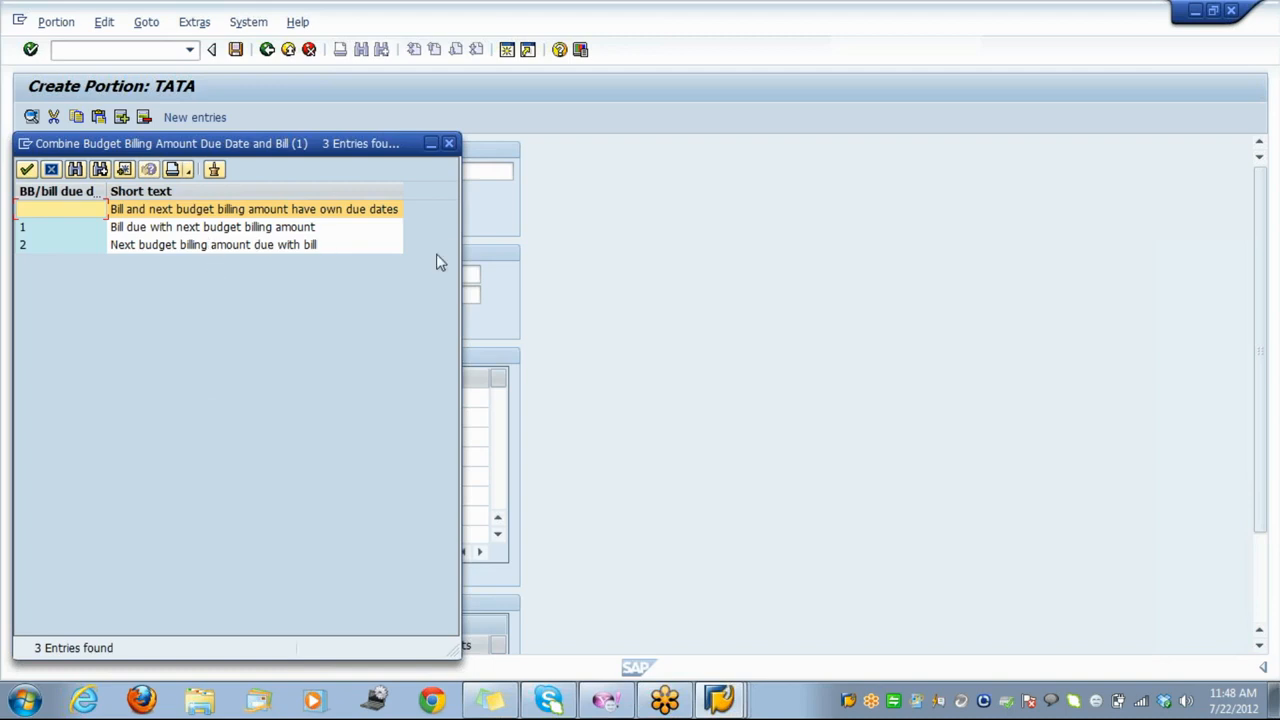
left_click(448, 144)
Set the standard budget billing cycle to 00, with no budget billing amounts charged, and save the portion under customizing request ECCK900021.
scroll(448, 155, "down", 2)
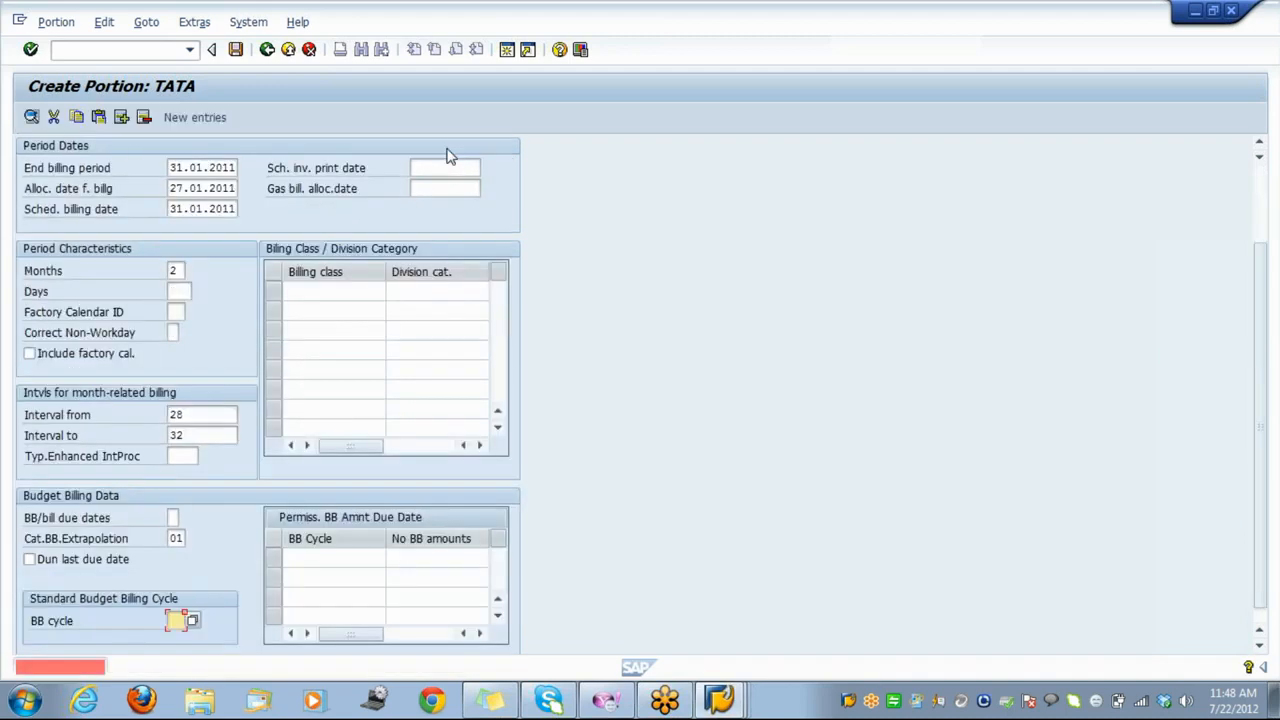
left_click(192, 620)
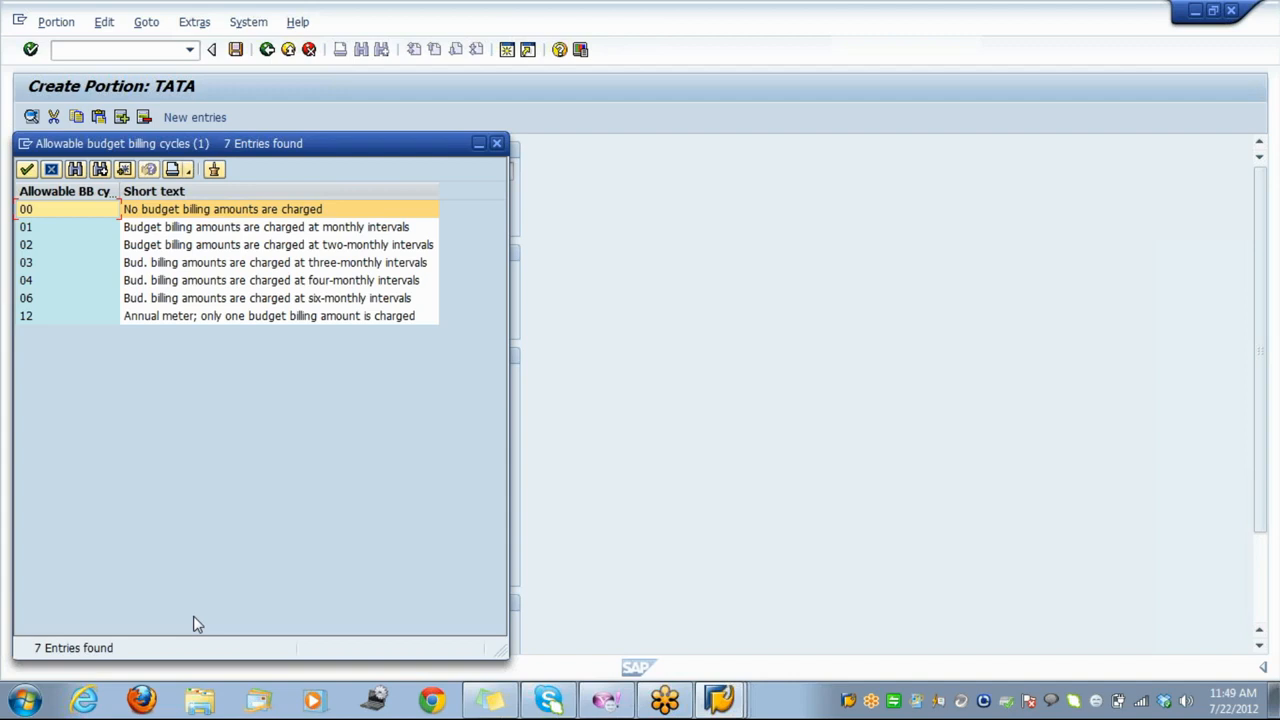
left_click(287, 212)
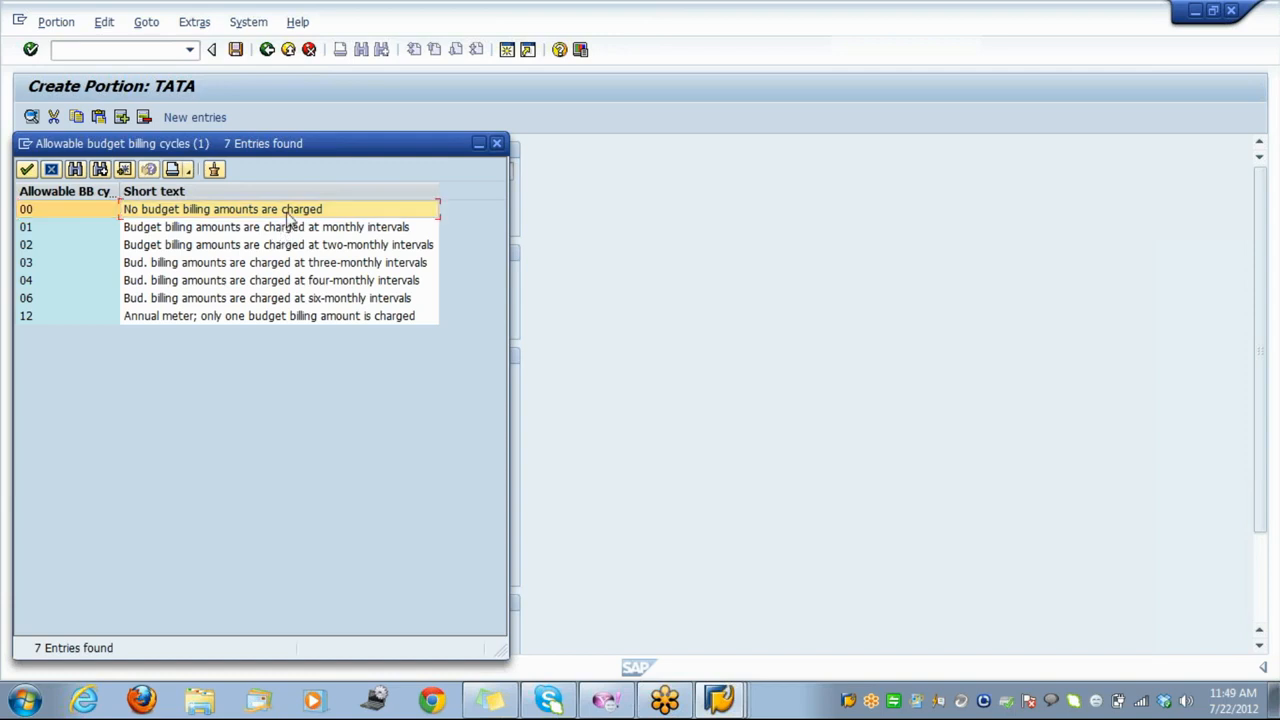
double_click(287, 213)
key("Return")
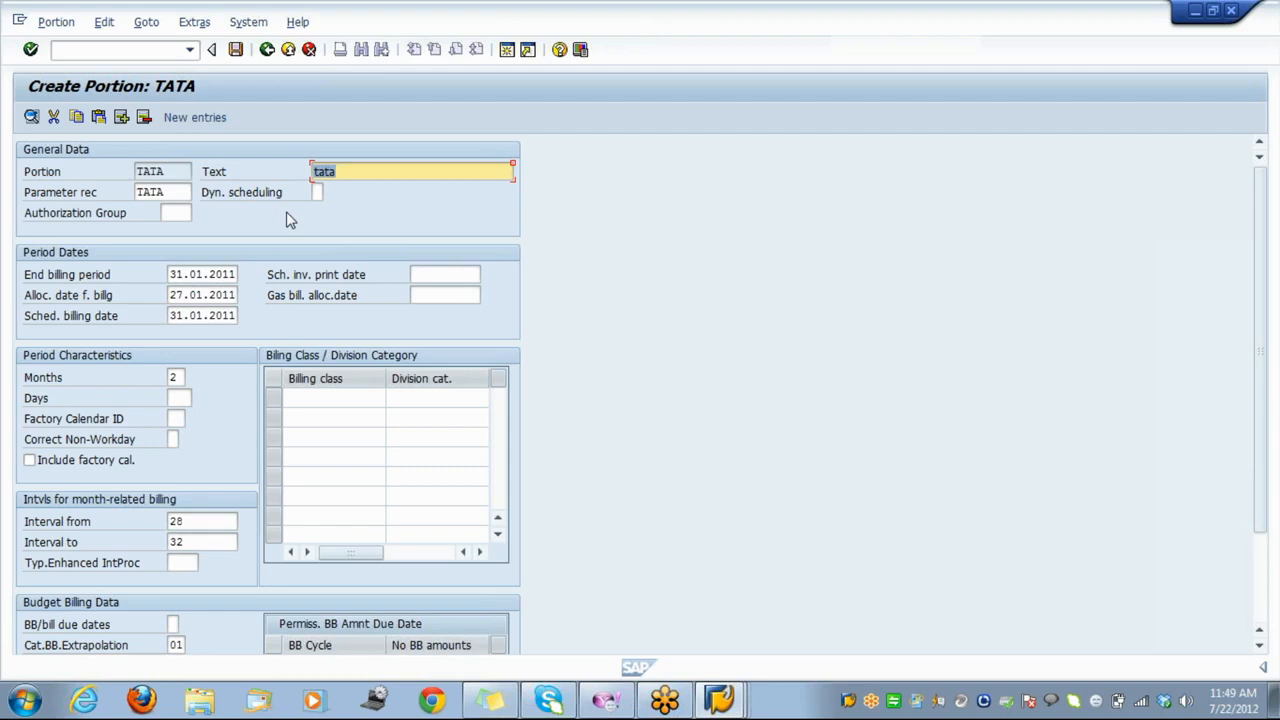
left_click(237, 50)
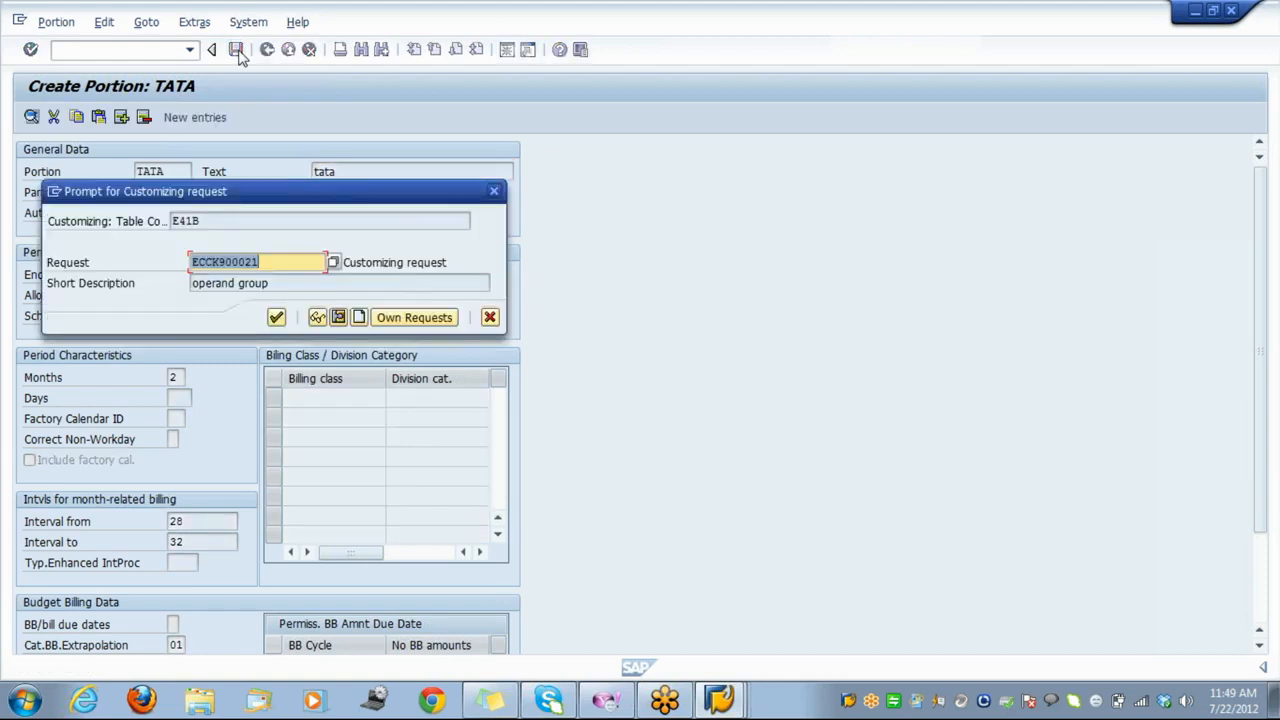
left_click(276, 317)
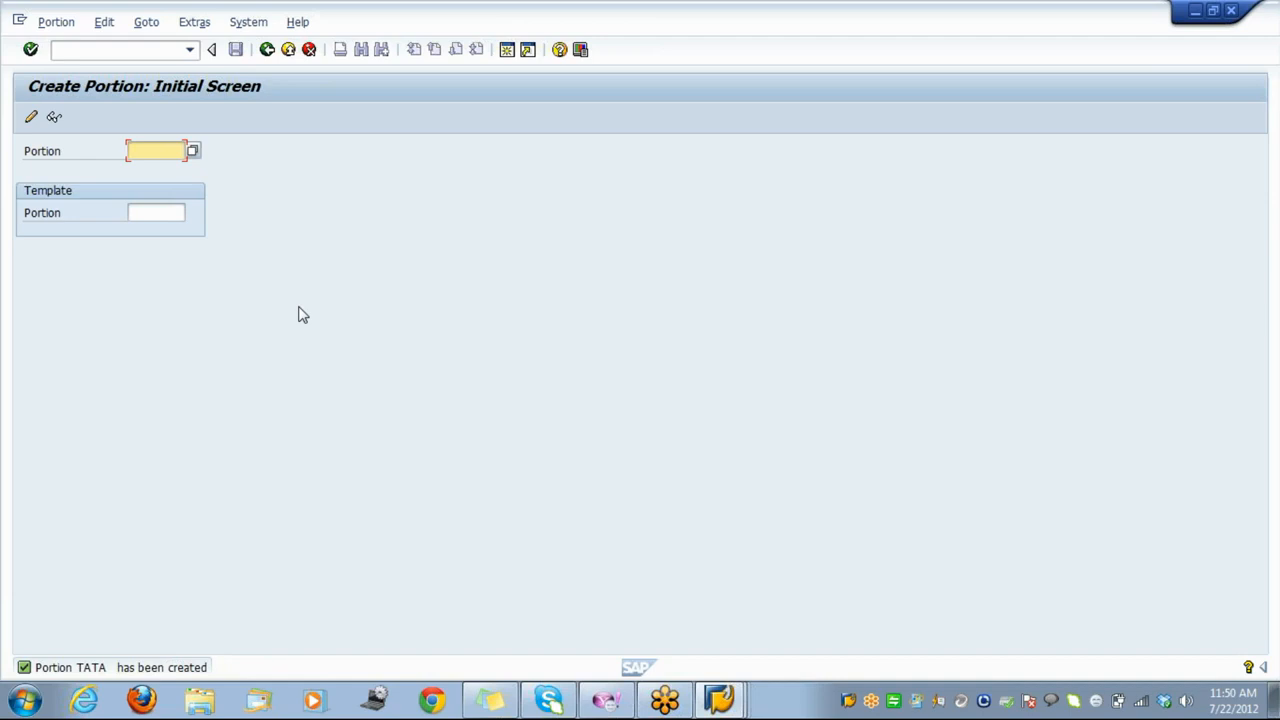
Leave portion creation and start creating a meter reading unit named TATA from Define Meter Reading Units.
left_click(267, 50)
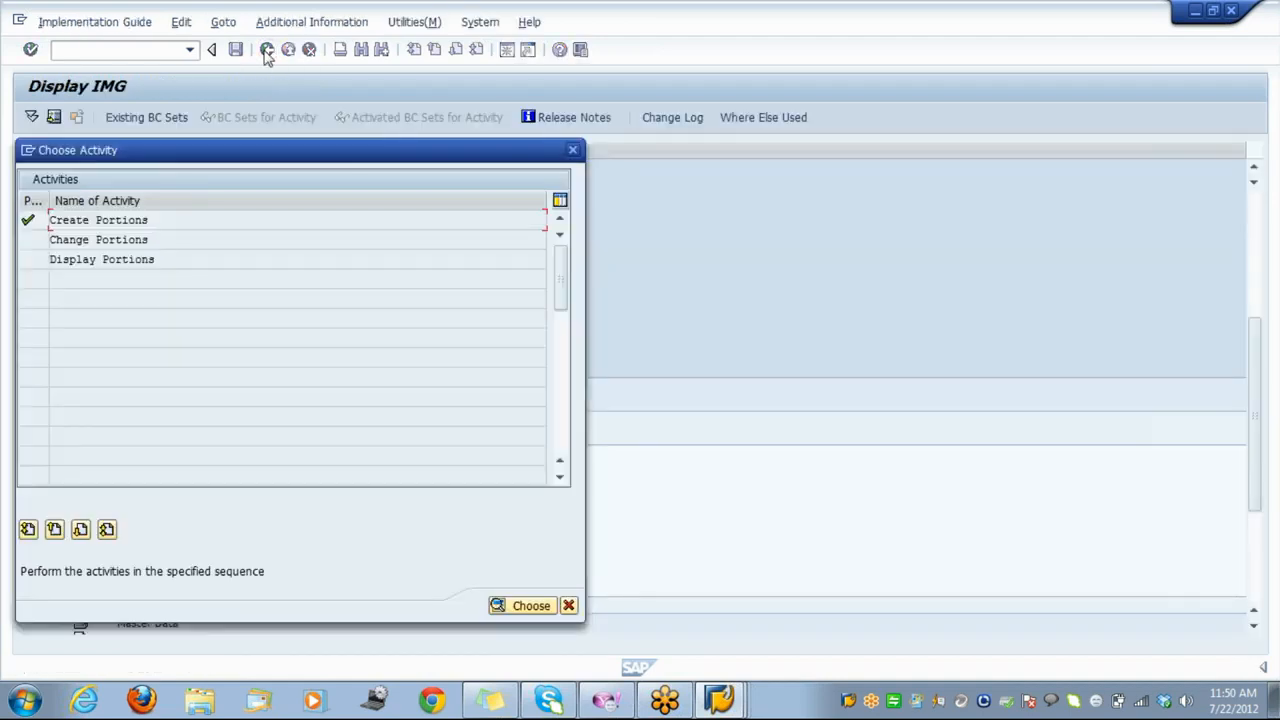
left_click(568, 606)
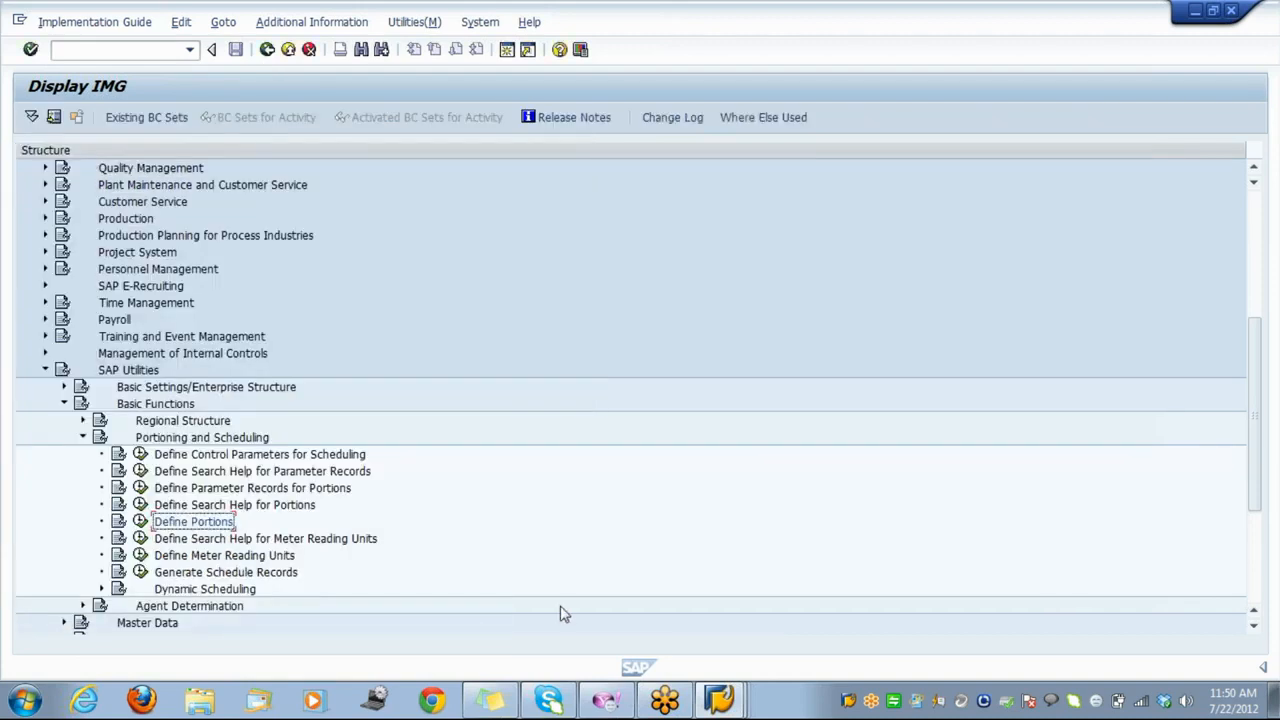
left_click(140, 556)
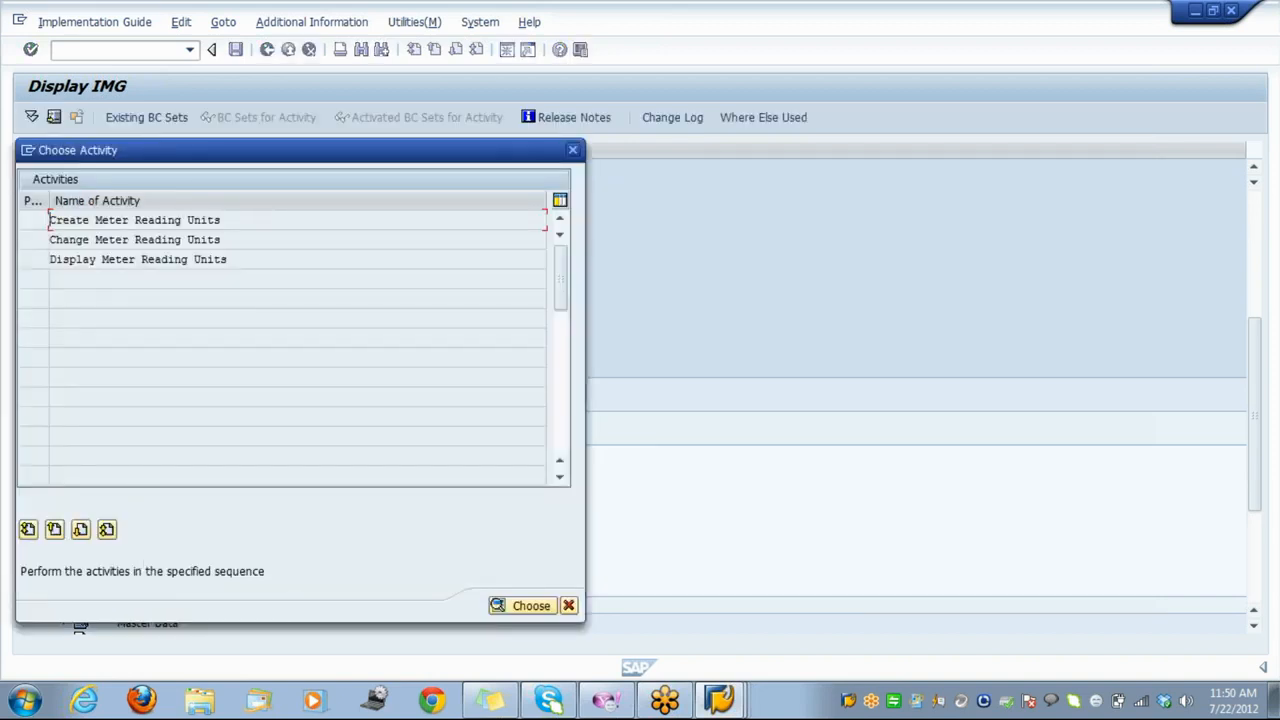
double_click(158, 222)
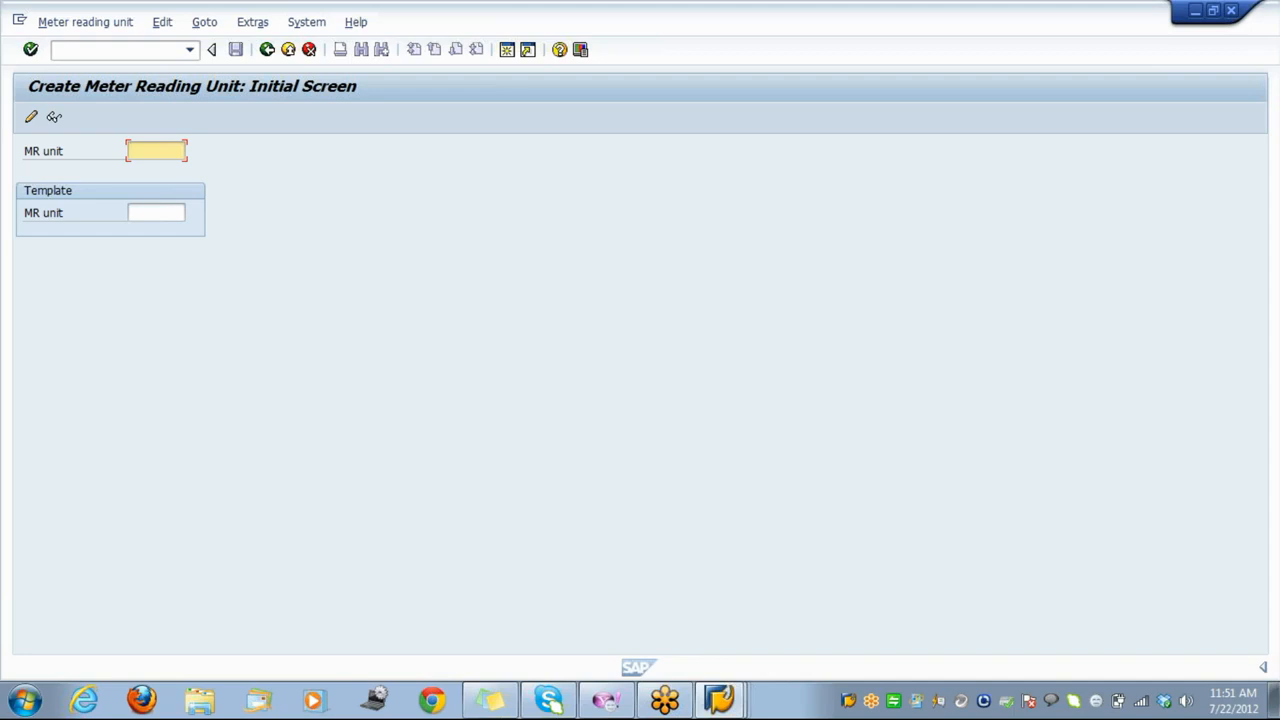
type("tata")
key("Return")
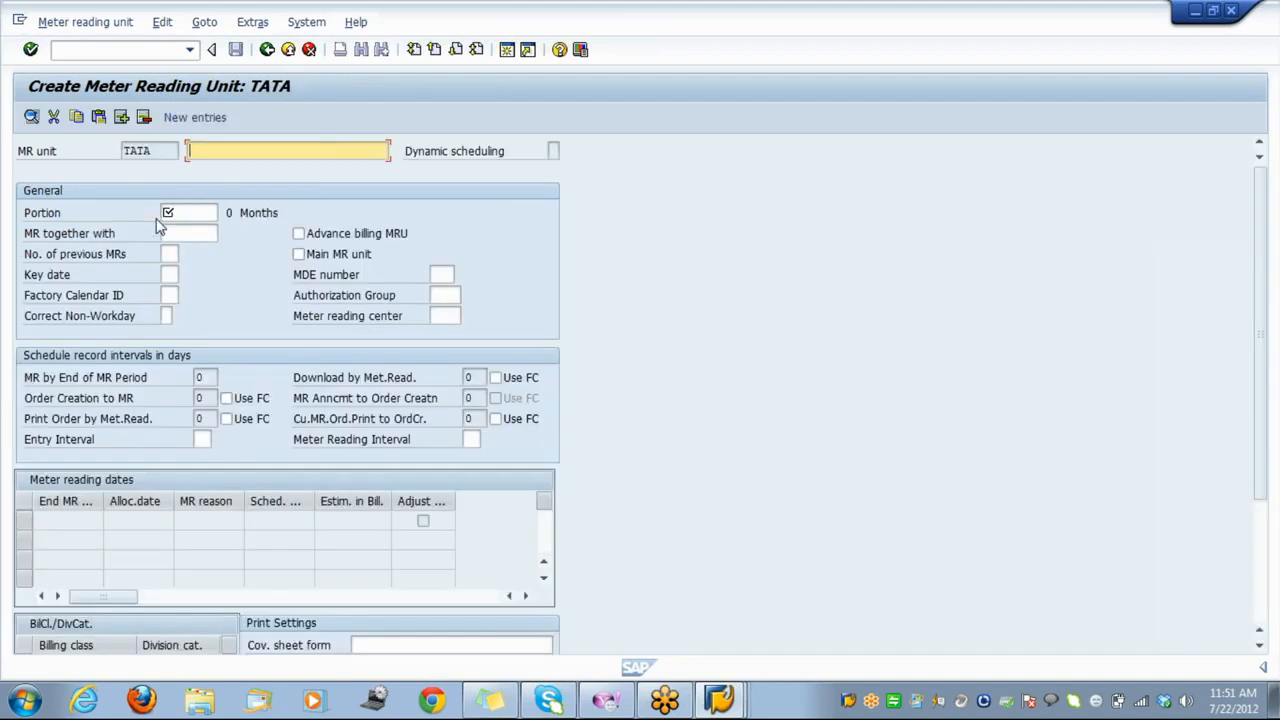
Describe the meter reading unit as tata and assign portion TATA from the portion search, generating its meter reading dates.
type("tata")
left_click(186, 213)
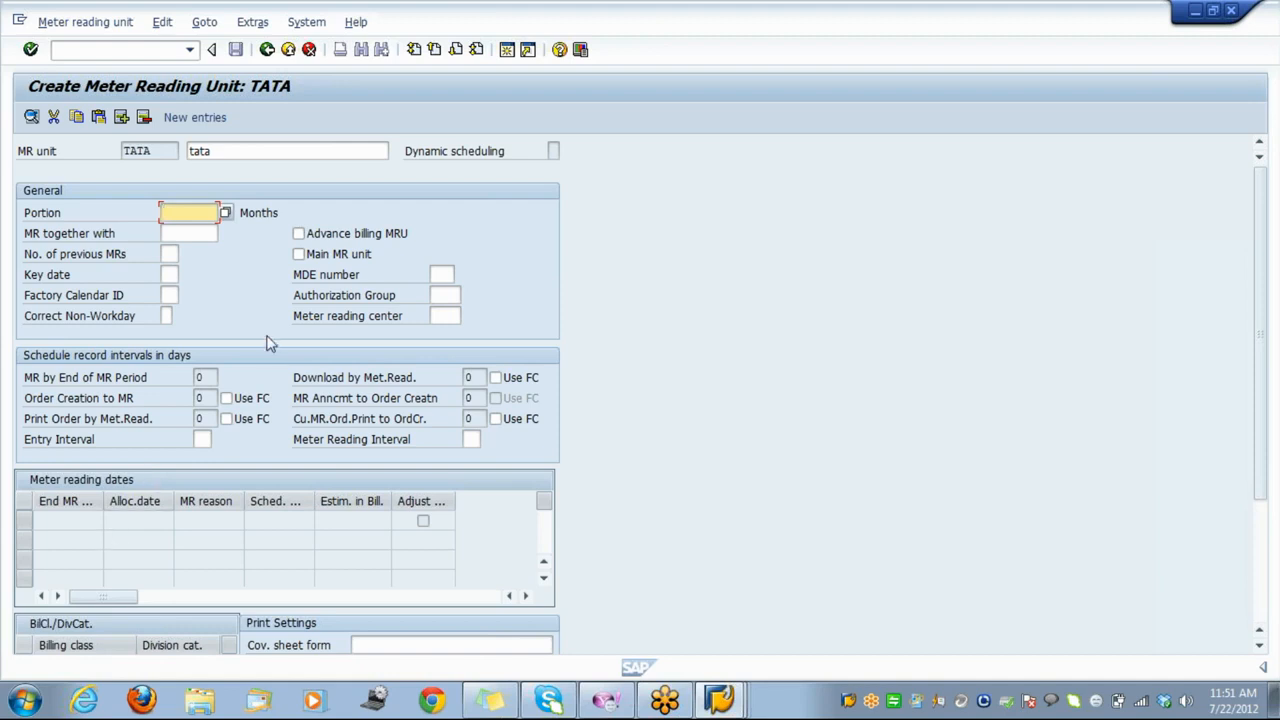
left_click(227, 213)
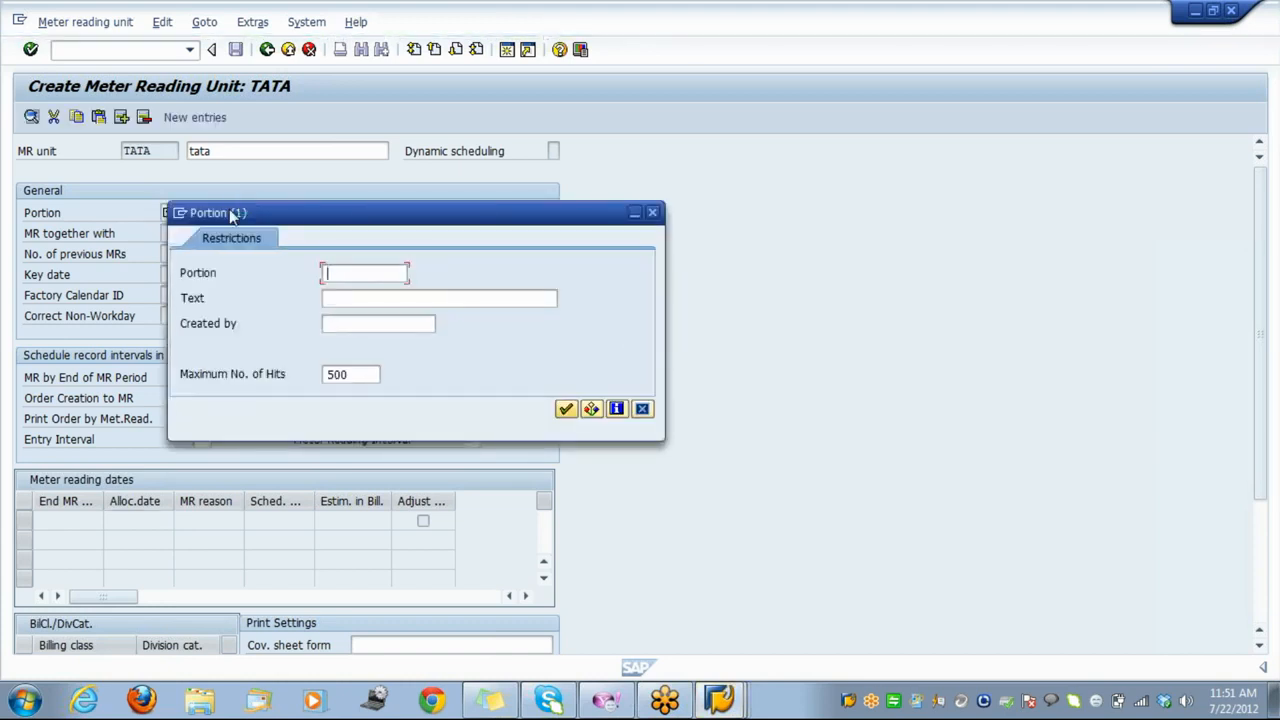
key("Return")
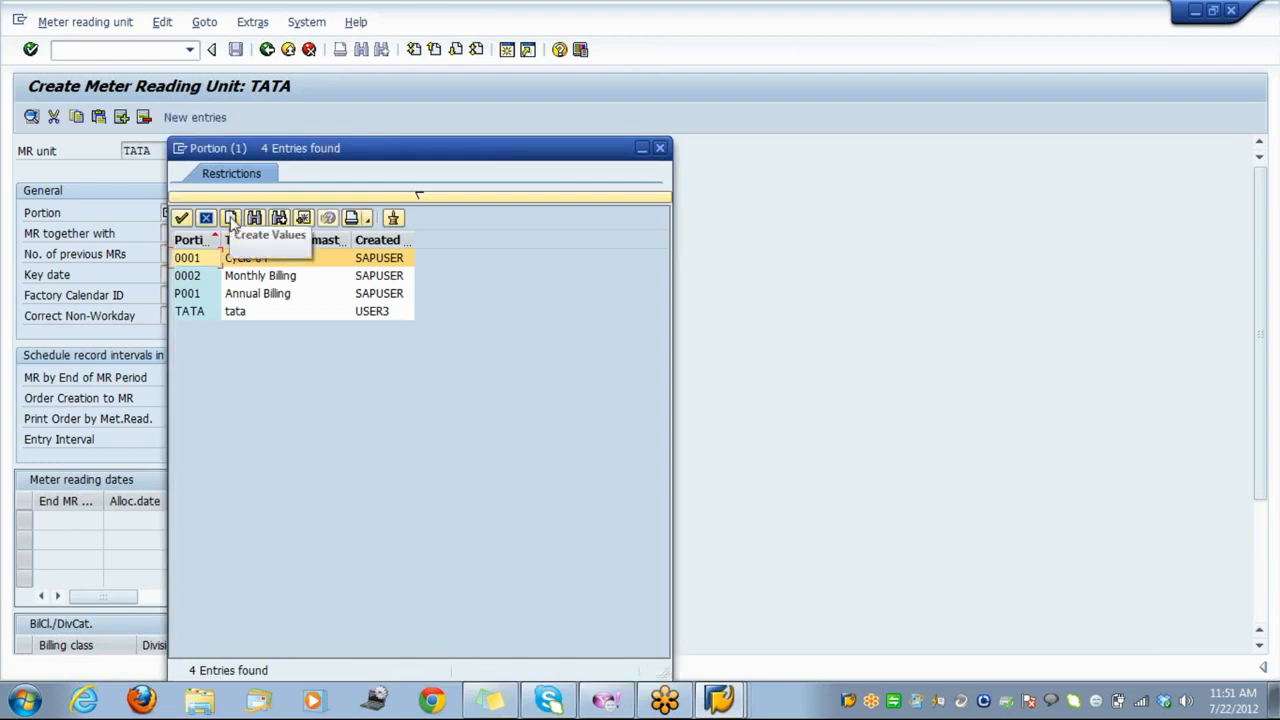
left_click(206, 312)
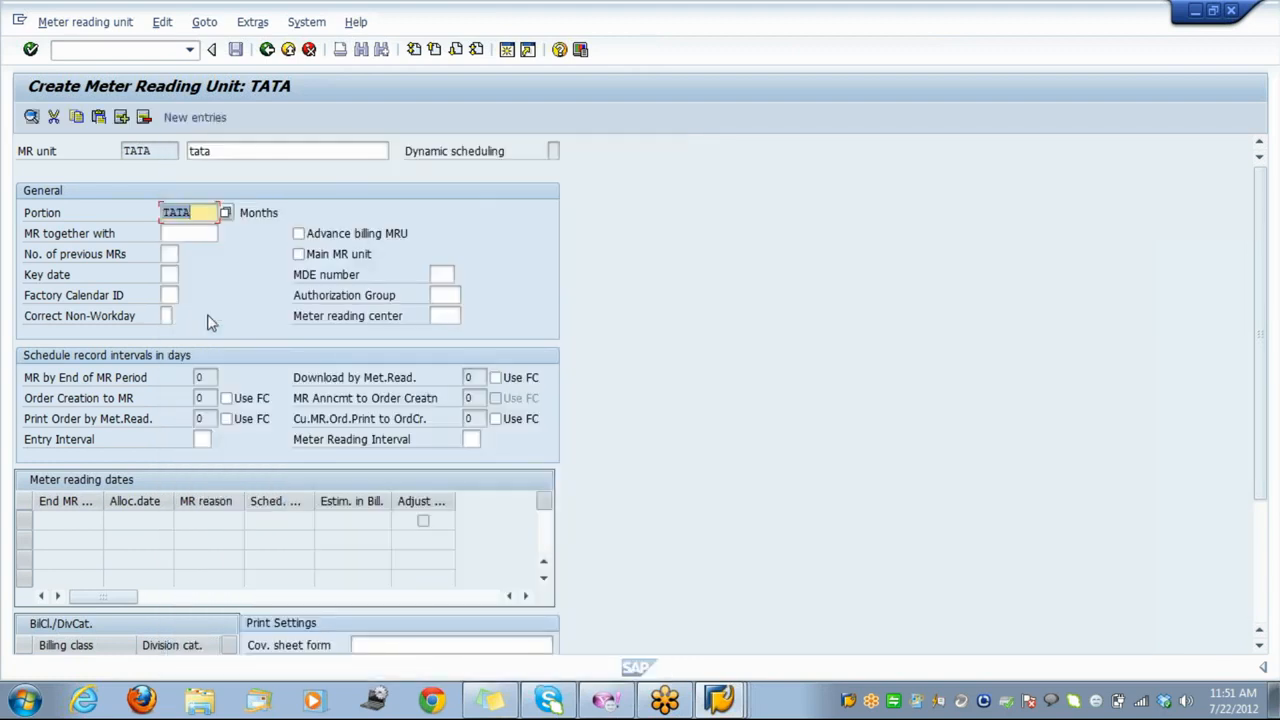
key("Return")
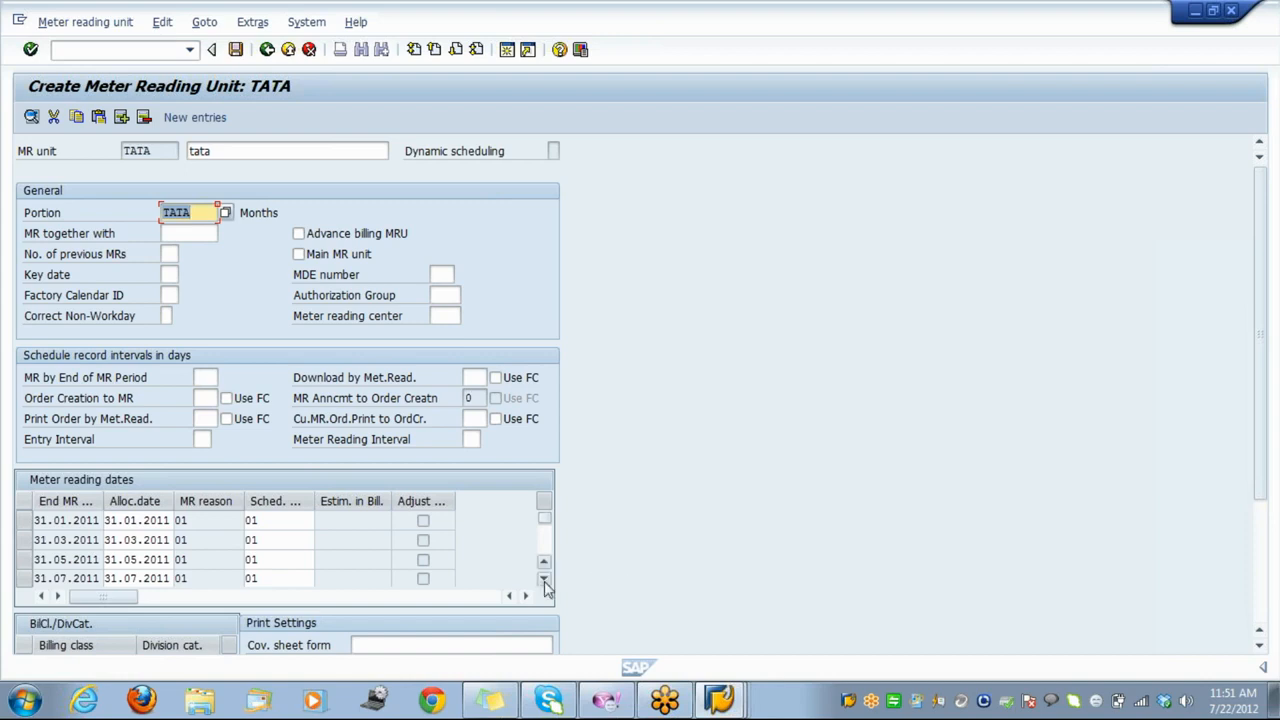
Review all of the unit's meter reading dates and check the period length in months in the assigned portion's details.
left_click(544, 580)
left_click(544, 580)
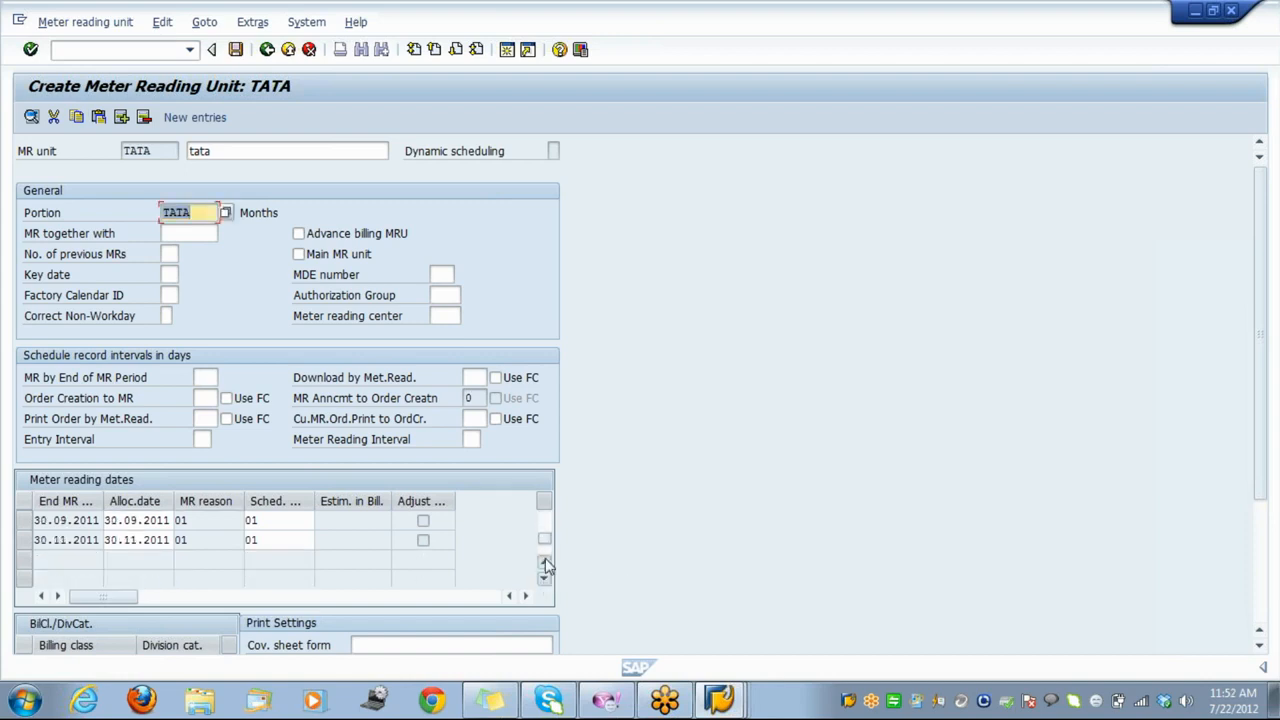
left_click(544, 563)
left_click(544, 563)
left_click(544, 563)
left_click(544, 563)
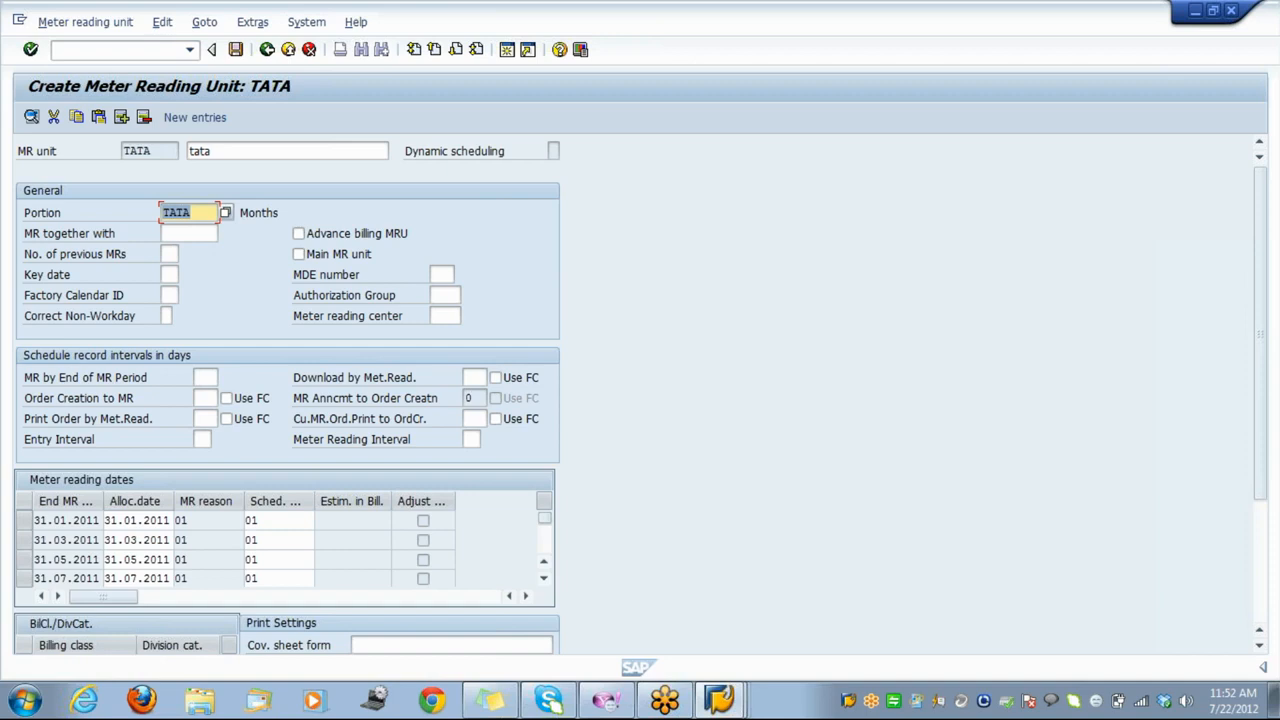
double_click(176, 212)
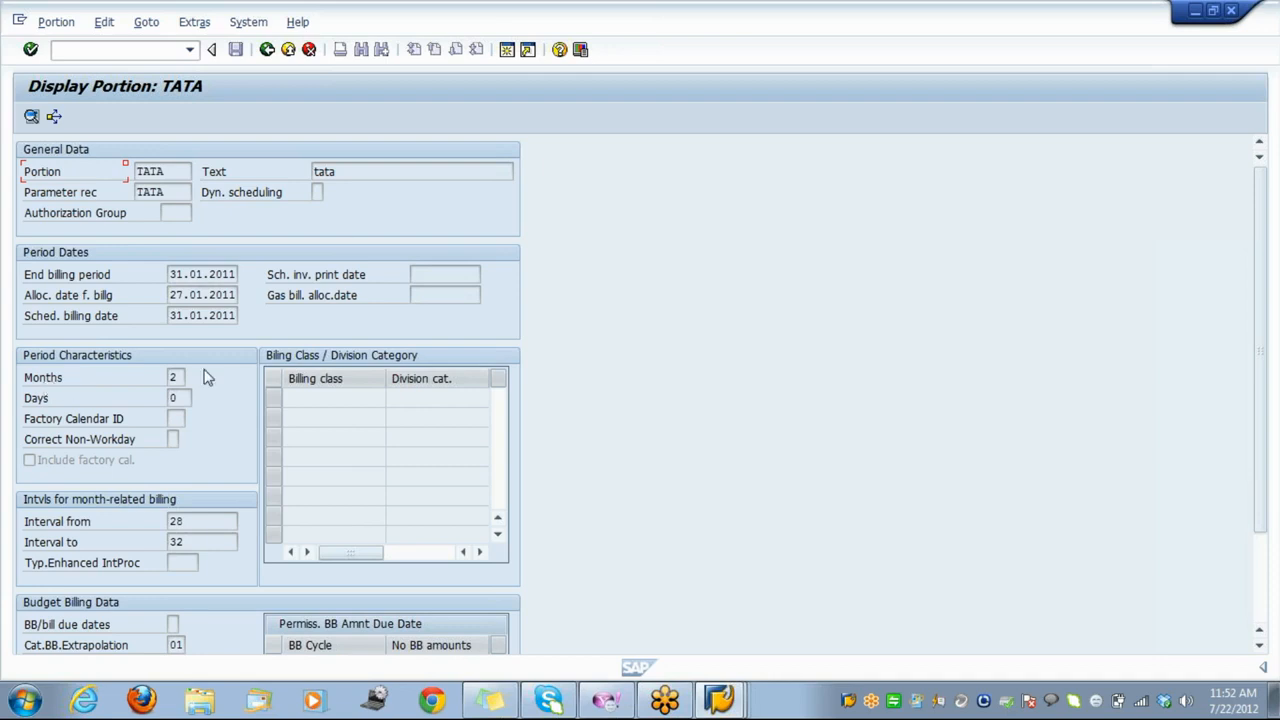
left_click(173, 377)
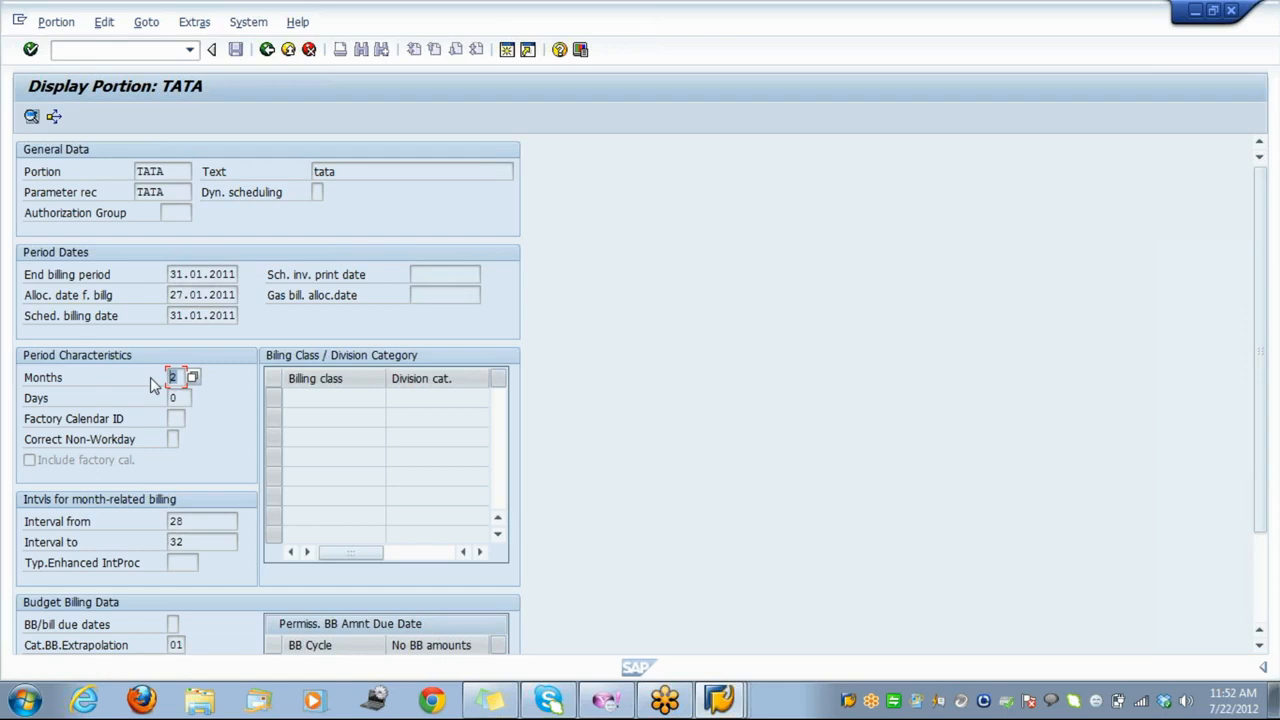
left_click(267, 60)
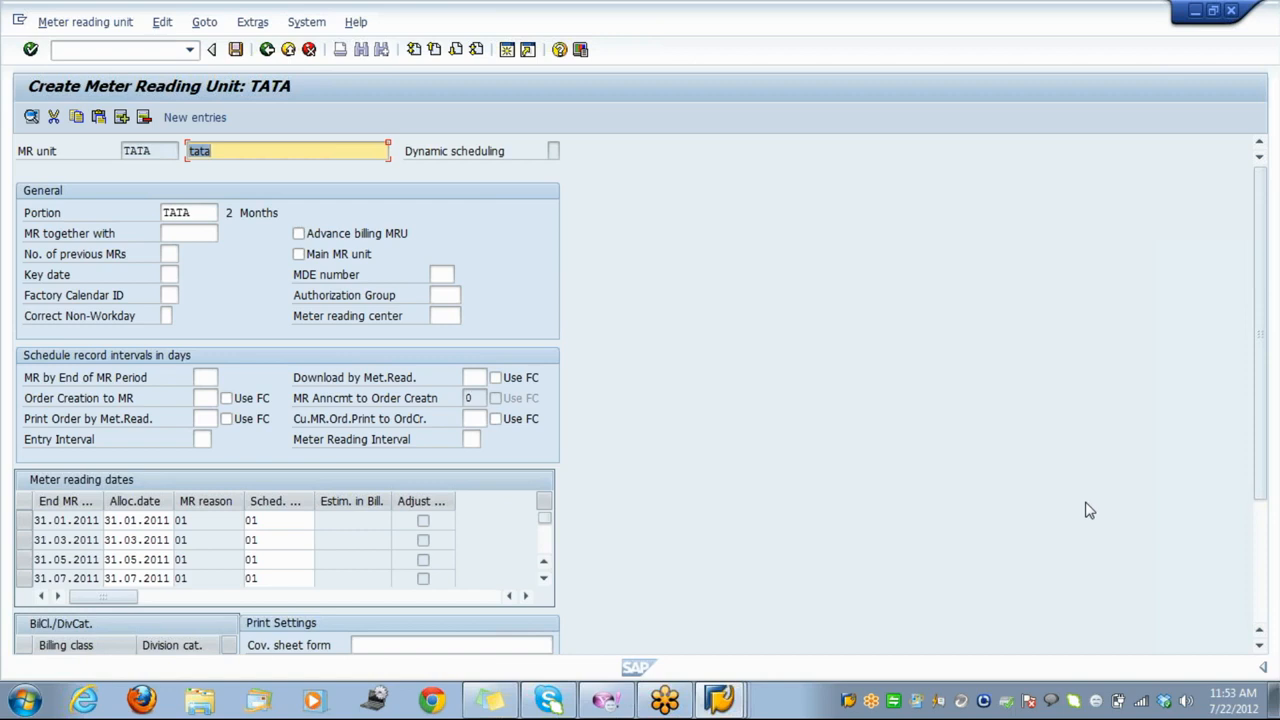
Save the meter reading unit under customizing request ECCK900021.
left_click(240, 52)
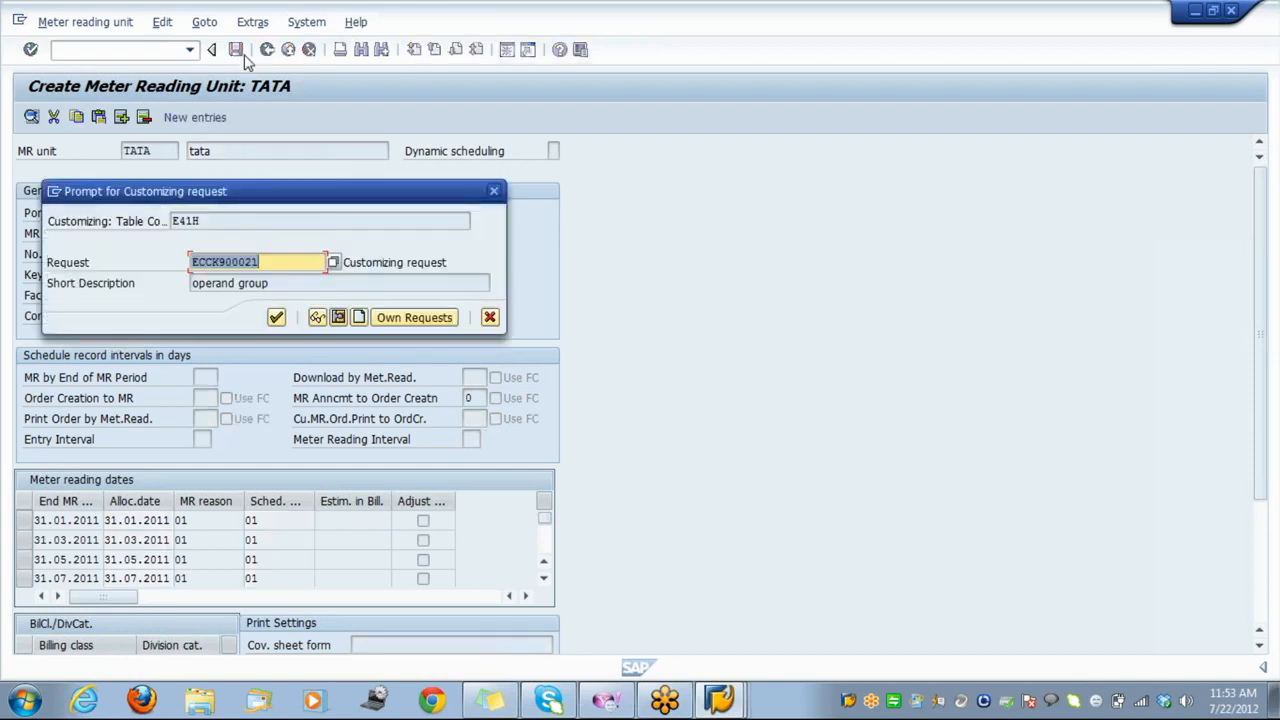
left_click(276, 318)
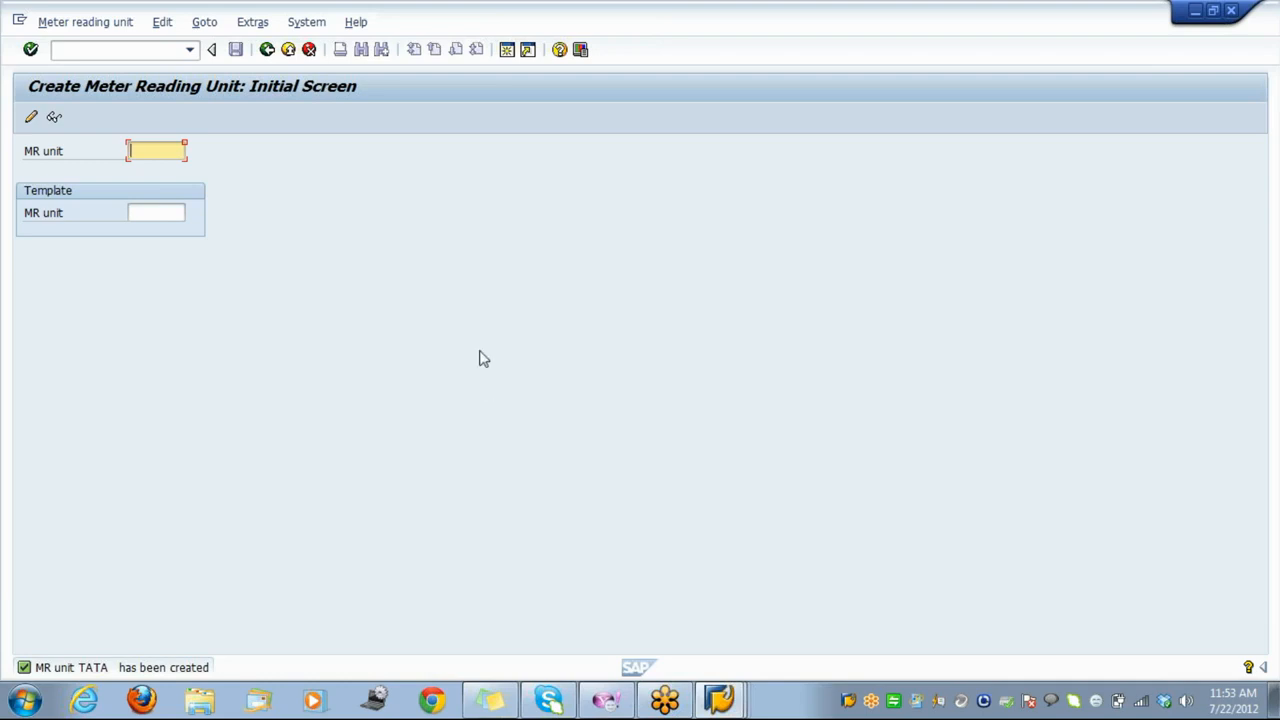
Leave meter reading unit creation and return to the implementation guide structure.
left_click(268, 52)
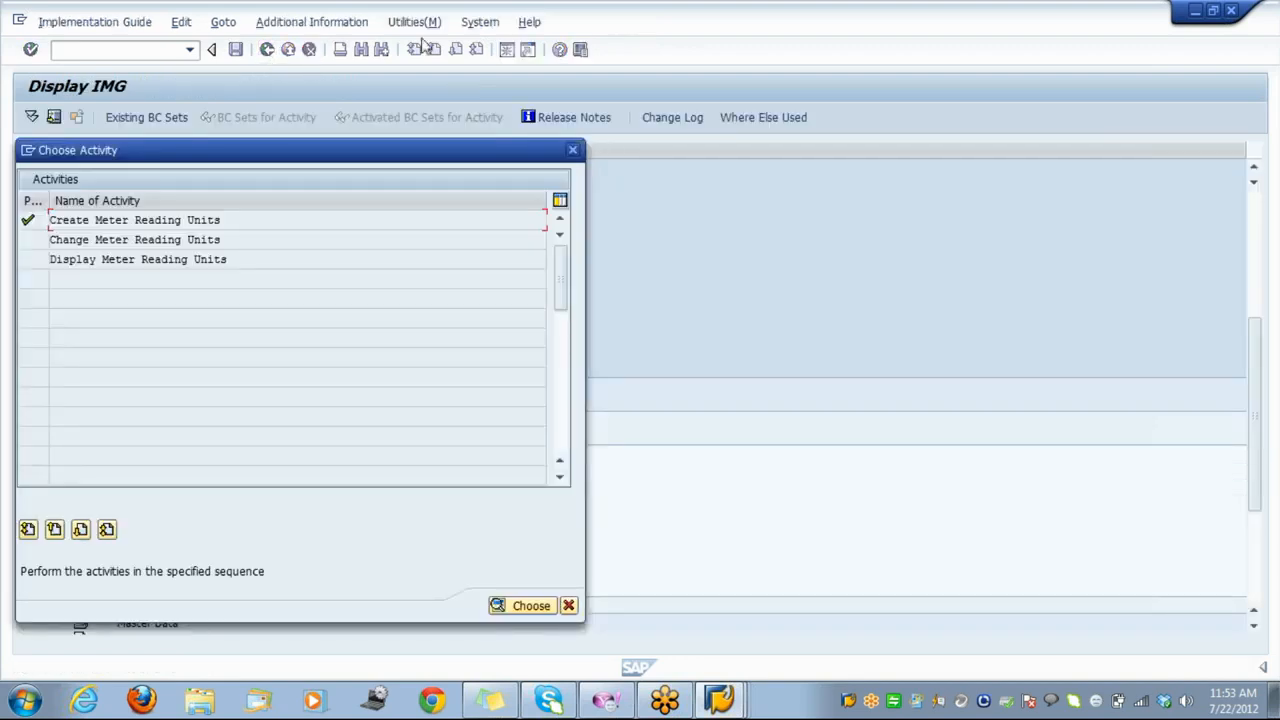
left_click(569, 607)
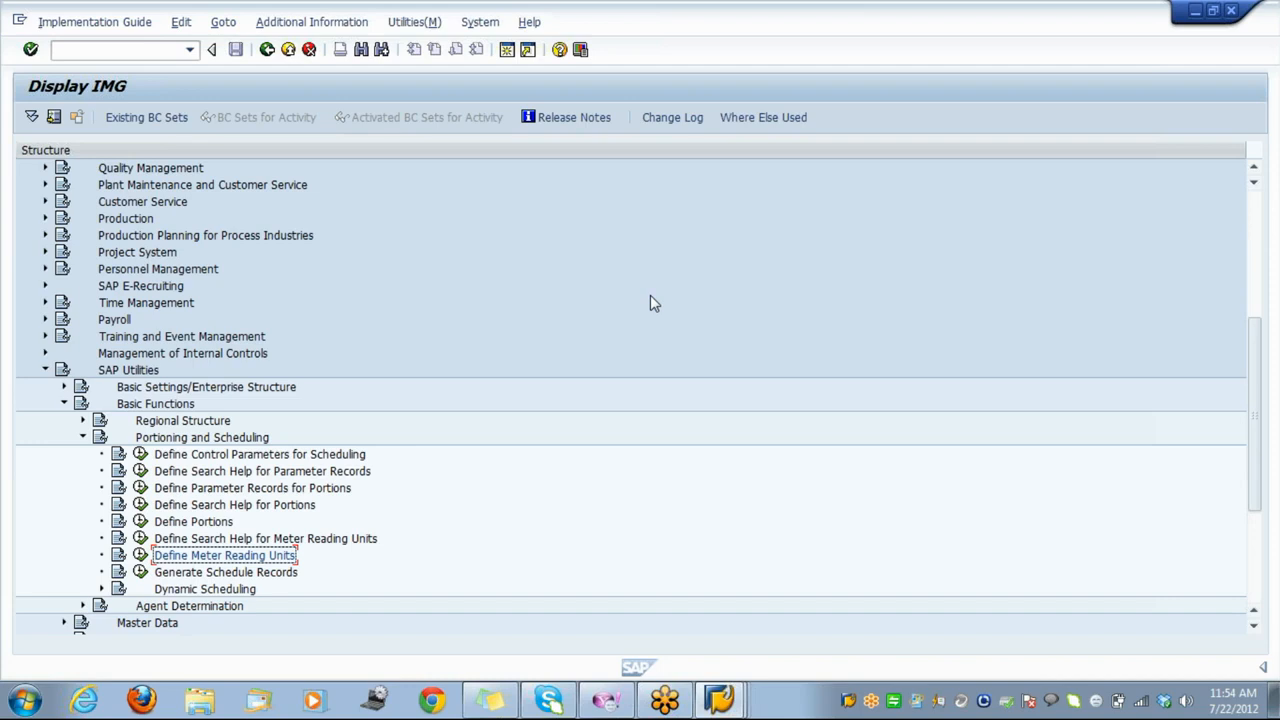
left_click(1019, 271)
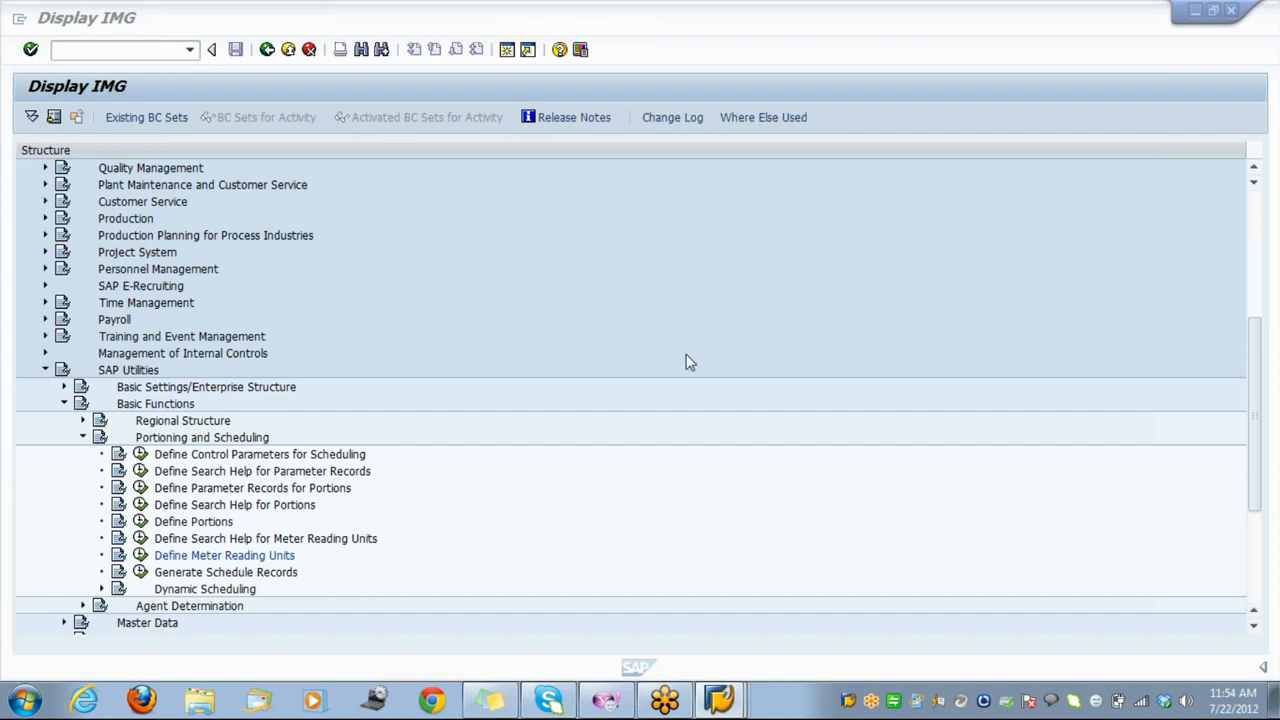
left_click(688, 299)
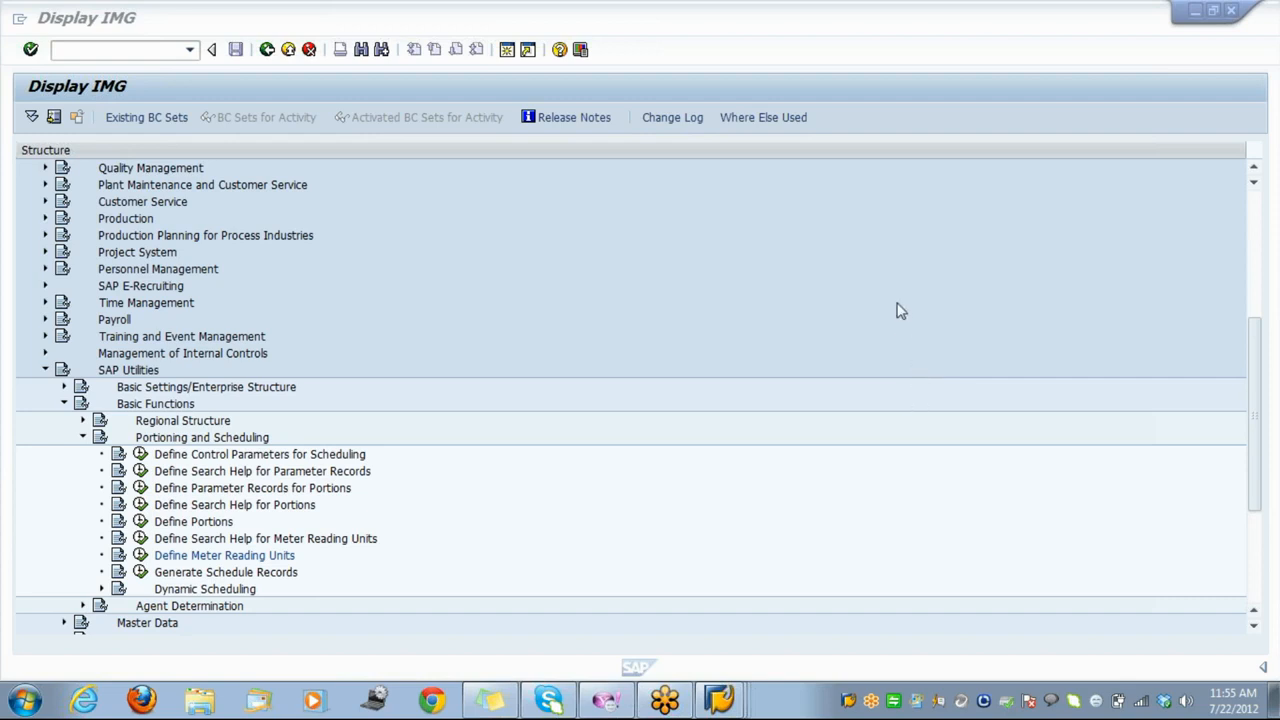
left_click(699, 360)
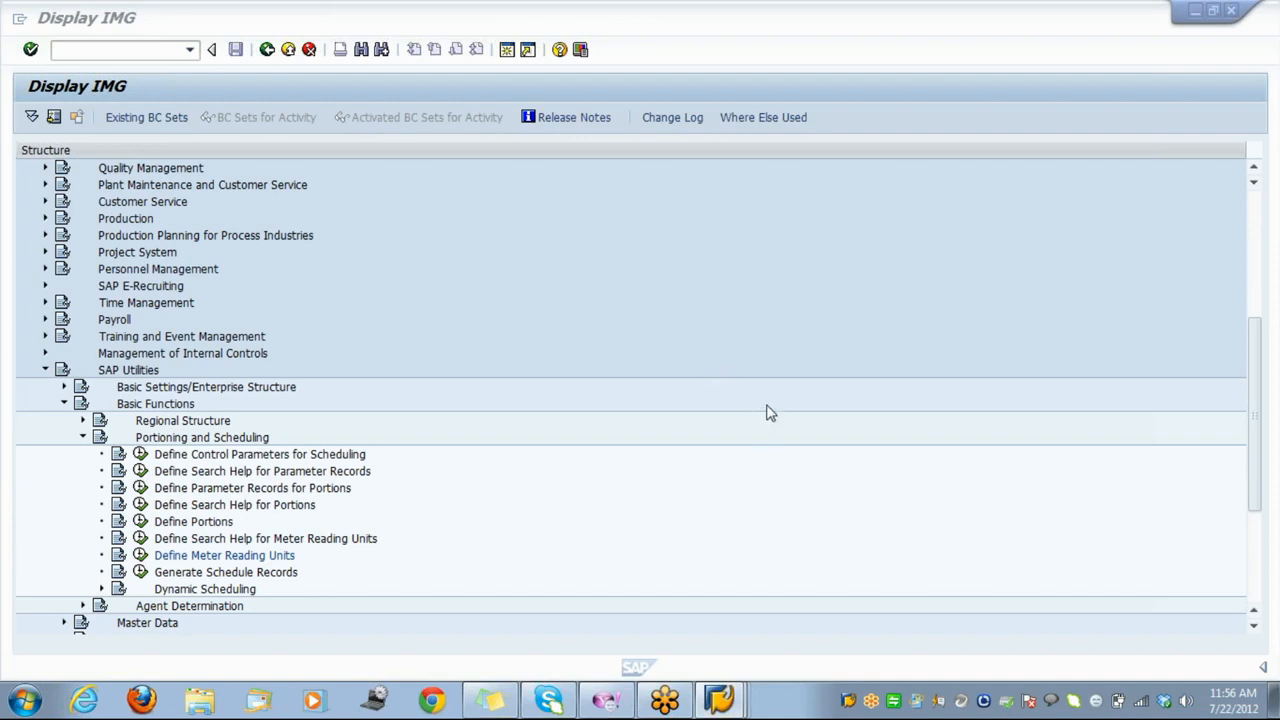
left_click(643, 359)
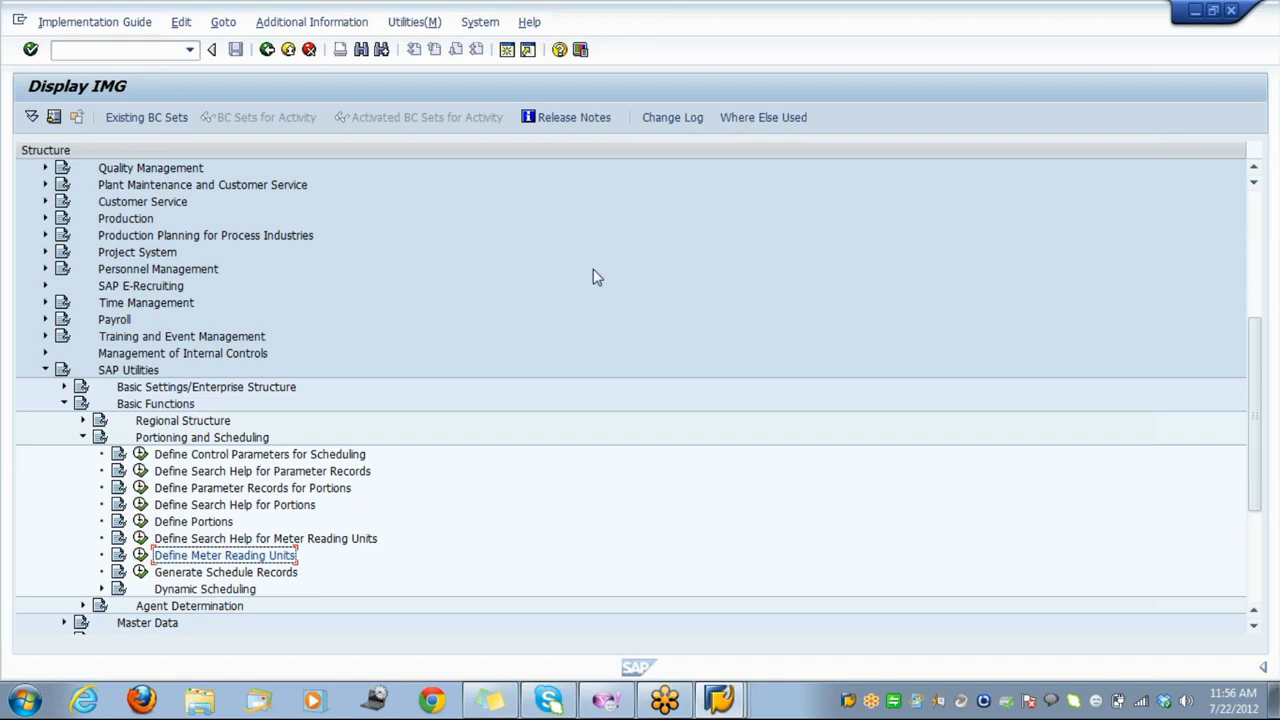
Open meter reading unit TATA for changing and examine the available month period lengths in its assigned portion's details.
left_click(140, 555)
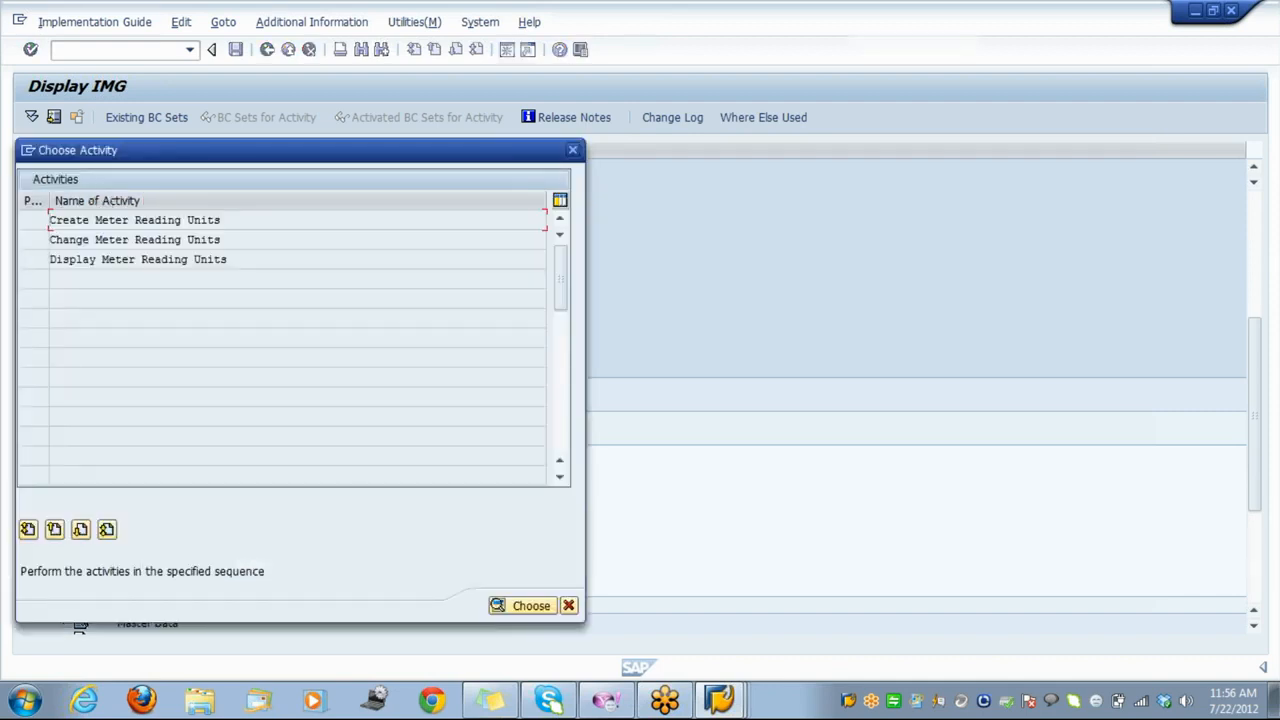
double_click(99, 241)
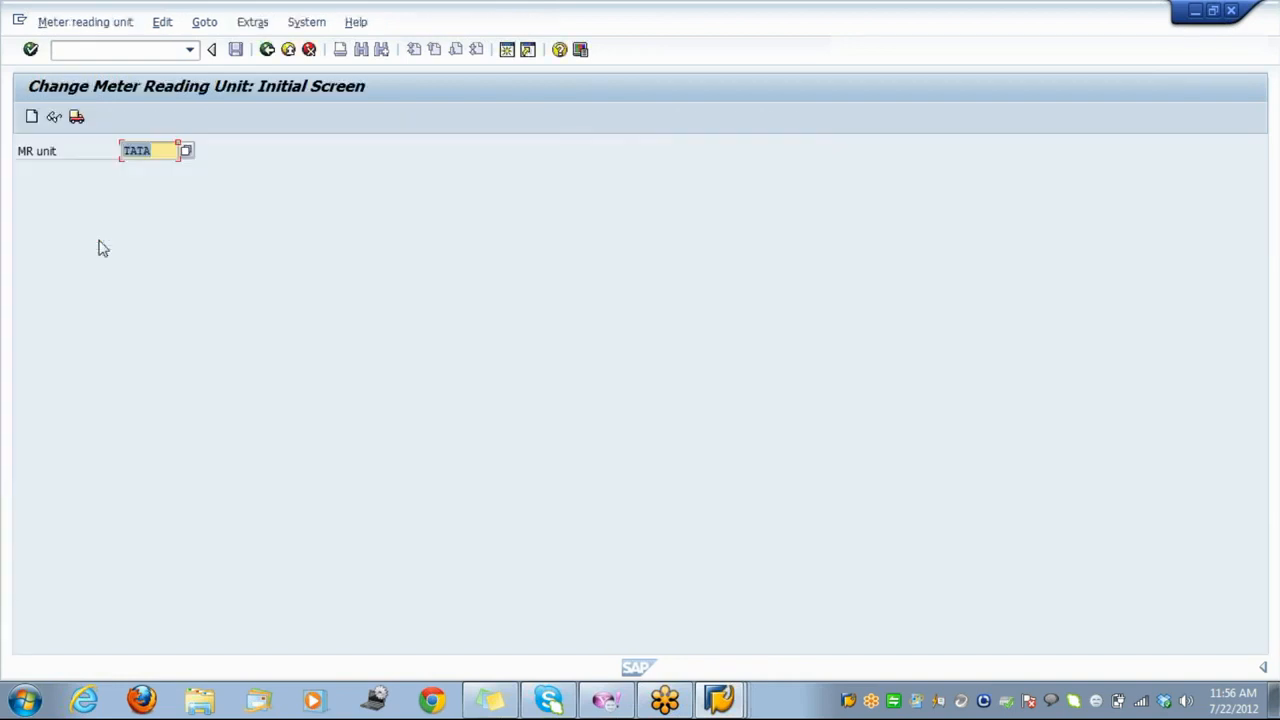
key("Return")
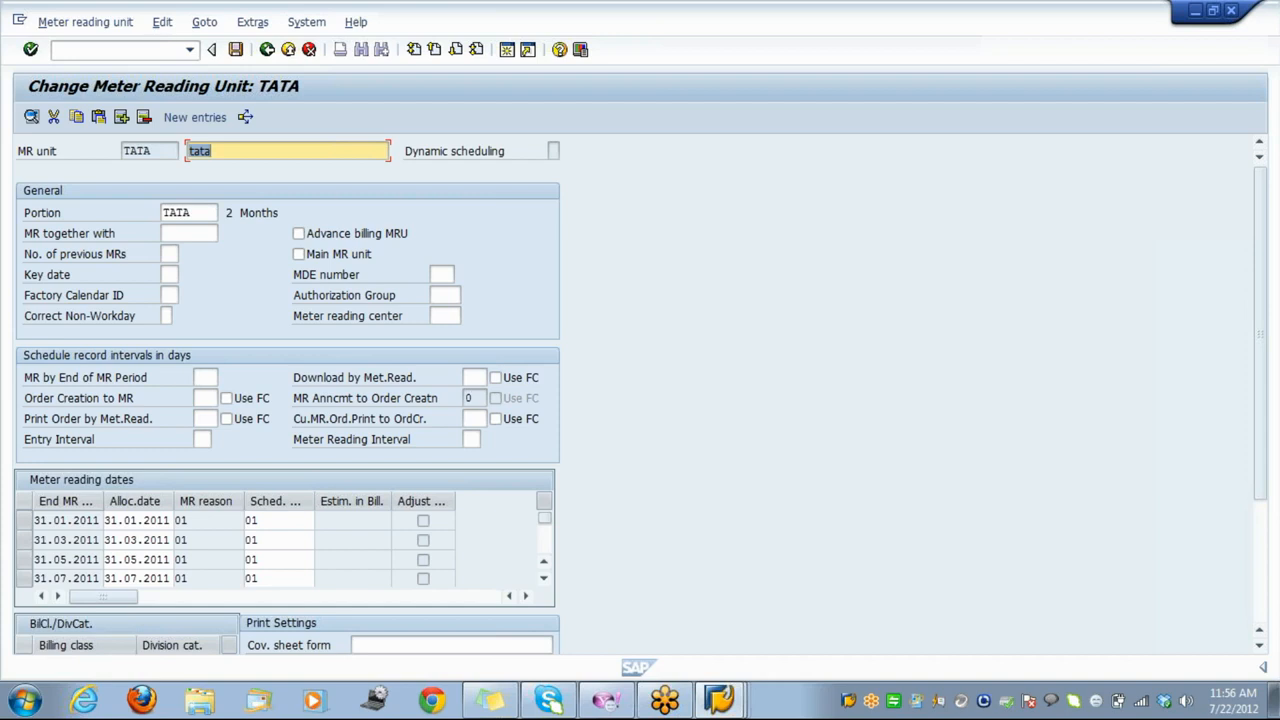
double_click(180, 213)
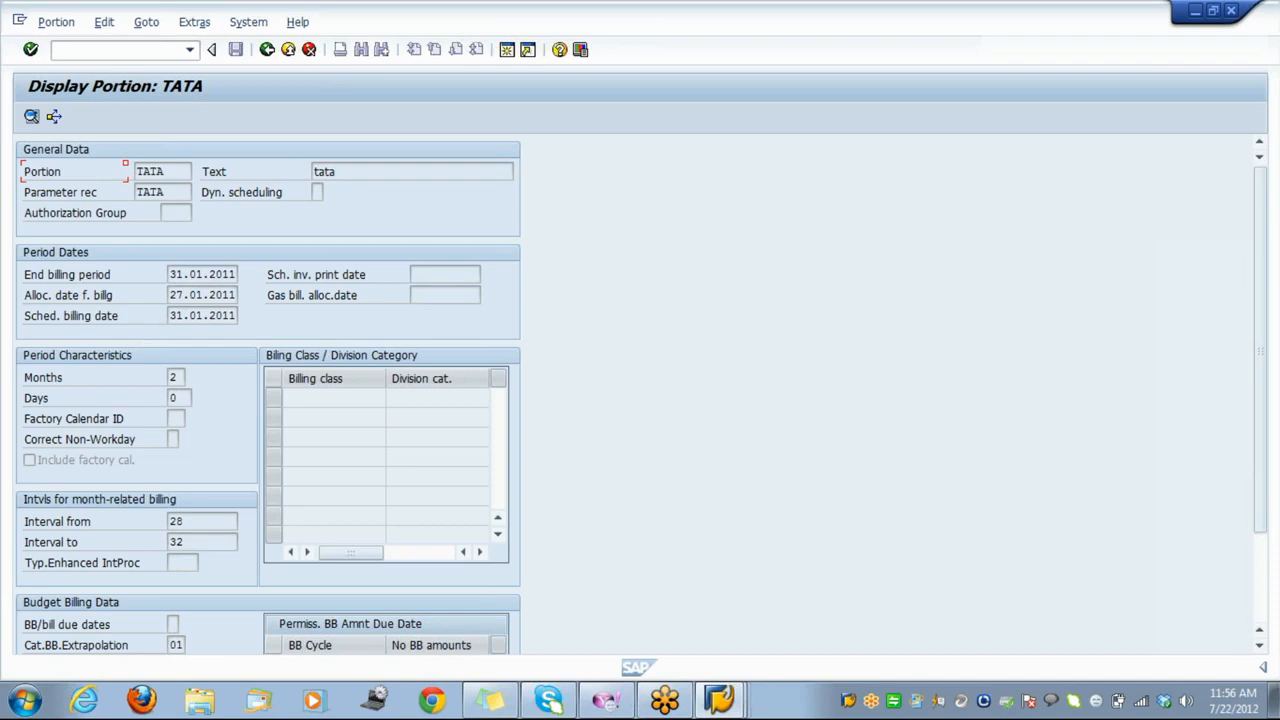
left_click(182, 377)
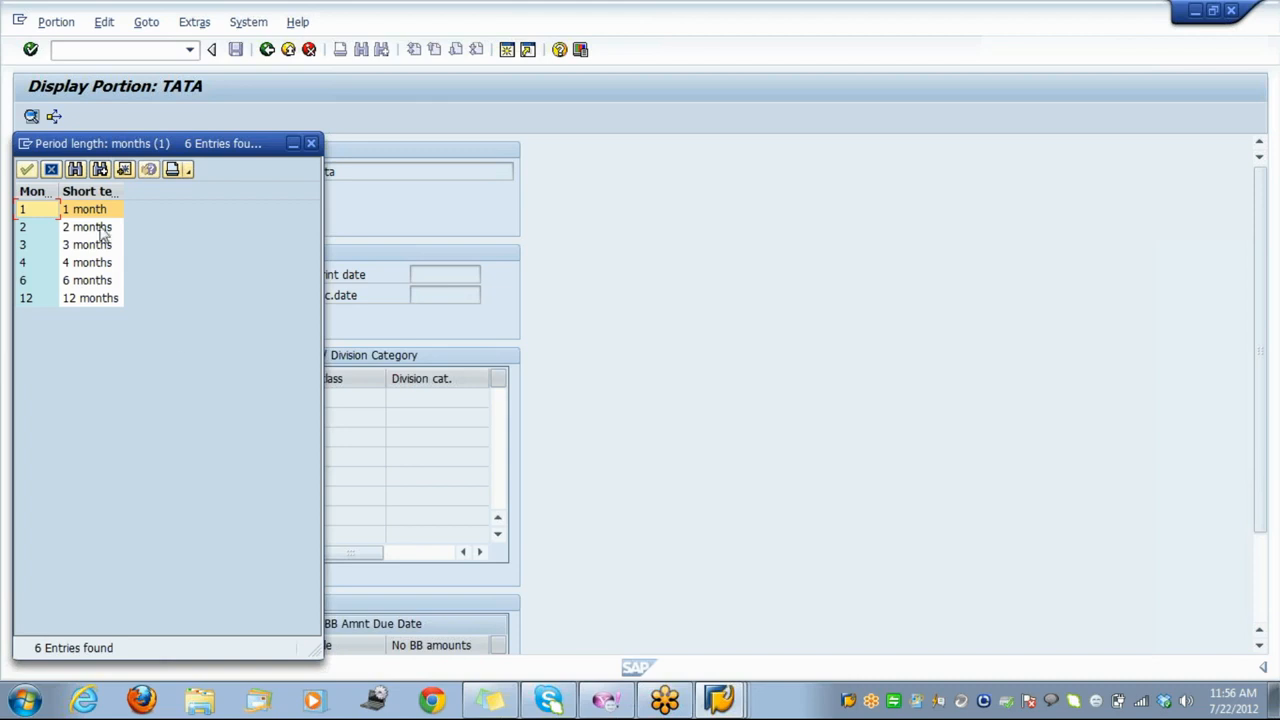
left_click(52, 170)
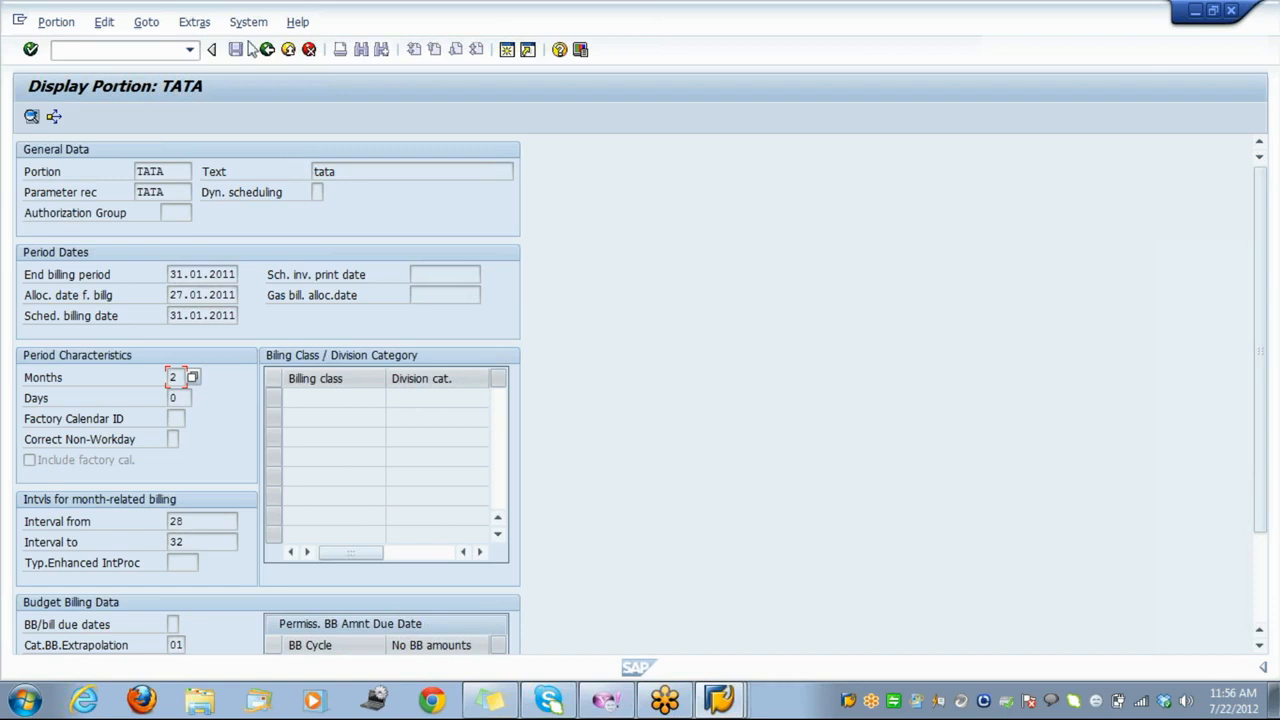
left_click(268, 52)
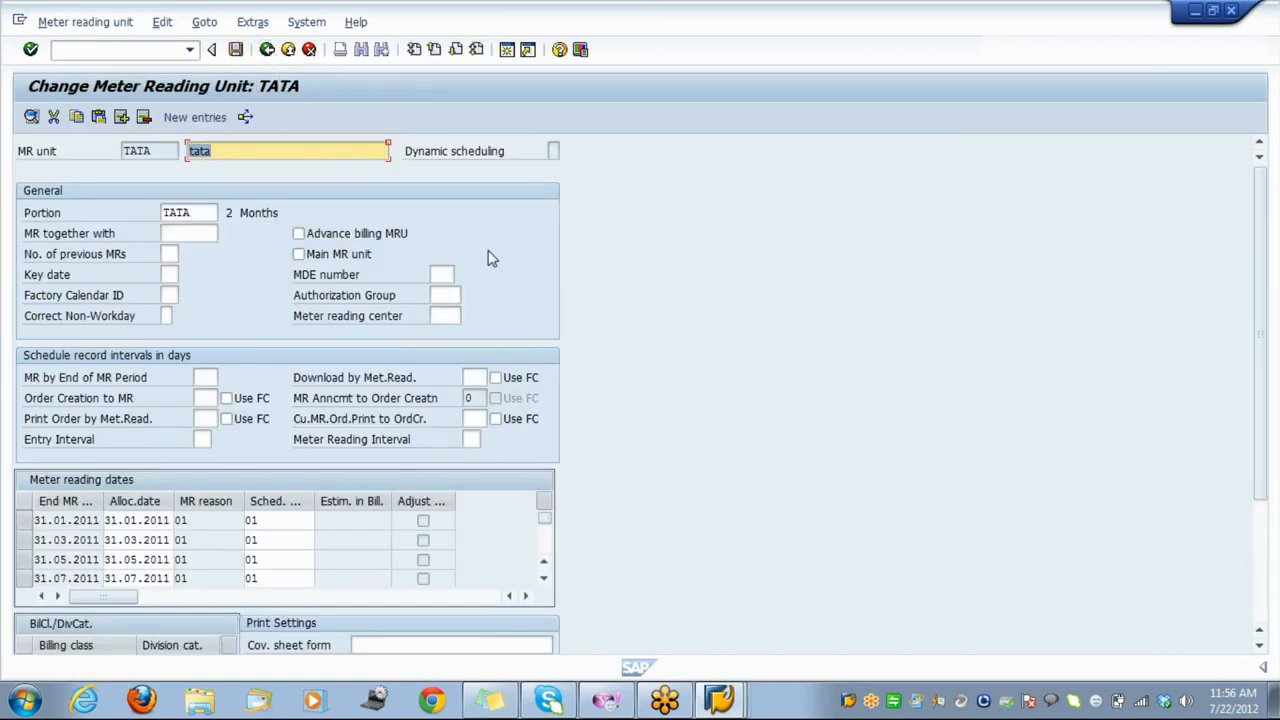
left_click(237, 52)
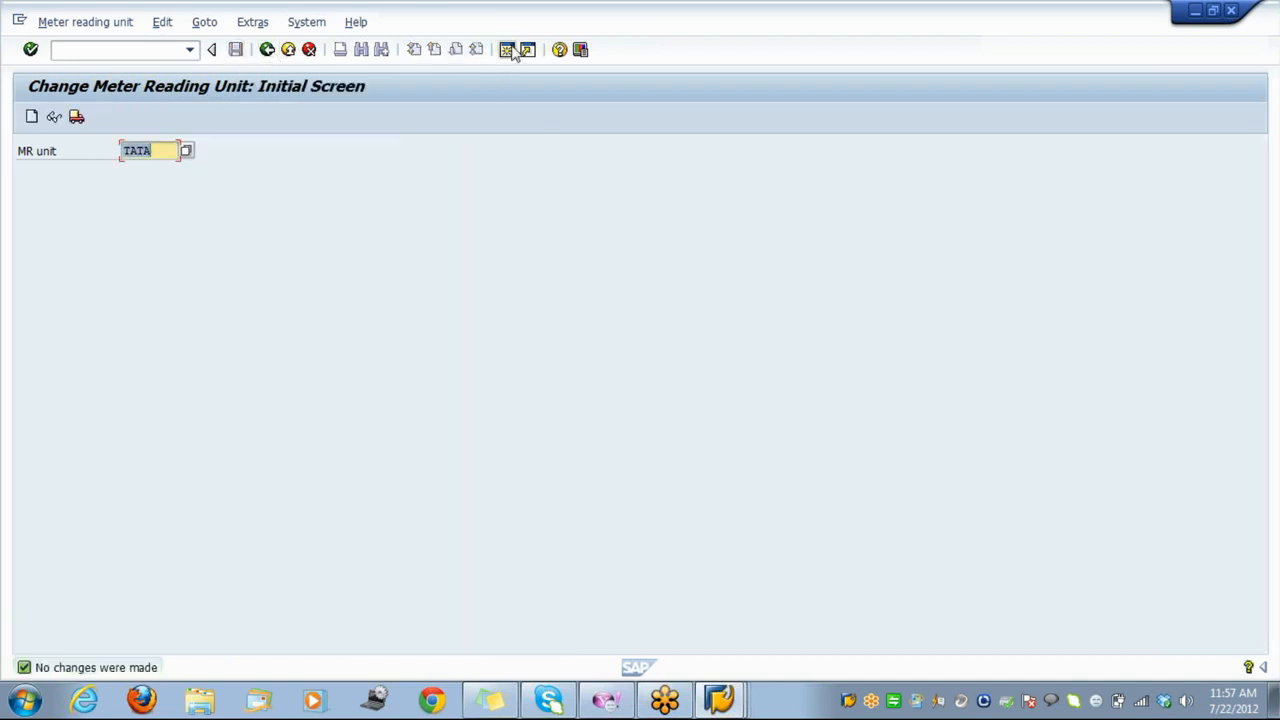
Open a new session and start schedule record creation for a portion or meter reading unit under Utilities Industry scheduling.
left_click(512, 52)
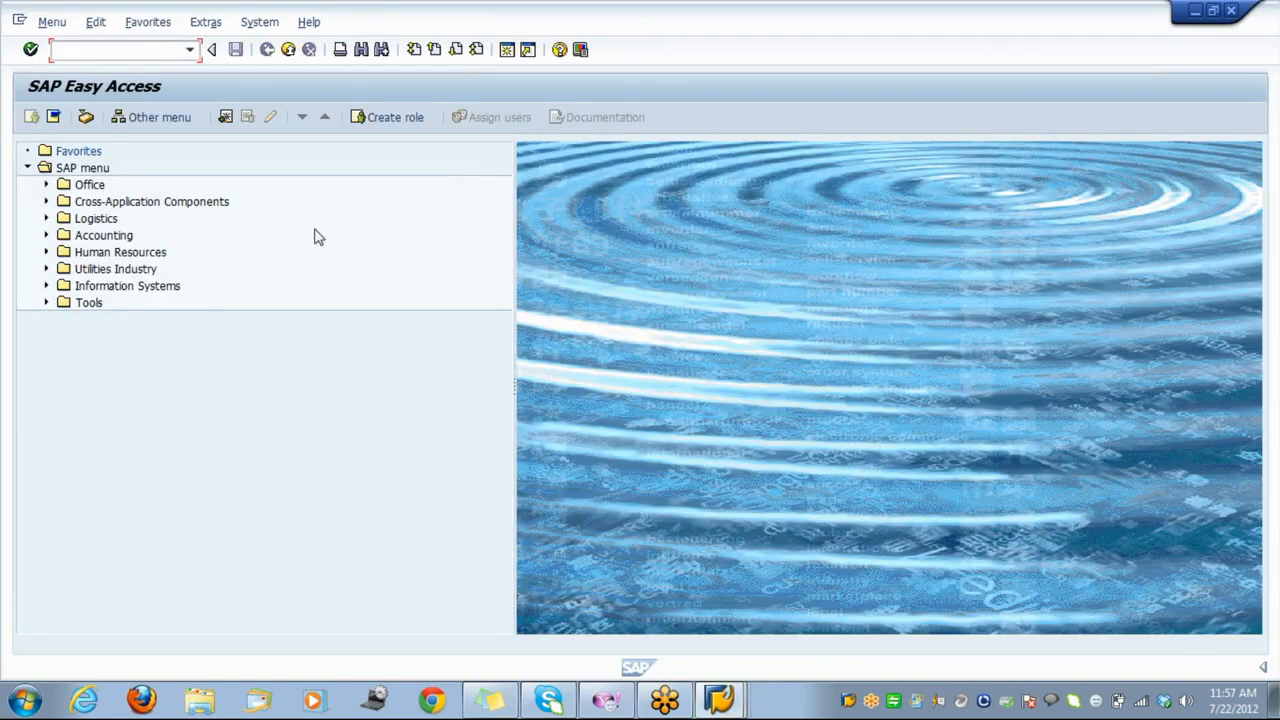
left_click(152, 270)
double_click(152, 270)
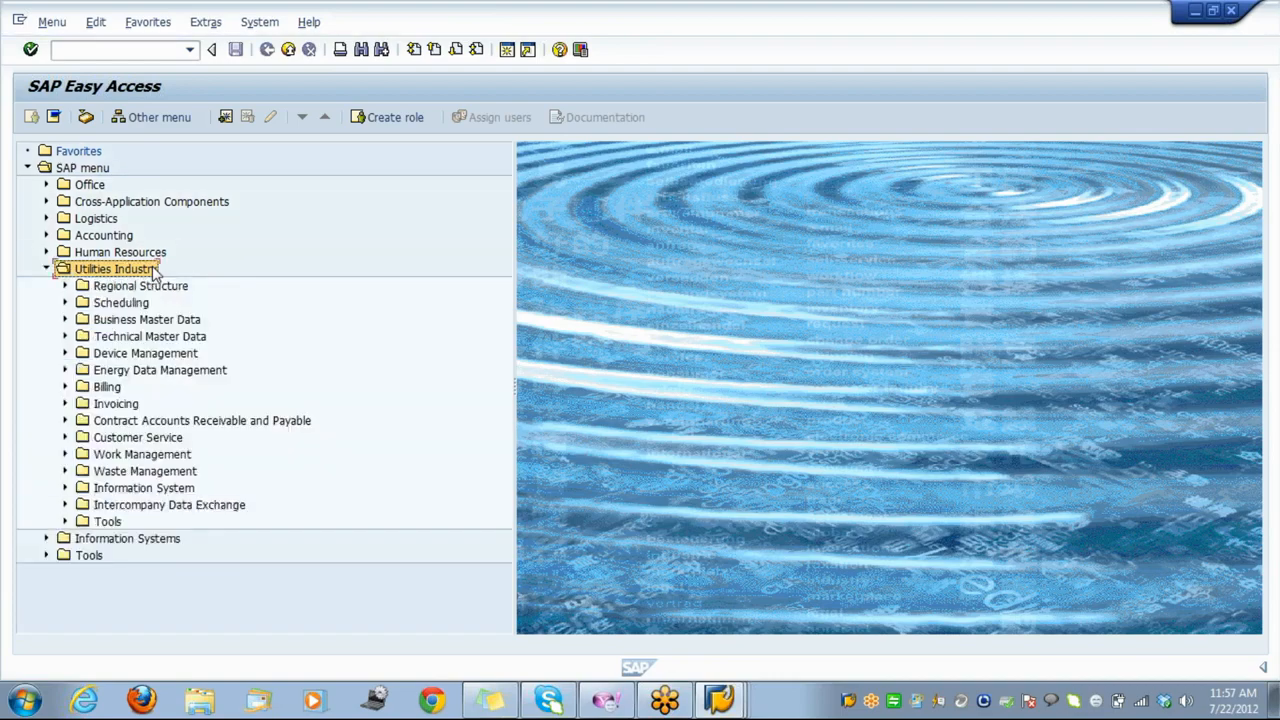
key("Down")
key("Down")
key("Right")
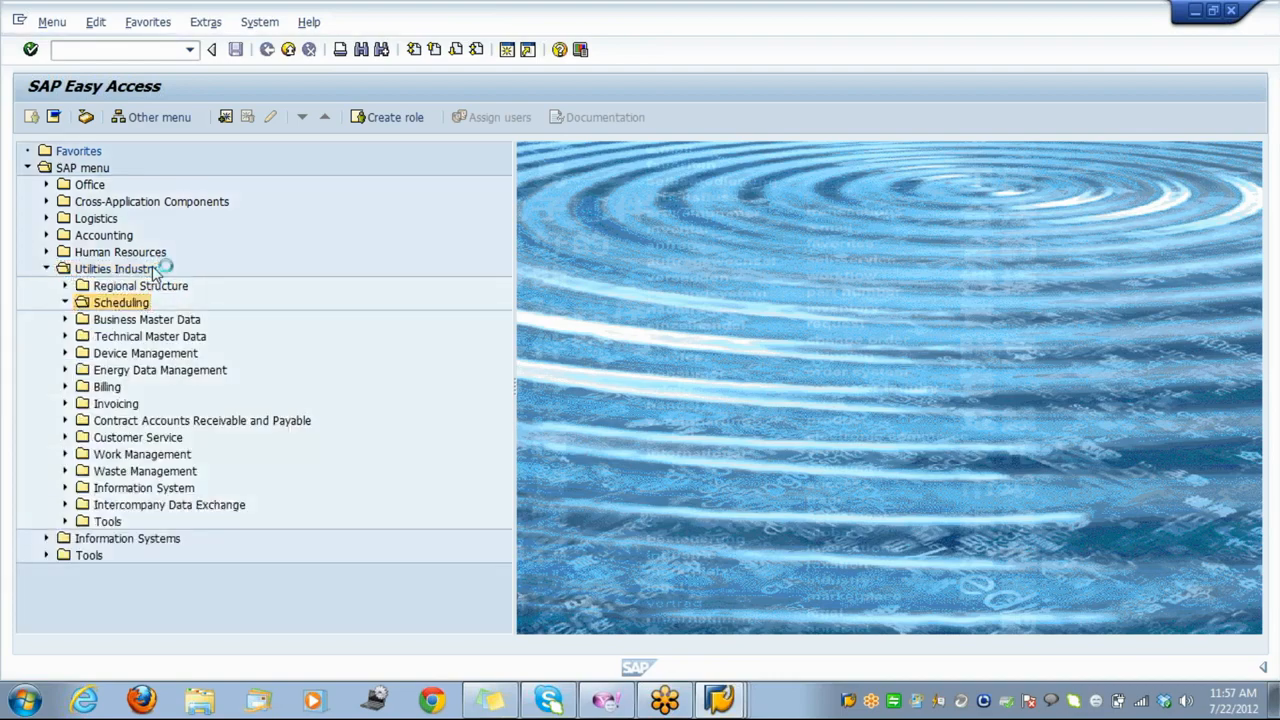
key("Down")
key("Down")
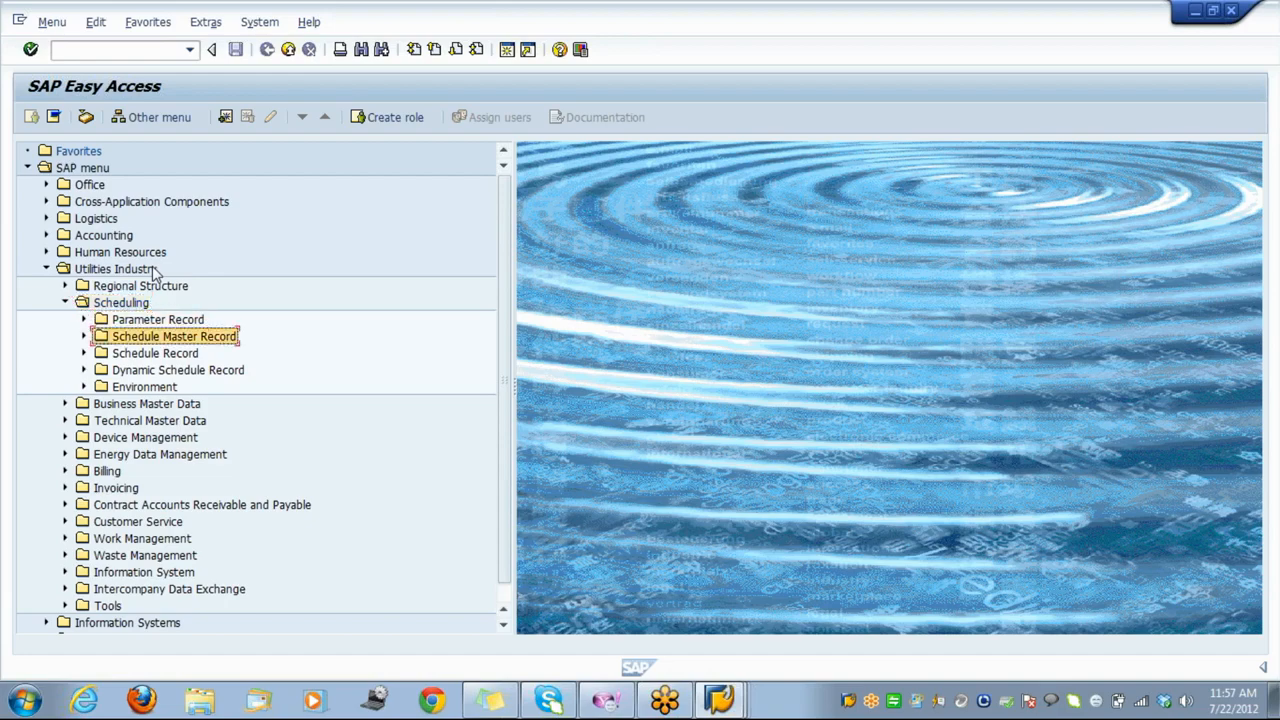
key("Down")
key("Right")
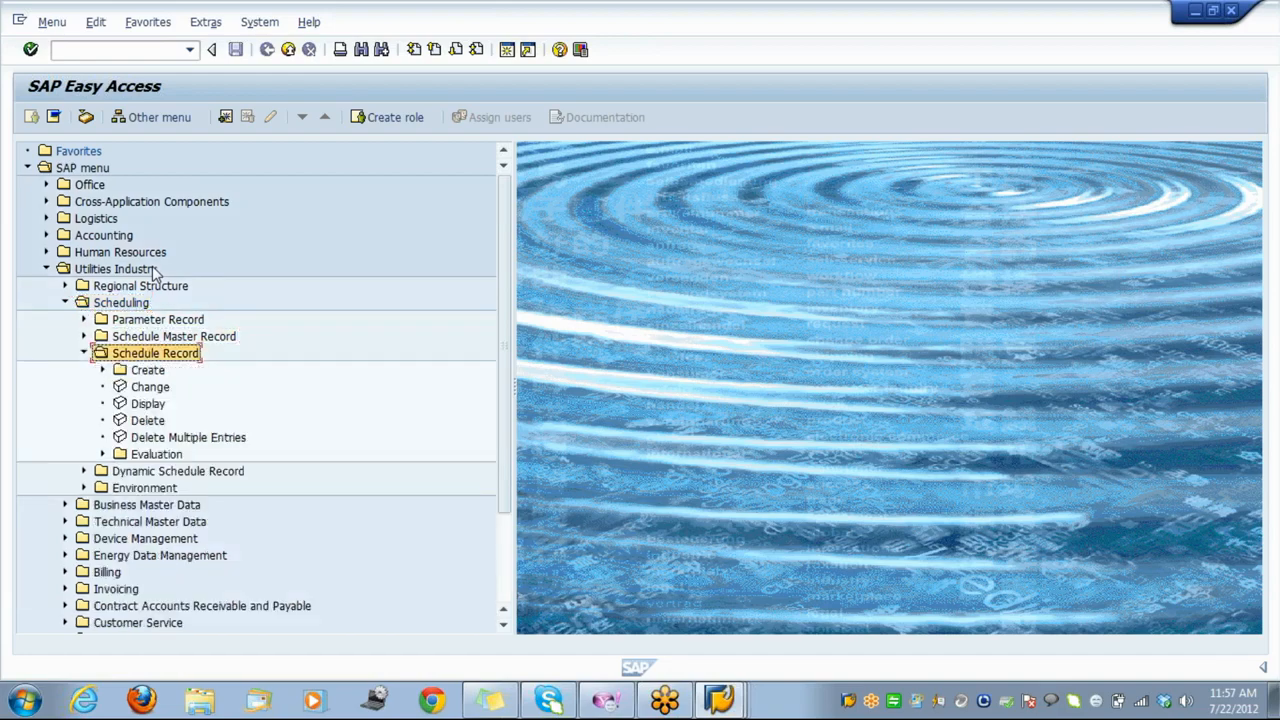
key("Down")
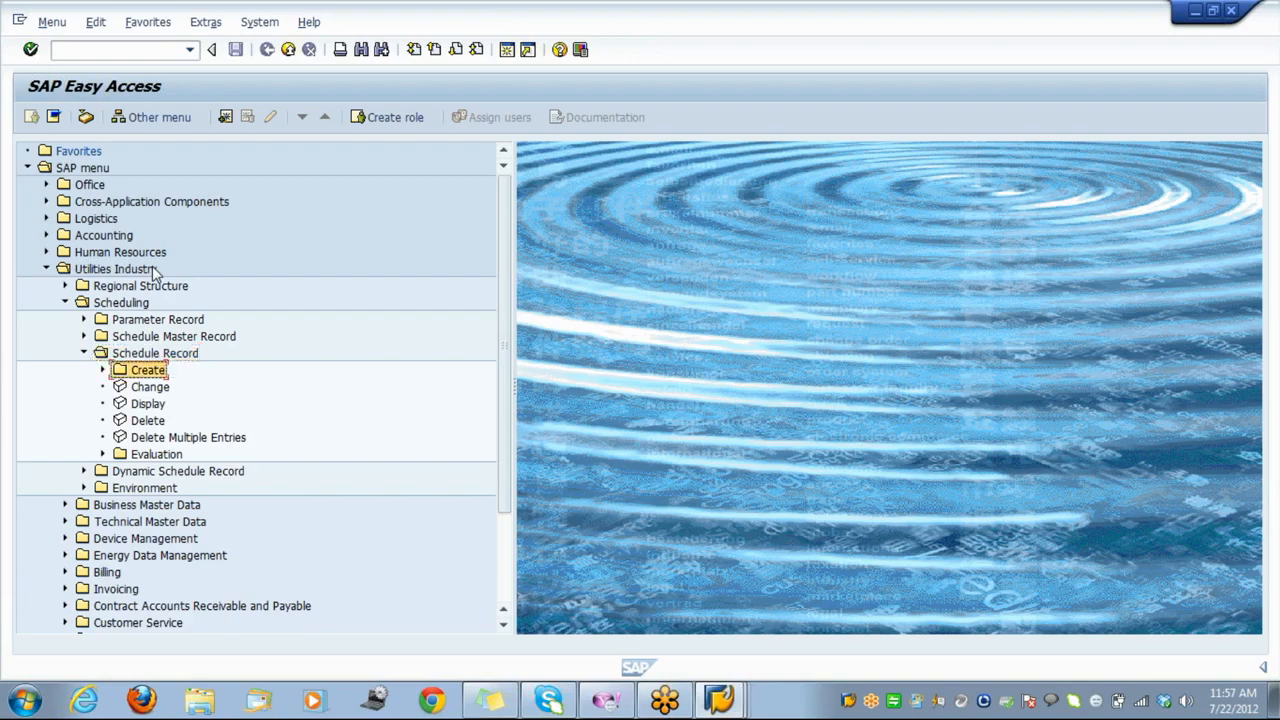
key("Right")
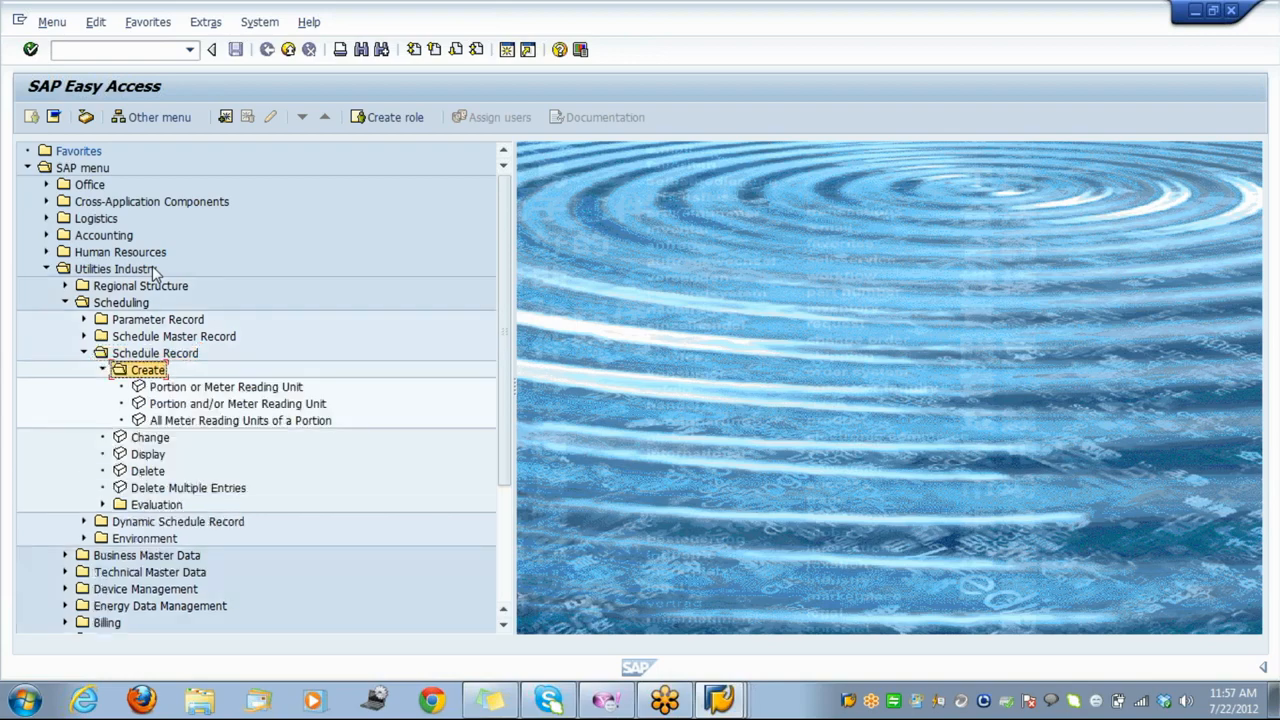
key("Down")
key("Return")
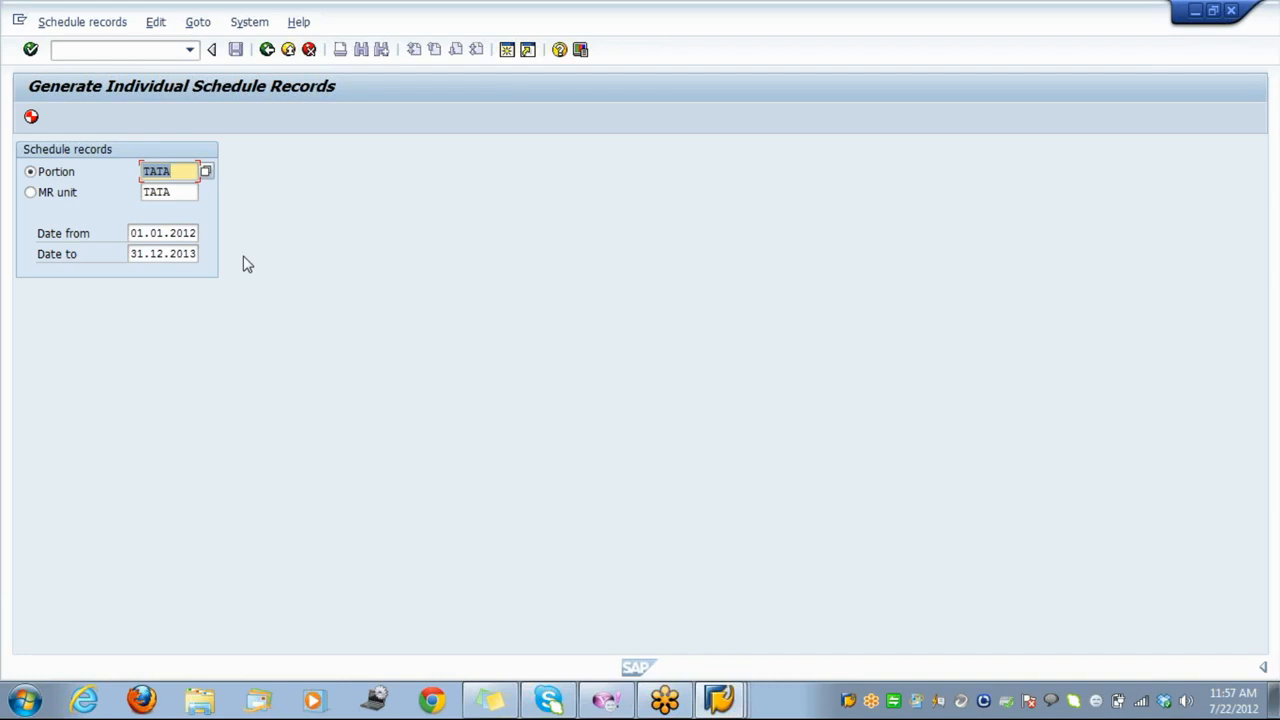
Generate schedule records for portion TATA and for meter reading unit TATA from 01.01.2012 to 31.12.2013.
left_click(31, 118)
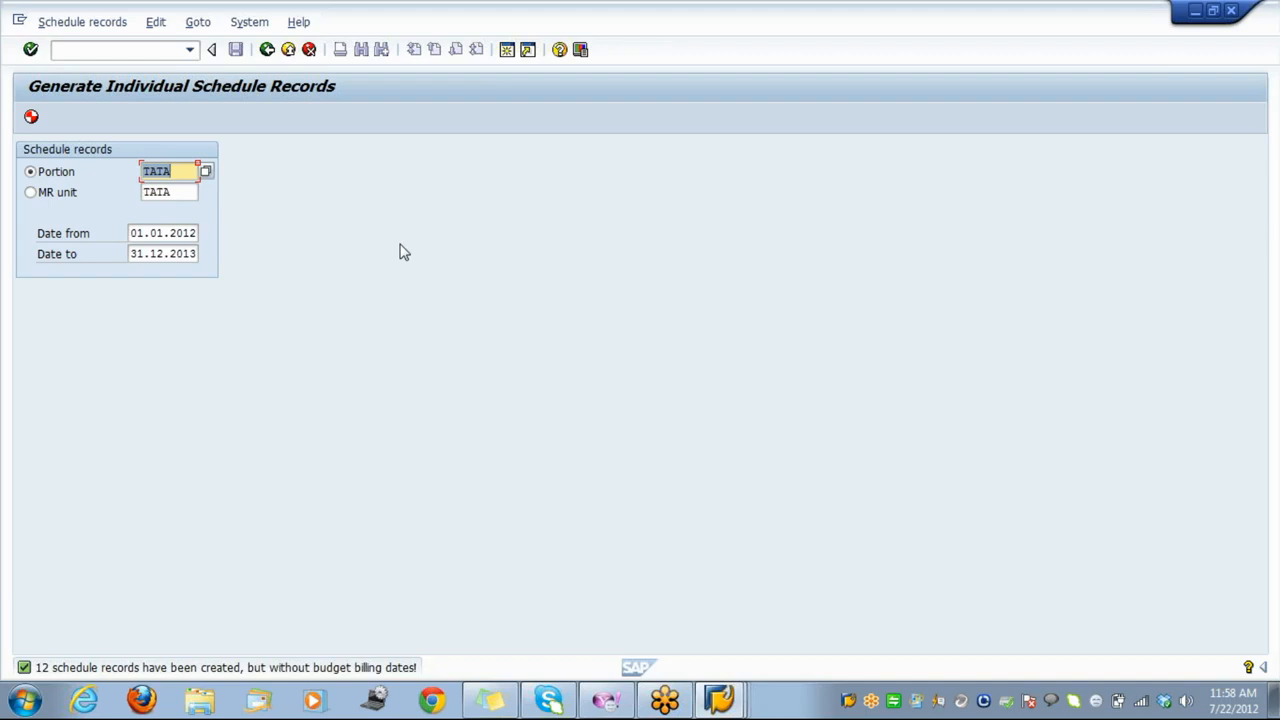
left_click(52, 196)
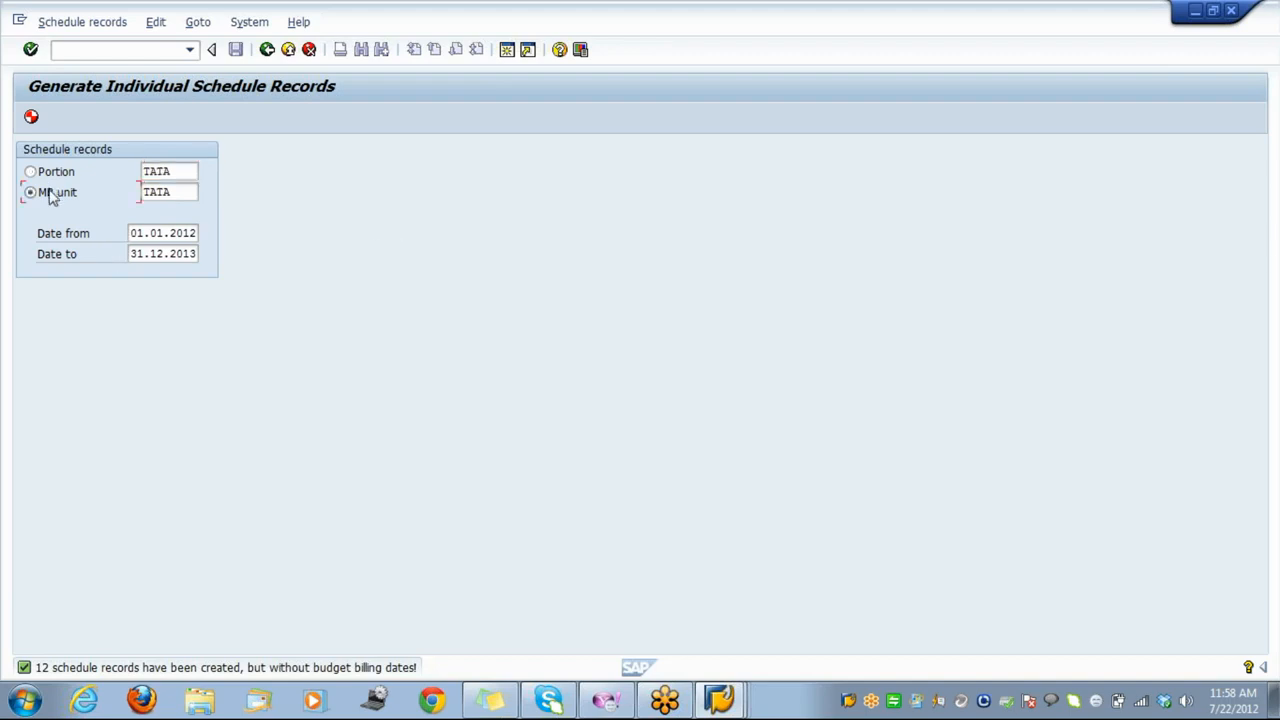
left_click(31, 117)
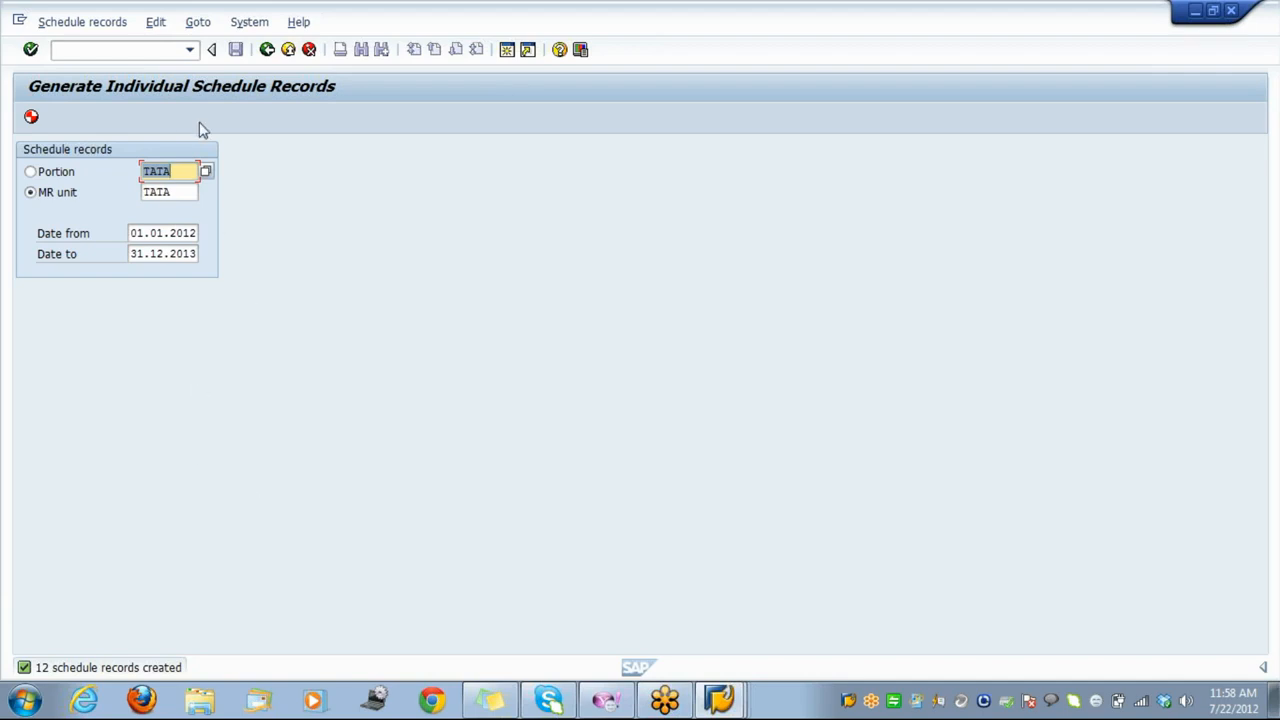
left_click(267, 50)
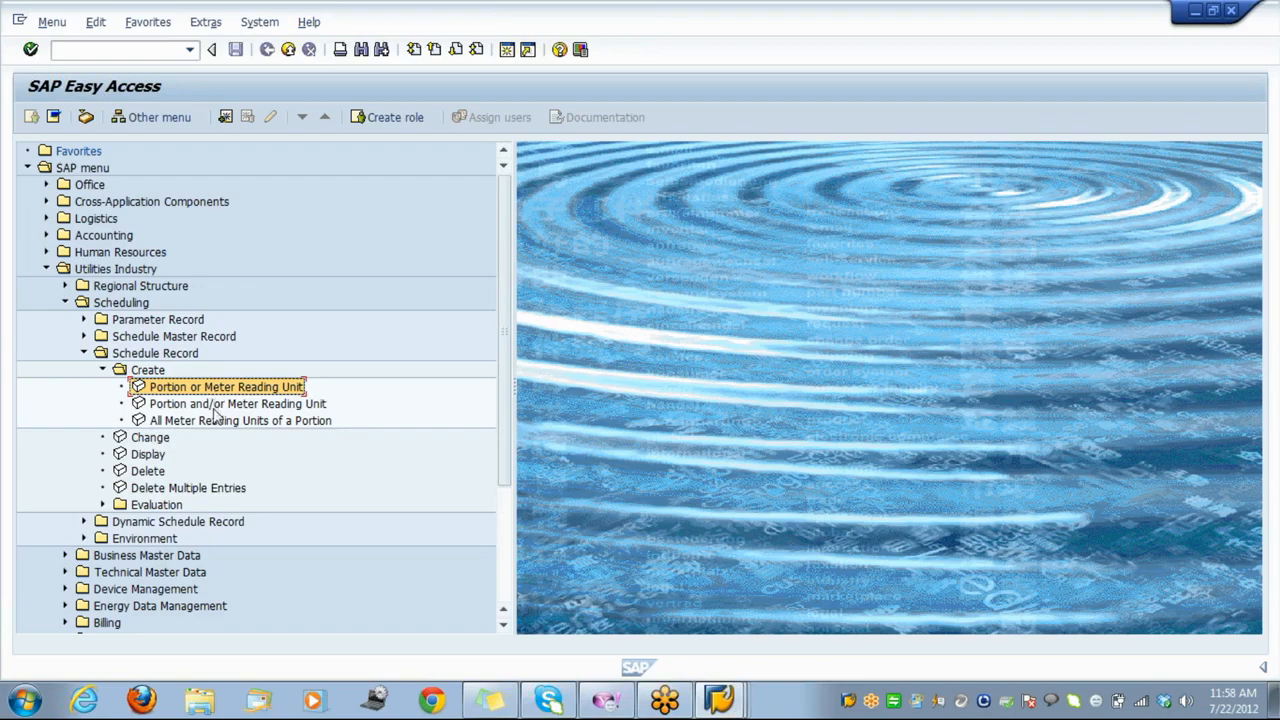
Display the list of schedule records for portion TATA up to 21.07.2012.
double_click(158, 455)
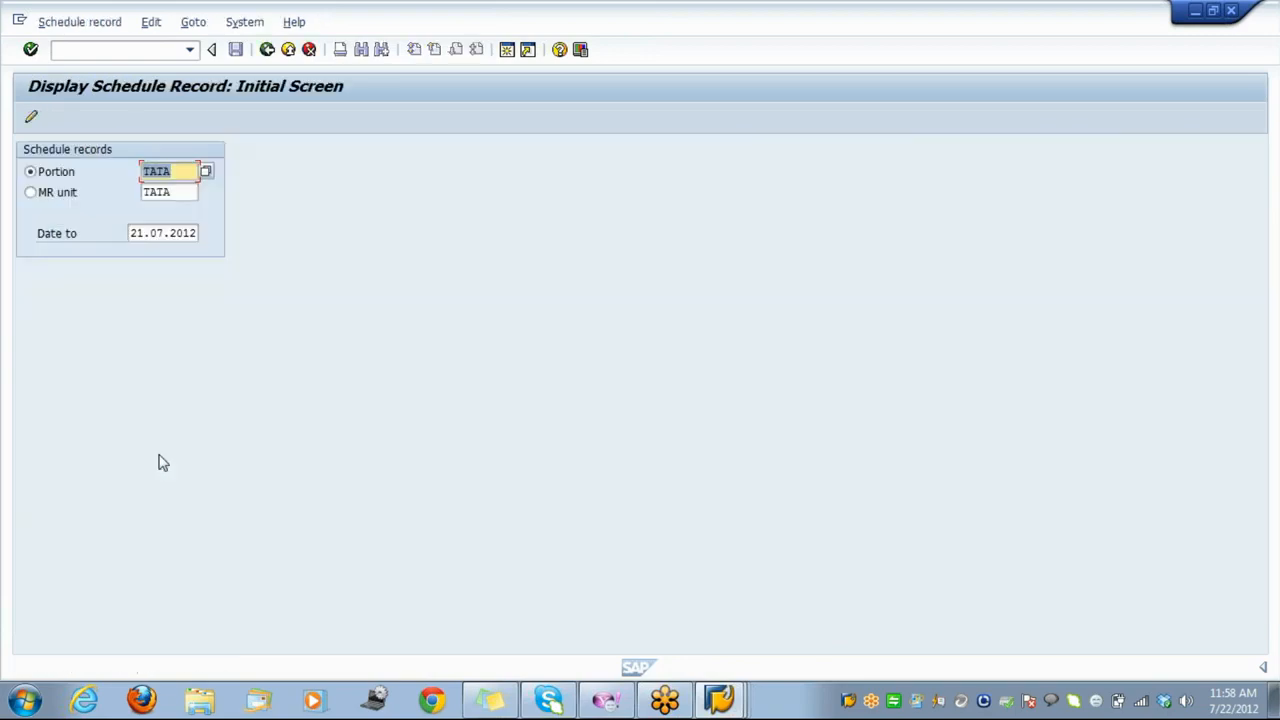
key("Return")
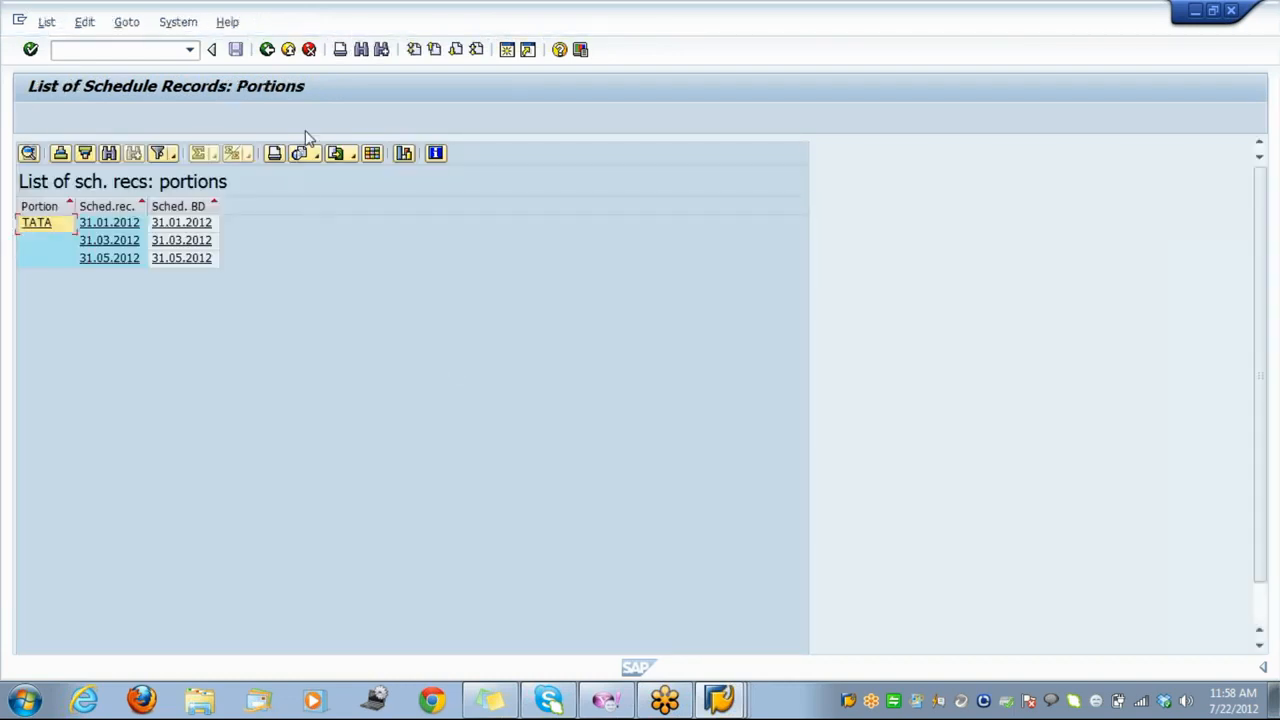
left_click(267, 50)
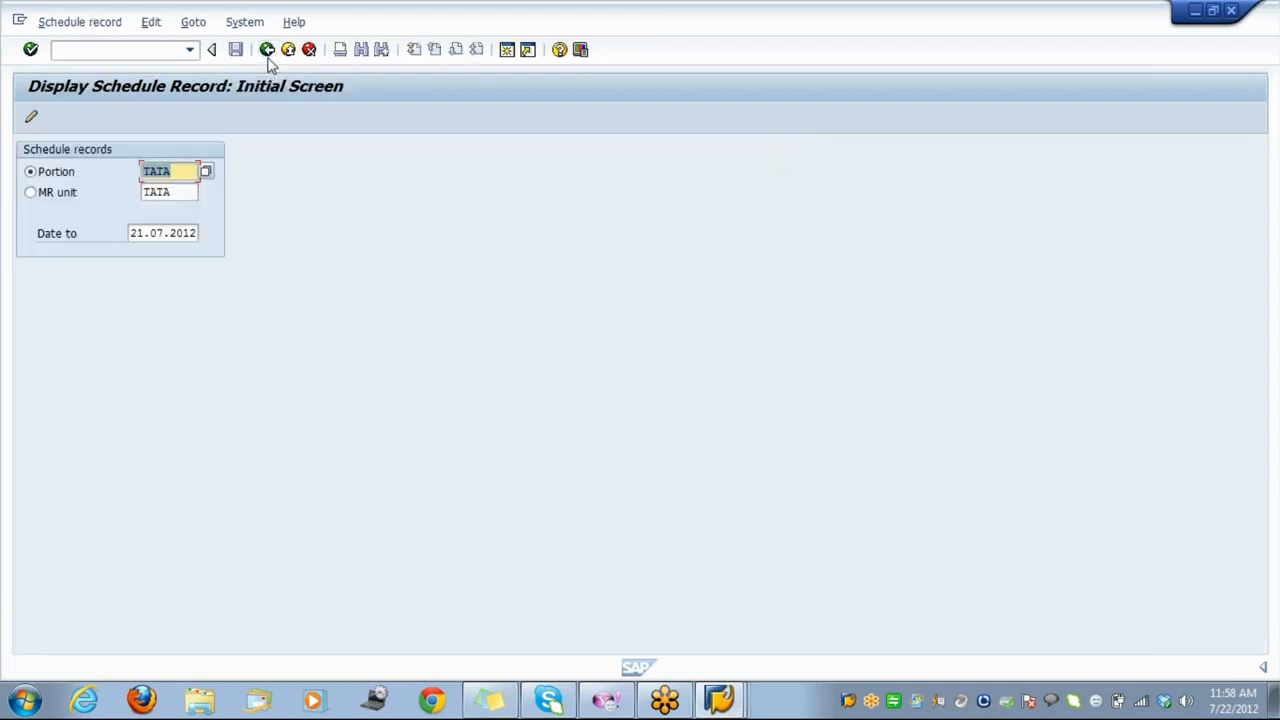
List portion TATA's schedule records up to 31.12.2013 and examine the details of the 31.01.2012 record.
left_click(129, 233)
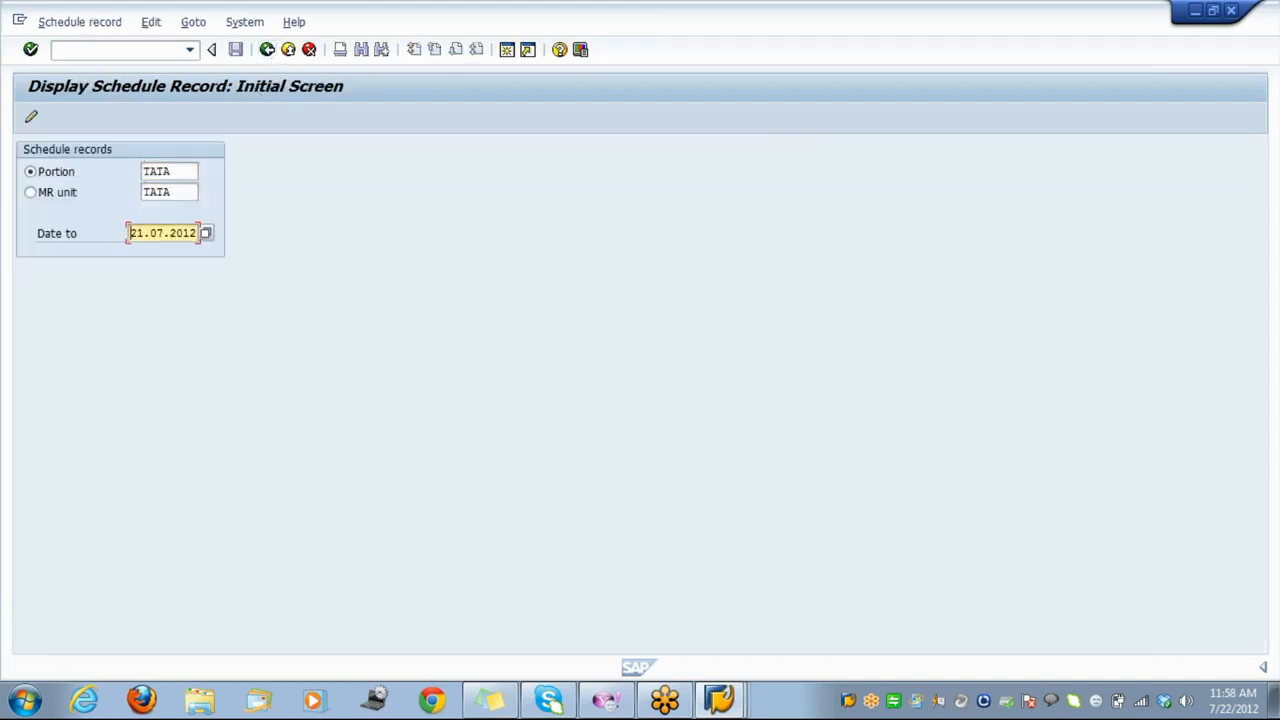
key("Delete")
key("Delete")
key("Delete")
key("Delete")
key("Delete")
key("Delete")
key("Delete")
key("Delete")
key("Delete")
key("Delete")
type("31122013")
key("Return")
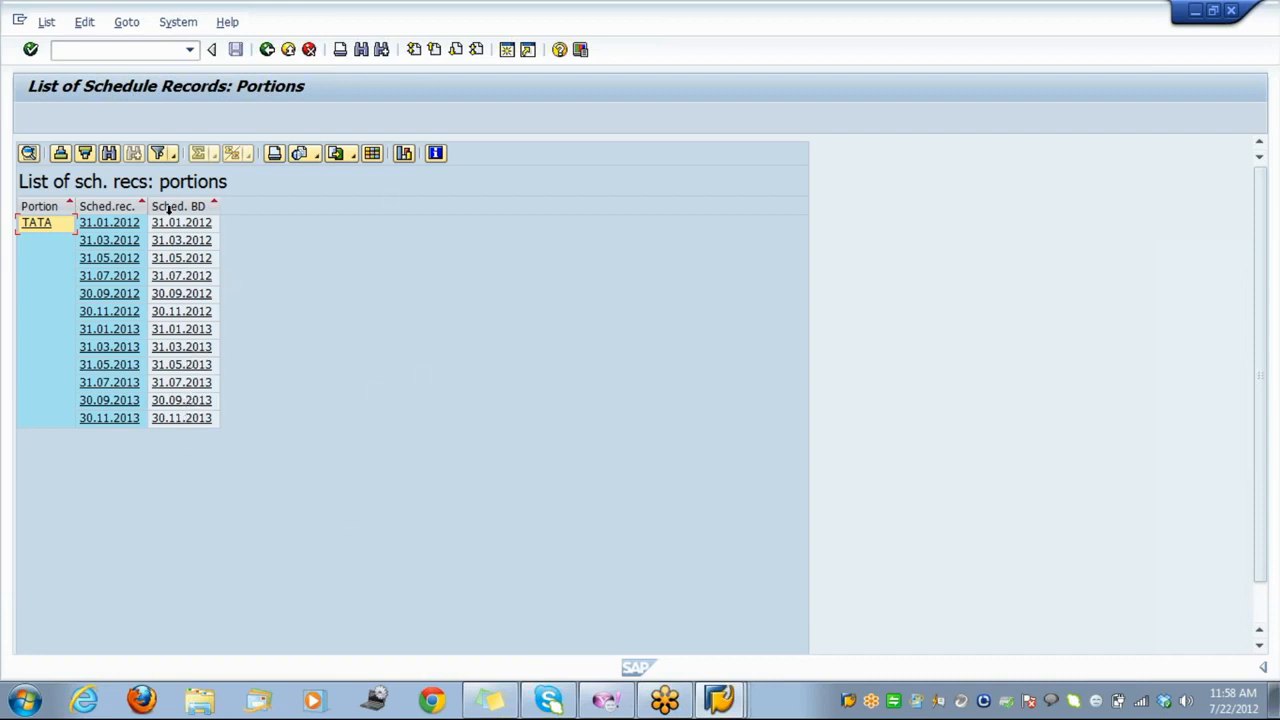
left_click(112, 228)
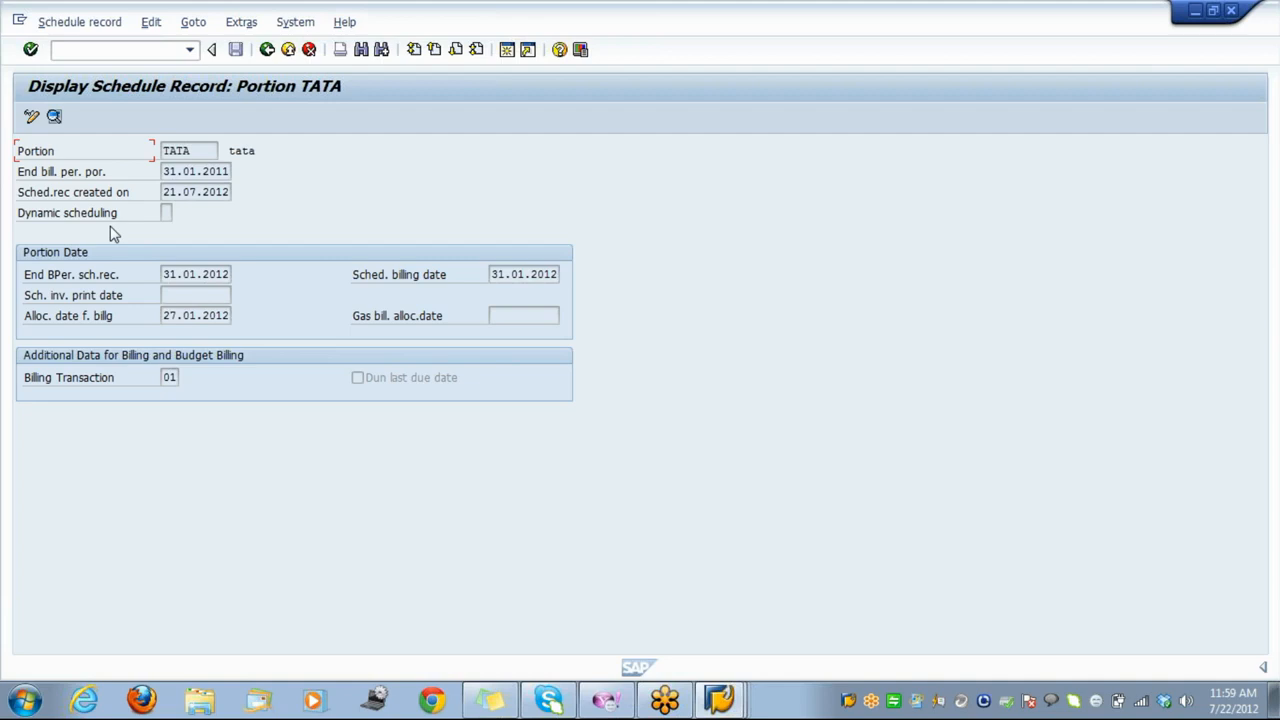
key("F3")
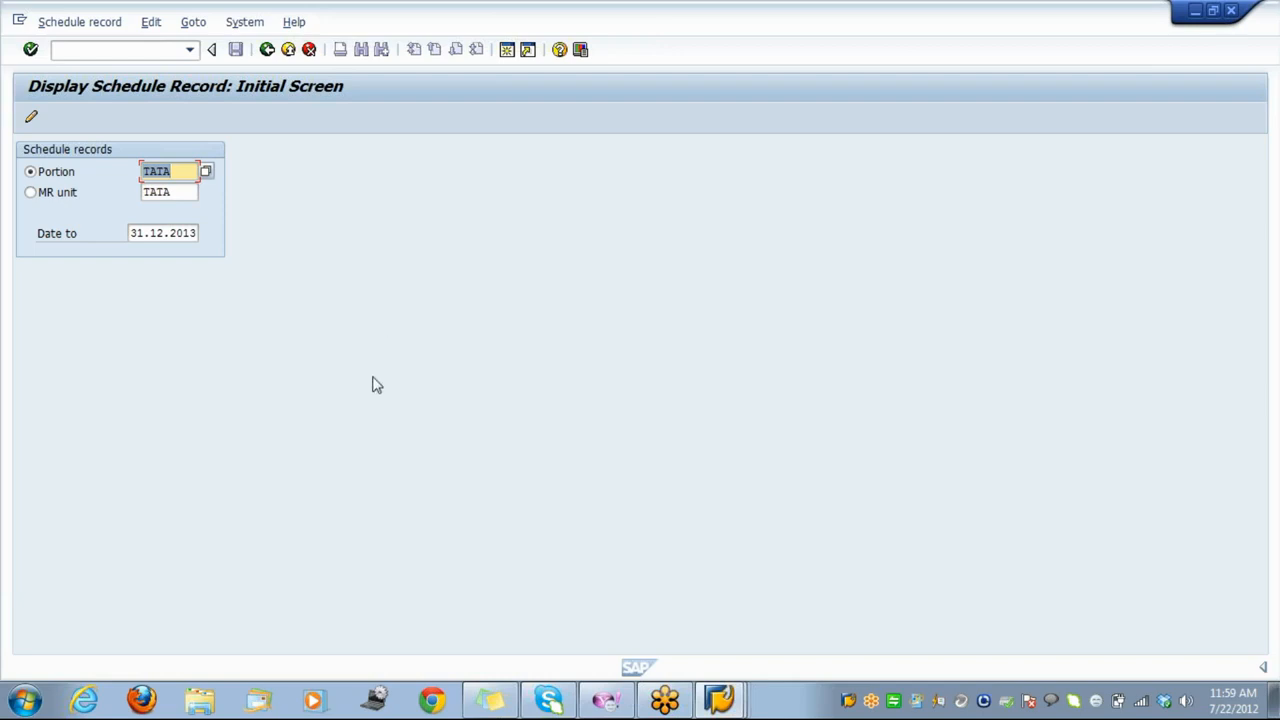
Set the scheduled billing date of portion TATA's 31.01.2012 schedule record to 25.01.2012 and save the record.
left_click(31, 118)
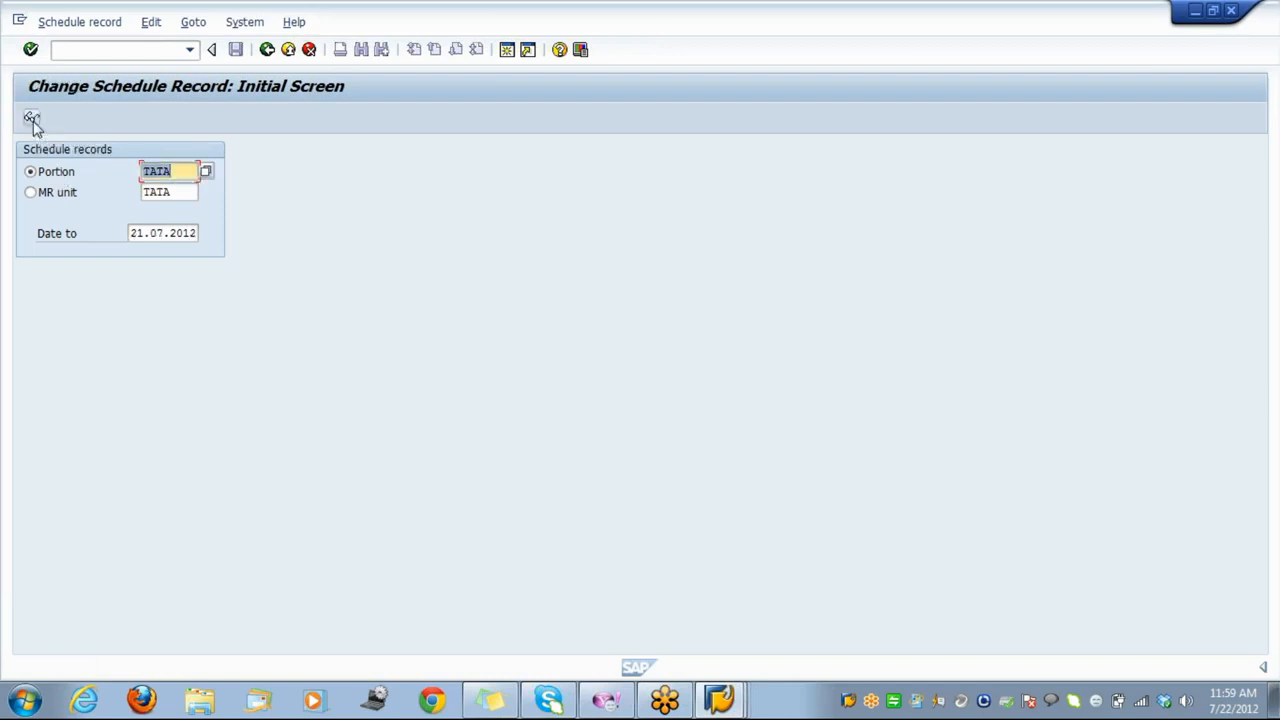
key("Return")
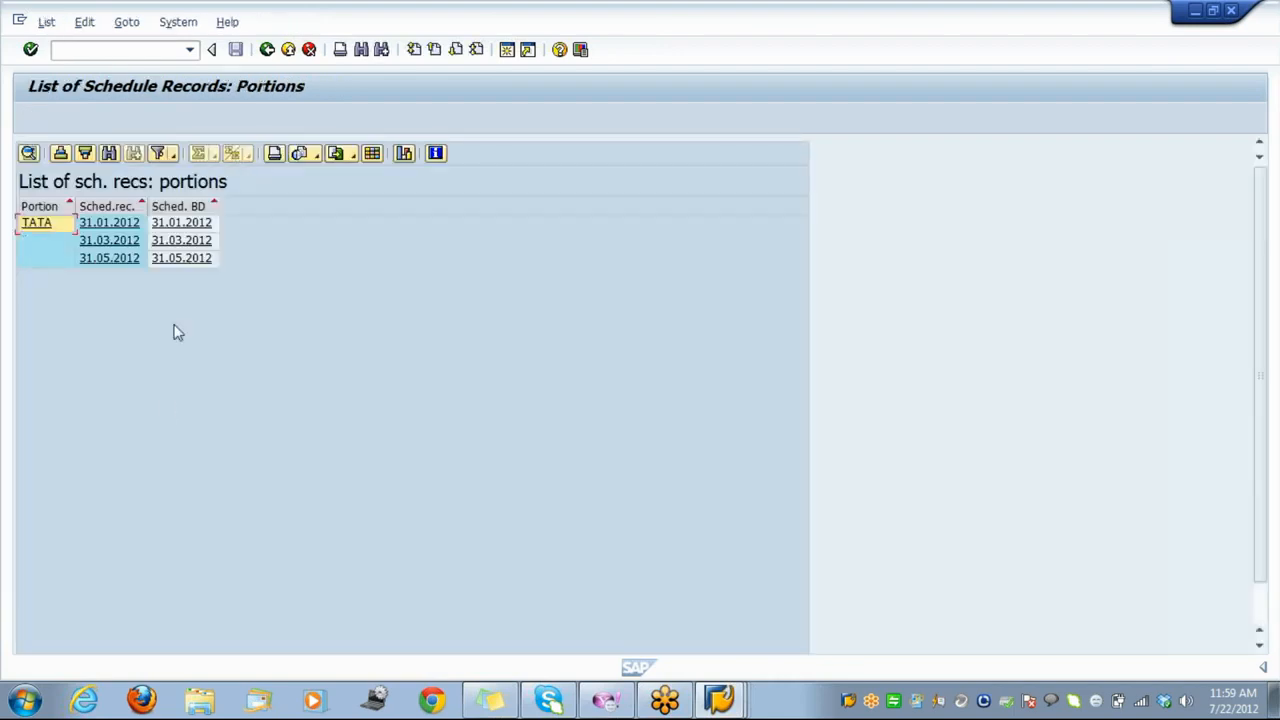
left_click(128, 224)
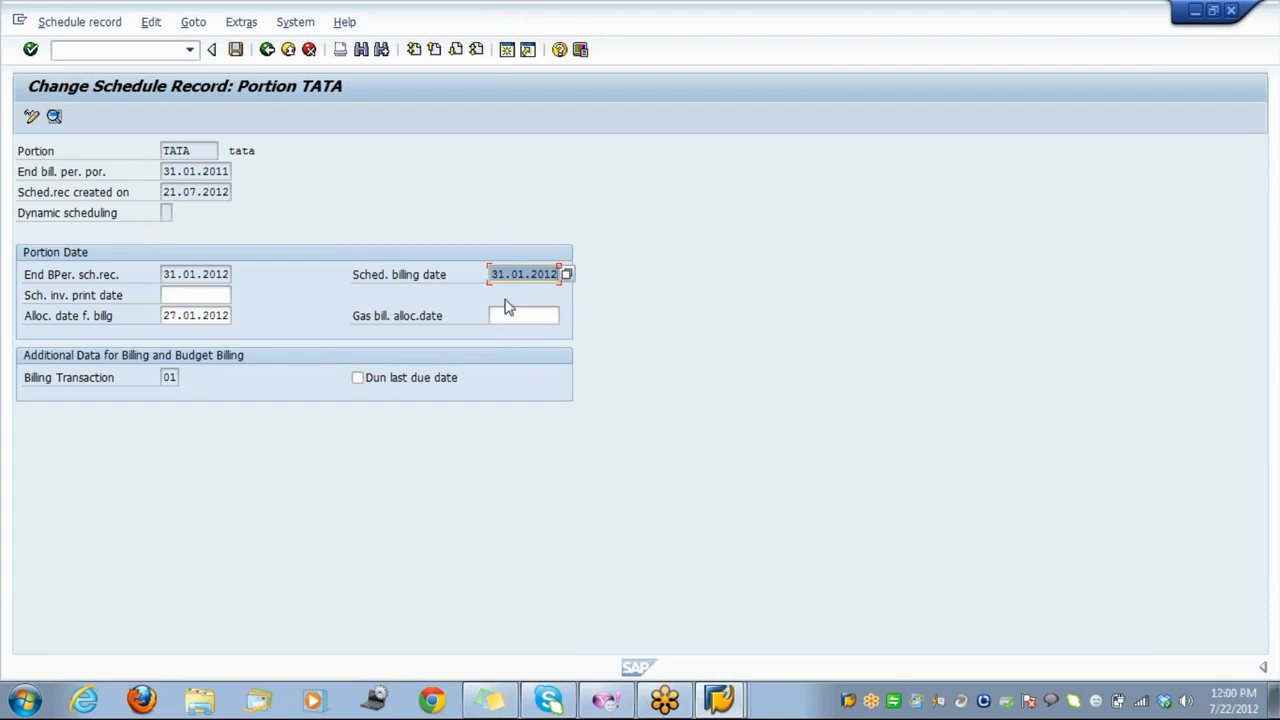
type("25.012012")
key("Left")
key("Left")
key("Left")
key("Left")
type(".")
key("Return")
left_click(237, 52)
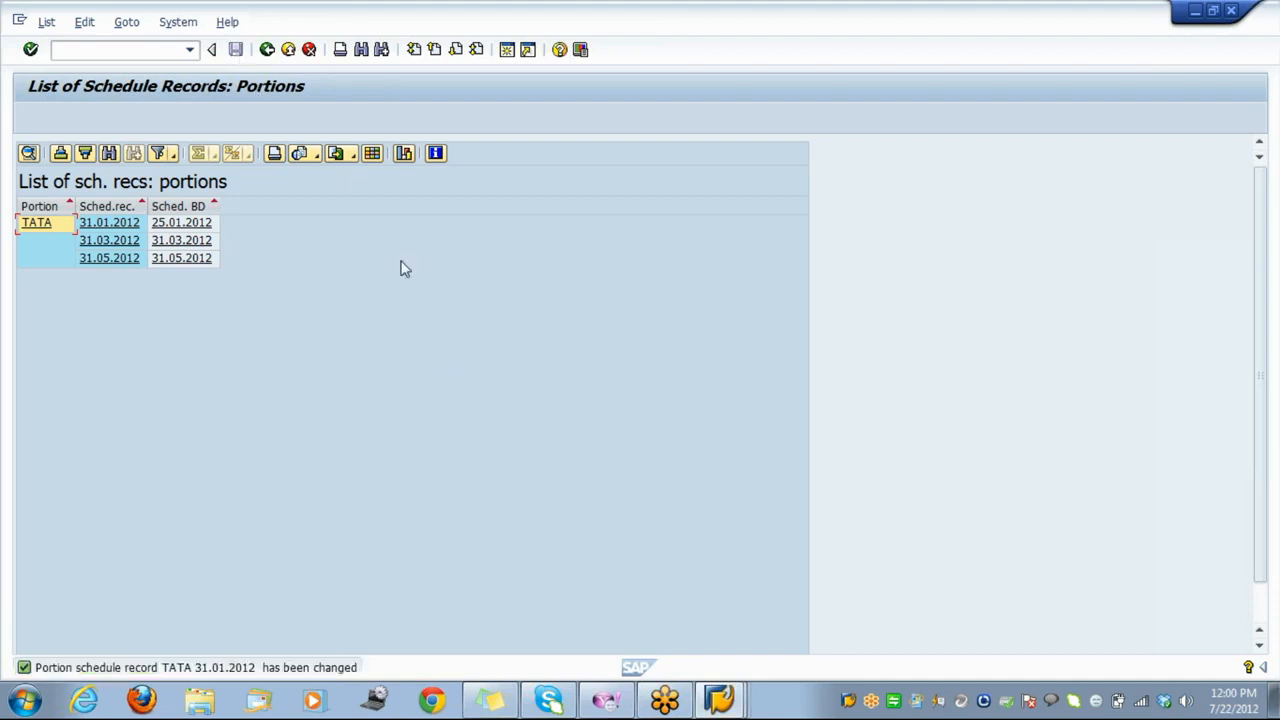
Examine the 31.01.2012 schedule record of meter reading unit TATA in change mode, then return to the SAP Easy Access menu.
left_click(277, 57)
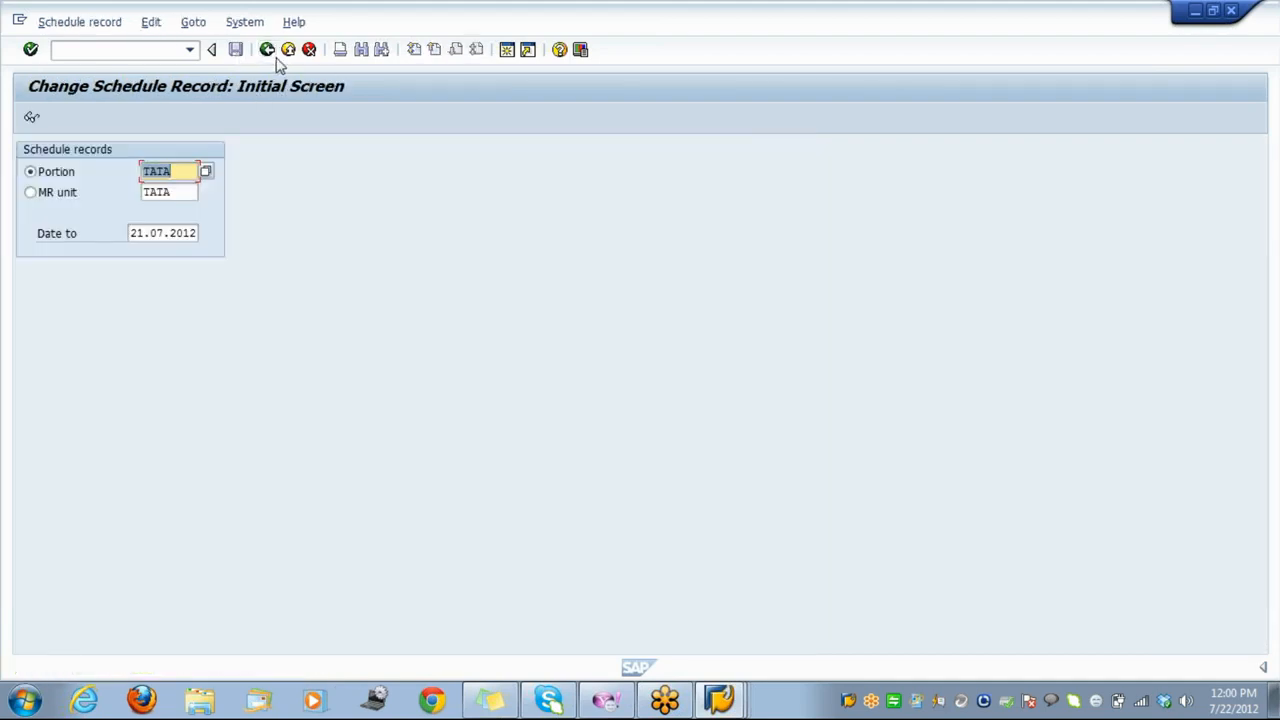
left_click(56, 195)
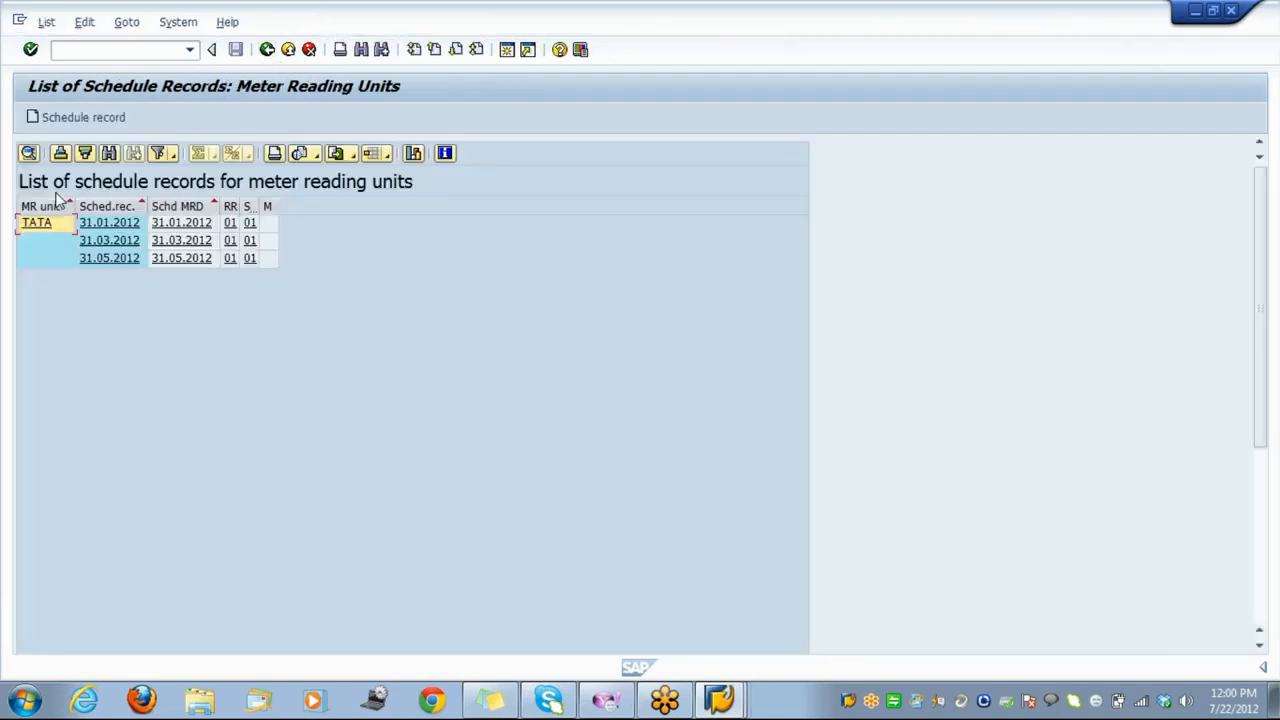
left_click(107, 225)
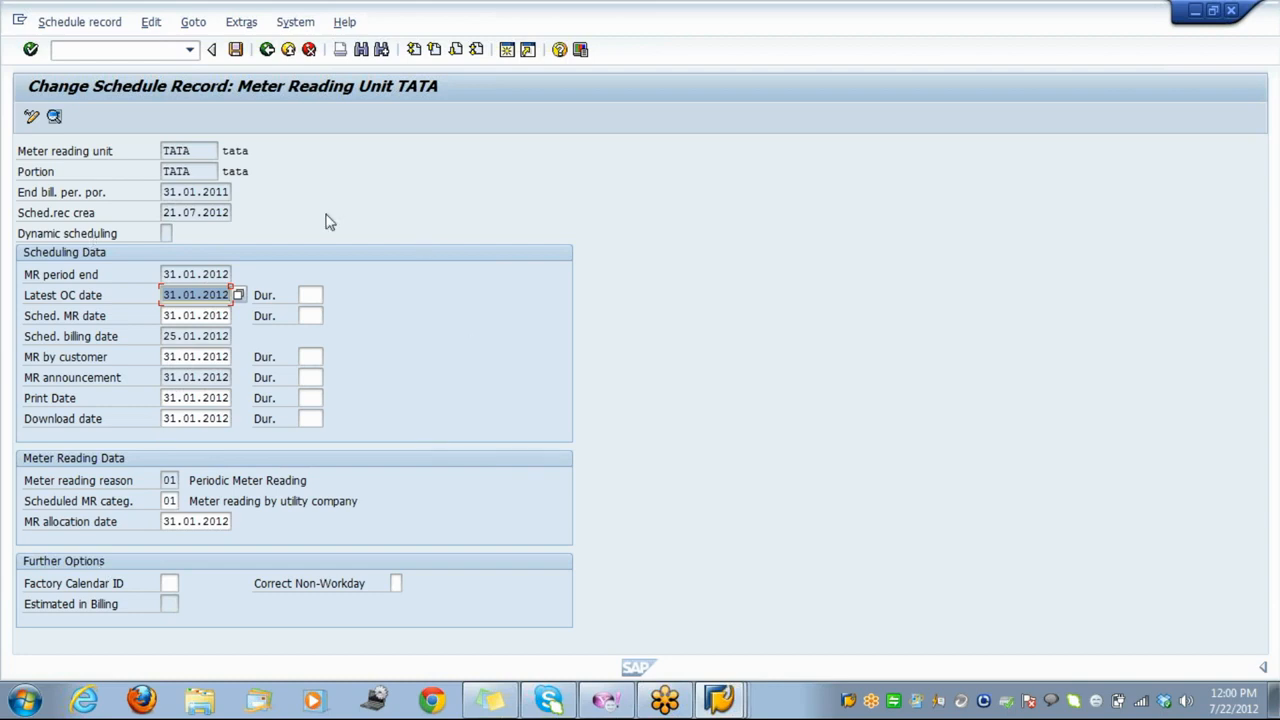
left_click(267, 50)
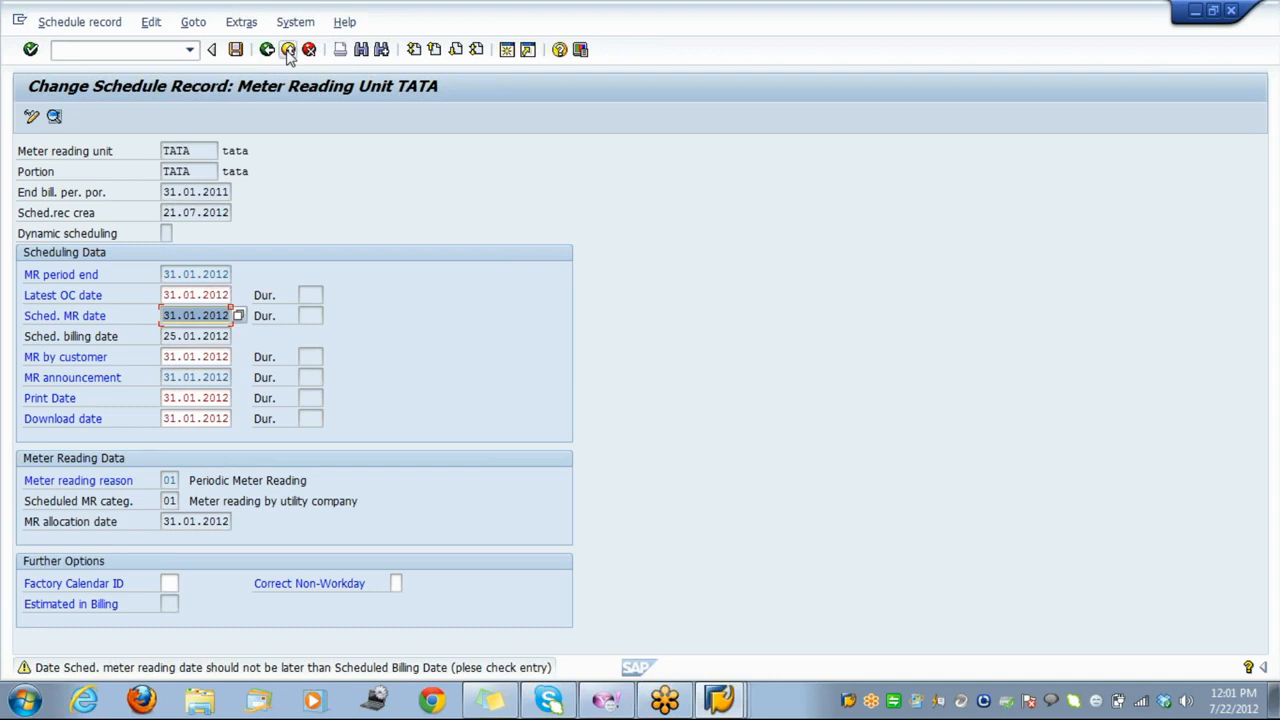
left_click(288, 52)
left_click(288, 52)
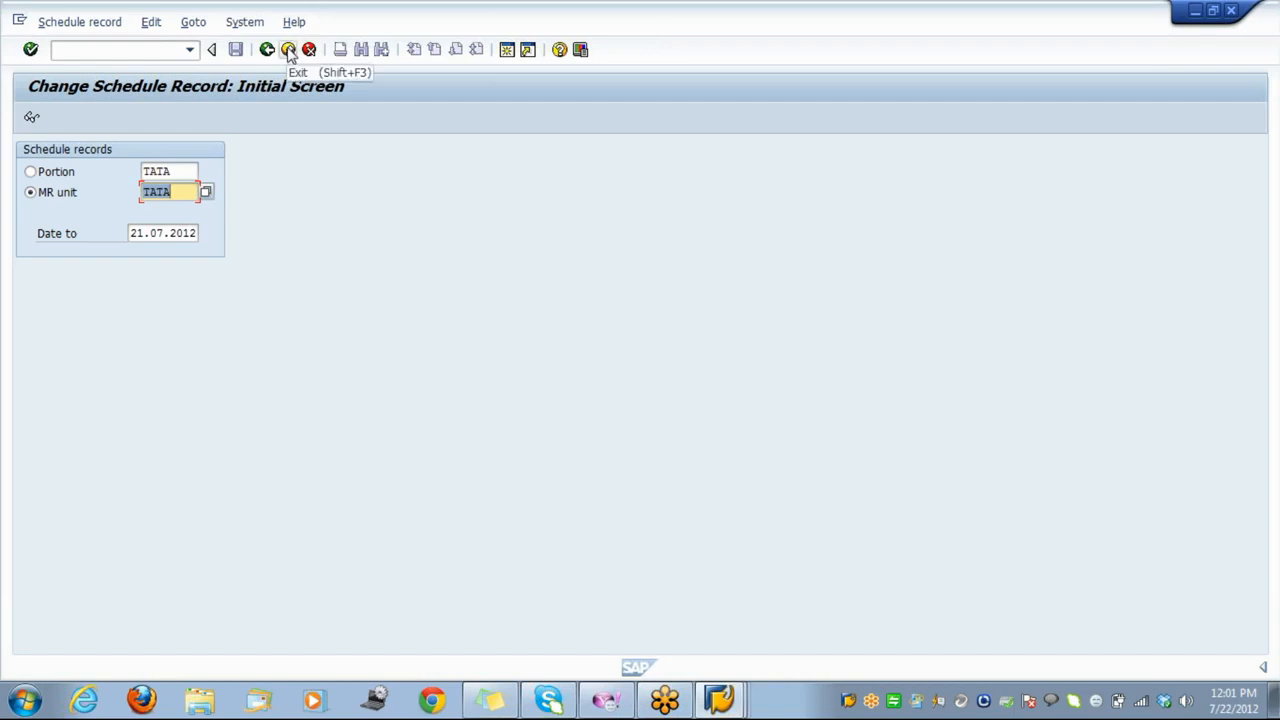
left_click(288, 50)
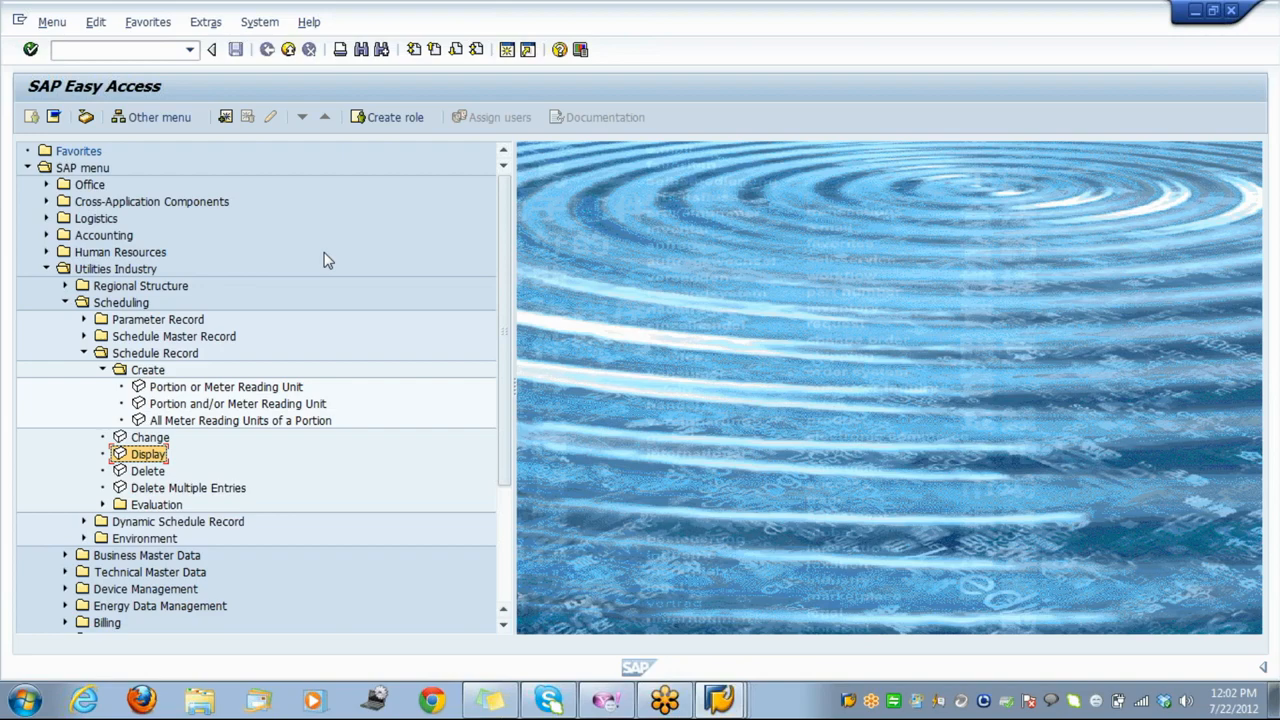
Collapse the Create, Schedule Record and Scheduling folders under Utilities Industry.
left_click(145, 370)
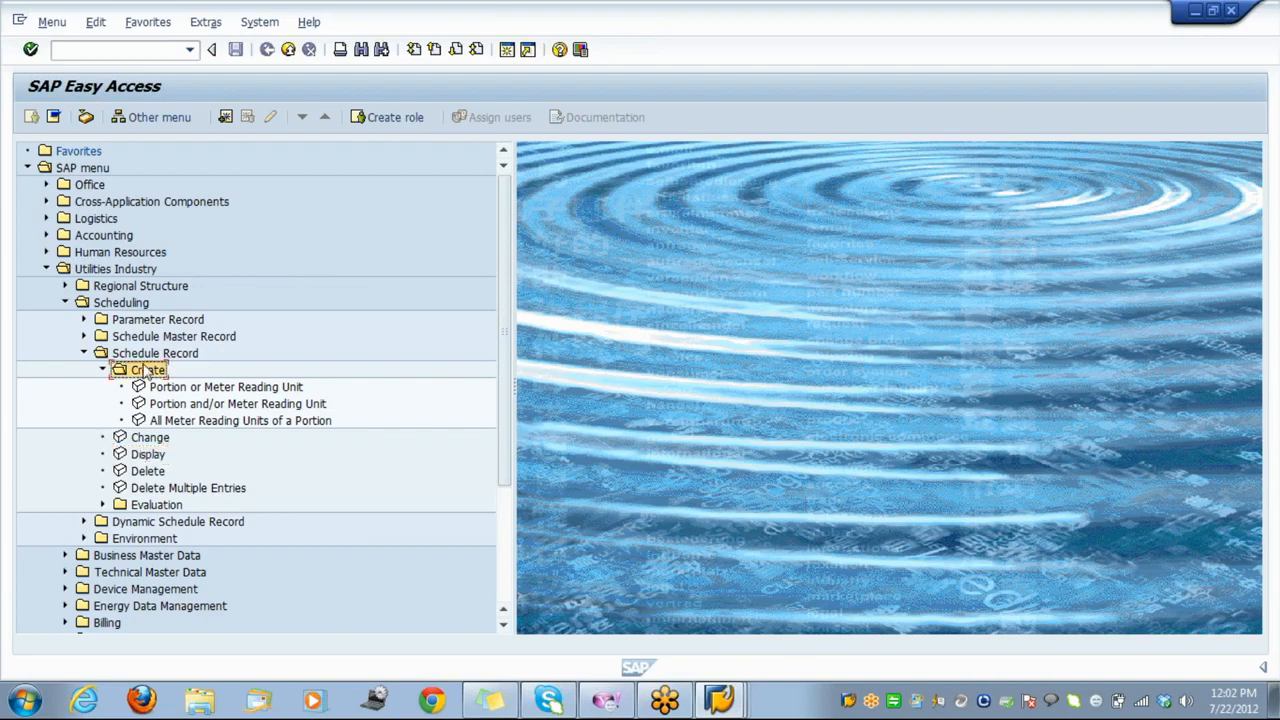
double_click(145, 370)
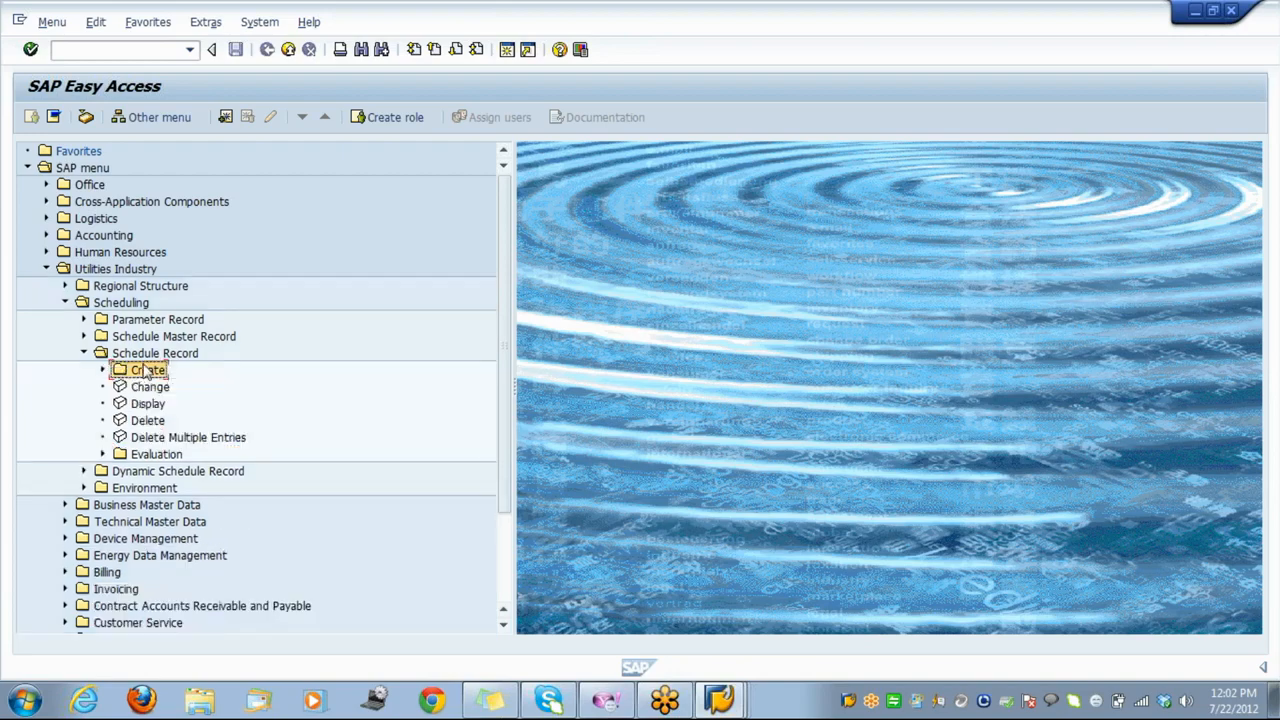
key("Left")
key("Left")
key("Up")
key("Up")
key("Up")
key("Up")
key("Up")
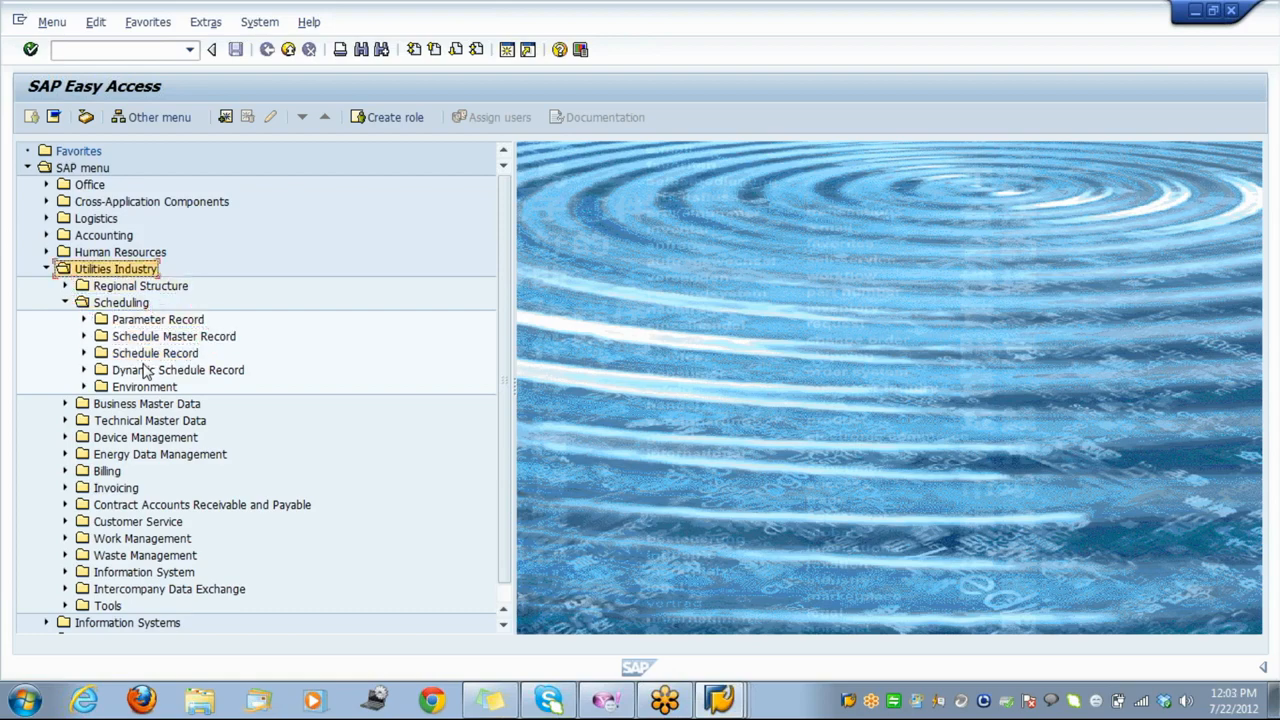
key("Down")
key("Down")
key("Left")
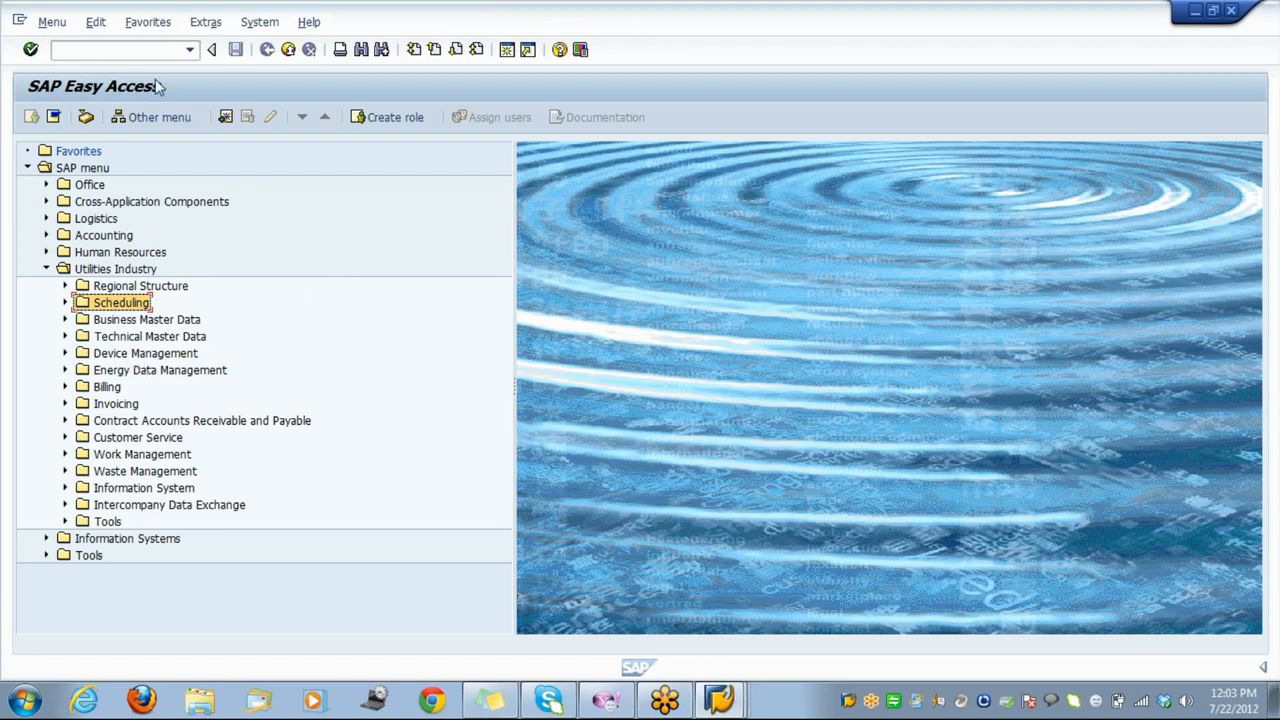
Log off and close all SAP sessions with the command /nex.
left_click(112, 50)
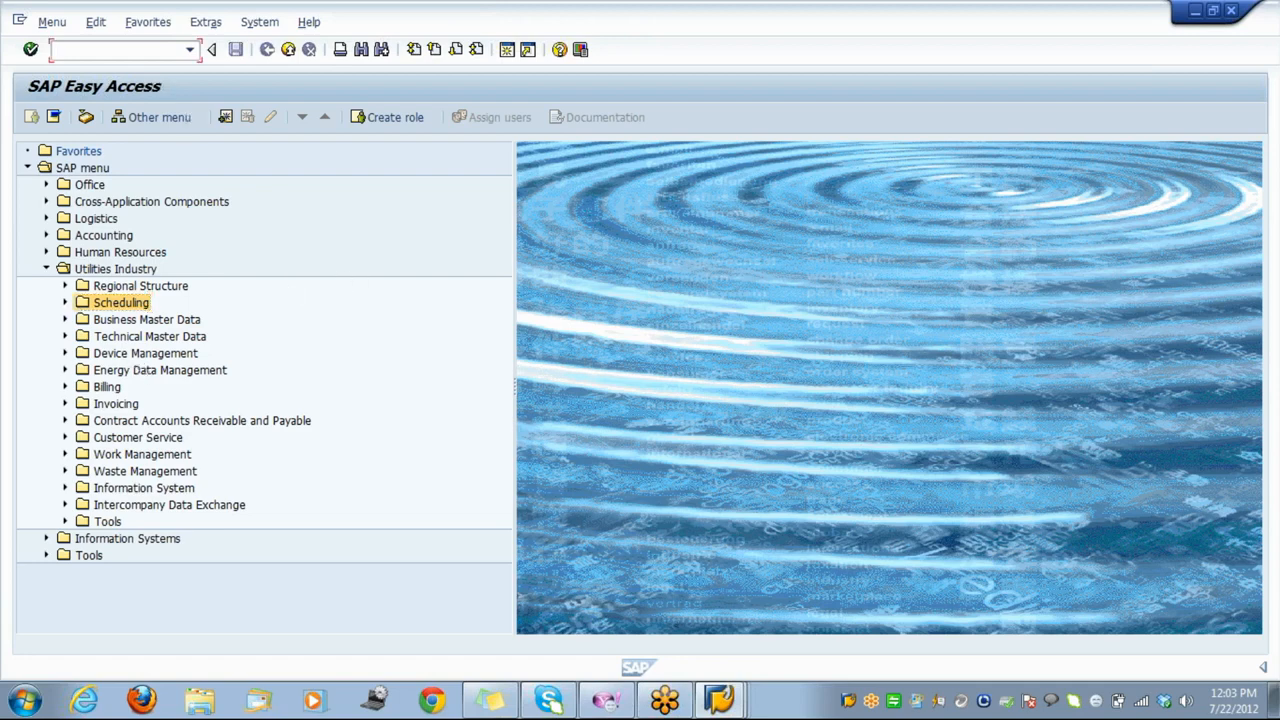
type("/nex")
key("Return")
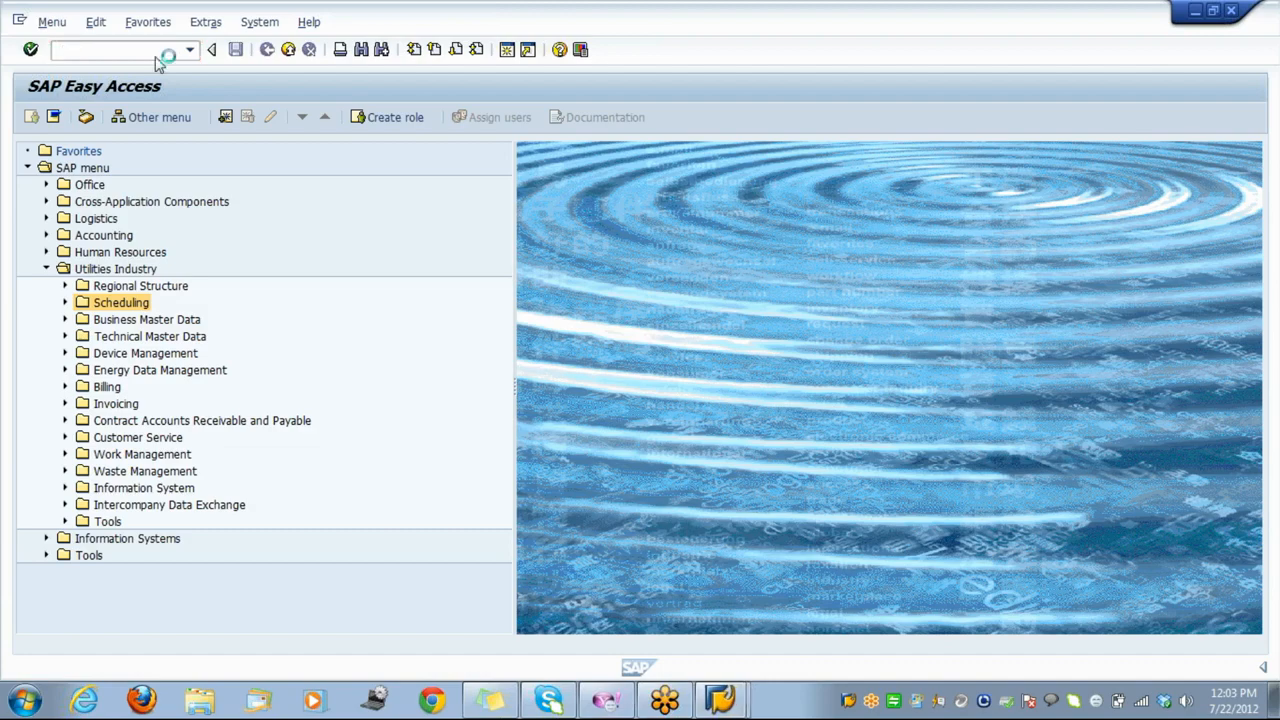